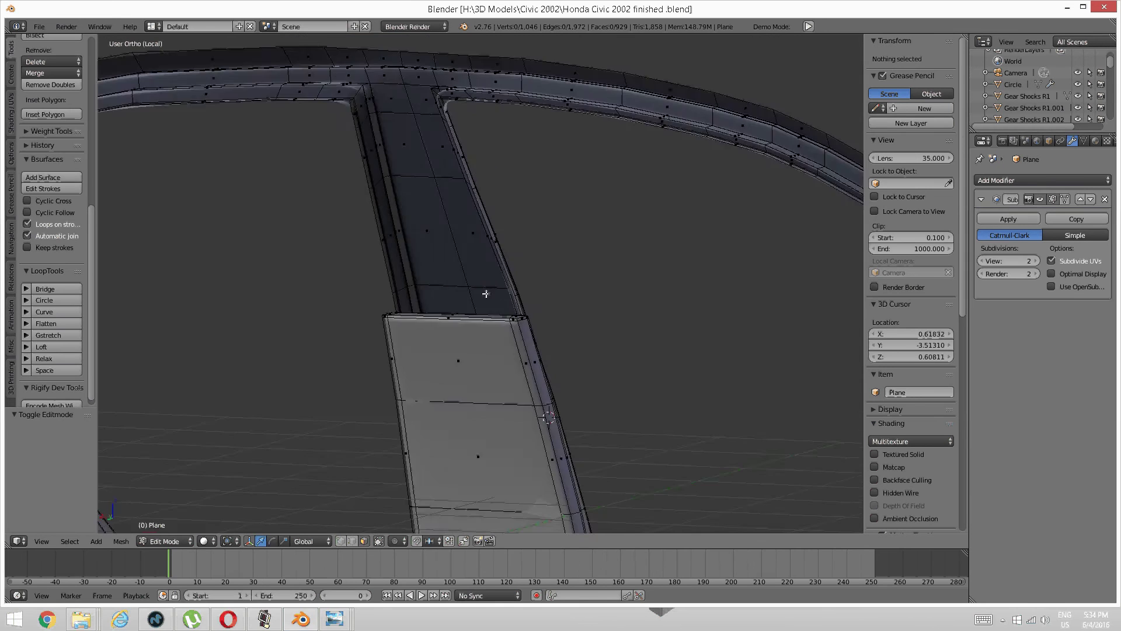
Step: Examine the door pillar, window frames and sill of the car's side body from several angles
middle_drag(486, 293, 523, 298)
middle_drag(490, 343, 434, 311)
scroll(474, 302, down, 2)
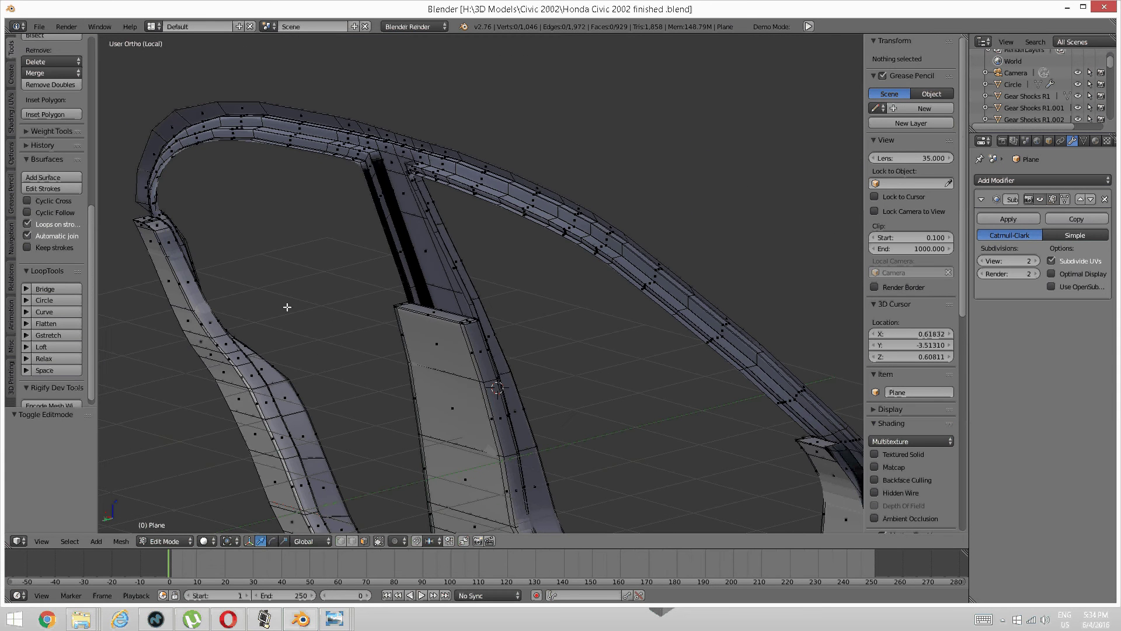
shift+middle_drag(288, 306, 313, 310)
middle_drag(223, 305, 330, 255)
scroll(336, 255, down, 2)
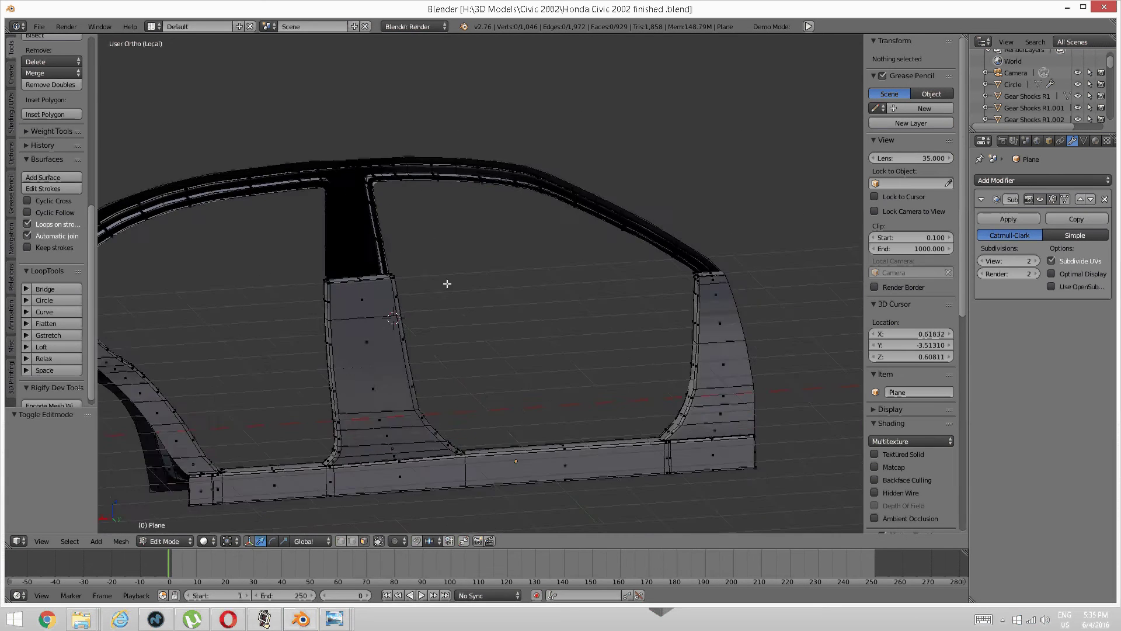
middle_drag(448, 282, 548, 270)
Step: Select all six faces of the cap on top of the middle pillar's lower section
scroll(445, 278, up, 2)
scroll(402, 361, up, 3)
scroll(378, 368, up, 1)
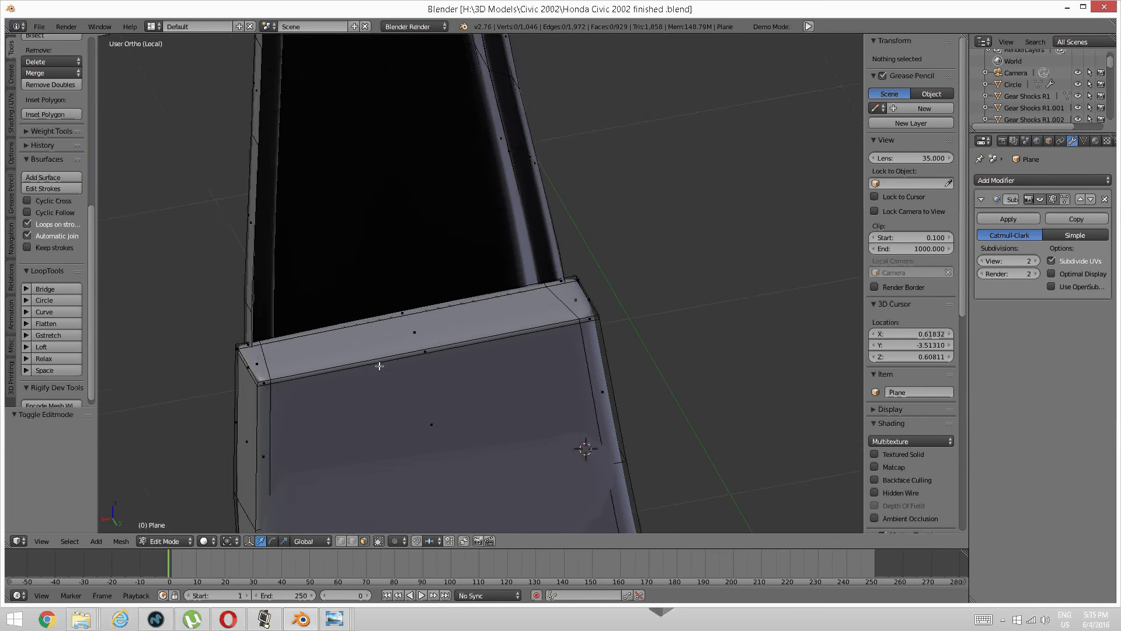
shift+middle_drag(377, 368, 450, 320)
scroll(443, 329, up, 2)
key(ctrl+Tab)
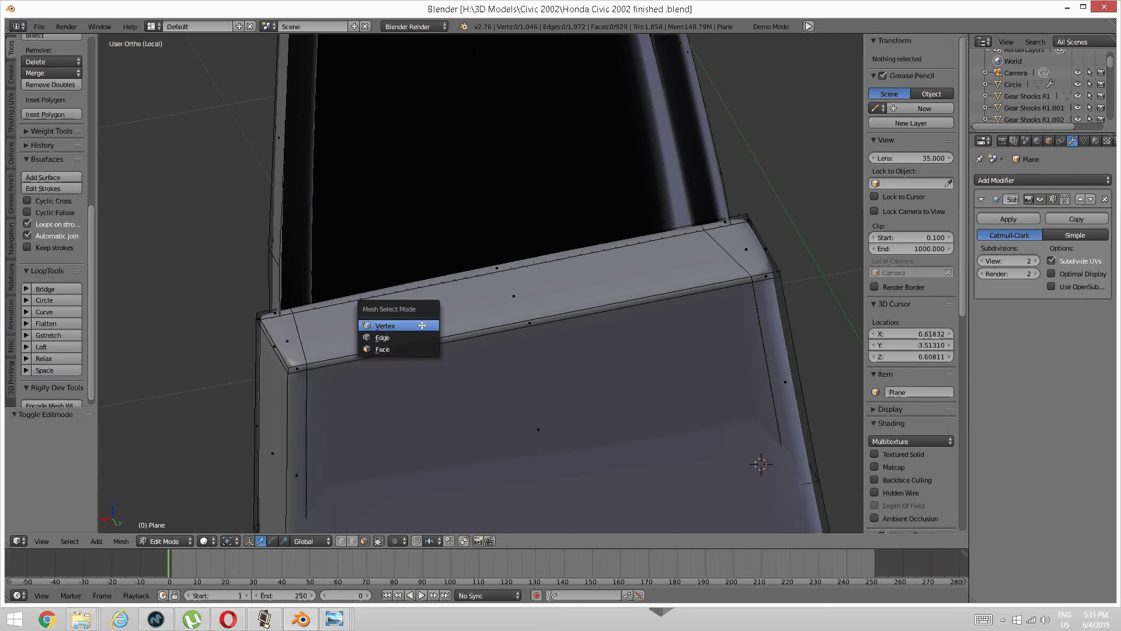
right_click(286, 324)
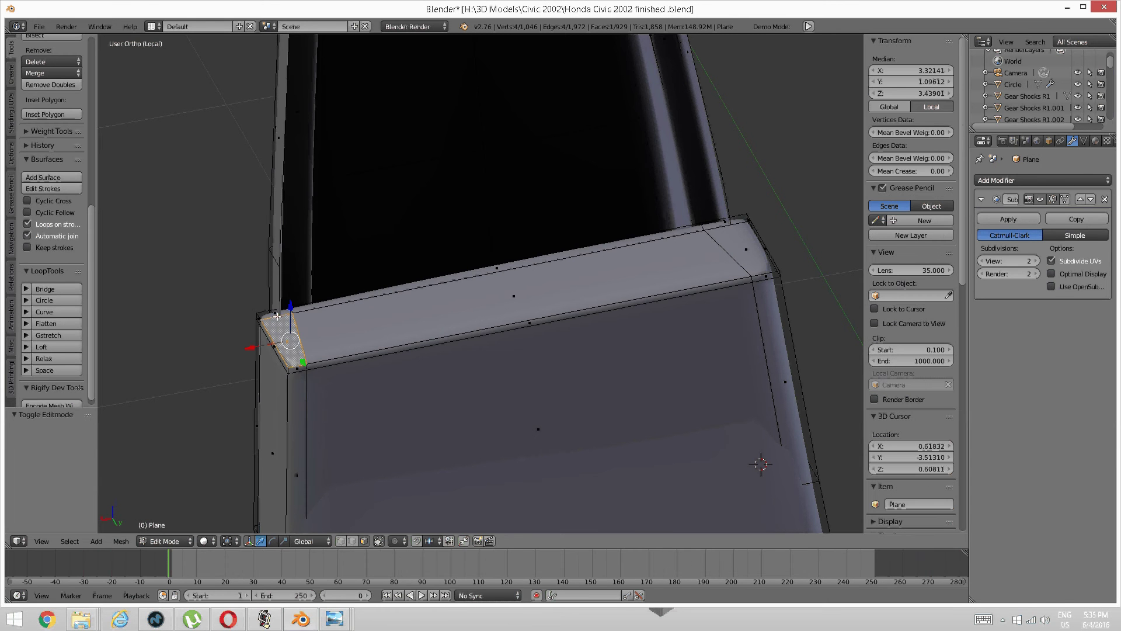
shift+right_click(273, 313)
shift+right_click(352, 300)
shift+right_click(356, 308)
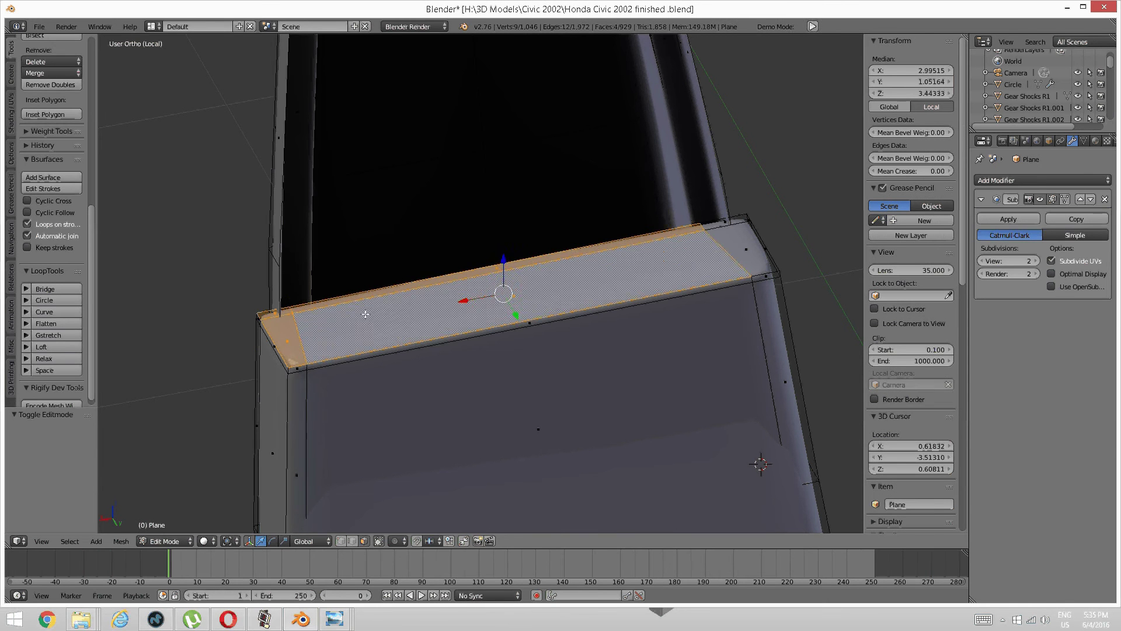
shift+right_click(718, 242)
shift+right_click(727, 220)
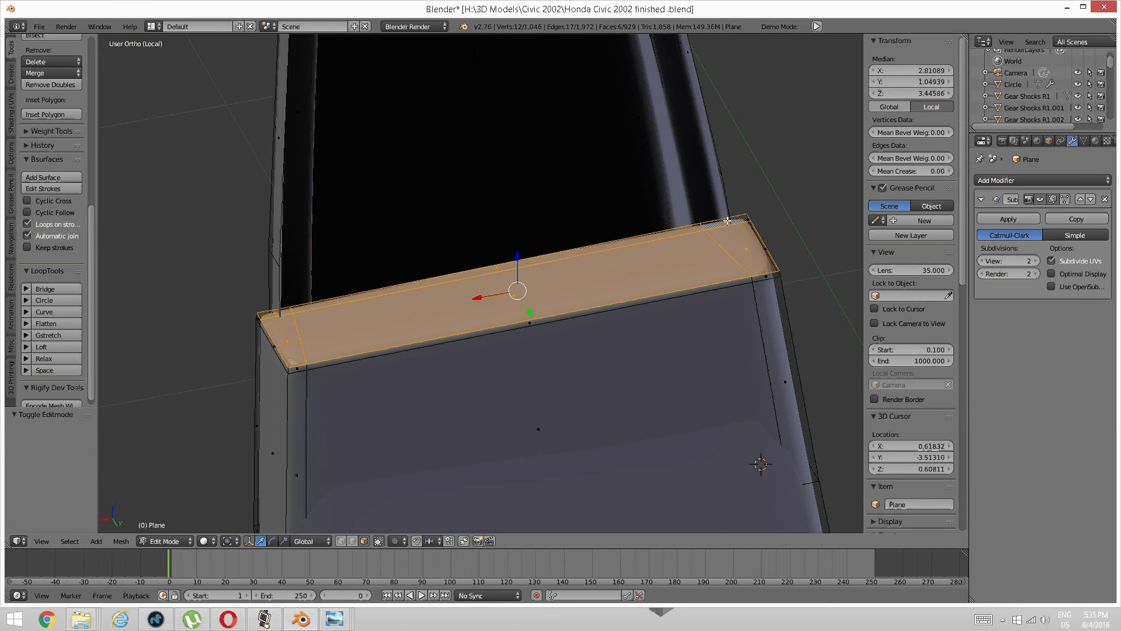
Step: Duplicate the selected cap faces in place and hide all the other geometry
scroll(690, 285, down, 7)
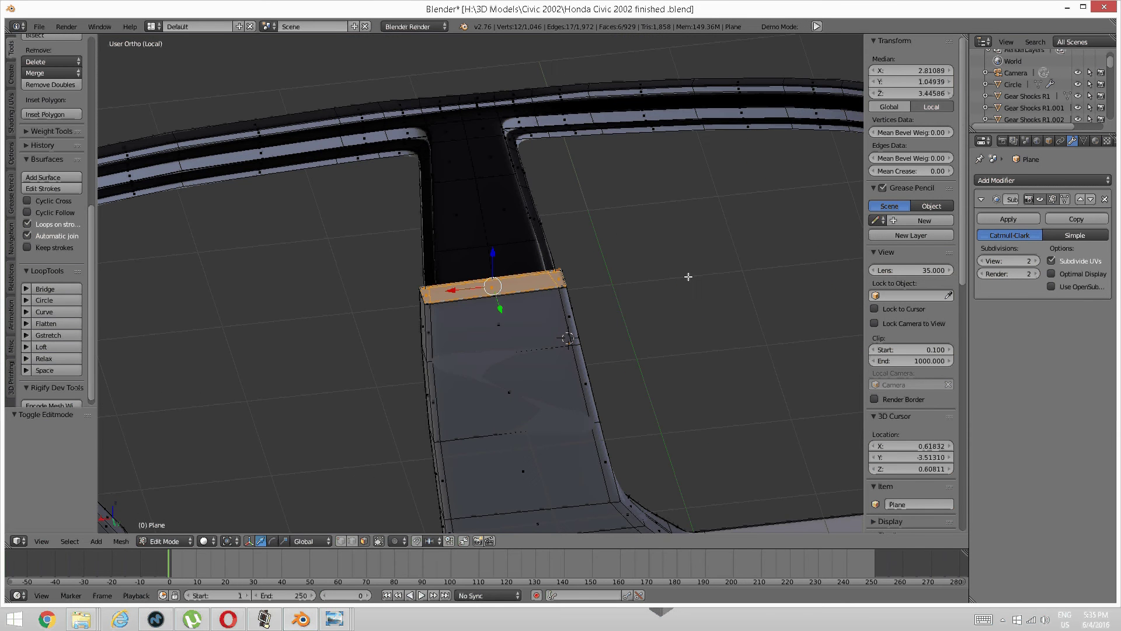
scroll(596, 247, up, 4)
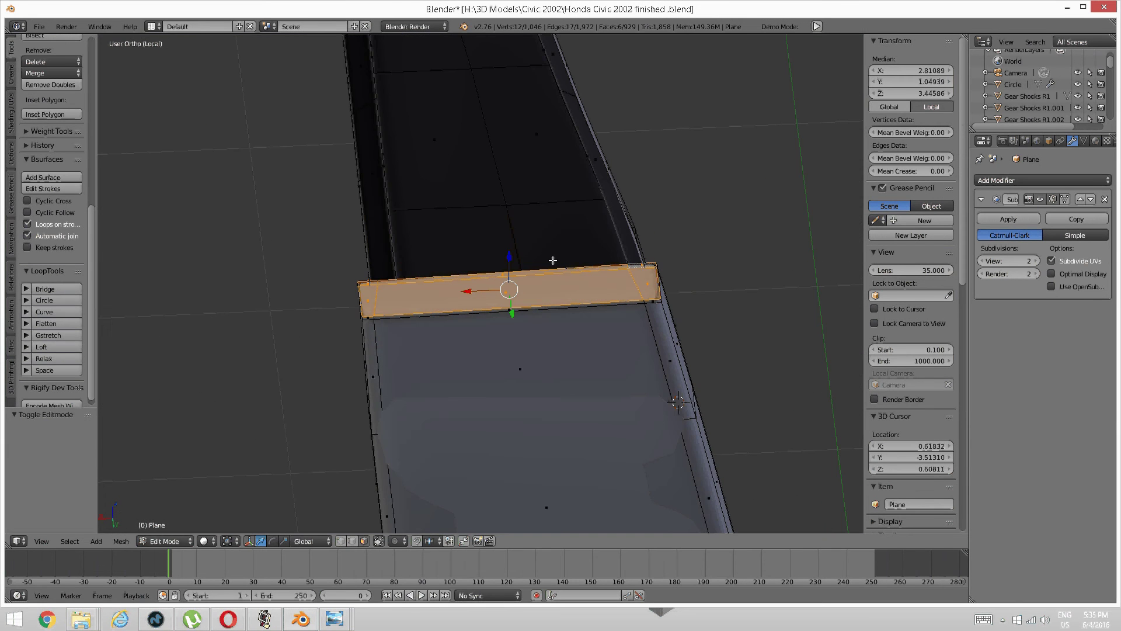
key(shift+d)
right_click(576, 210)
scroll(570, 210, up, 2)
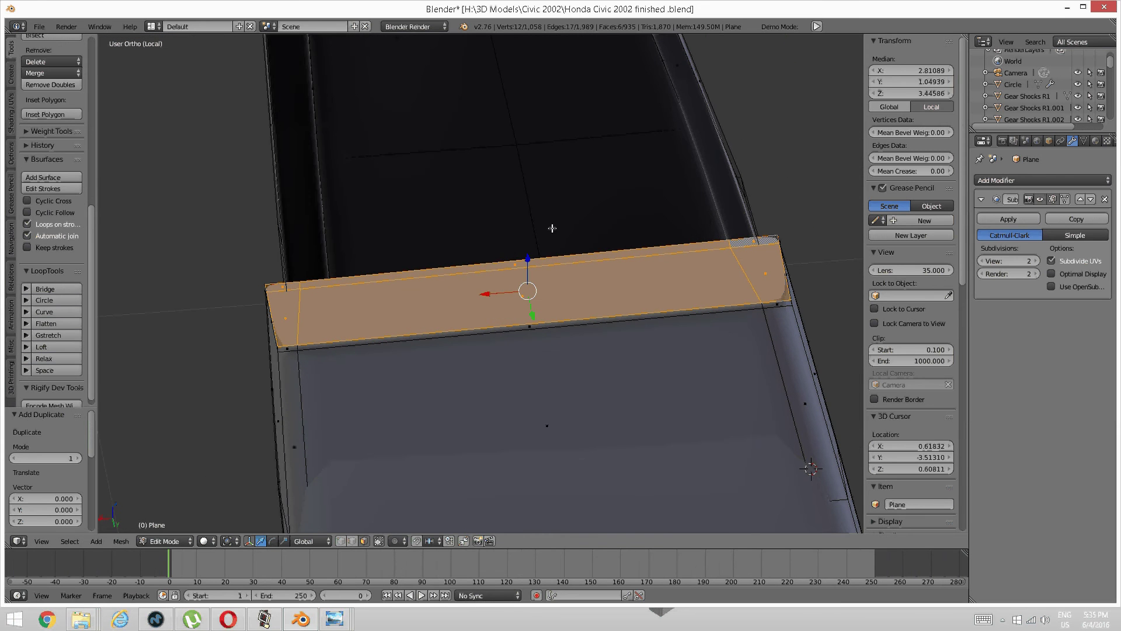
shift+middle_drag(514, 262, 529, 261)
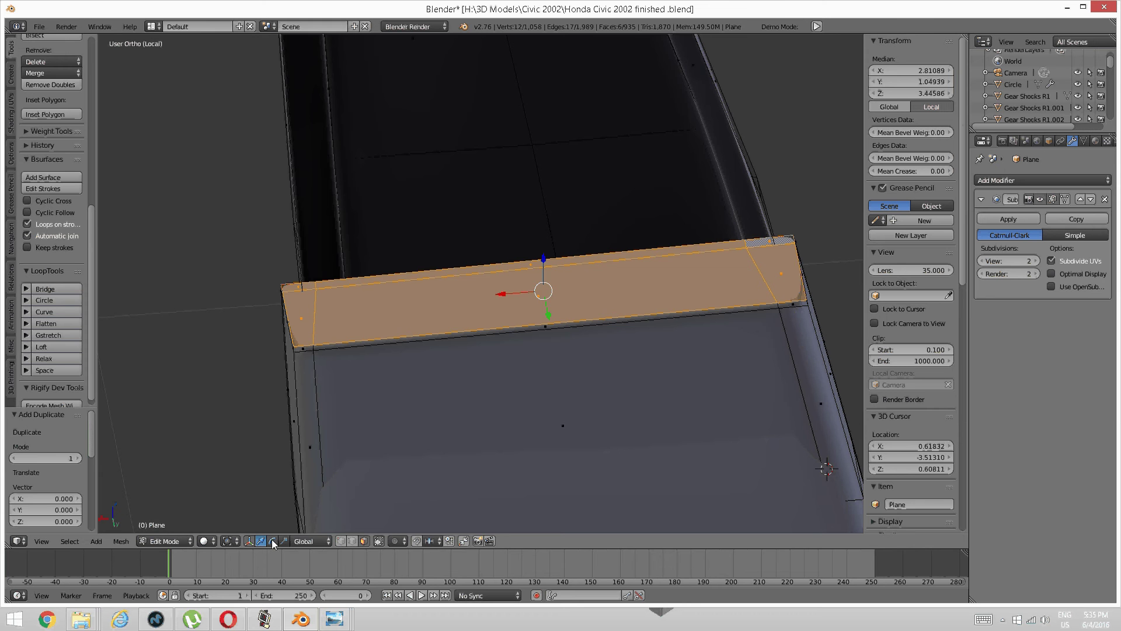
key(ctrl+i)
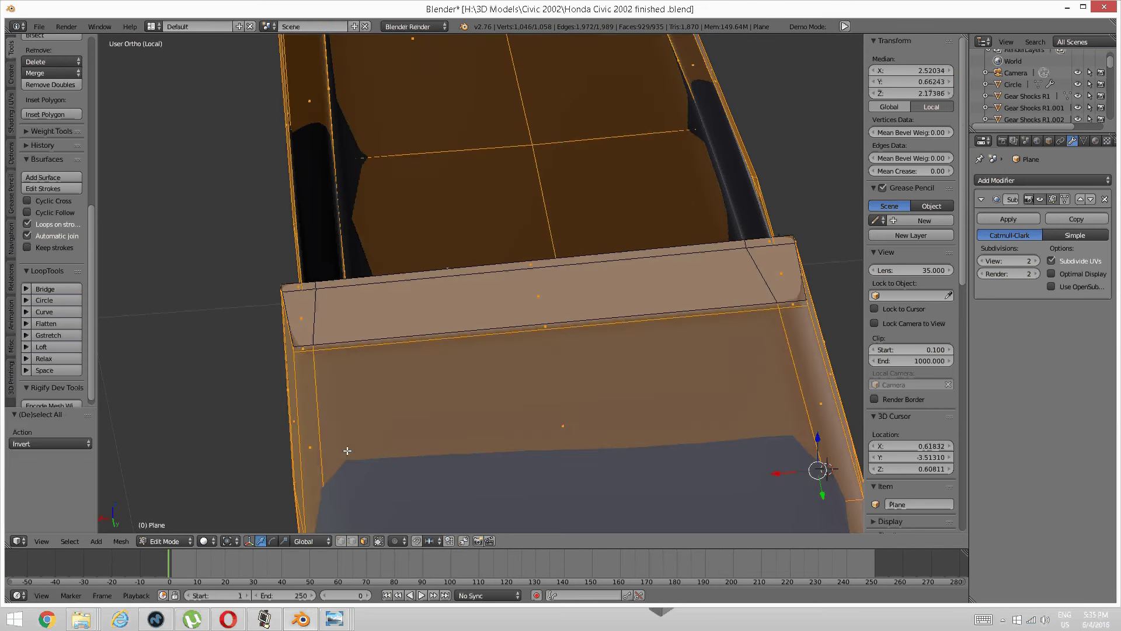
key(h)
Step: Select the edges at both short ends of the duplicated cap and scale them along X to about 0.97
key(ctrl+Tab)
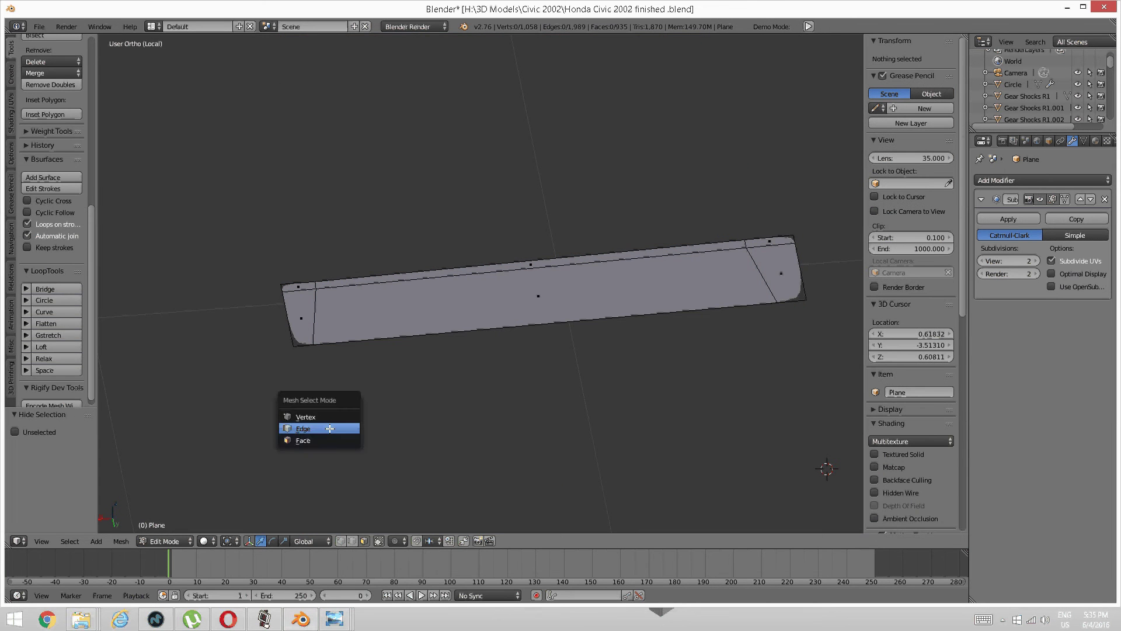
click(330, 428)
right_click(291, 333)
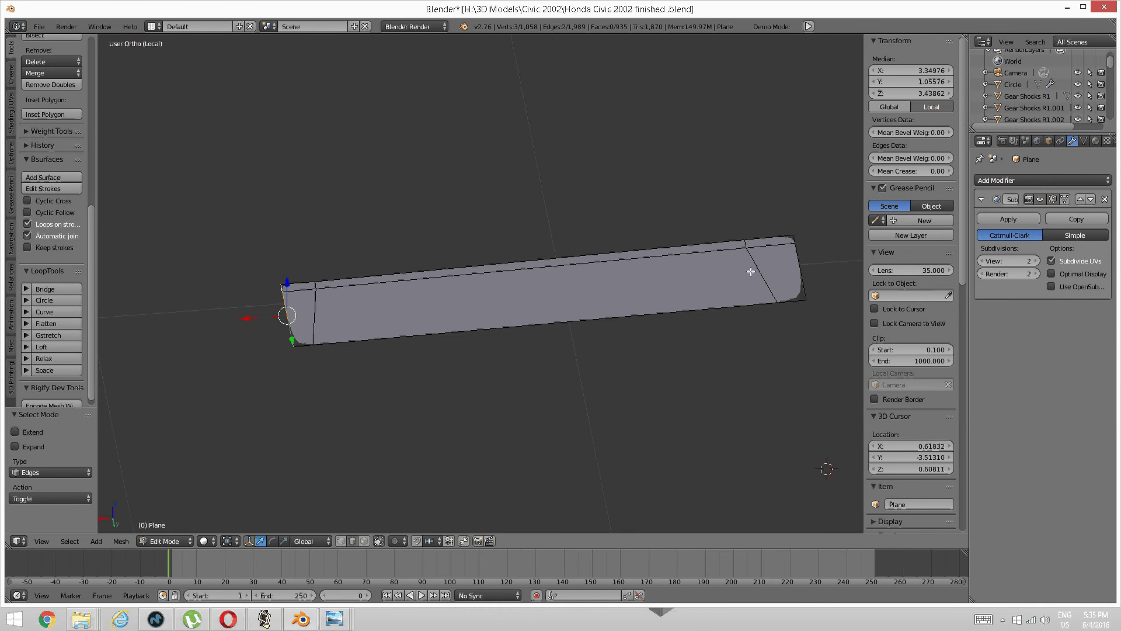
shift+right_click(799, 272)
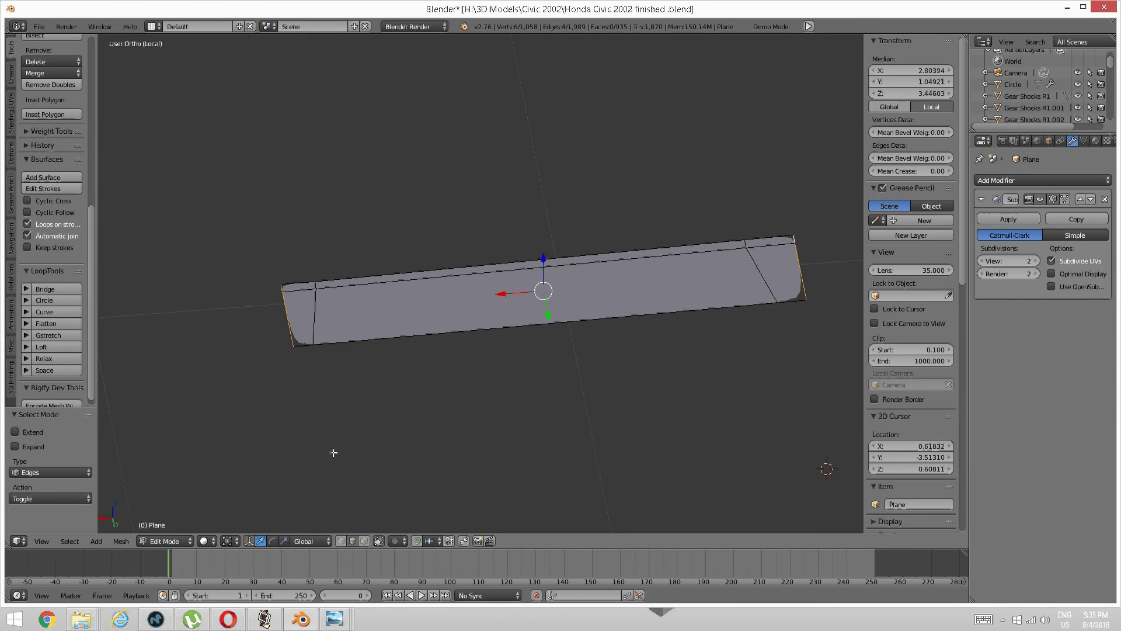
click(284, 541)
key(s)
key(x)
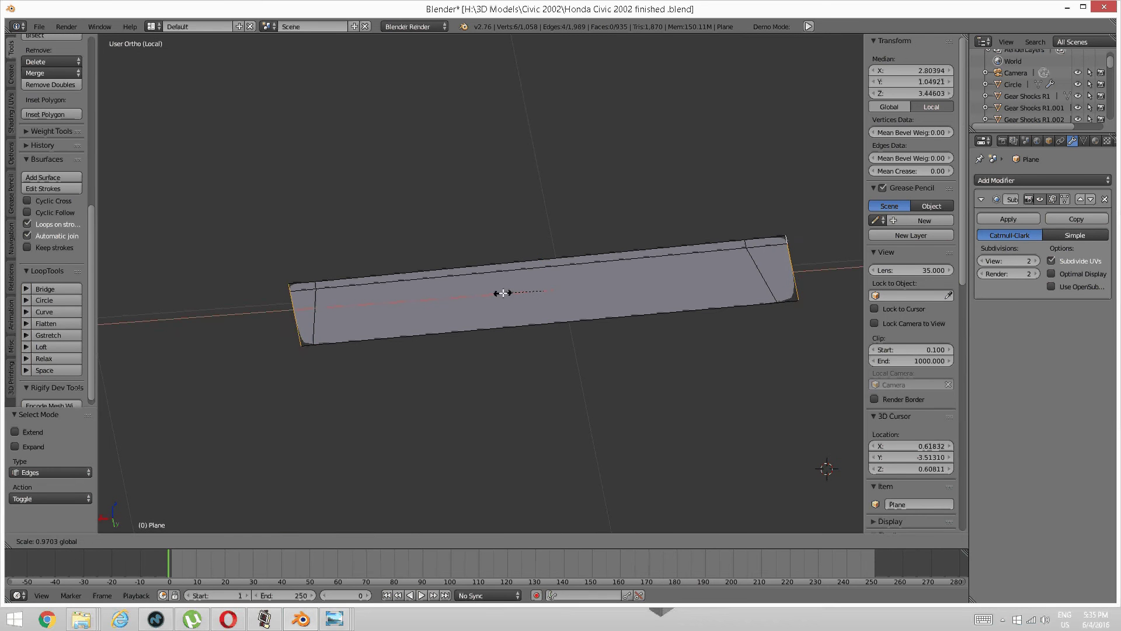
click(503, 293)
key(a)
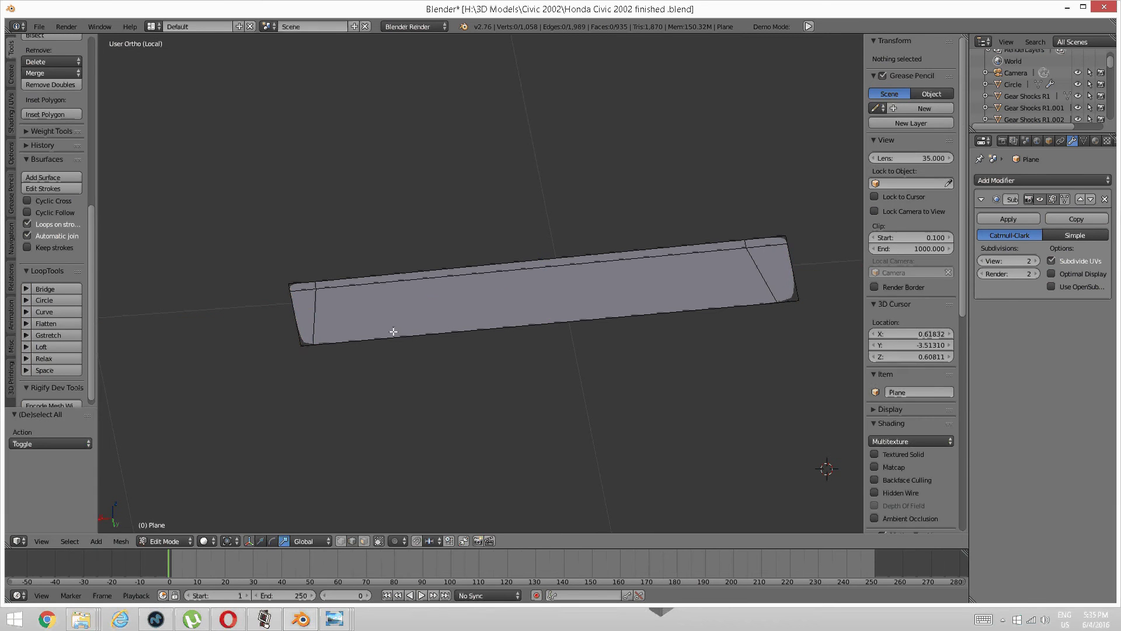
Step: Move the duplicated cap's long outer edge about 0.018 toward negative Y, and reveal the hidden geometry
right_click(304, 344)
ctrl+right_click(761, 299)
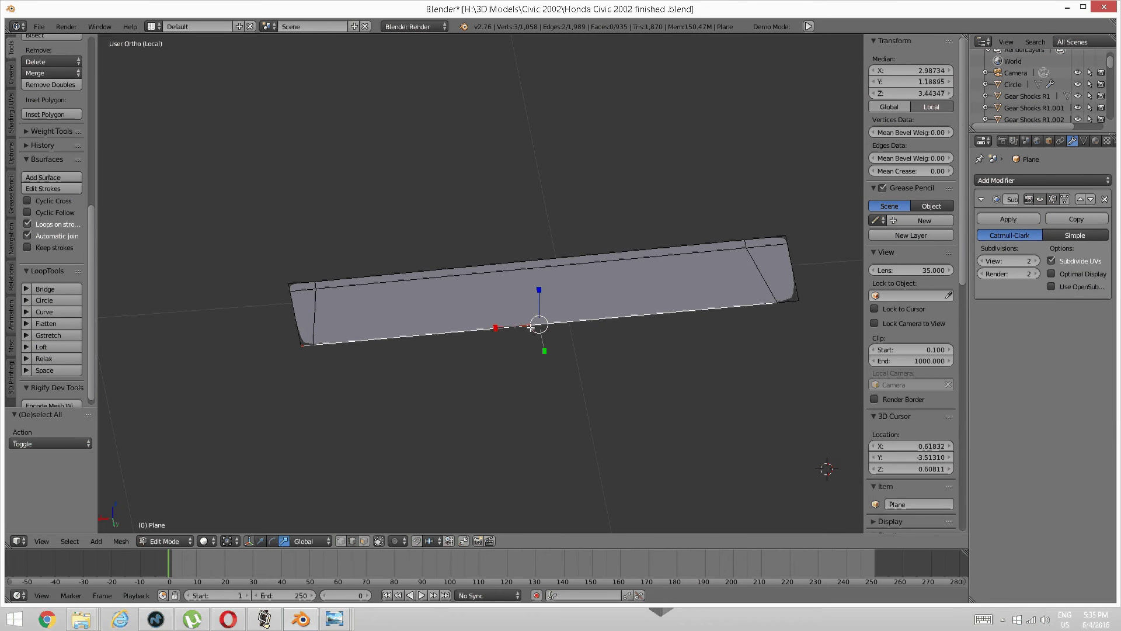
ctrl+right_click(787, 302)
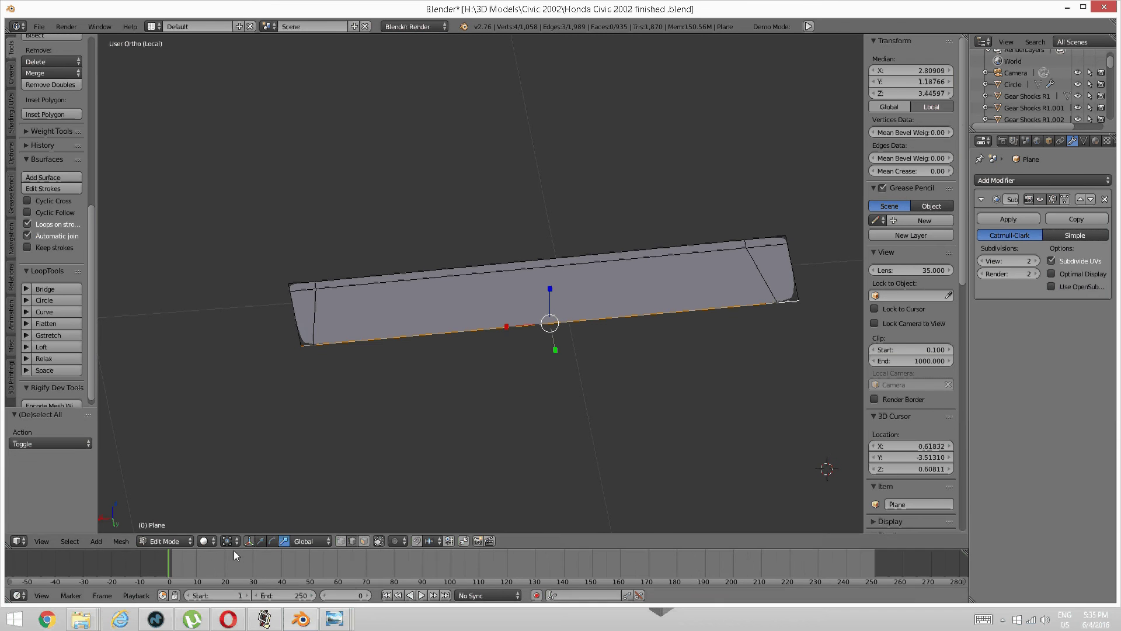
click(260, 540)
middle_drag(305, 426, 403, 429)
drag(542, 281, 531, 284)
middle_drag(601, 303, 478, 355)
key(alt+h)
key(a)
Step: Select the duplicated cap's long edge beside the pillar's wide face and move it about 0.014 further toward negative Y
right_click(379, 392)
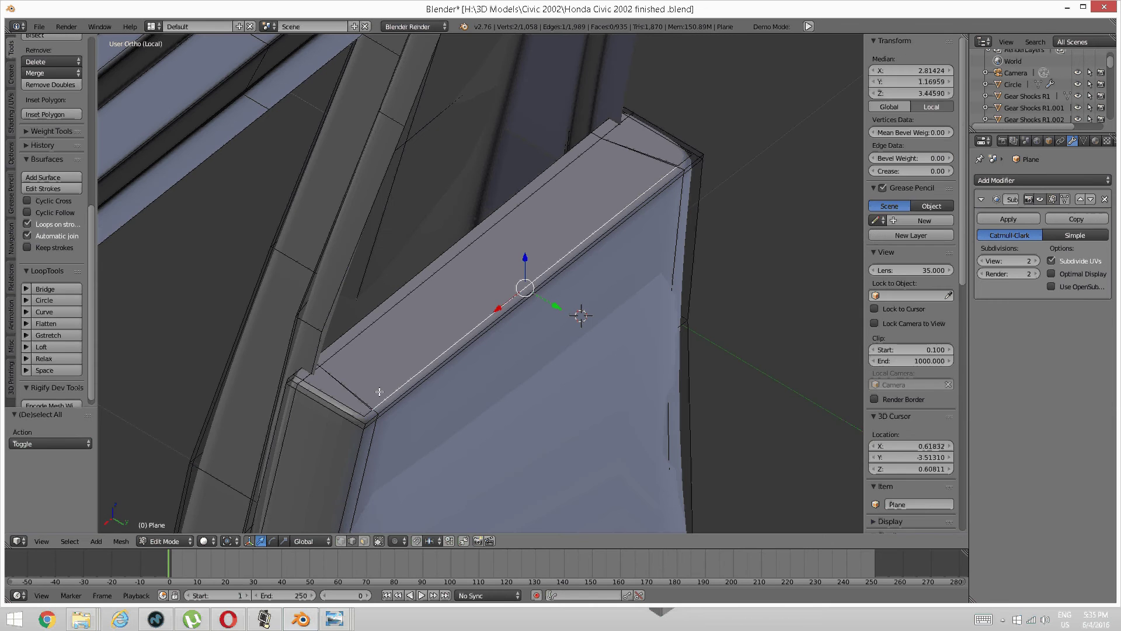
shift+right_click(390, 392)
alt+right_click(390, 391)
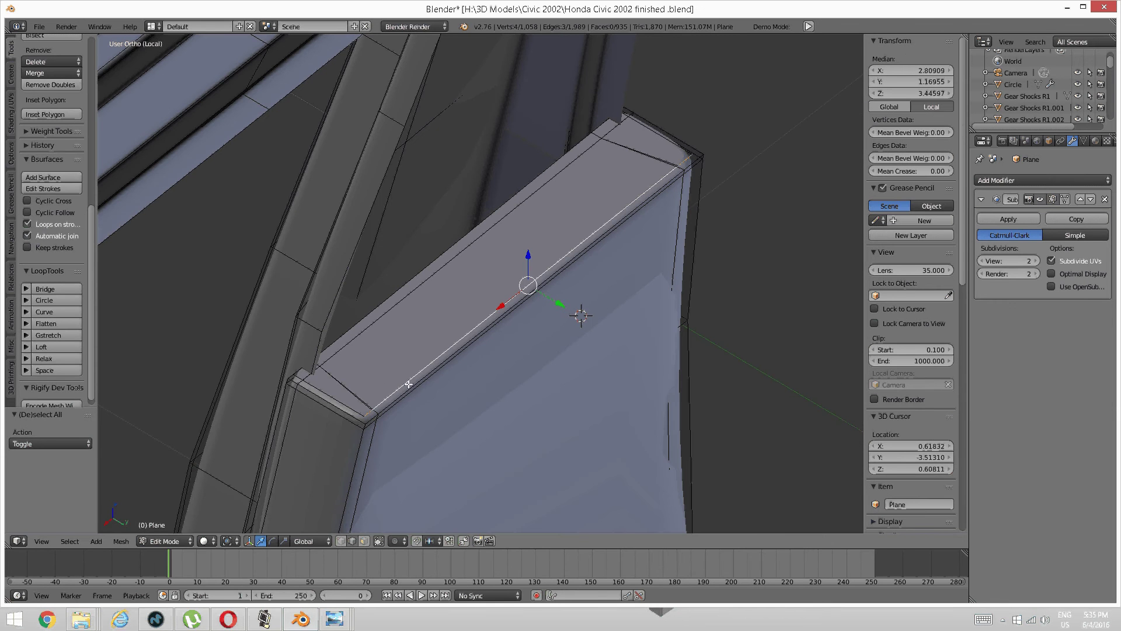
middle_drag(408, 383, 487, 351)
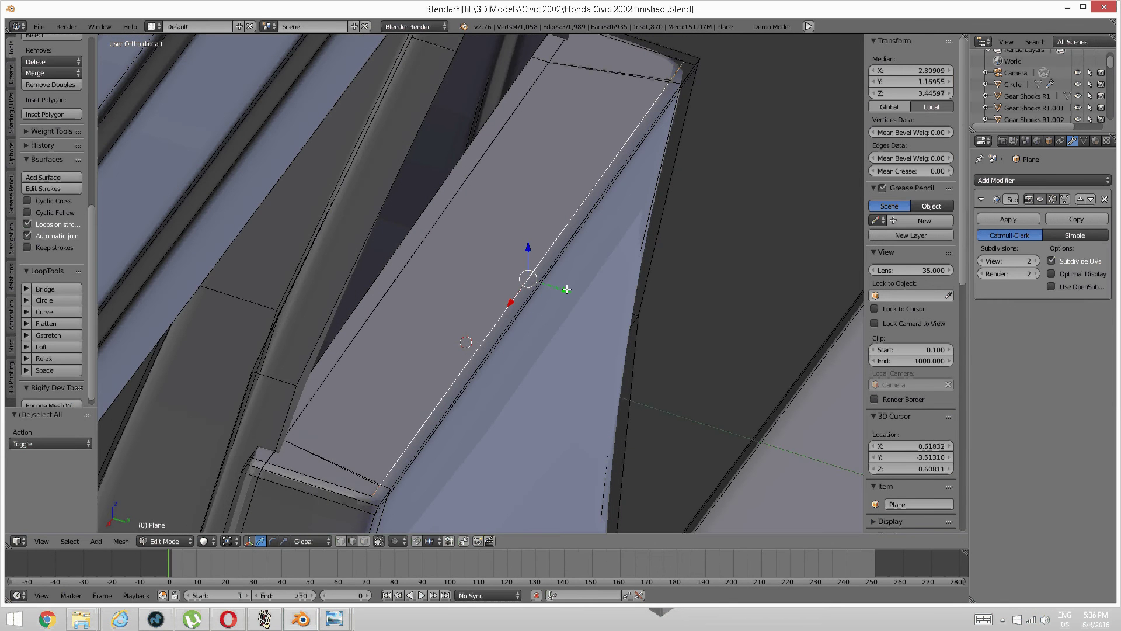
key(g)
key(y)
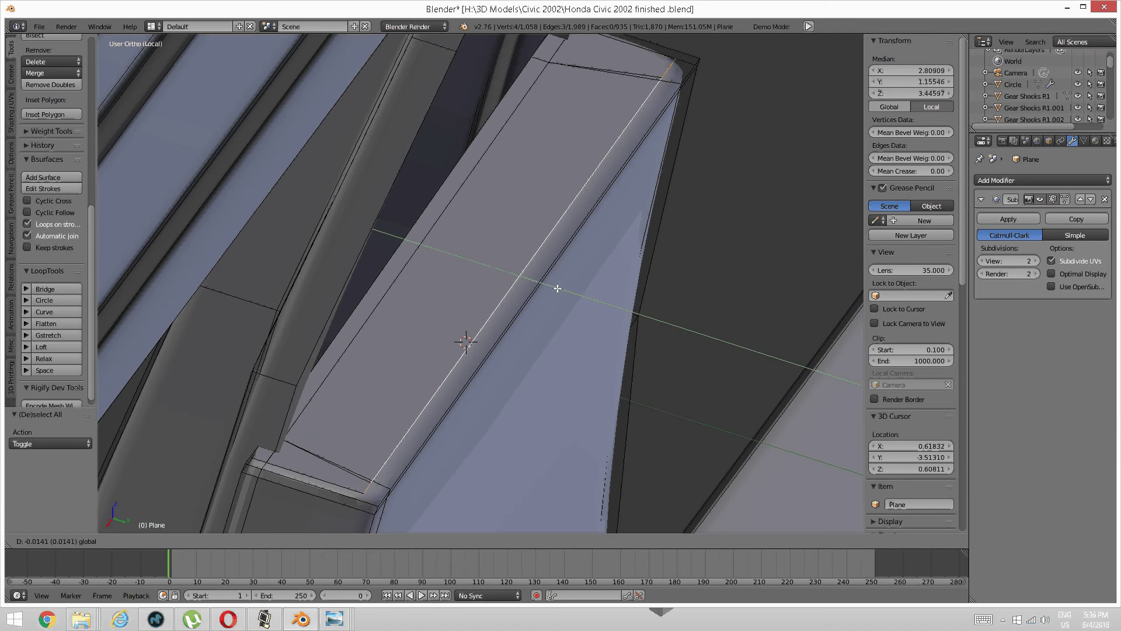
click(555, 291)
middle_drag(555, 291, 516, 291)
key(a)
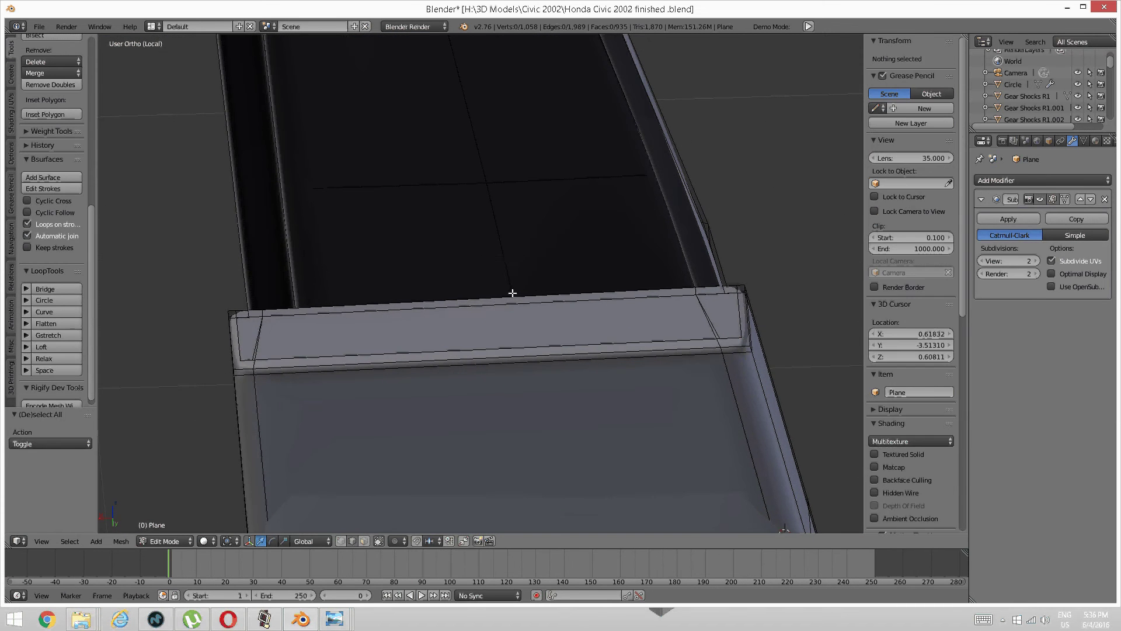
Step: Select the whole linked duplicate cap in face mode and extrude it 1.398 upward along Z in the right view
key(ctrl+Tab)
click(453, 304)
right_click(452, 314)
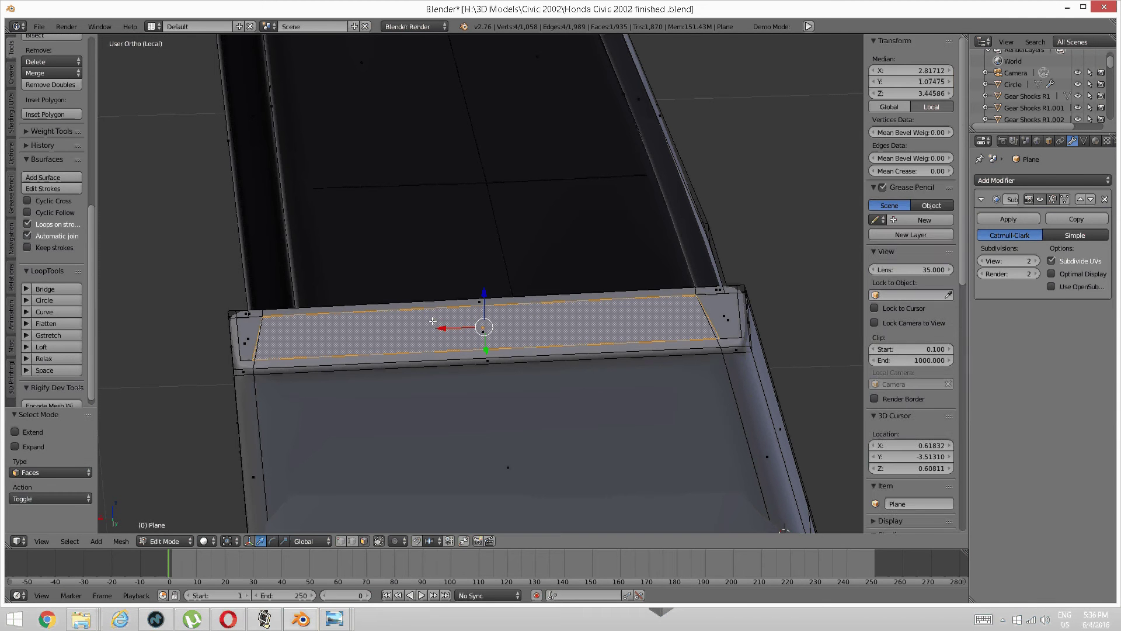
key(ctrl+l)
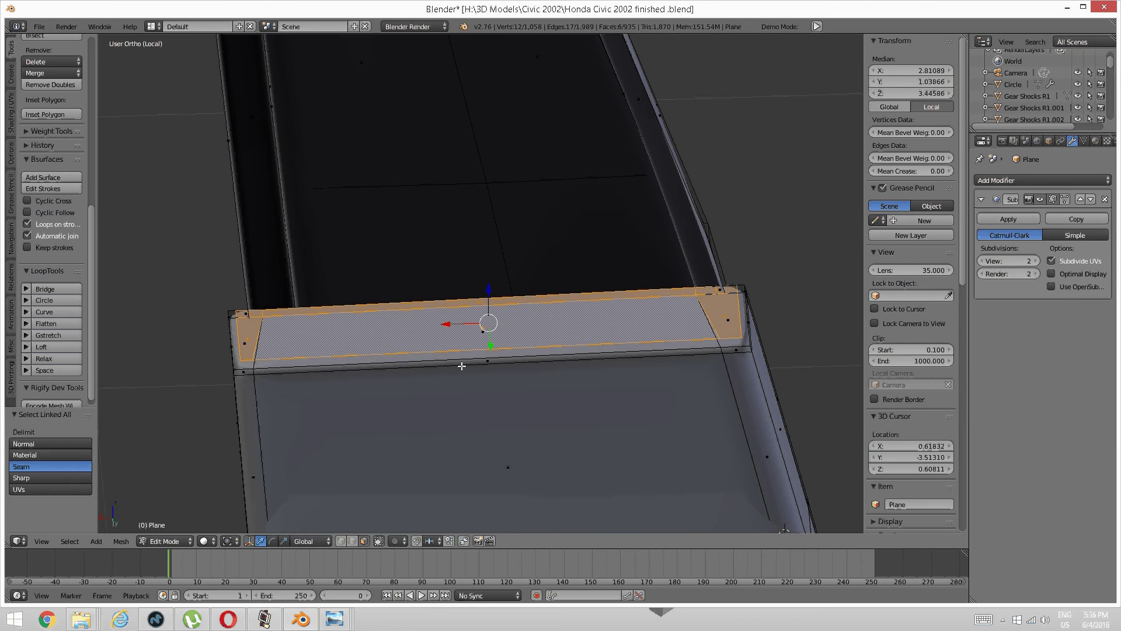
middle_drag(461, 365, 406, 419)
scroll(433, 373, down, 3)
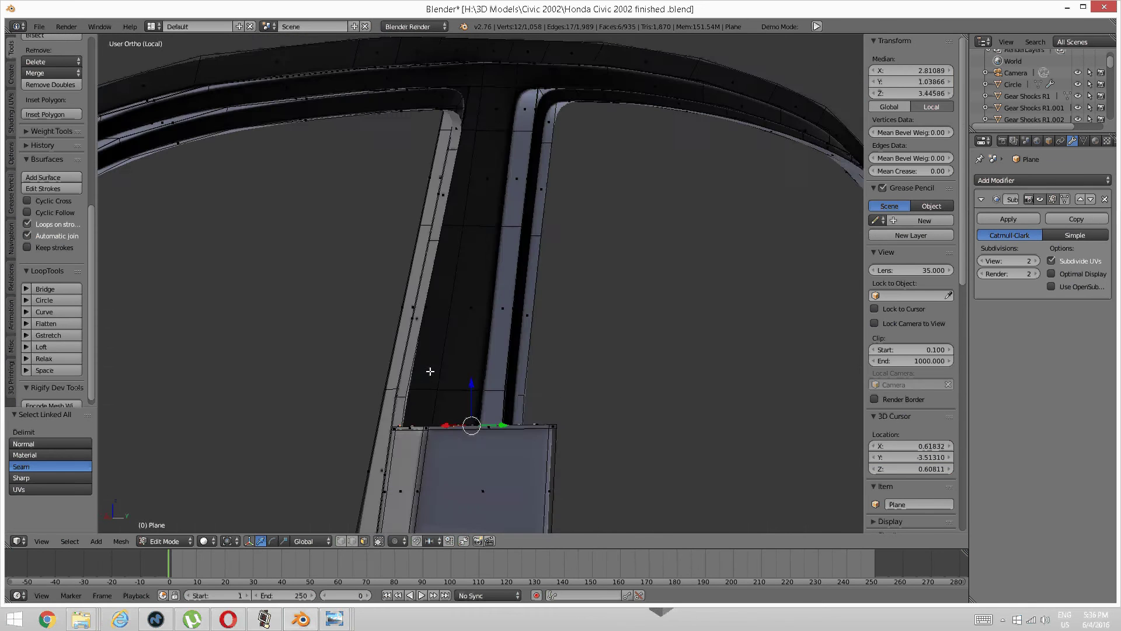
key(KP_1)
key(KP_3)
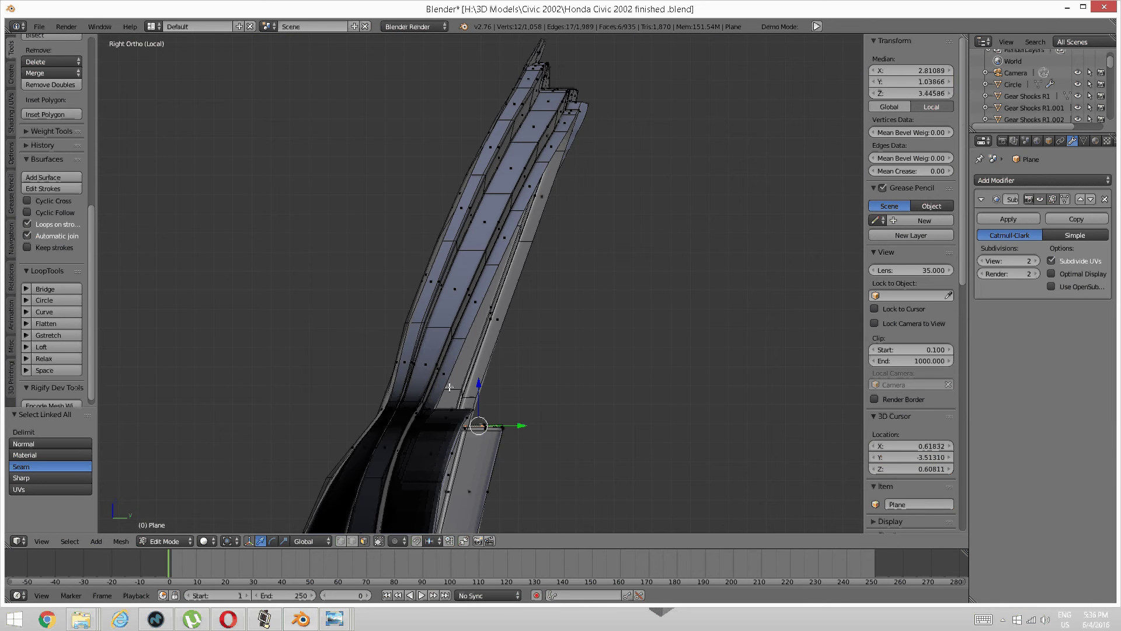
key(e)
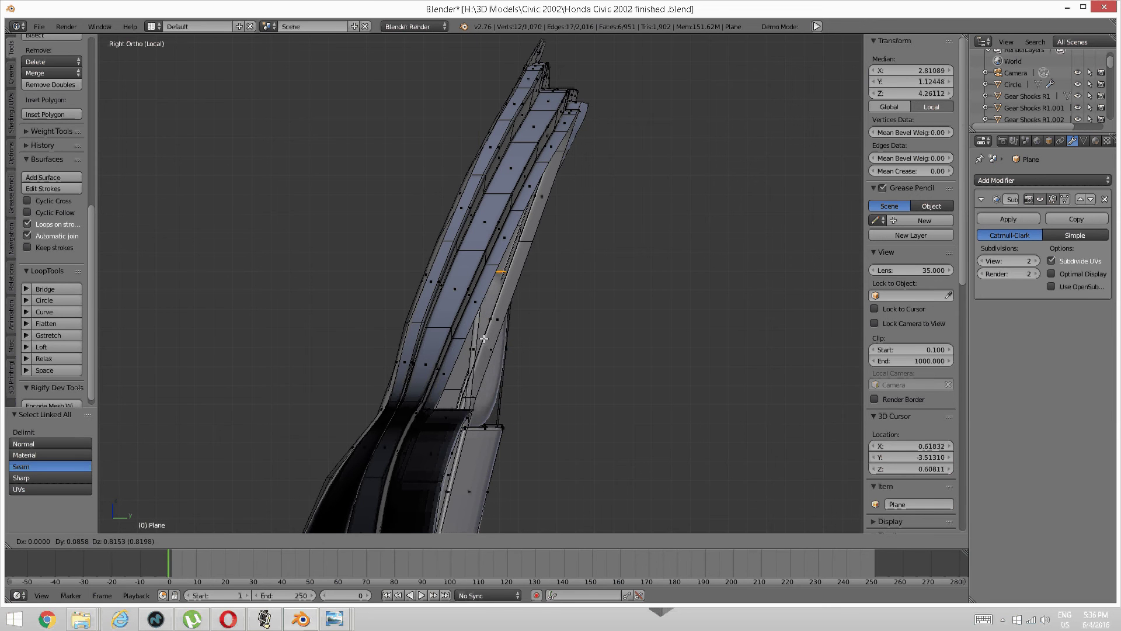
click(494, 256)
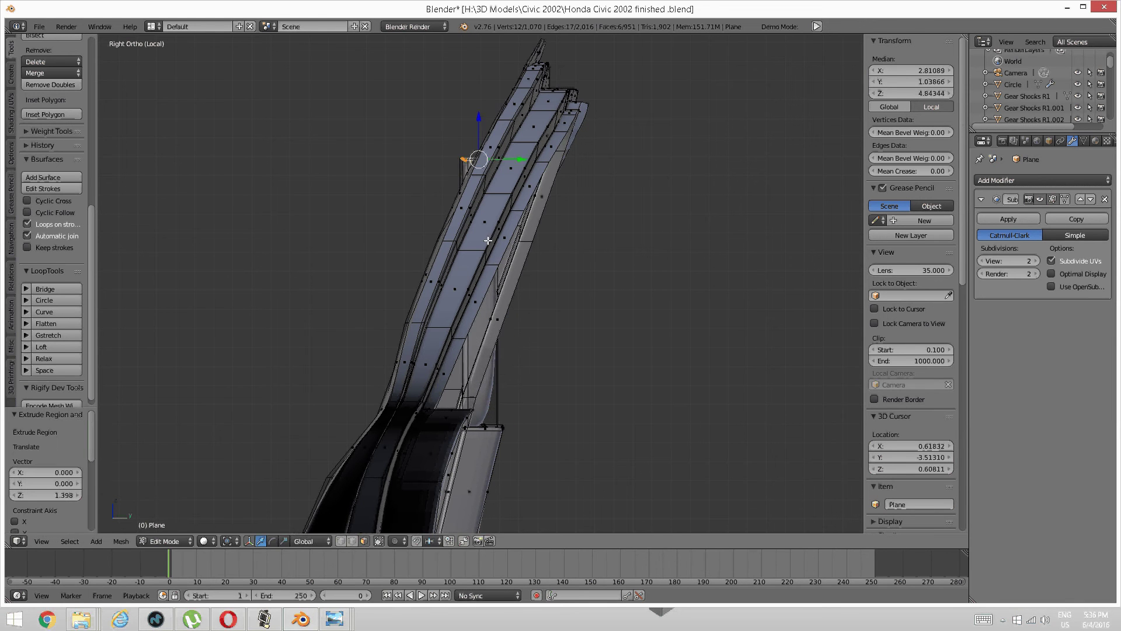
Step: Raise the extrusion's top faces about 0.15 along Z and shift them 0.522 along Y to follow the pillar's slant
middle_drag(493, 257, 517, 318)
scroll(496, 273, up, 2)
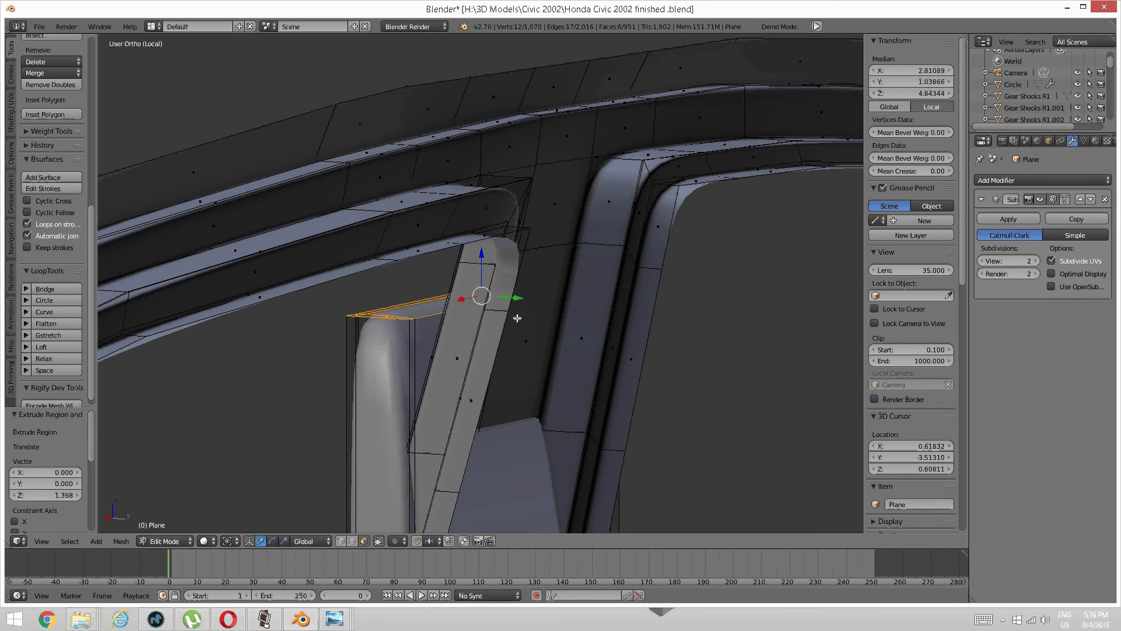
drag(483, 256, 692, 300)
Step: Shift the extrusion's top faces about 0.26 along X to line up with the upper pillar
scroll(685, 292, down, 3)
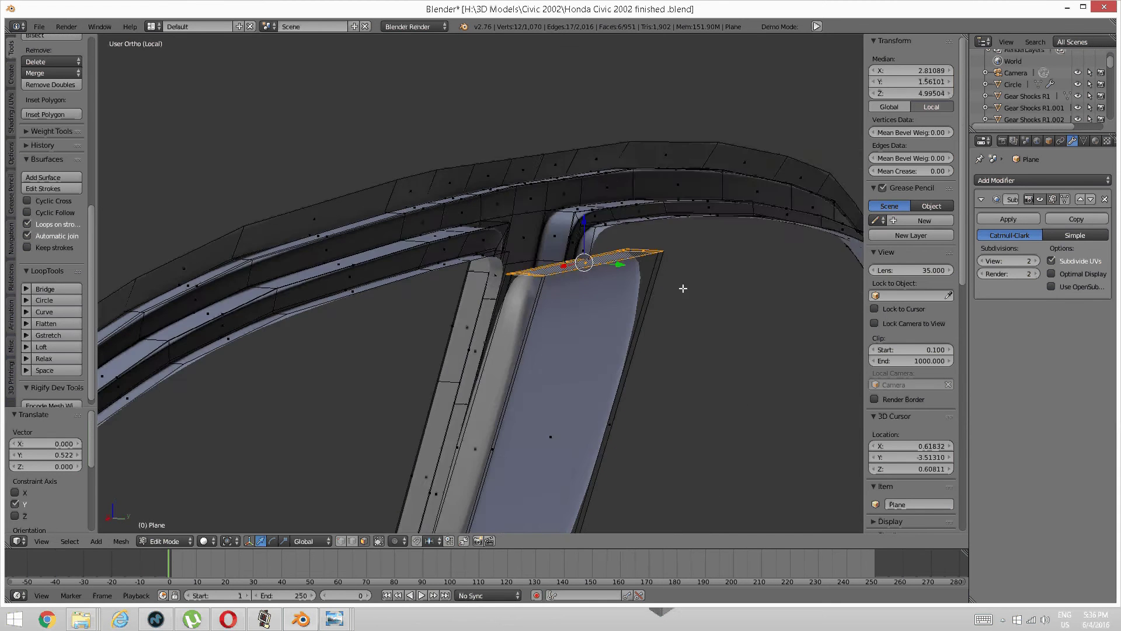
middle_drag(681, 288, 597, 288)
scroll(486, 352, up, 2)
shift+middle_drag(486, 354, 534, 313)
drag(546, 296, 475, 289)
middle_drag(488, 318, 508, 292)
scroll(502, 270, up, 2)
key(g)
key(x)
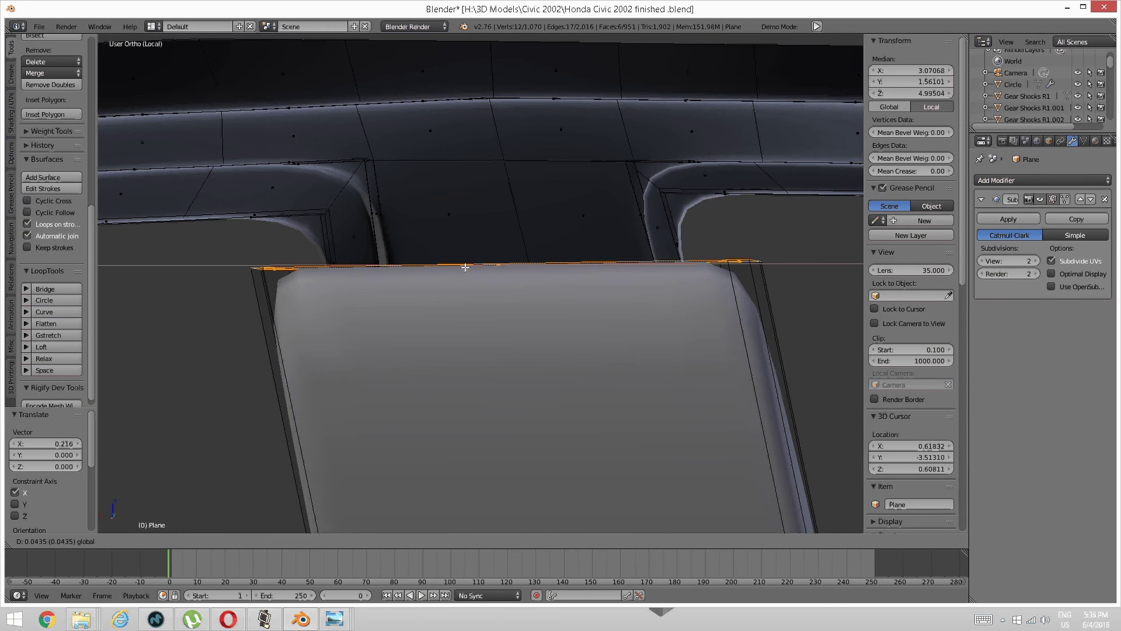
click(467, 267)
Step: Nudge the extrusion's top faces 0.014 along Y and scale them narrower along X to fit the pillar
middle_drag(467, 268, 564, 262)
drag(644, 266, 655, 261)
scroll(660, 258, down, 1)
middle_drag(661, 258, 520, 312)
scroll(518, 302, up, 1)
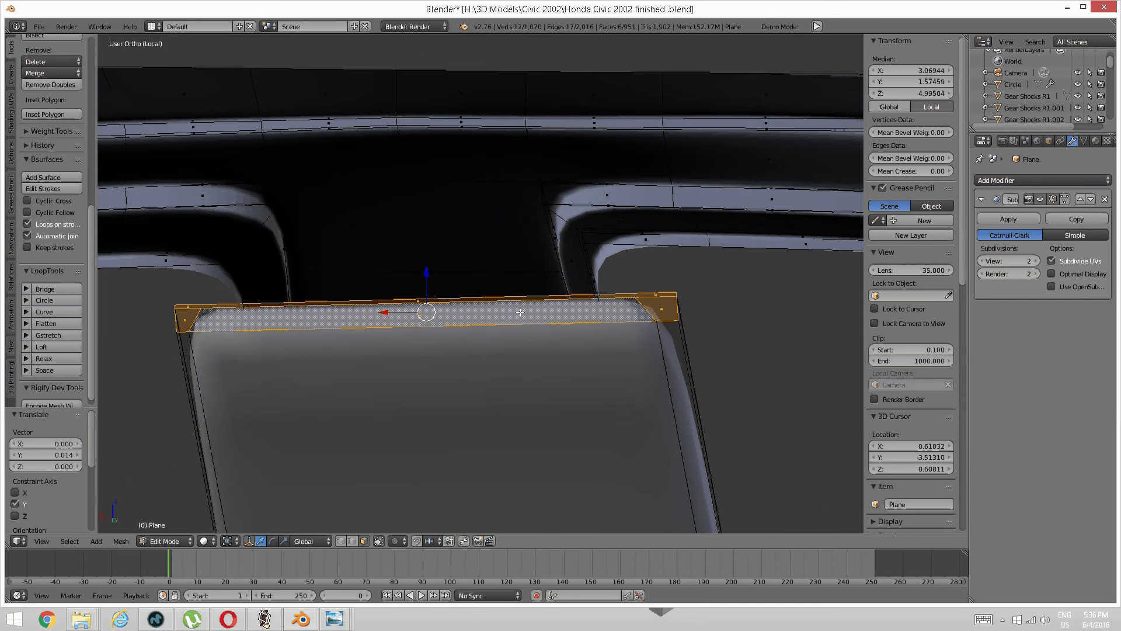
click(283, 541)
drag(384, 311, 402, 309)
middle_drag(403, 309, 371, 304)
key(a)
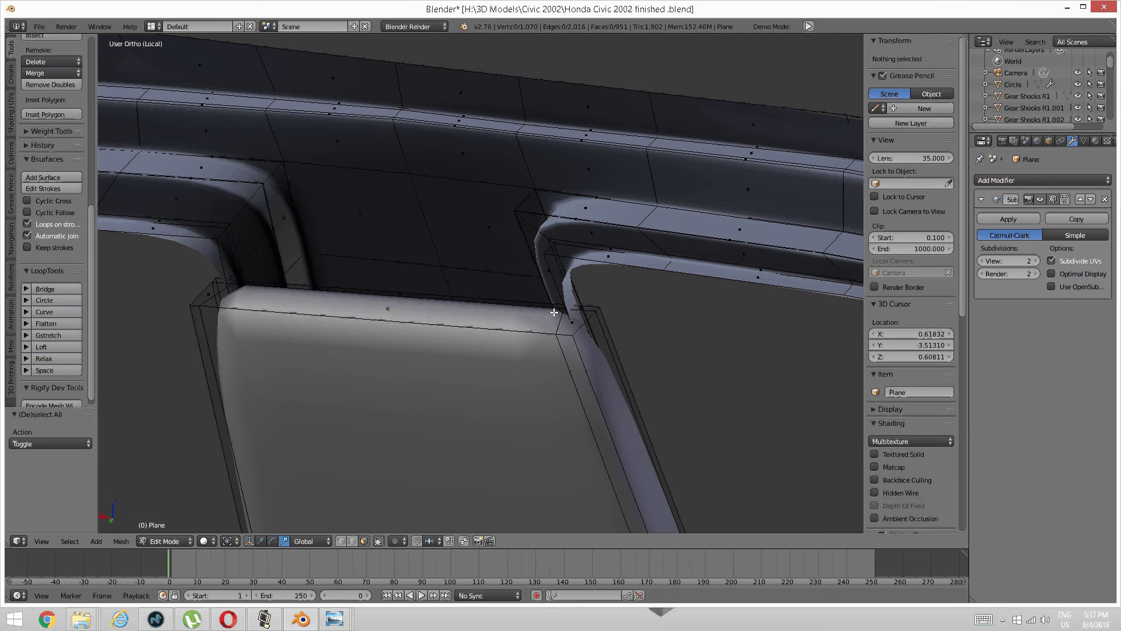
Step: Select the two small faces at the low-X end of the pillar trim's top and move them 0.018 along X
right_click(568, 320)
shift+right_click(584, 309)
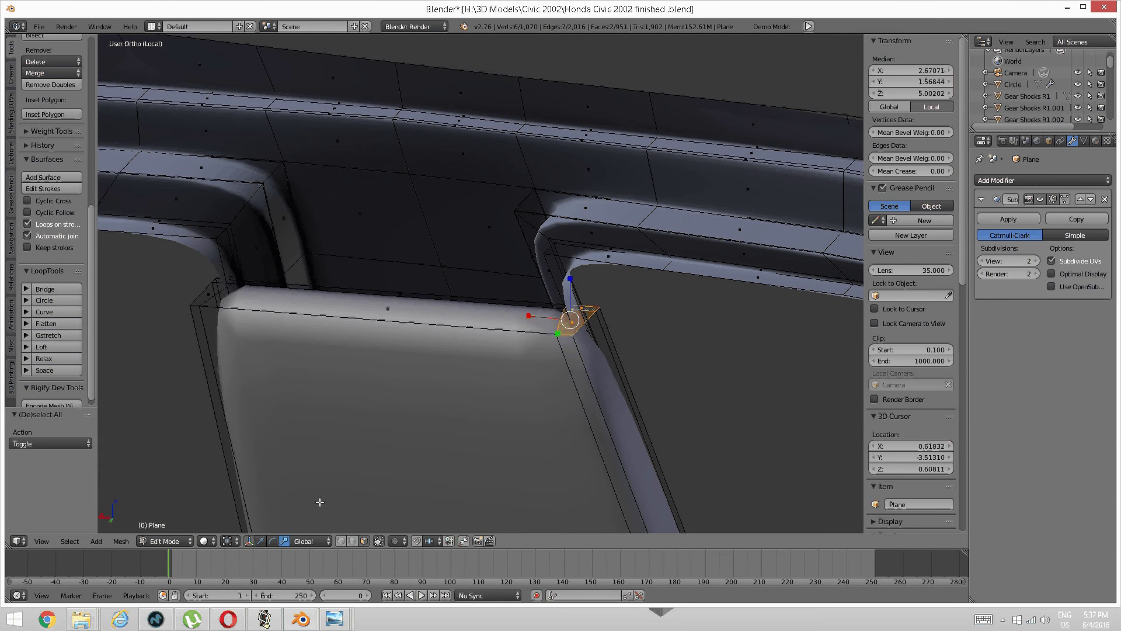
click(261, 541)
drag(533, 320, 523, 318)
middle_drag(372, 317, 547, 281)
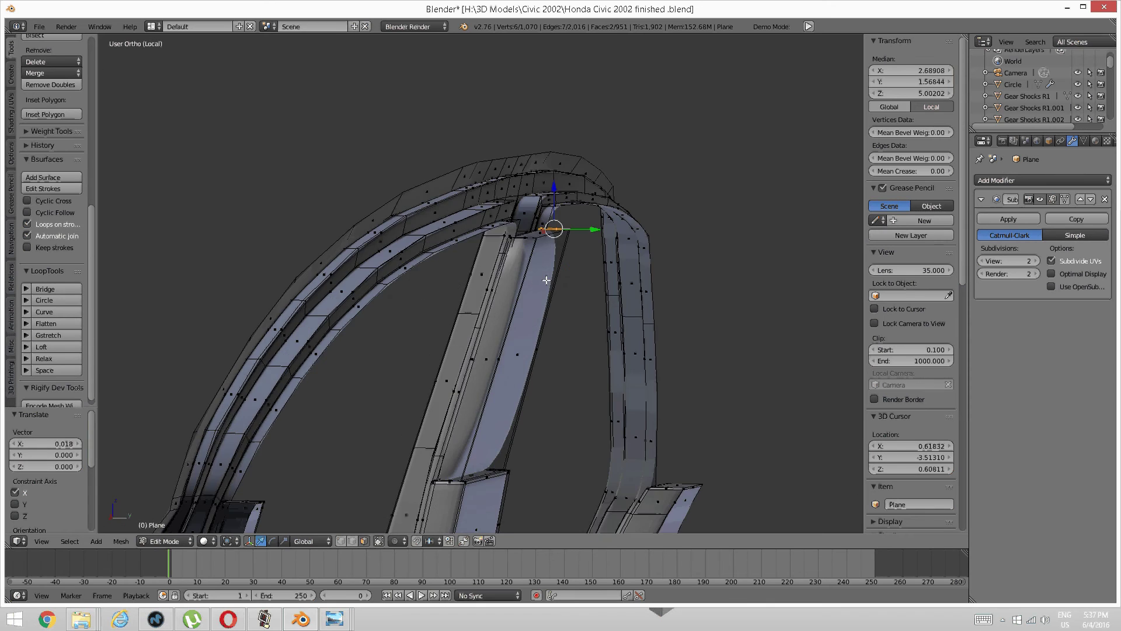
scroll(546, 280, up, 5)
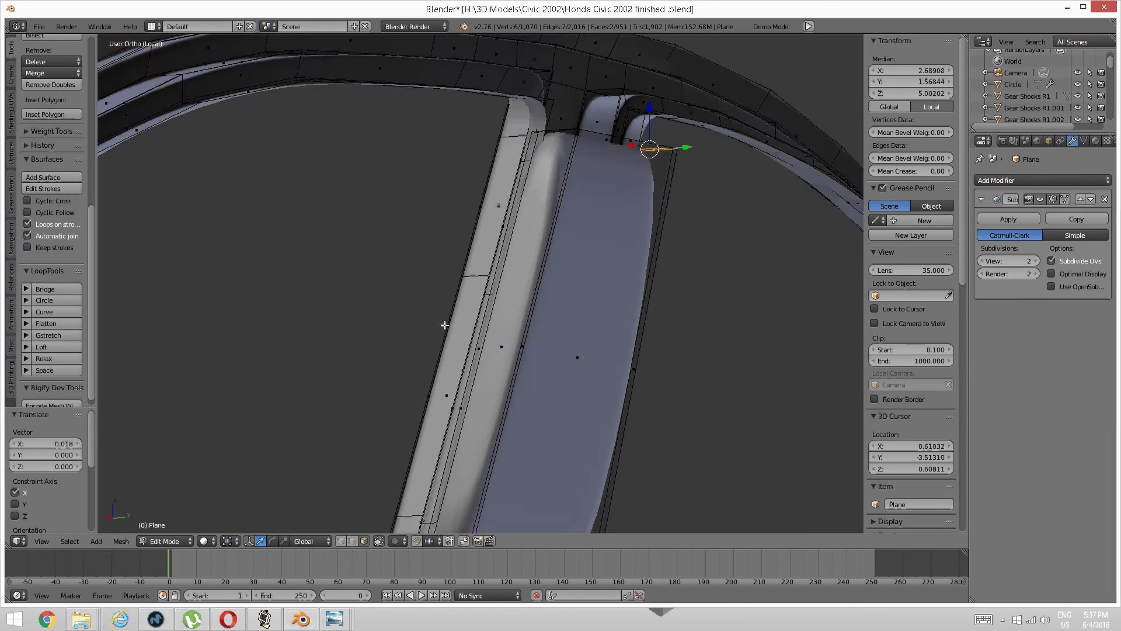
middle_drag(445, 325, 443, 405)
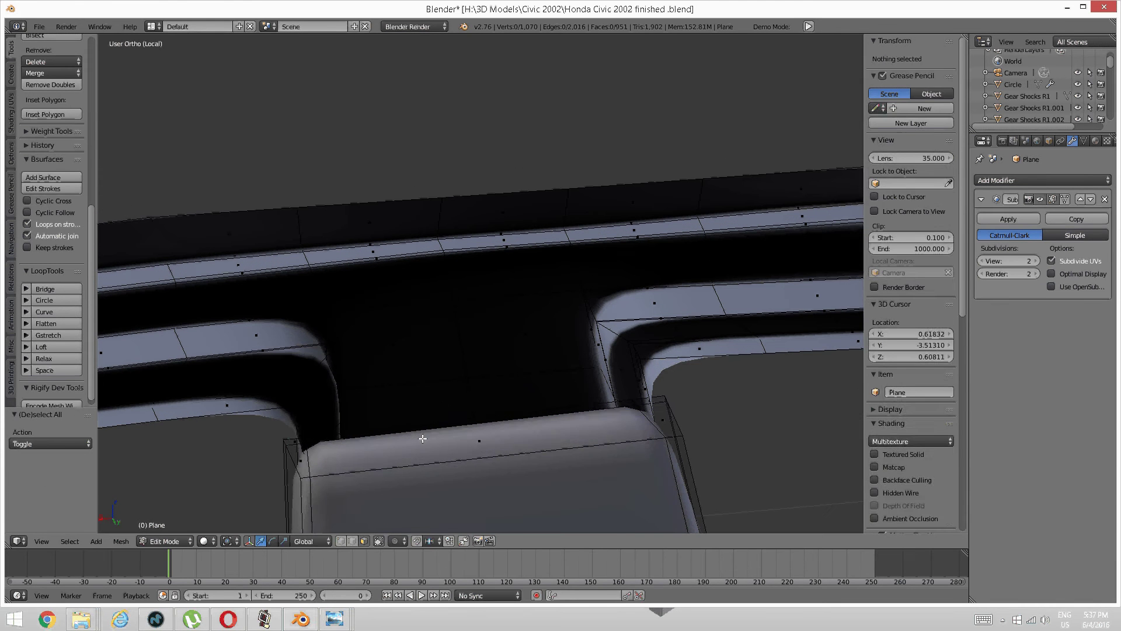
key(a)
right_click(388, 447)
shift+right_click(301, 457)
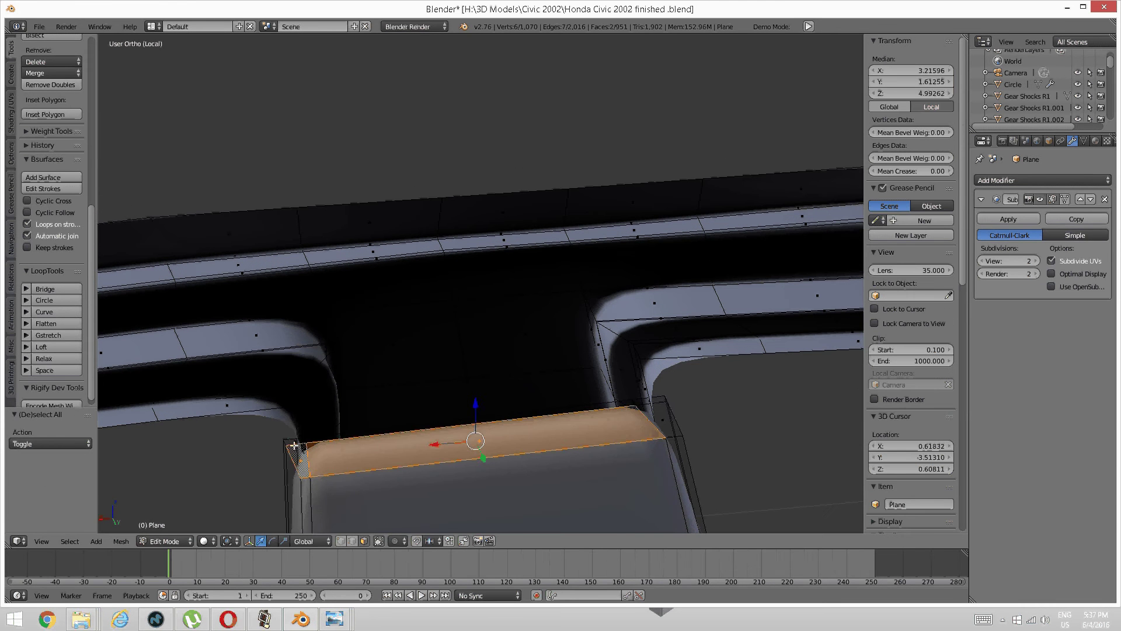
shift+right_click(294, 443)
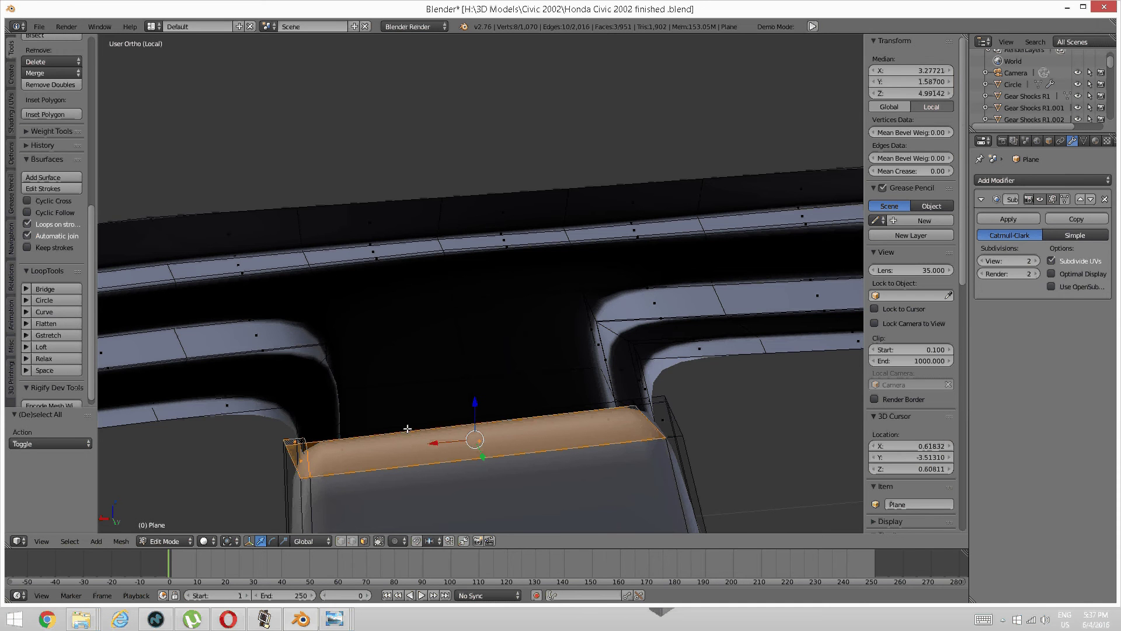
key(a)
Step: Select the six faces capping the top of the pillar trim, including both ends, and delete them as faces
middle_drag(611, 427, 606, 379)
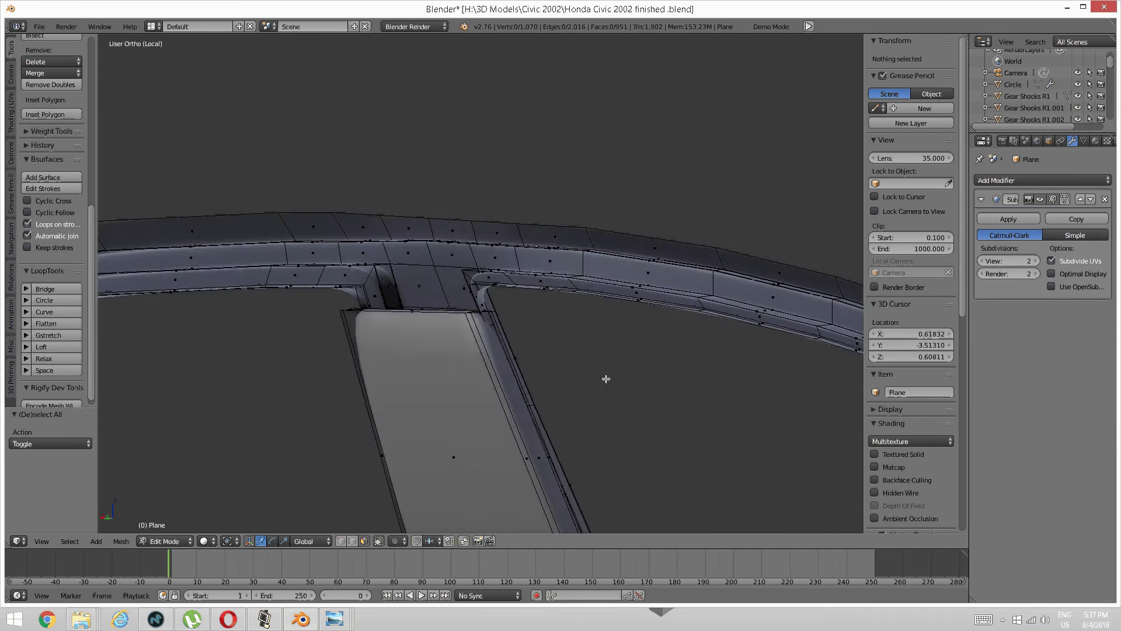
scroll(607, 379, down, 4)
middle_drag(538, 374, 487, 385)
scroll(495, 360, up, 4)
scroll(496, 360, up, 4)
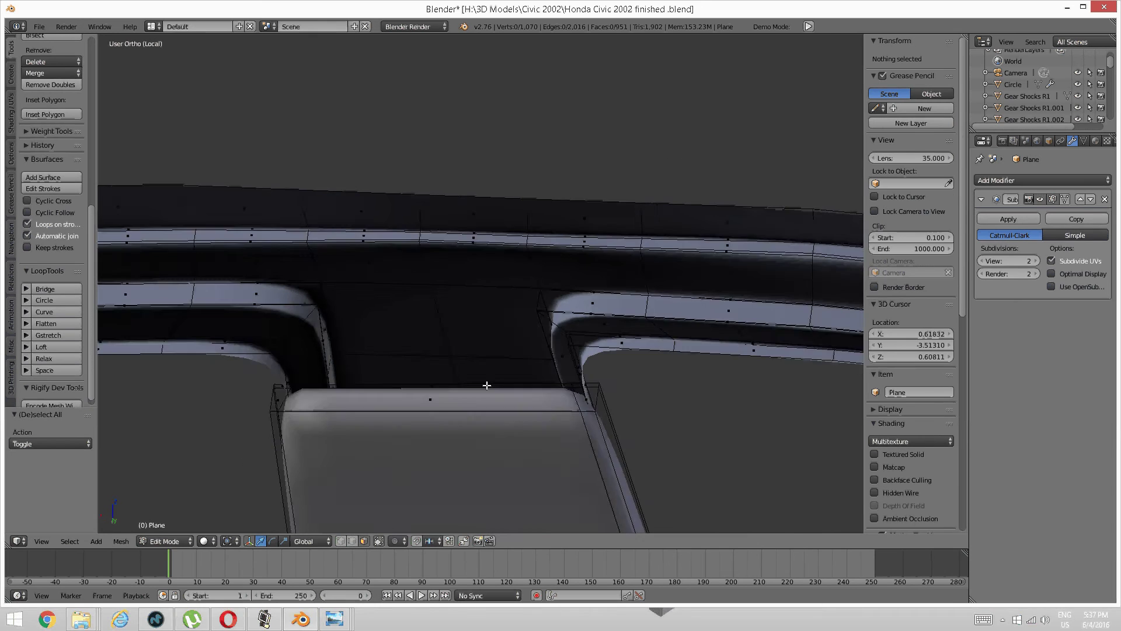
scroll(487, 386, up, 2)
right_click(629, 448)
shift+right_click(637, 430)
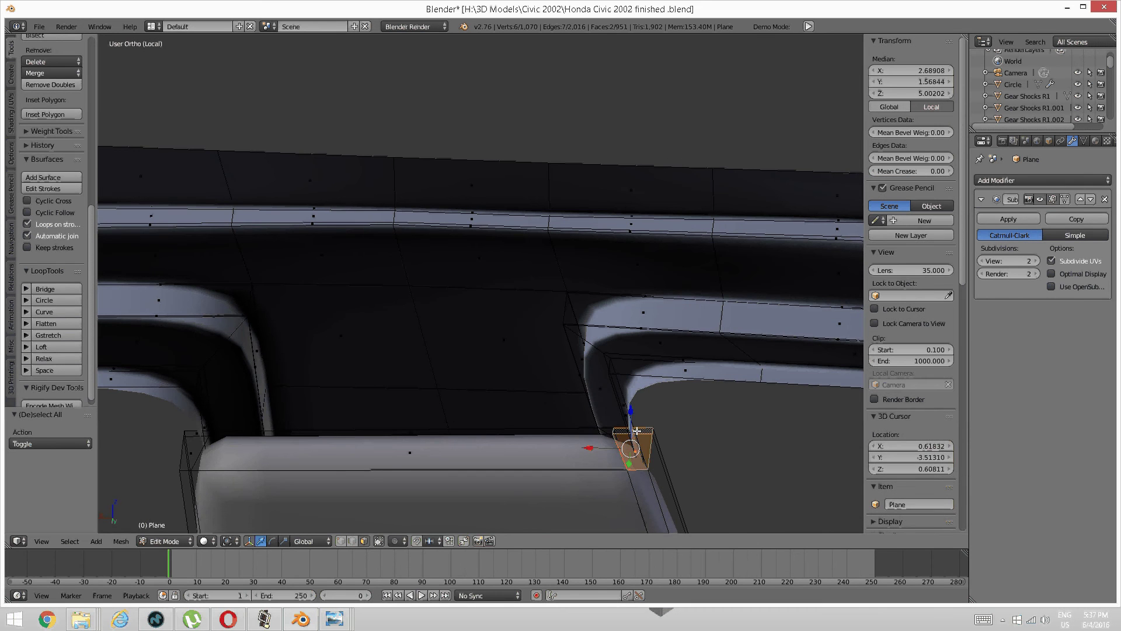
shift+right_click(498, 433)
shift+right_click(496, 430)
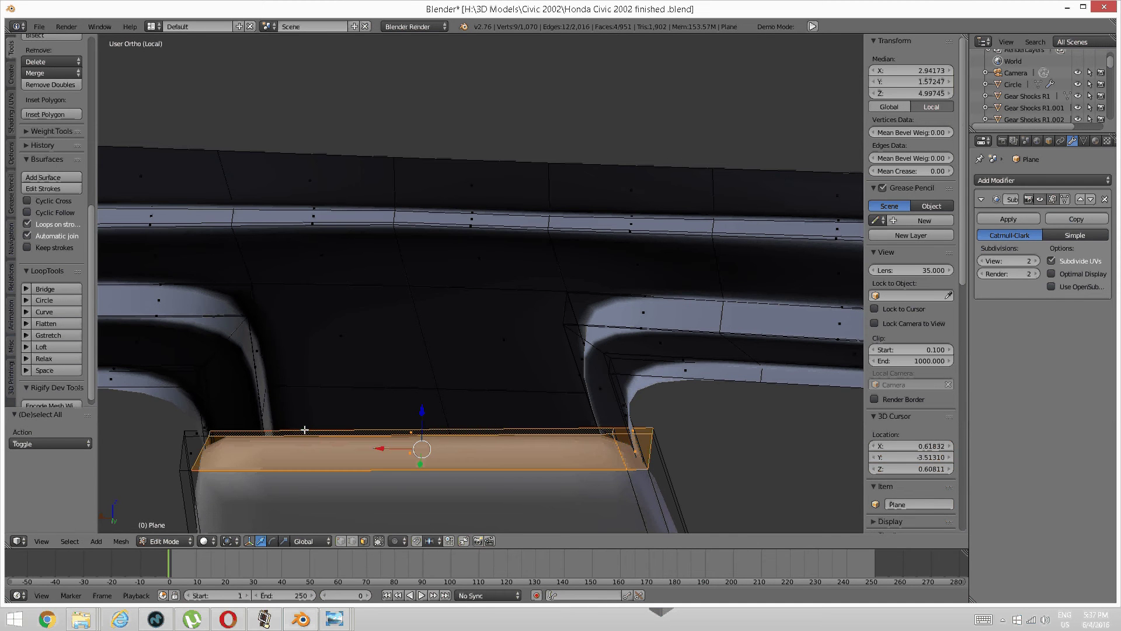
shift+right_click(195, 445)
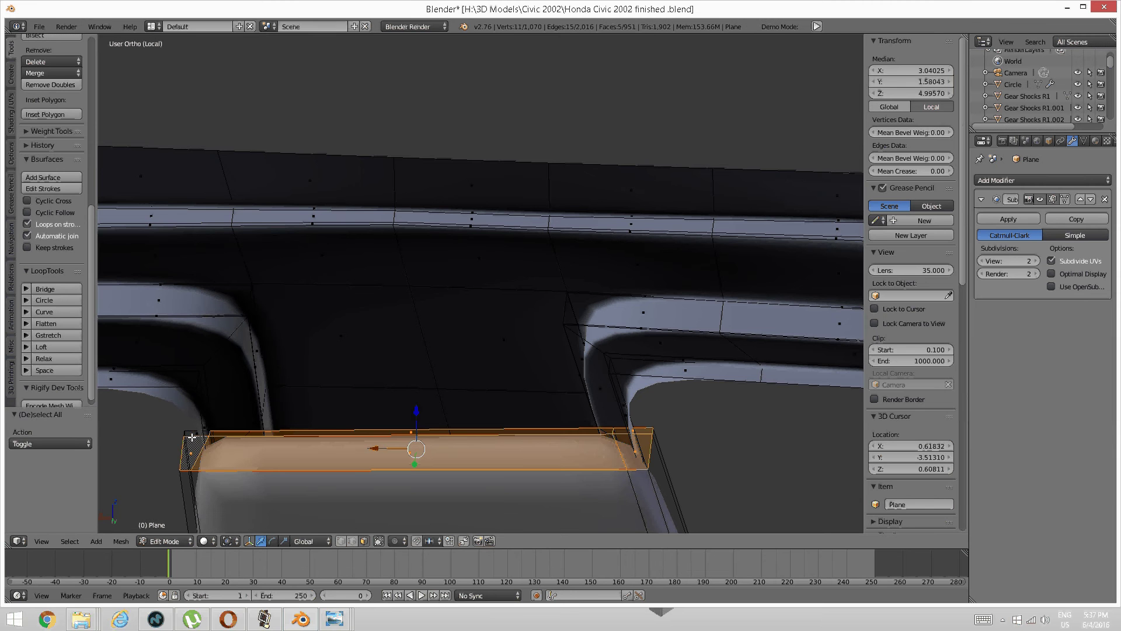
shift+right_click(190, 437)
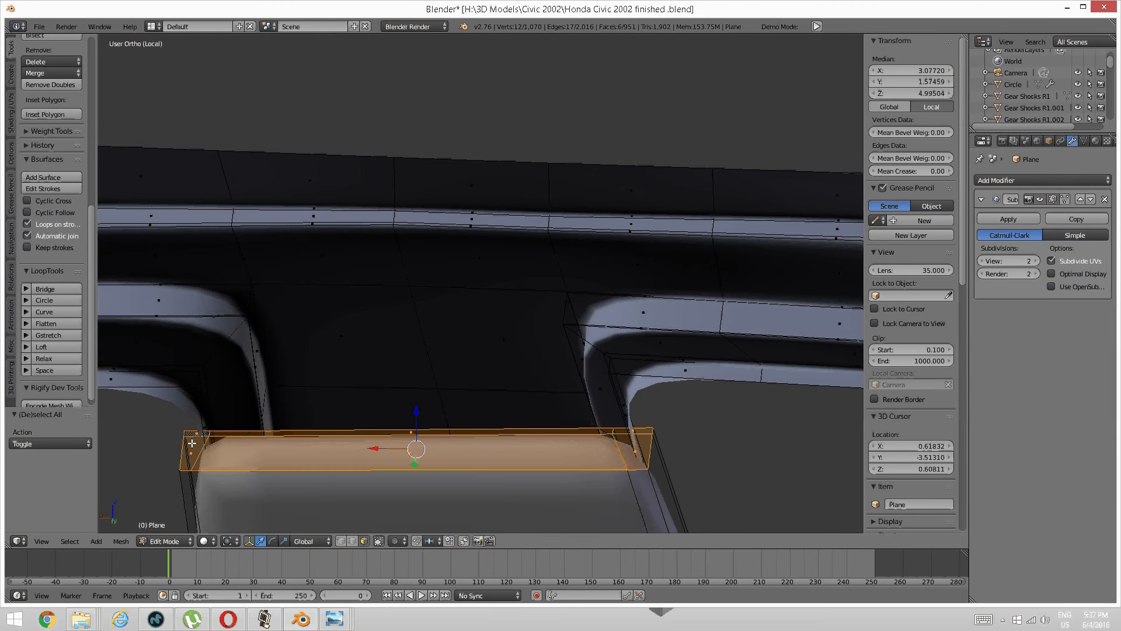
key(x)
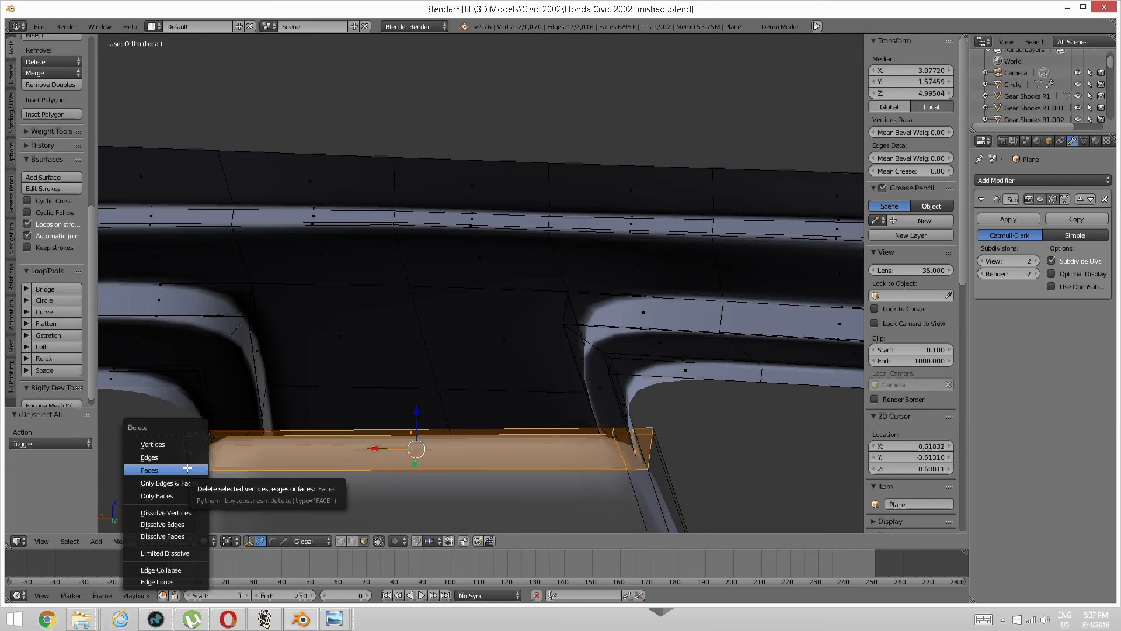
click(187, 469)
click(186, 467)
Step: In edge select mode, select the four connected edges around the low-X end of the trim's open top
scroll(450, 393, down, 4)
middle_drag(450, 393, 426, 393)
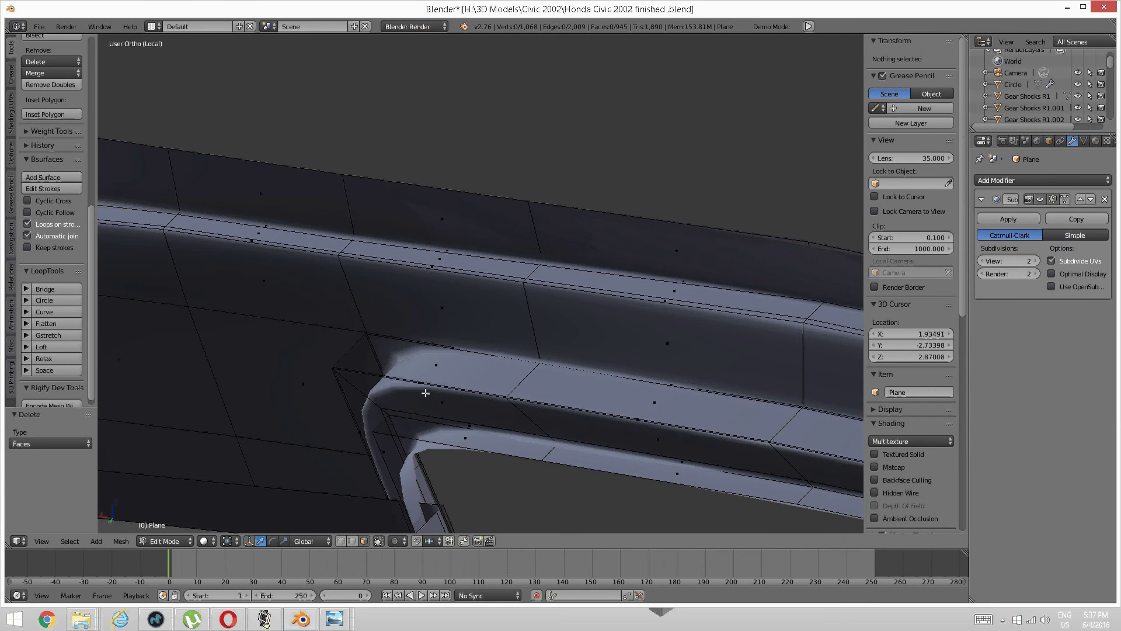
key(ctrl+Tab)
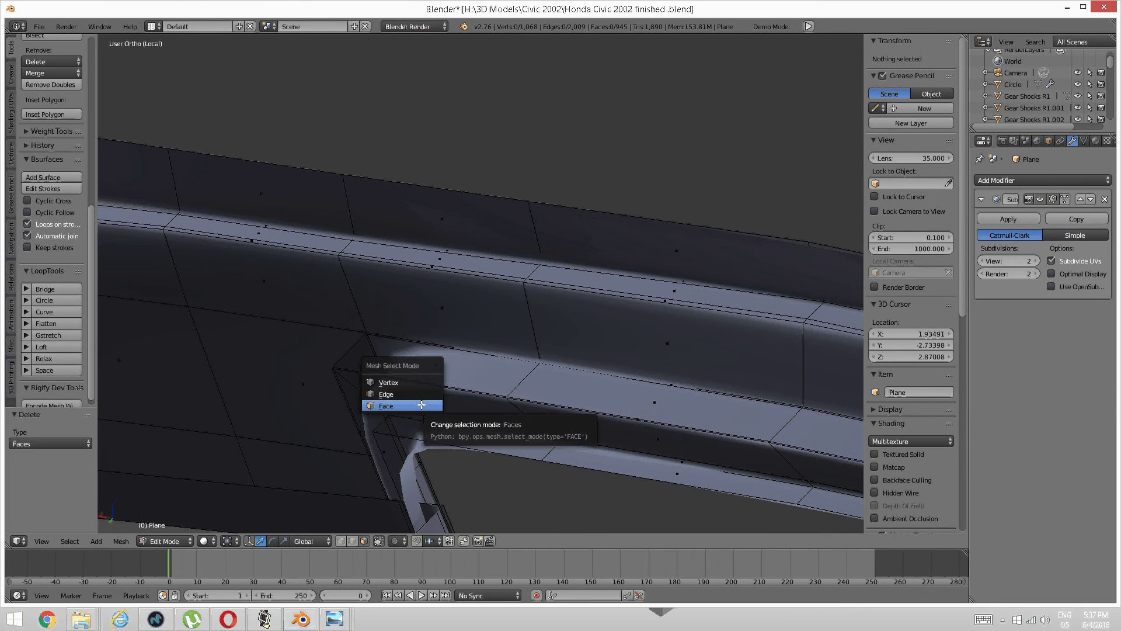
click(395, 396)
shift+middle_drag(419, 397, 463, 272)
scroll(461, 421, up, 2)
shift+middle_drag(462, 422, 488, 351)
right_click(458, 387)
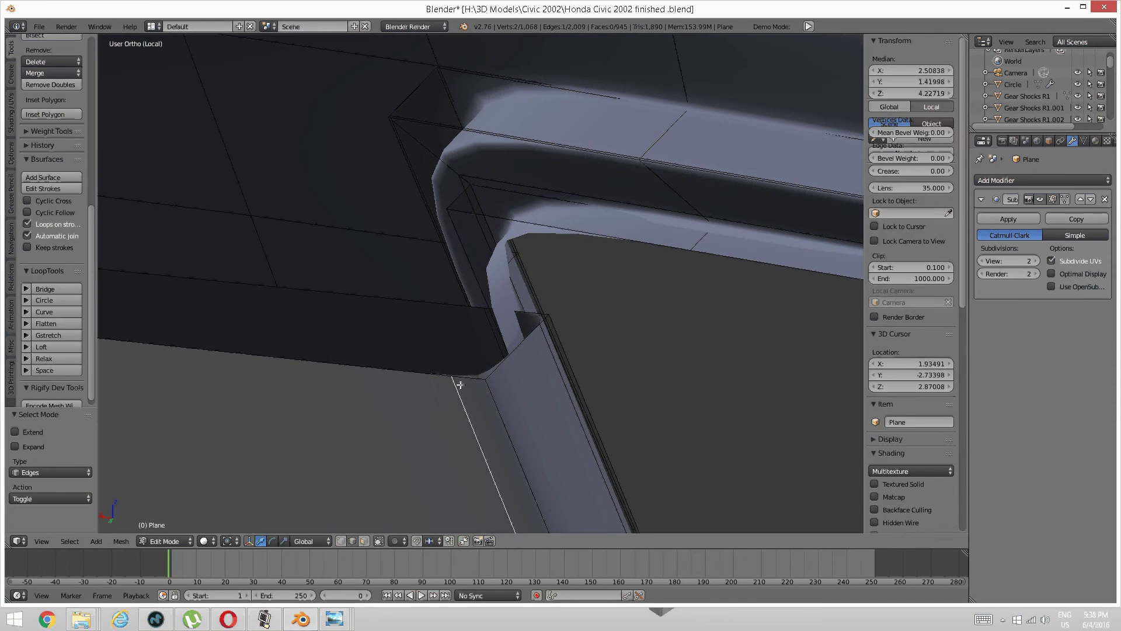
right_click(470, 377)
shift+right_click(516, 365)
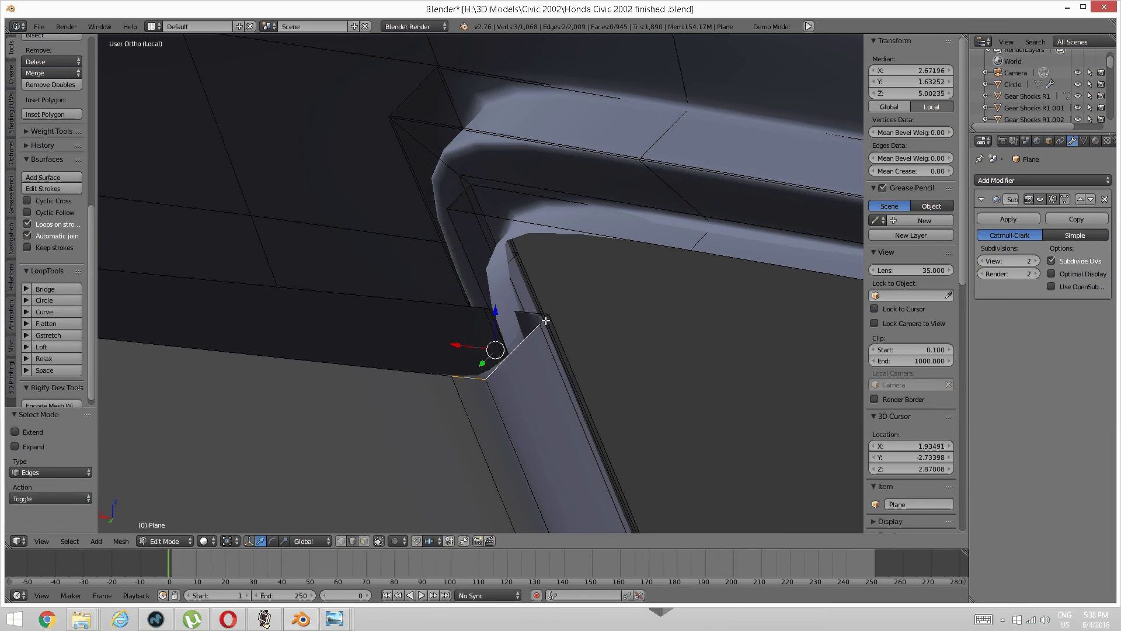
shift+right_click(545, 321)
middle_drag(423, 419, 483, 365)
shift+middle_drag(566, 355, 540, 412)
shift+right_click(580, 316)
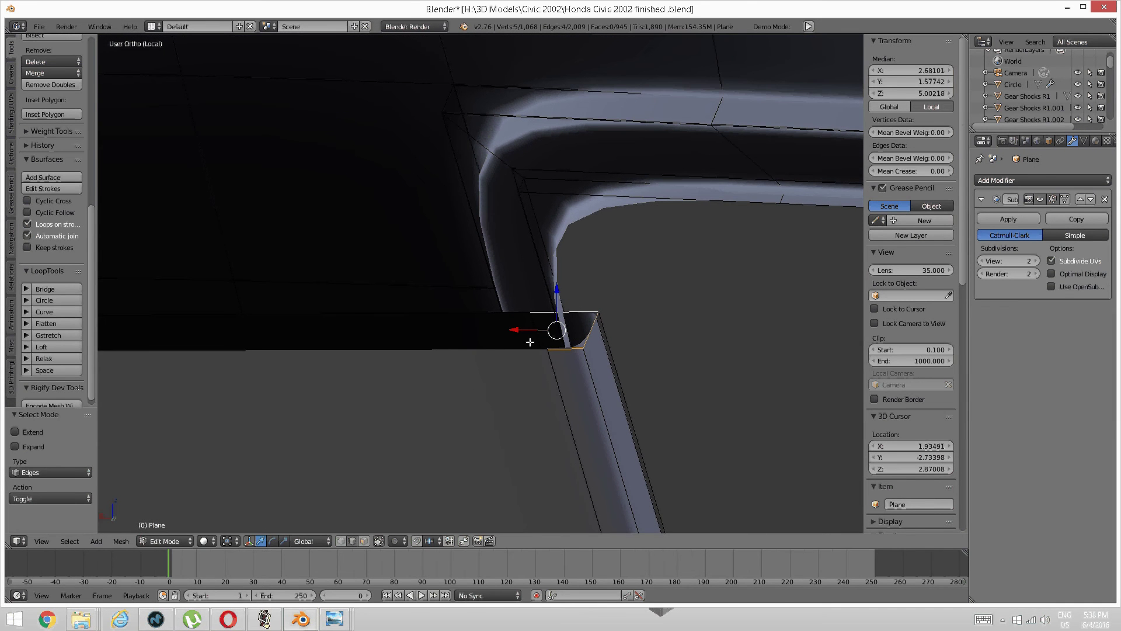
Step: In the back view, extrude the selected edges -0.603 in X and 0.120 in Z toward the roof frame, and rotate them 90°
key(KP_3)
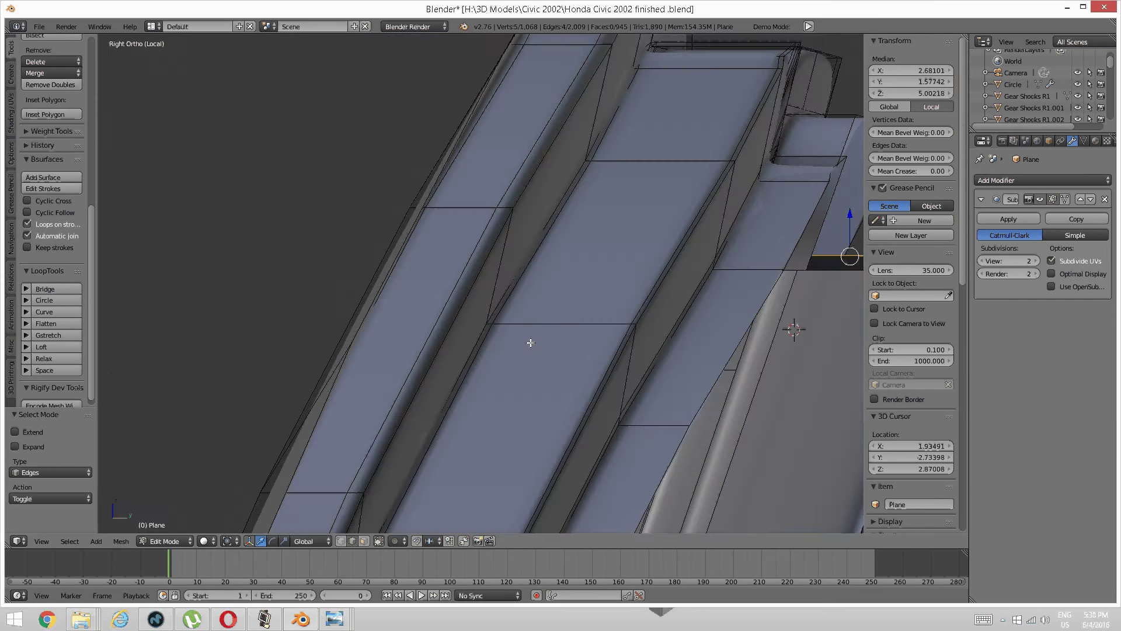
key(KP_4)
key(KP_1)
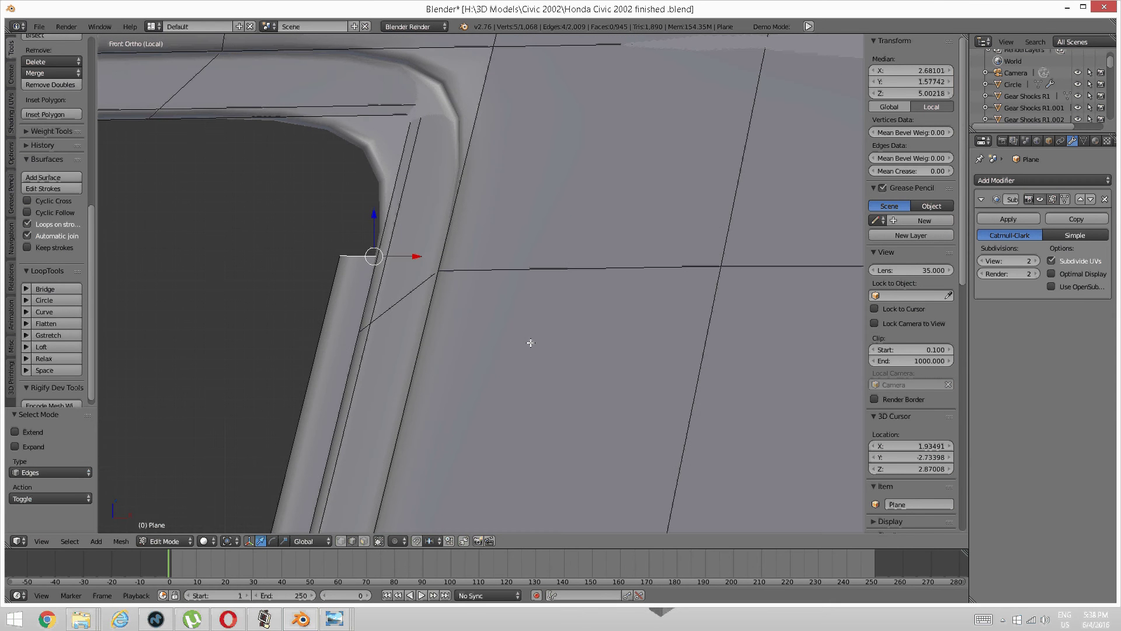
key(ctrl+KP_1)
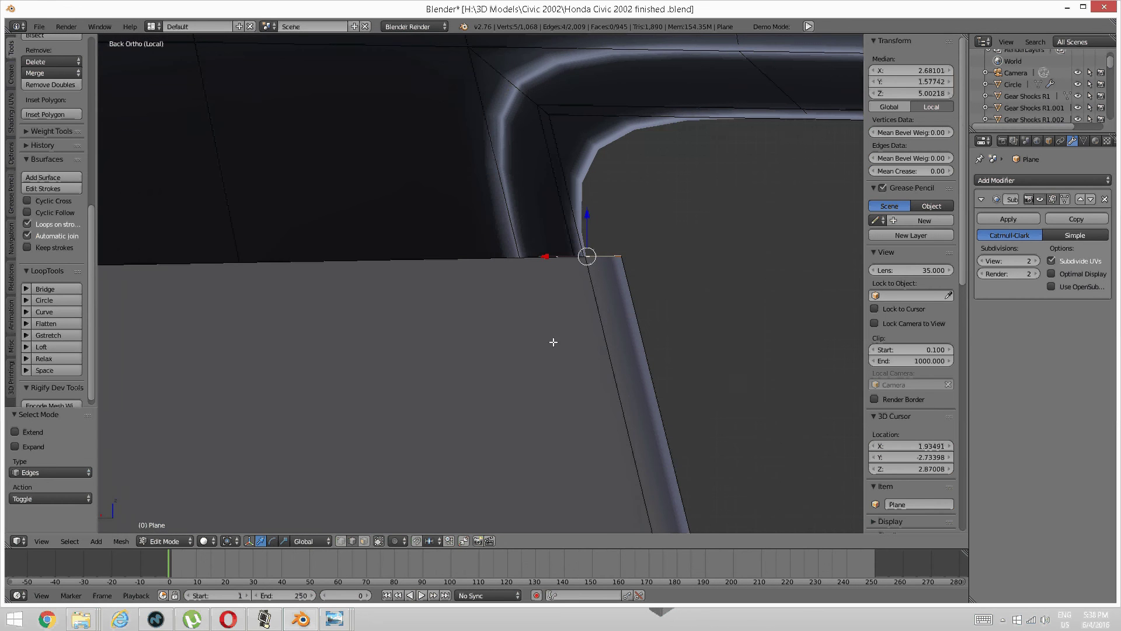
scroll(619, 304, down, 3)
shift+middle_drag(635, 298, 396, 382)
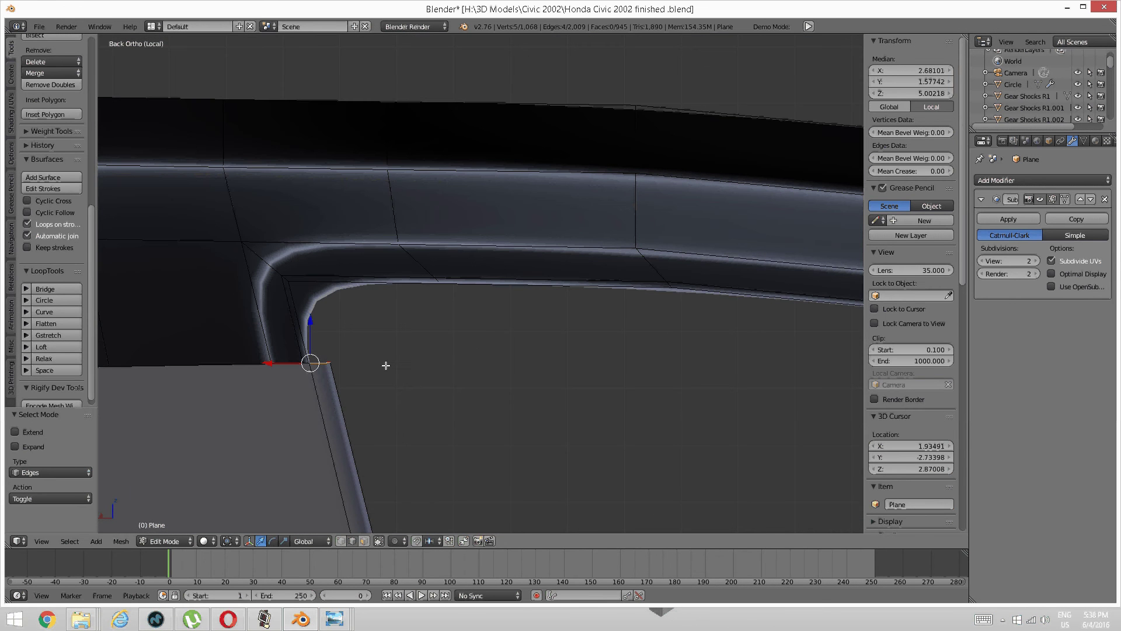
key(e)
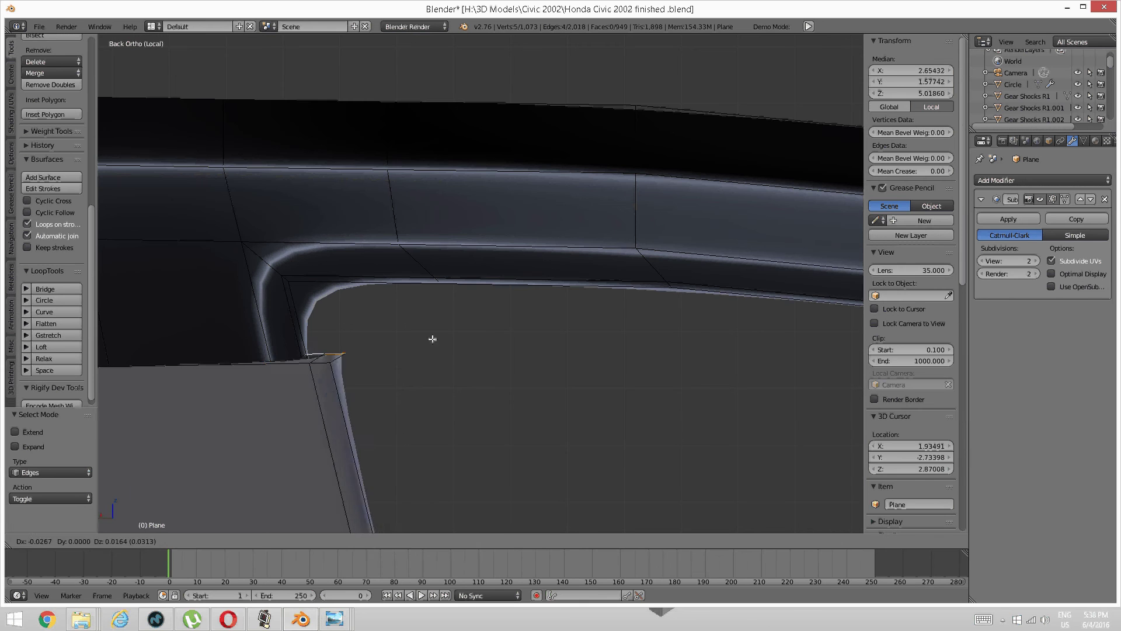
click(727, 298)
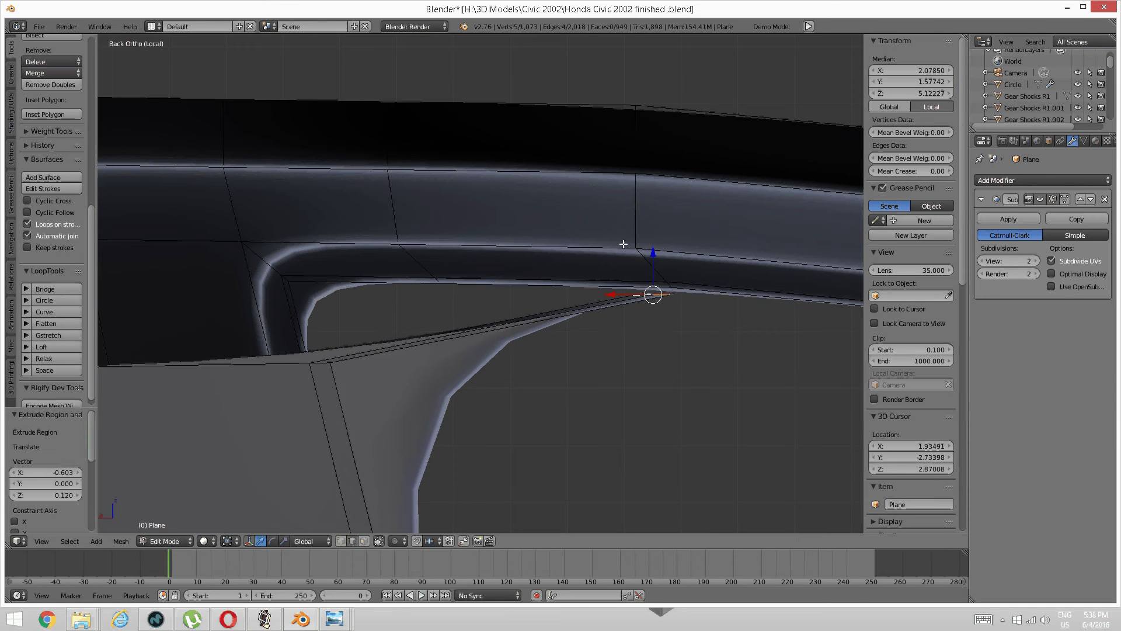
key(r)
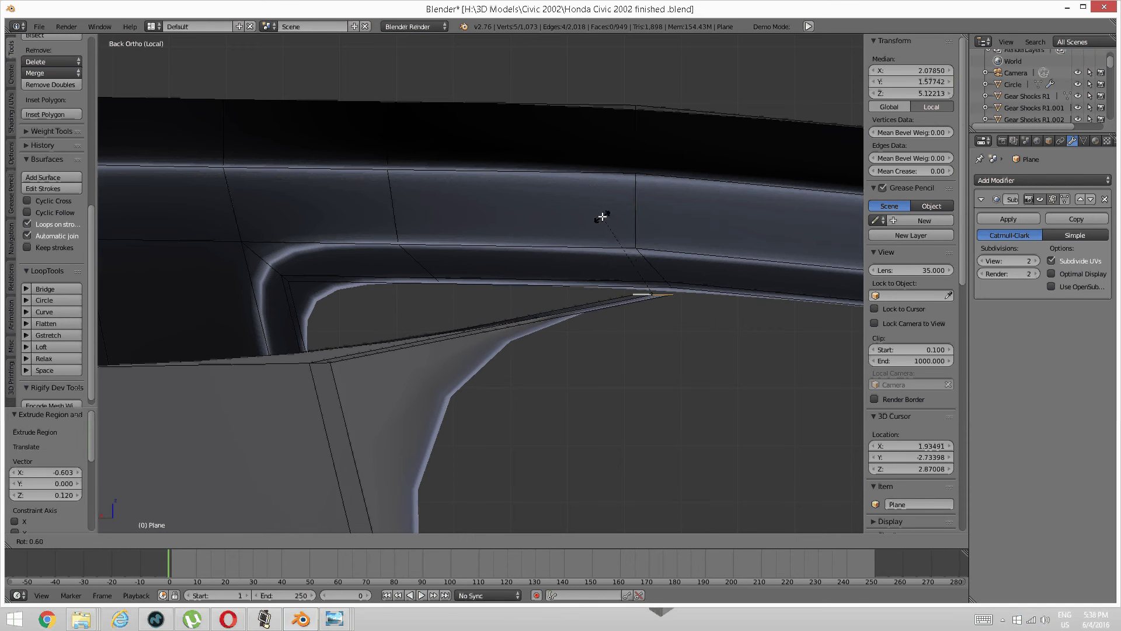
click(787, 270)
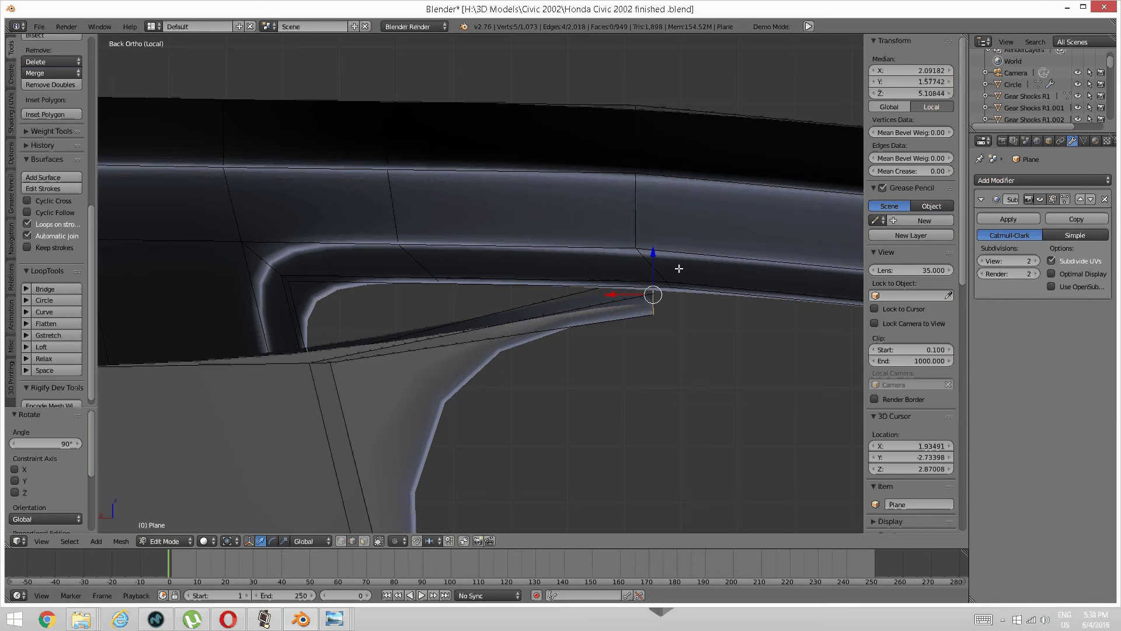
Step: Shift the extruded end edges along Y by 0.033 and by another 0.076 to follow the roof frame
middle_drag(657, 289, 318, 223)
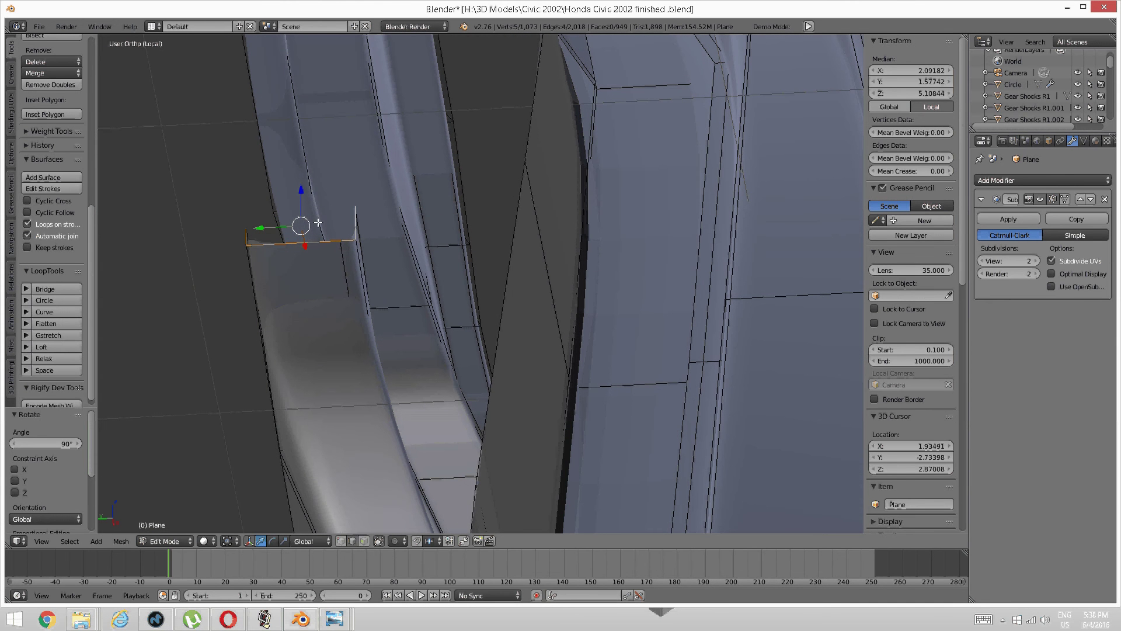
click(266, 220)
key(g)
key(y)
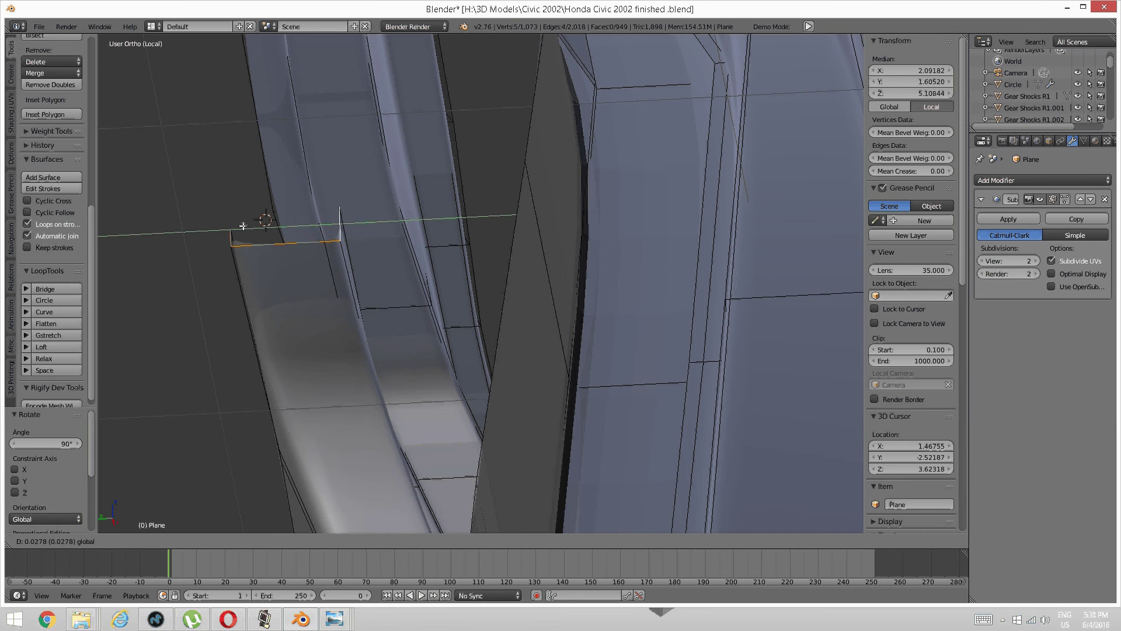
click(244, 227)
key(g)
key(y)
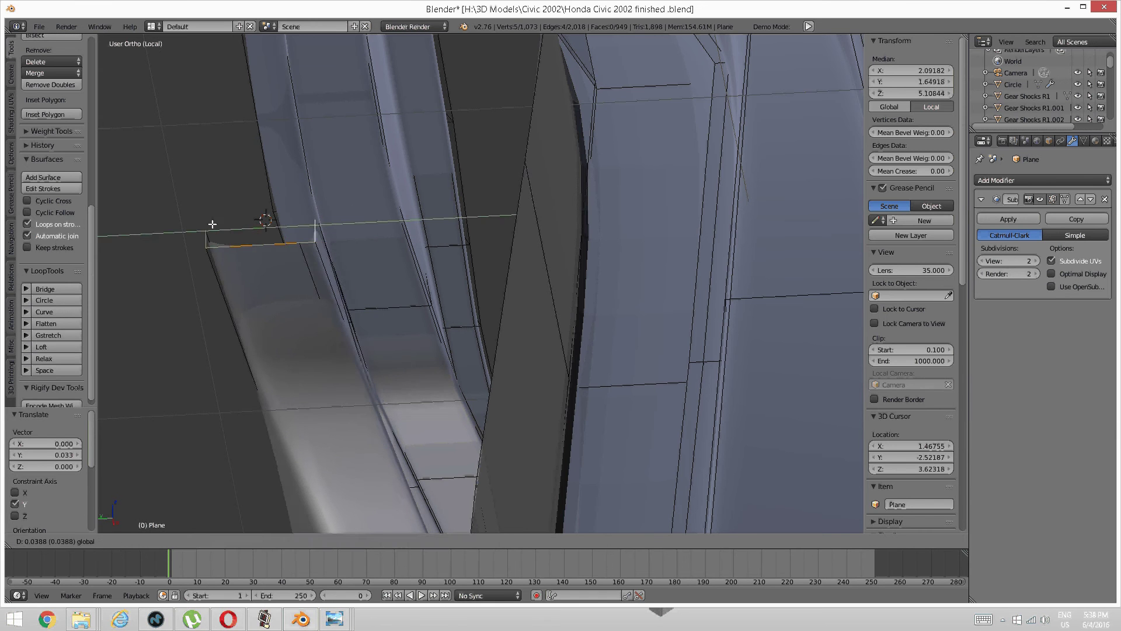
click(204, 222)
Step: Check the extruded end against the roof frame from the right, front and back views
middle_drag(203, 222, 487, 289)
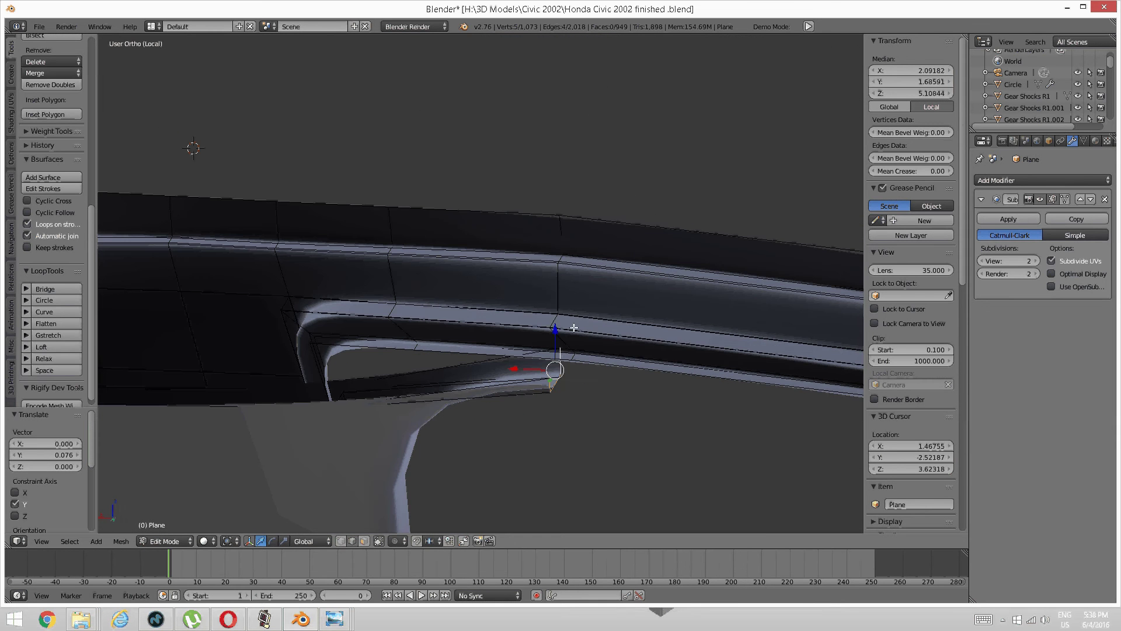
middle_drag(514, 343, 525, 345)
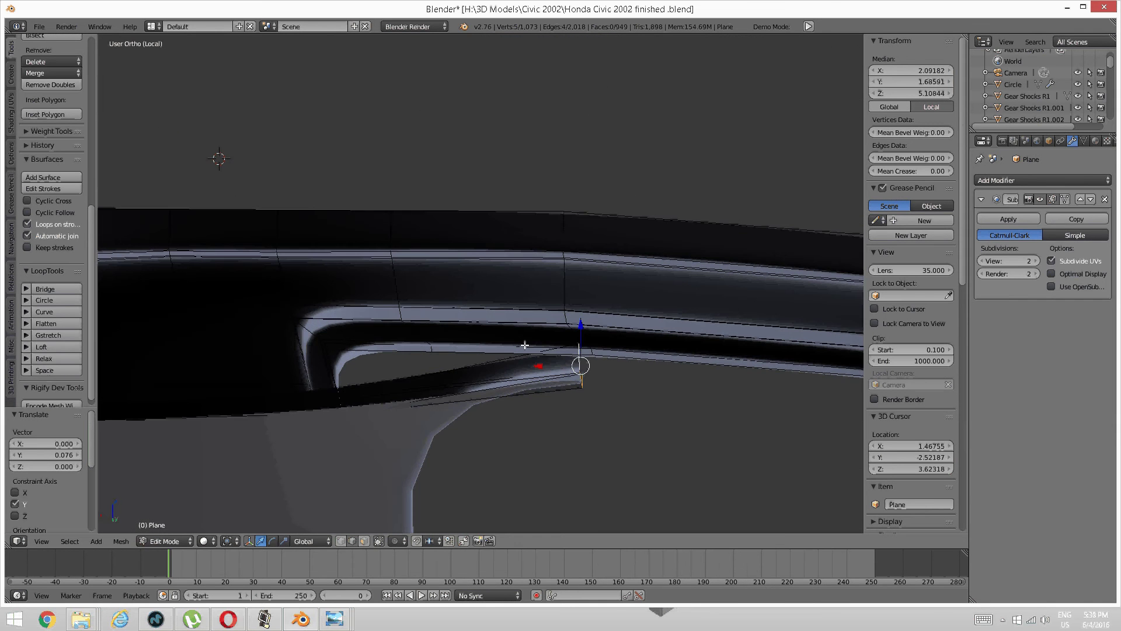
key(KP_3)
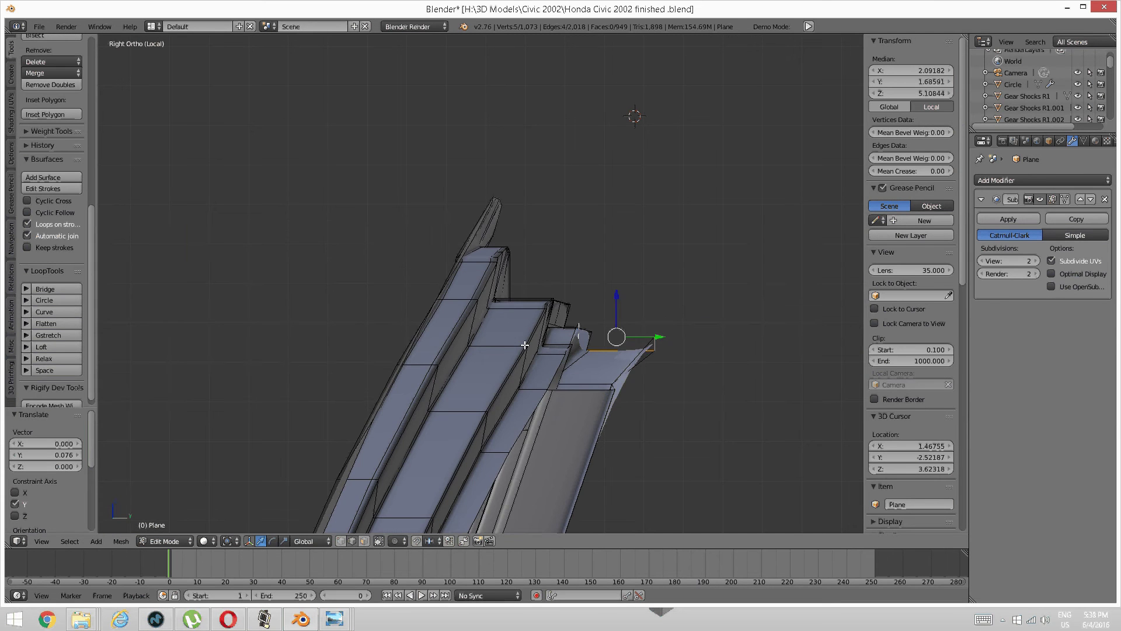
key(KP_1)
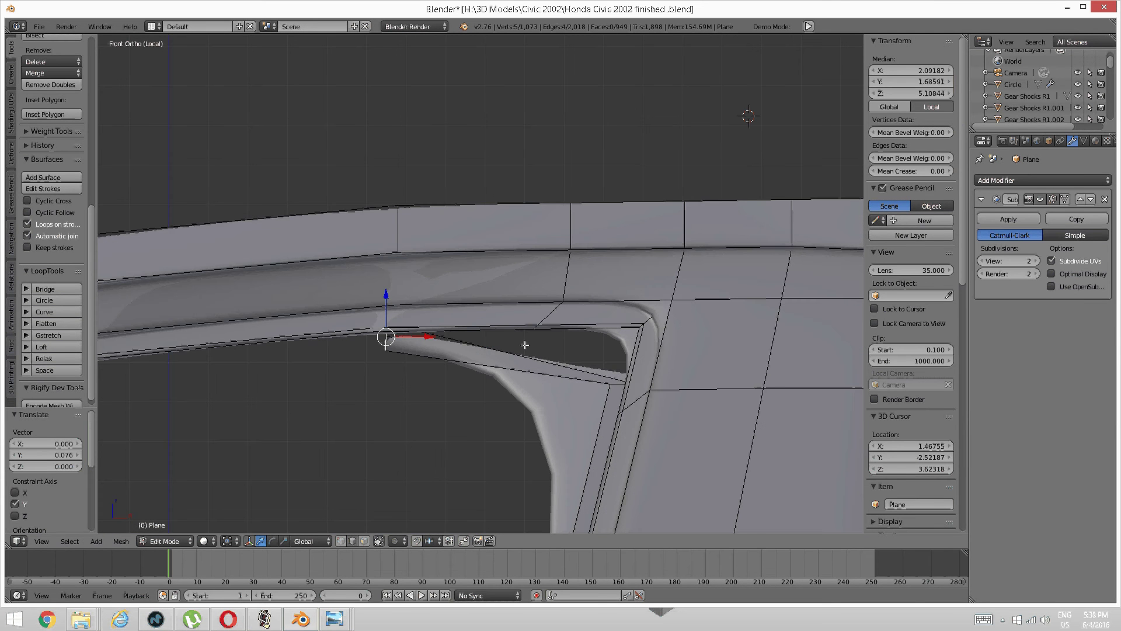
key(ctrl+KP_1)
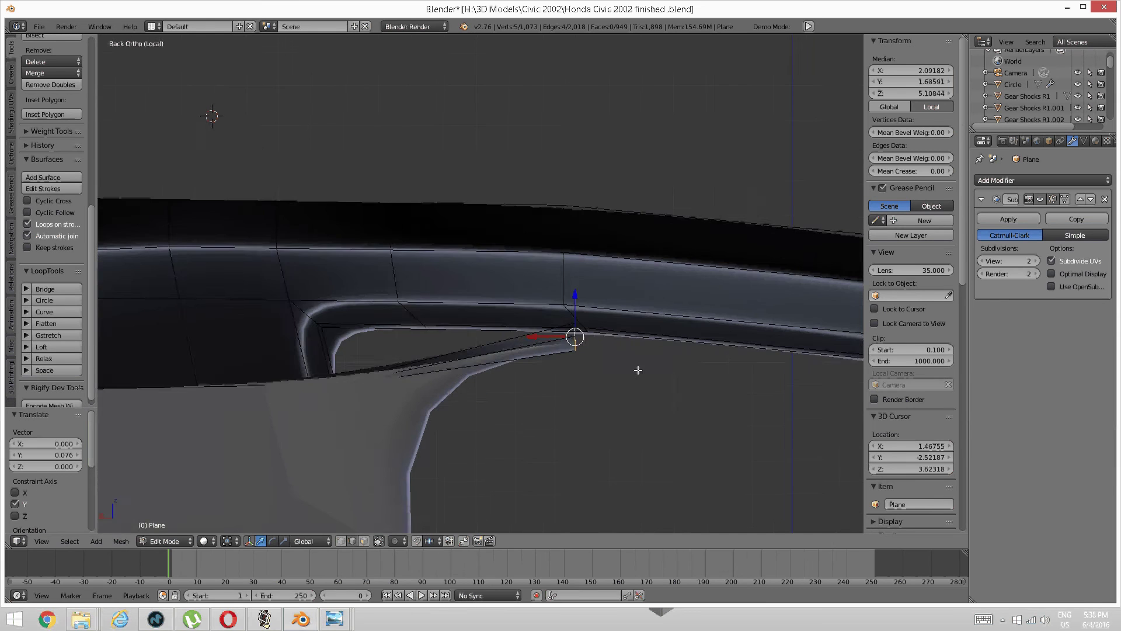
scroll(678, 350, down, 1)
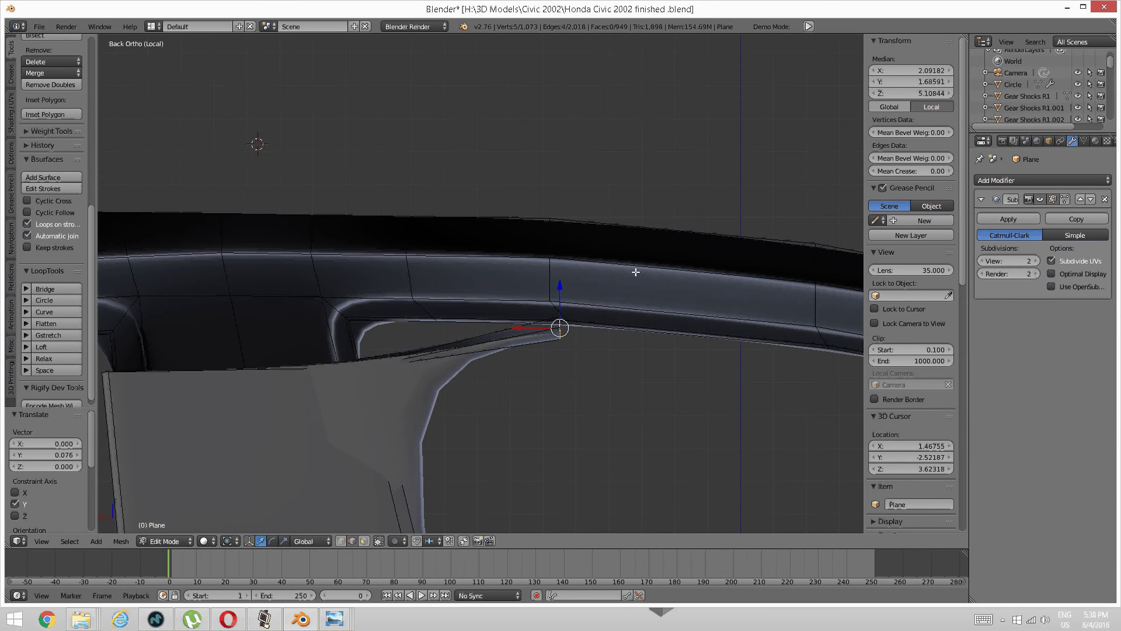
Step: In the back view, extrude the selected end edges -0.850 in X and -0.092 in Z along the roof frame
shift+middle_drag(636, 330, 418, 283)
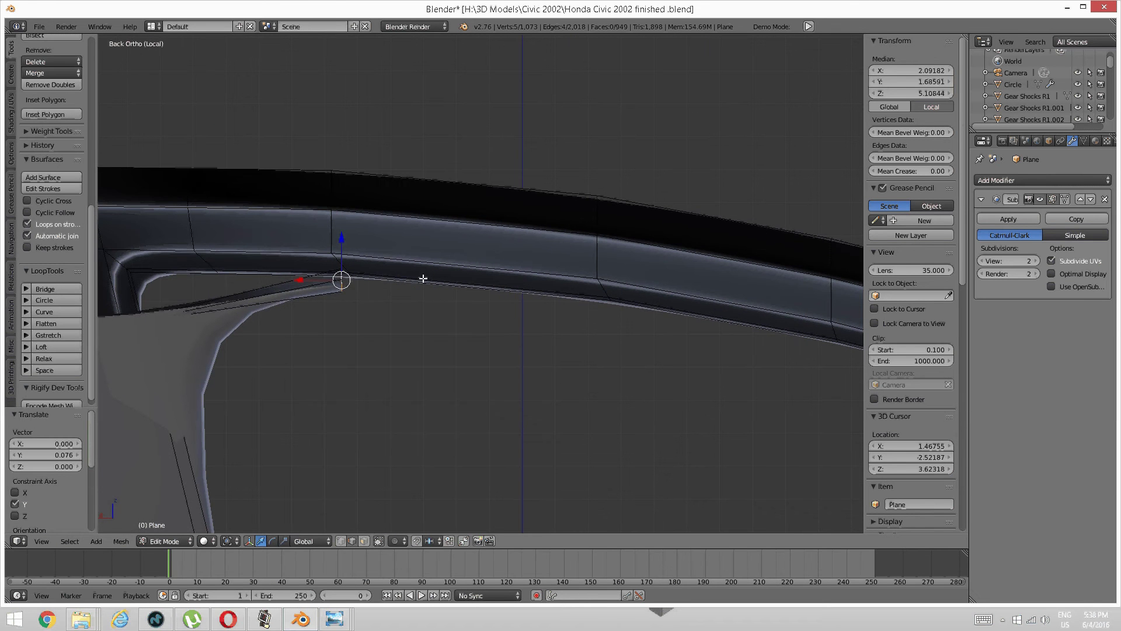
key(e)
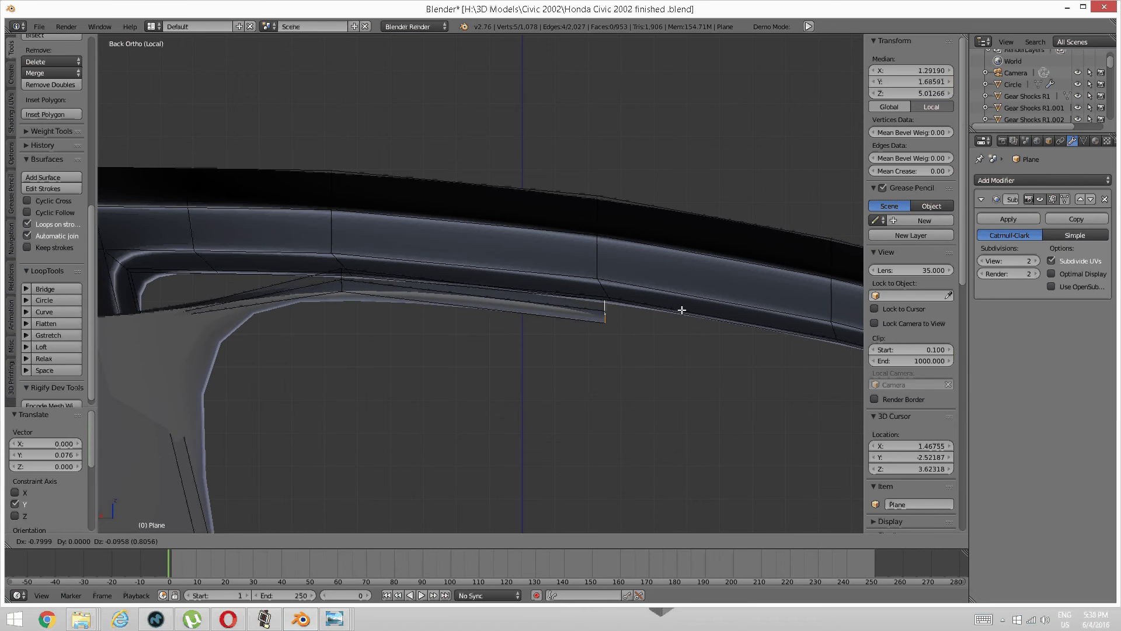
click(694, 304)
Step: Shift the new end edges 0.012 in Z and -0.024 in Y to sit closer to the roof frame
middle_drag(695, 304, 412, 317)
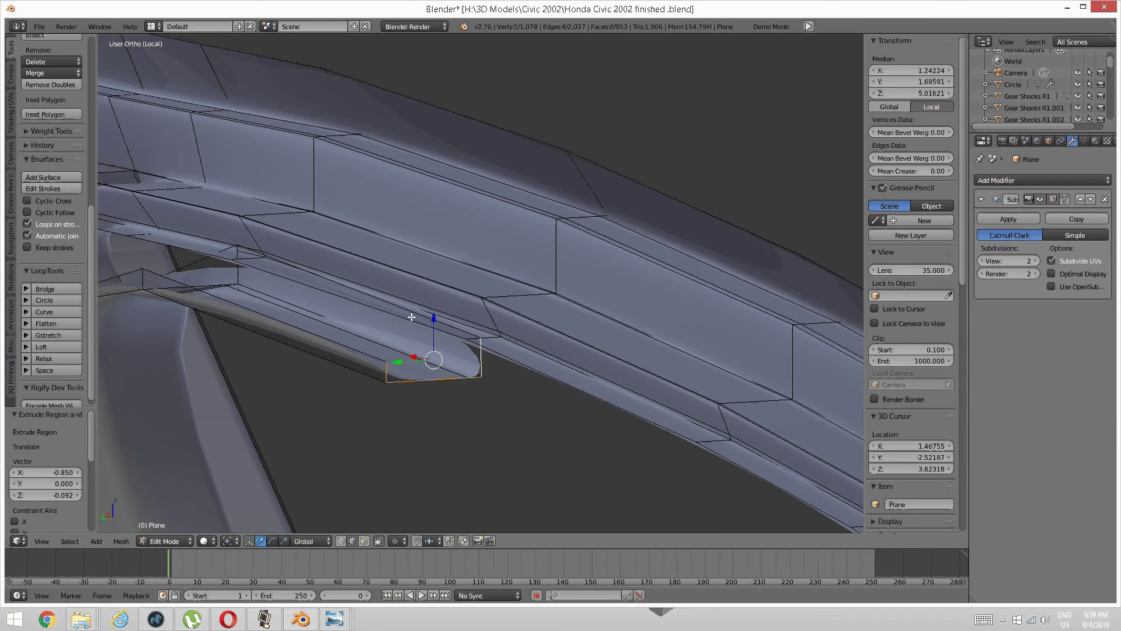
drag(434, 317, 435, 309)
middle_drag(445, 316, 314, 363)
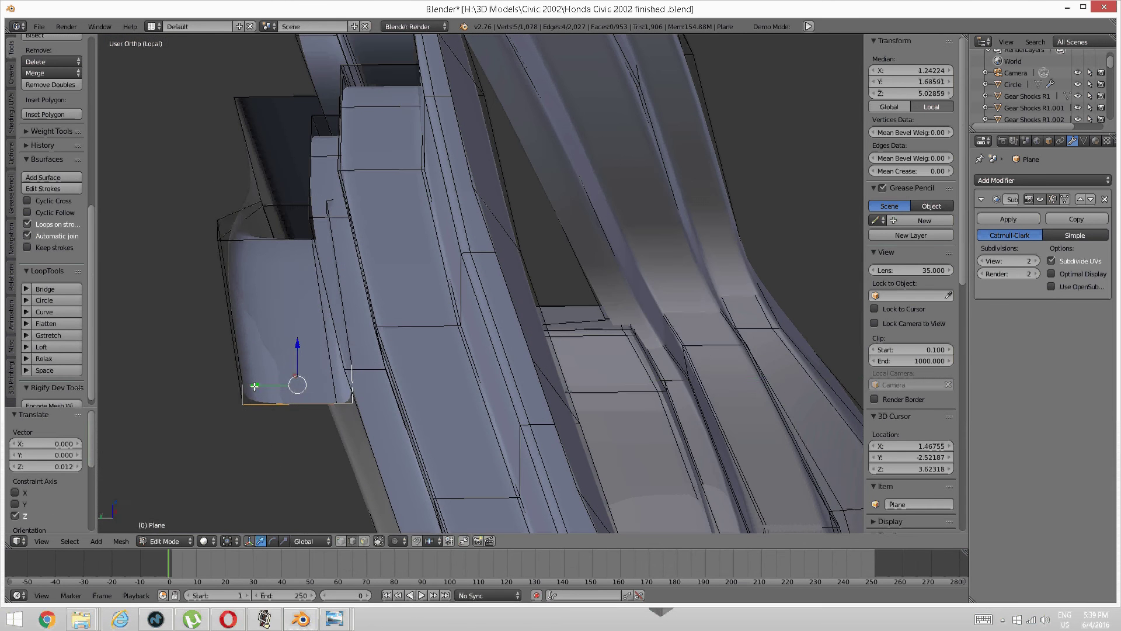
drag(254, 385, 270, 383)
Step: In face select mode, select the high-Y side face of the newly extruded segment and move it -0.086 in Y
middle_drag(270, 383, 185, 350)
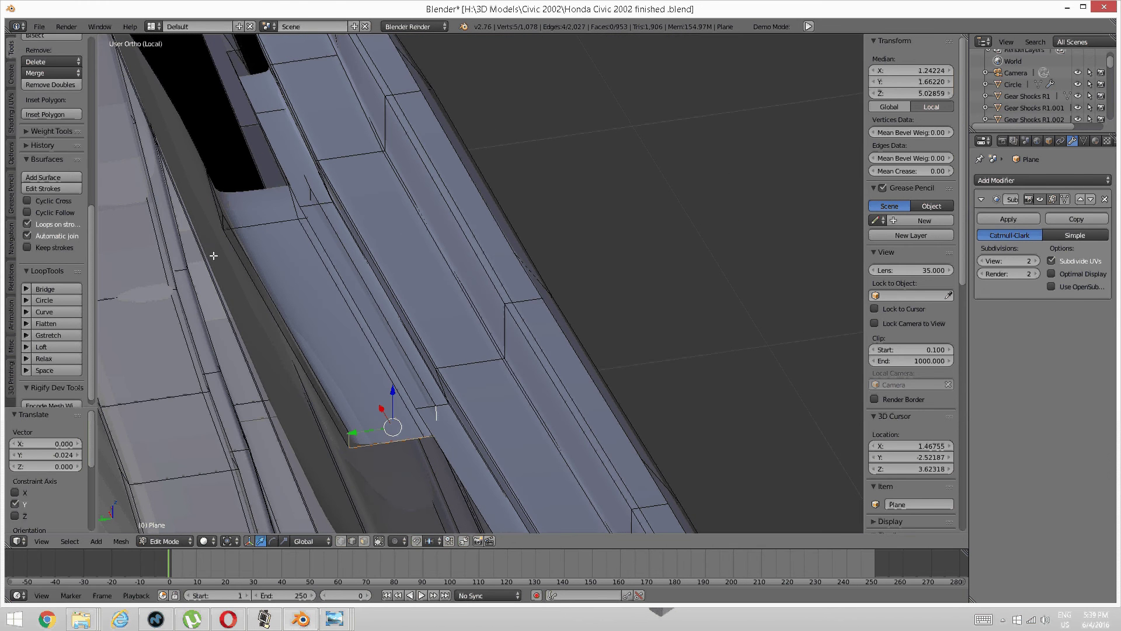
key(ctrl+Tab)
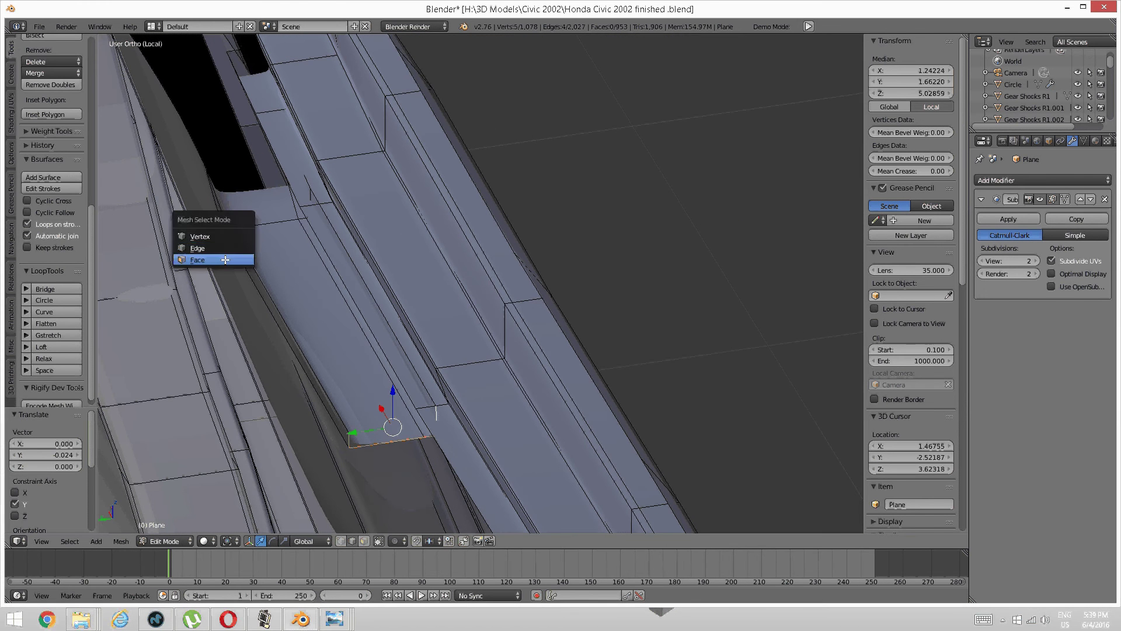
click(241, 258)
middle_drag(264, 318, 240, 310)
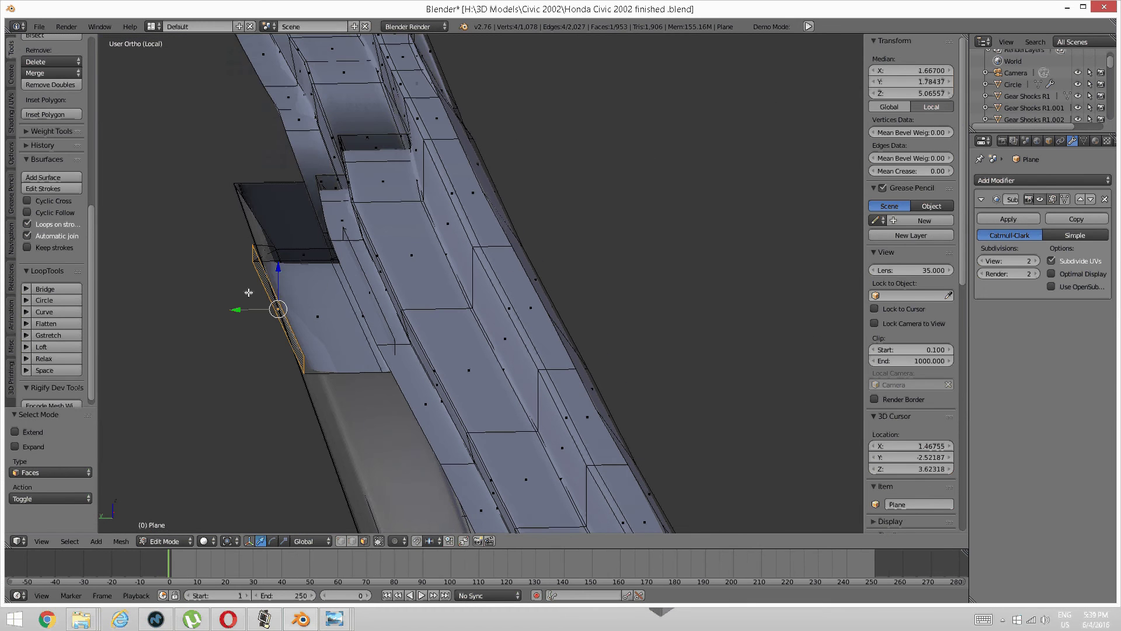
key(g)
key(y)
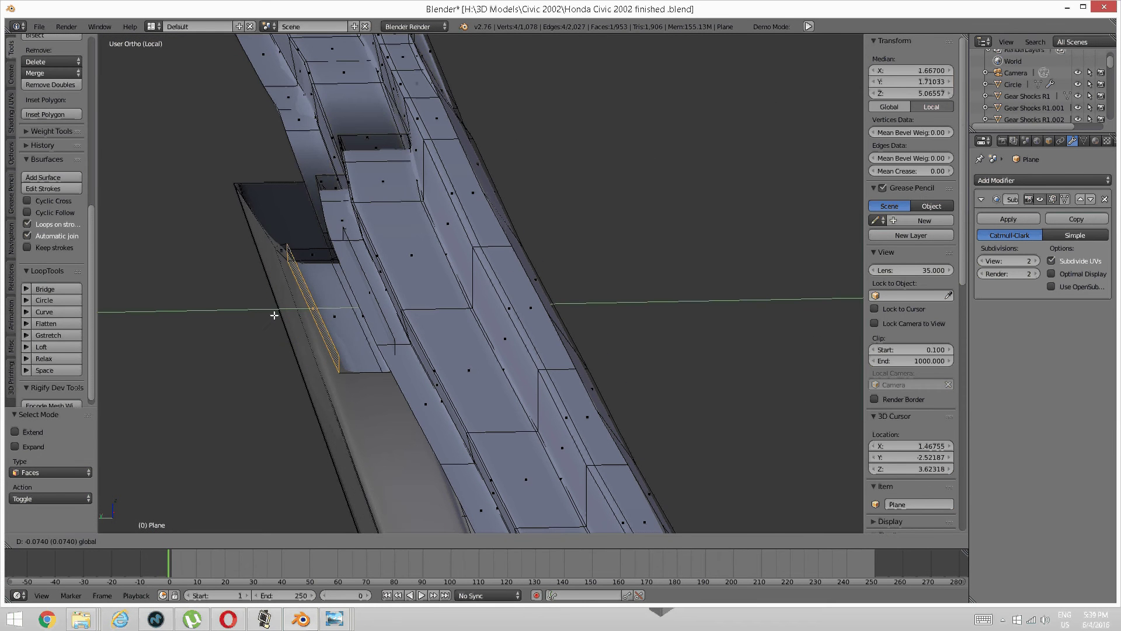
click(280, 317)
Step: In the top view, move the selected side face another -0.022 in Y to follow the roof frame
middle_drag(280, 317, 213, 345)
key(KP_3)
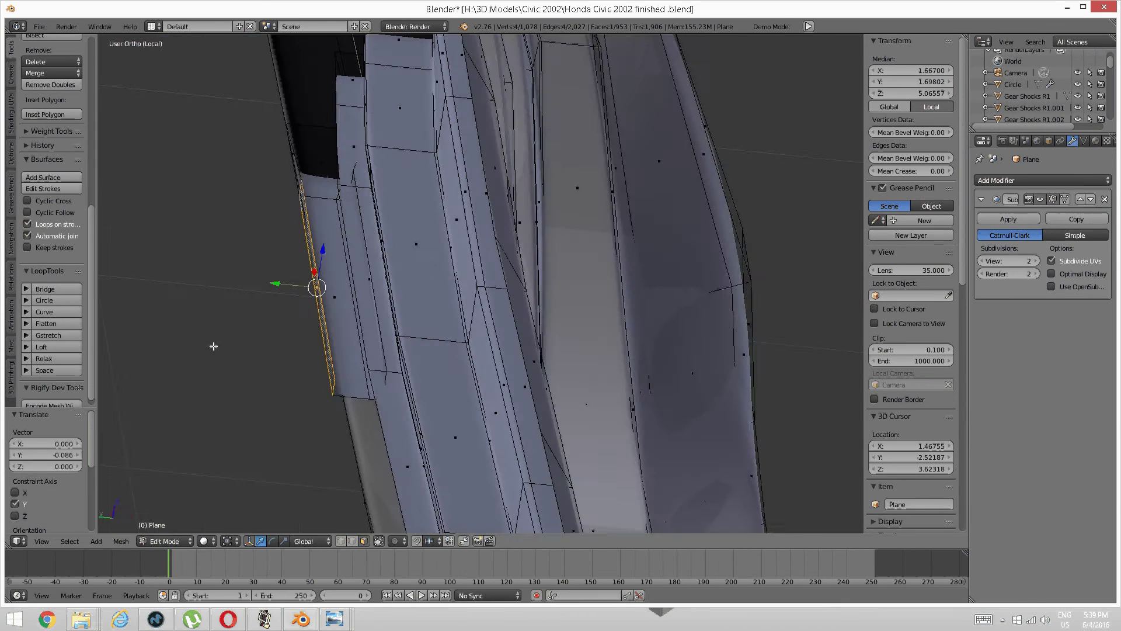
key(KP_7)
shift+middle_drag(310, 347, 261, 383)
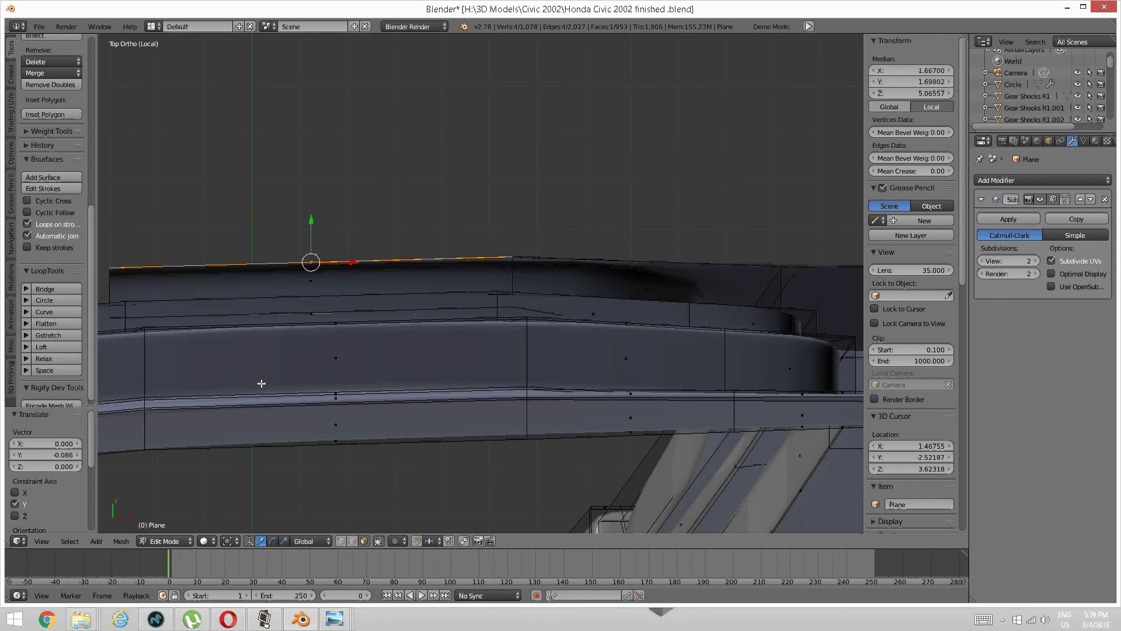
key(g)
key(y)
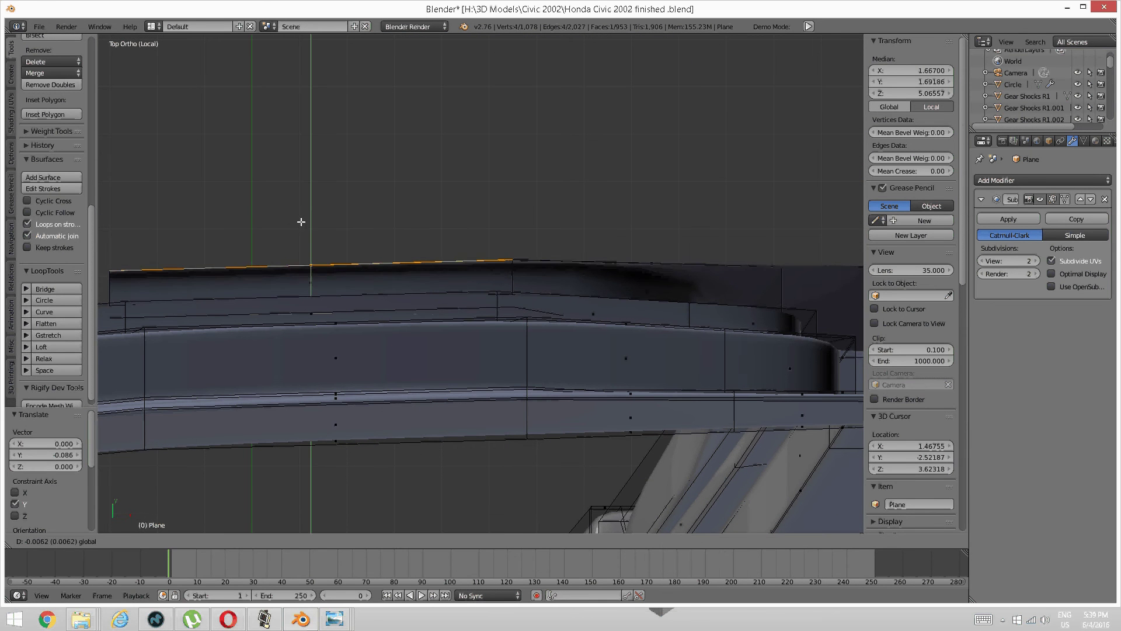
click(288, 229)
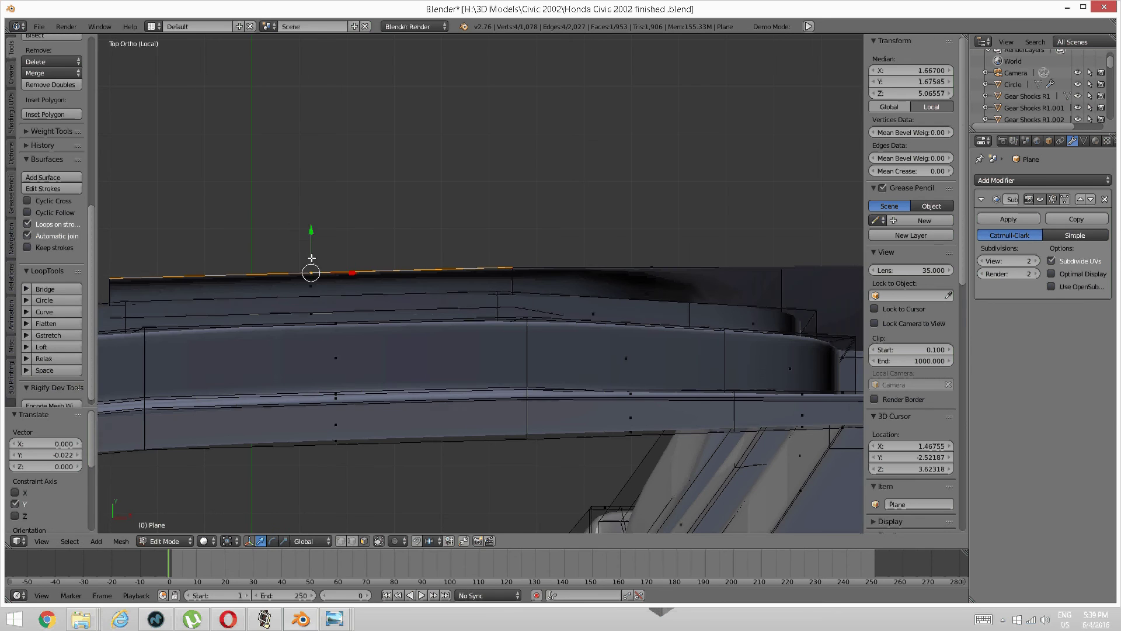
Step: Switch to edge select mode and add three evenly spaced loop cuts across the sloped segment between the pillar and the roof extension
middle_drag(289, 229, 403, 292)
key(a)
key(ctrl+Tab)
click(397, 283)
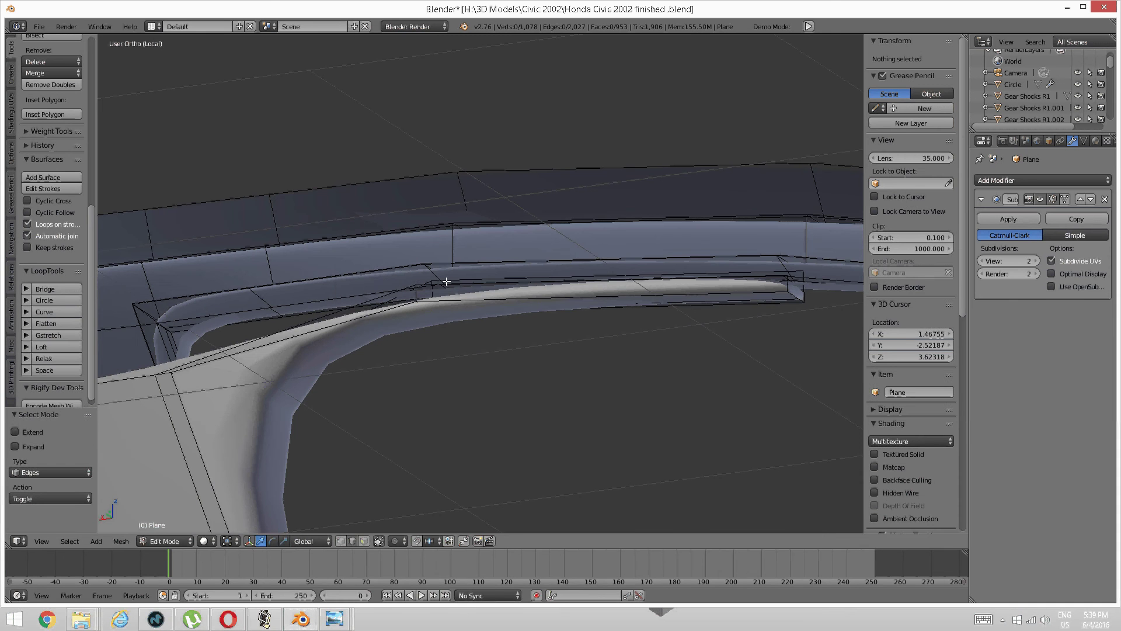
right_click(447, 282)
middle_drag(370, 281, 445, 343)
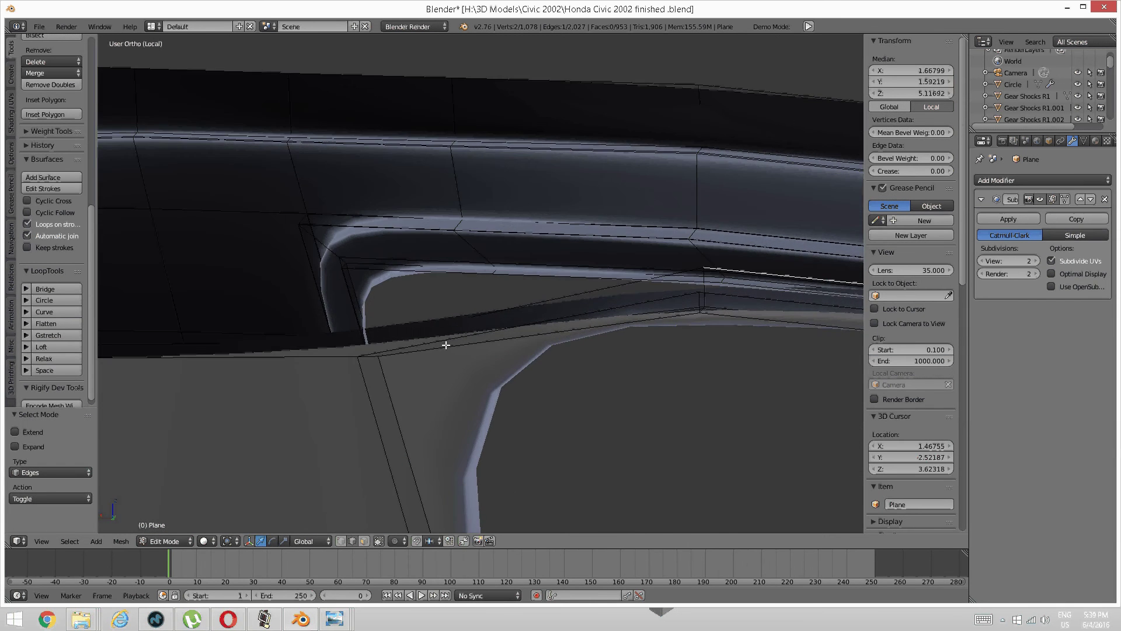
key(a)
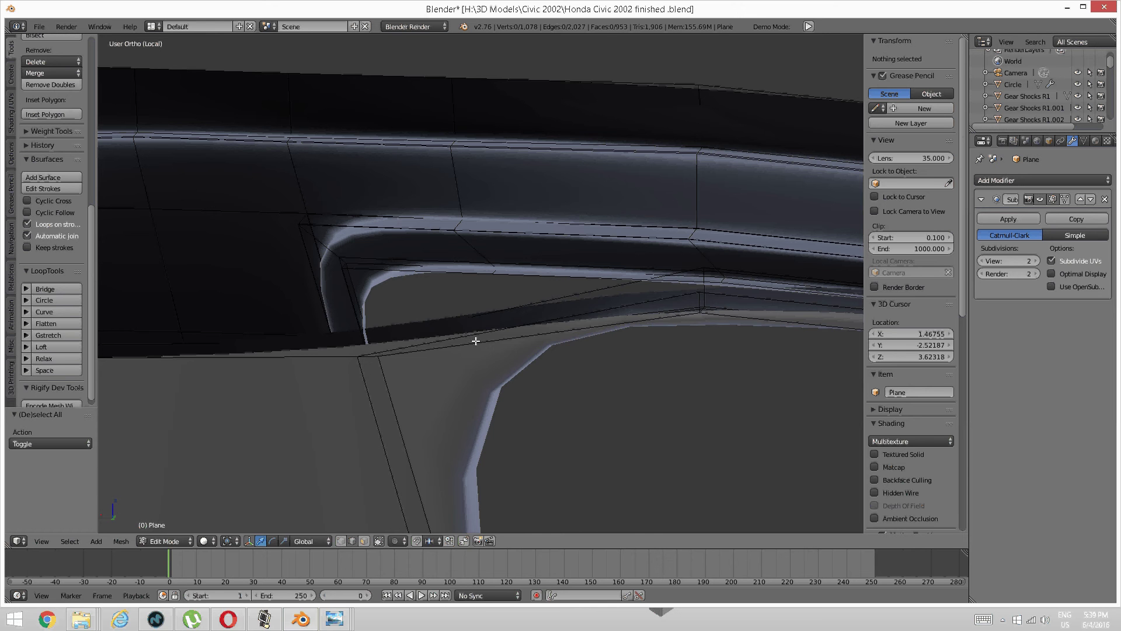
key(ctrl+r)
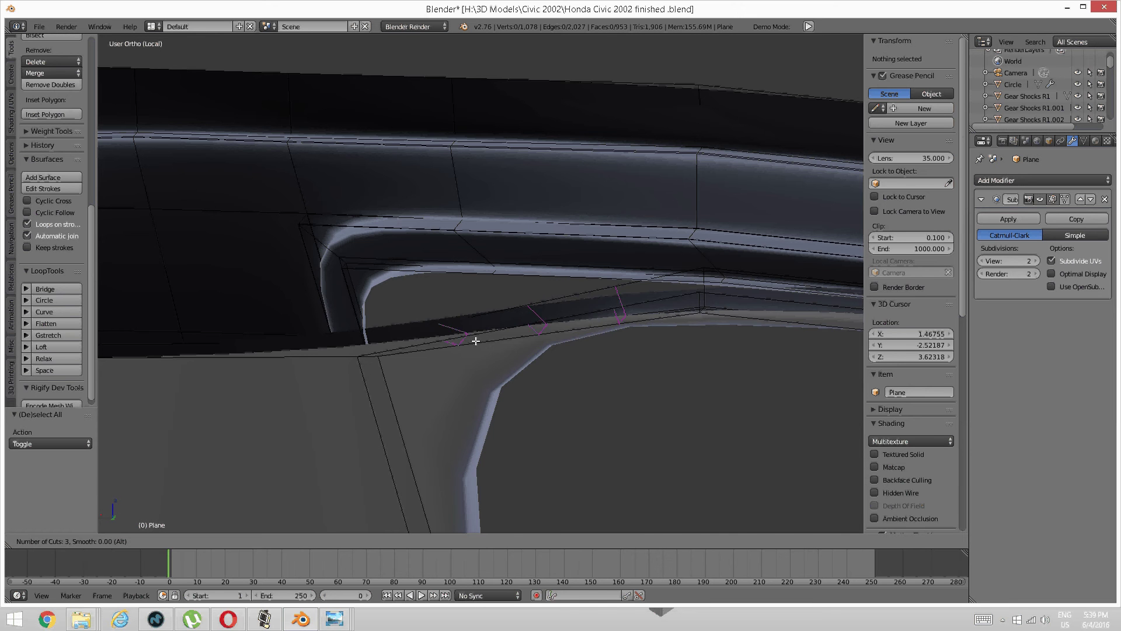
click(476, 341)
click(476, 341)
middle_drag(476, 341, 448, 348)
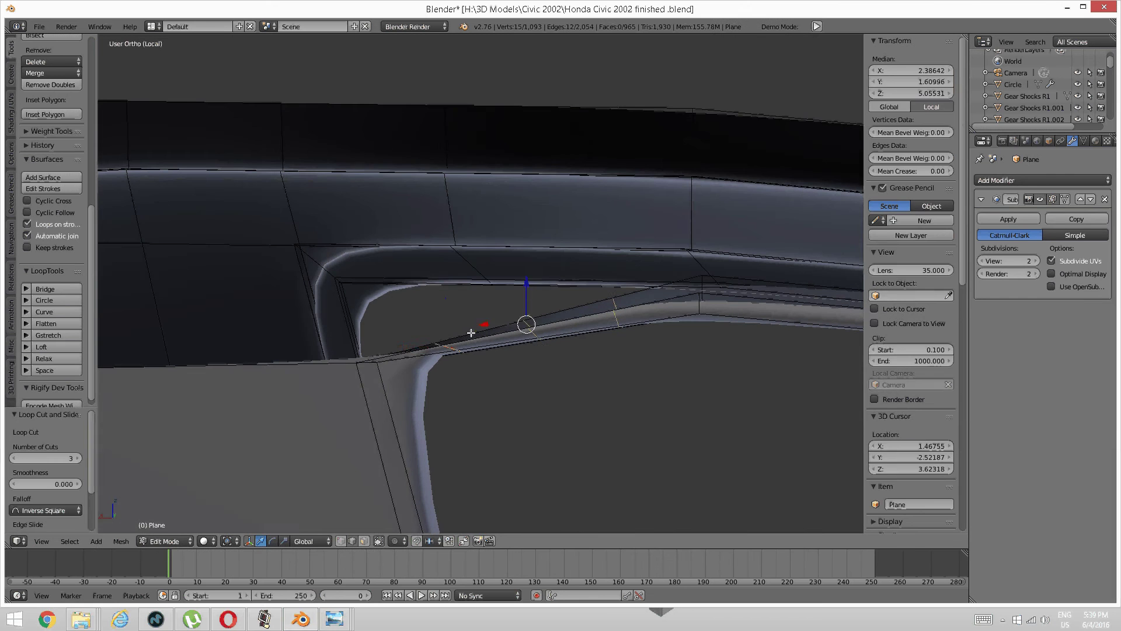
Step: In the back view, select the new edge loop nearest the pillar and move it up into the window corner
key(a)
alt+right_click(447, 347)
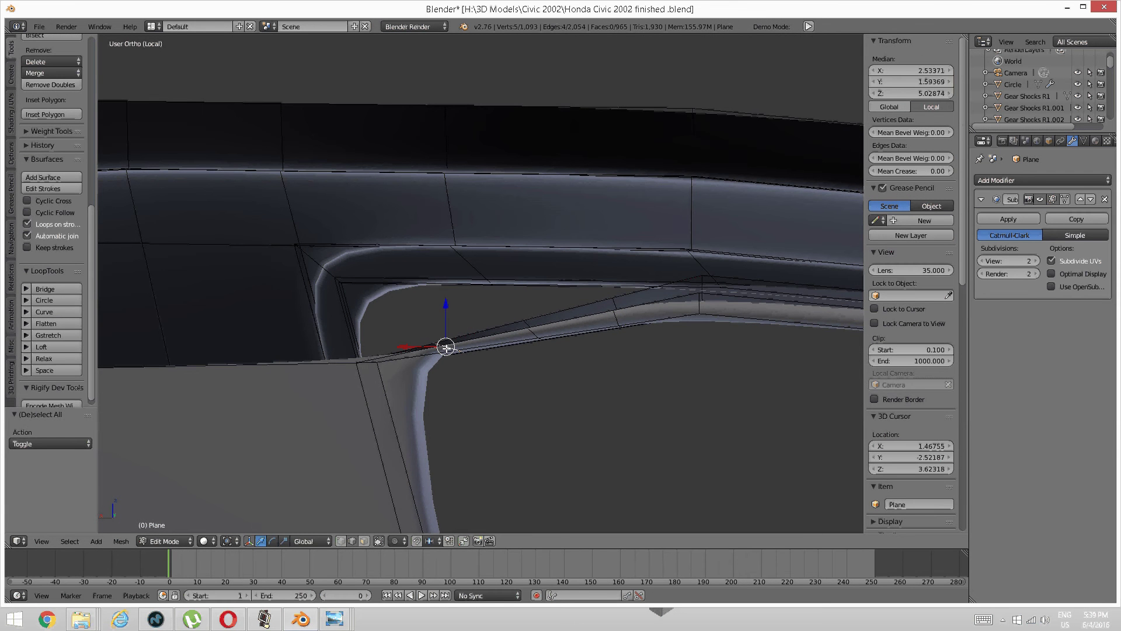
key(ctrl+KP_1)
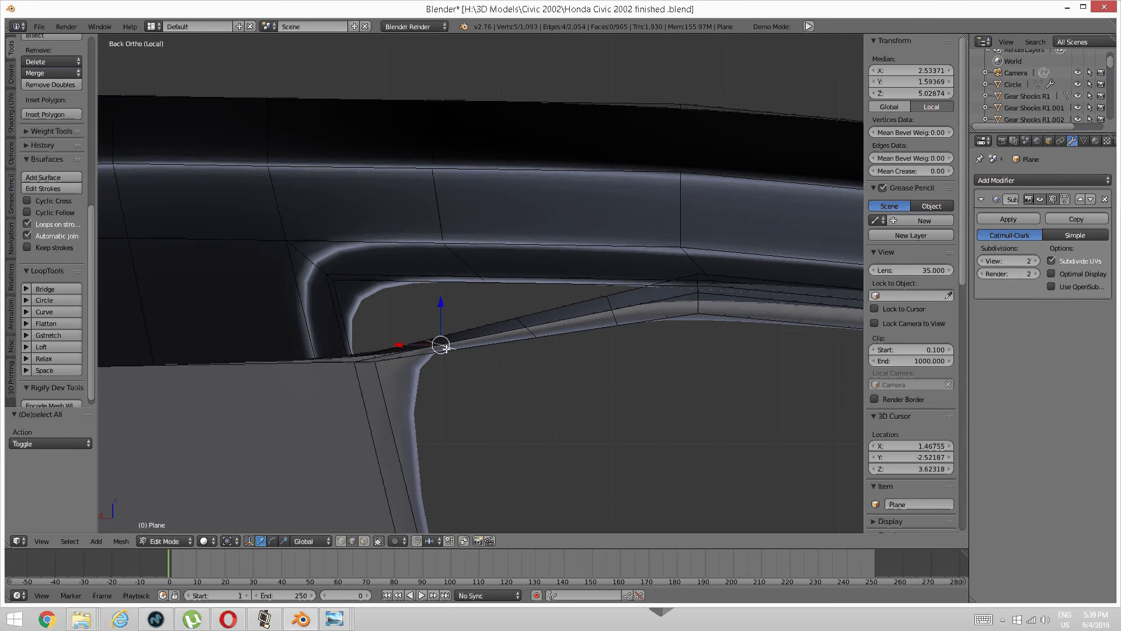
key(g)
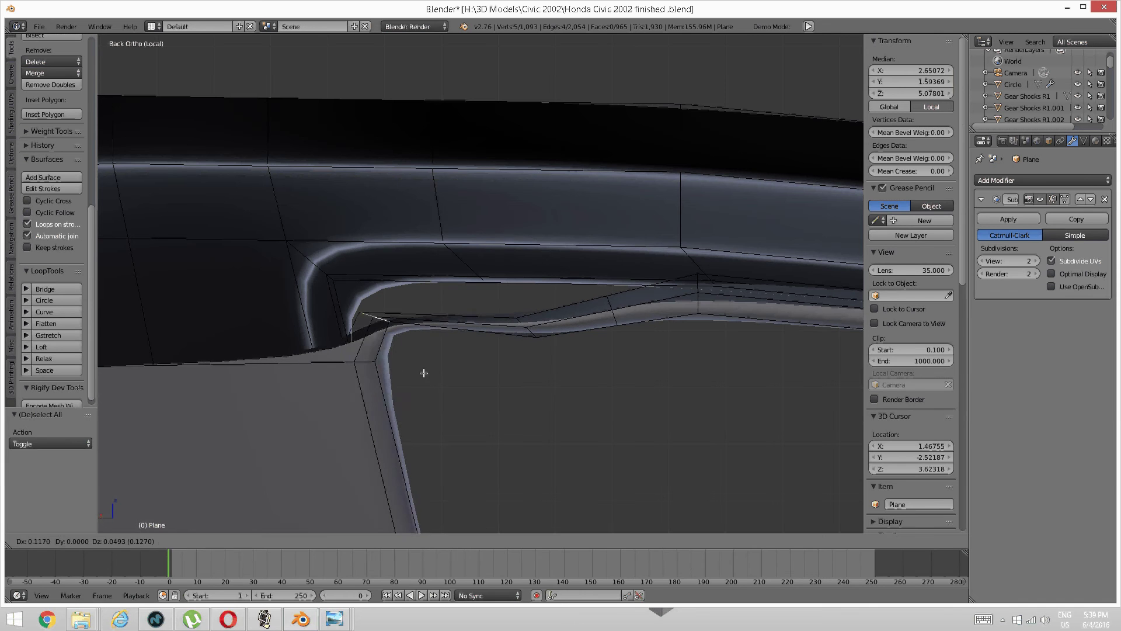
click(407, 372)
Step: Select the middle new edge loop and move it about 0.22 in X and 0.083 in Z to round the window corner
key(a)
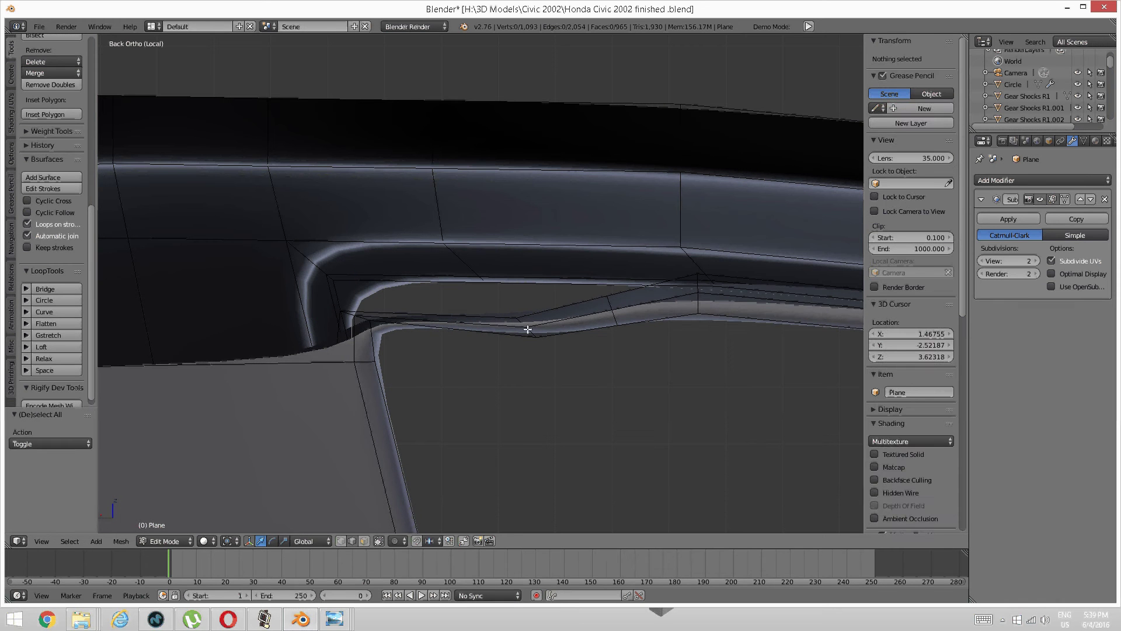
alt+right_click(533, 333)
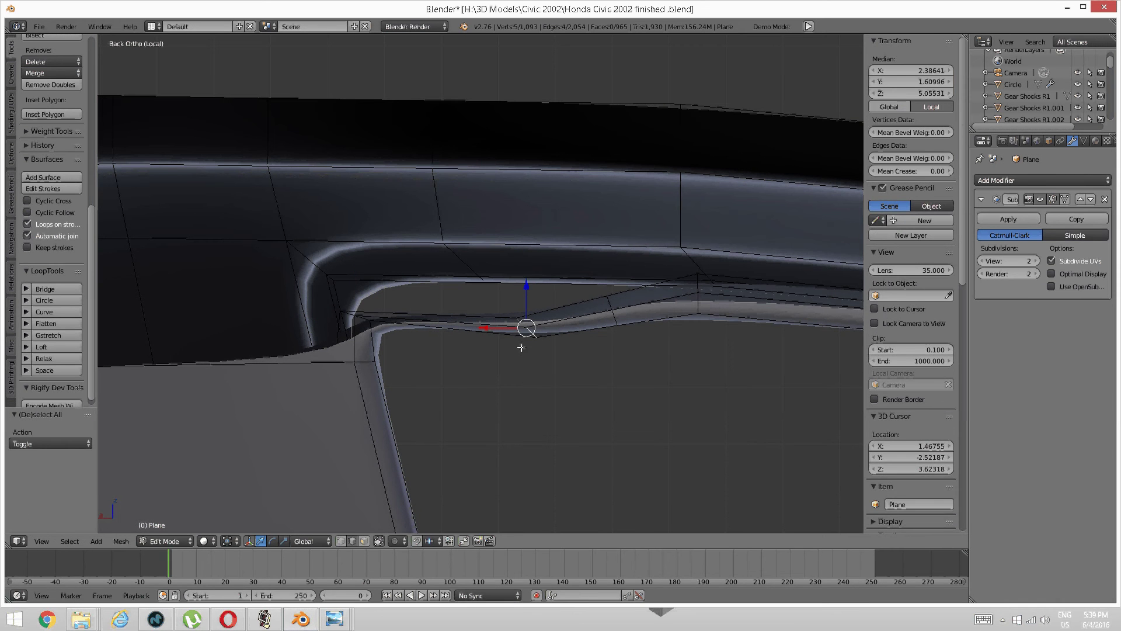
key(g)
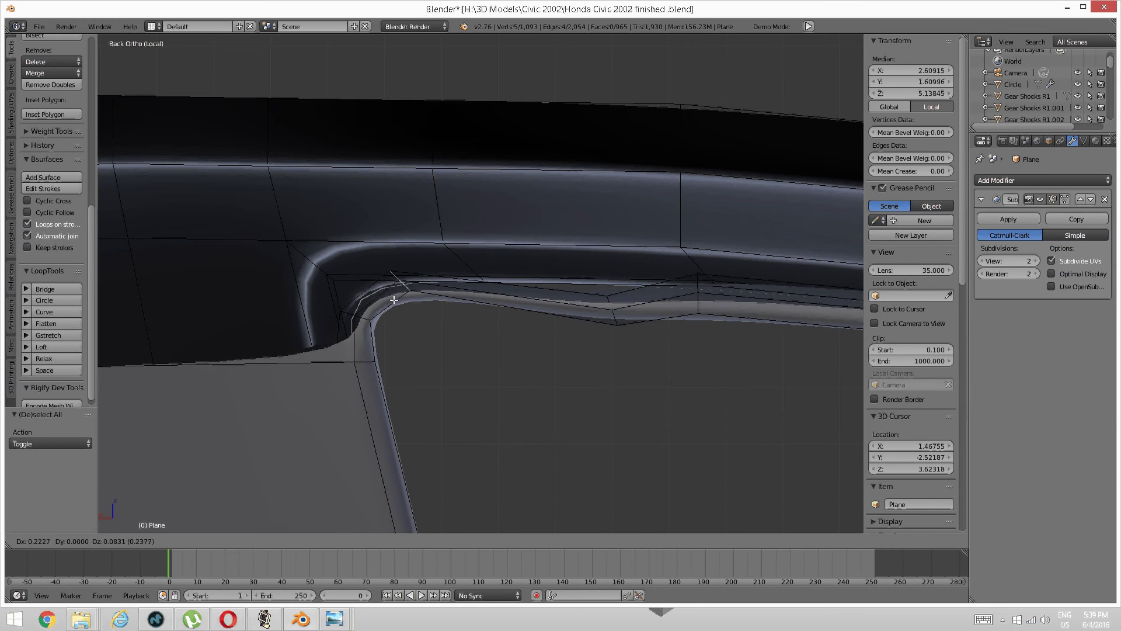
click(394, 300)
Step: Select the third new edge loop and move it about 0.09 in X and 0.034 in Z to align with the roof frame
key(a)
alt+right_click(616, 319)
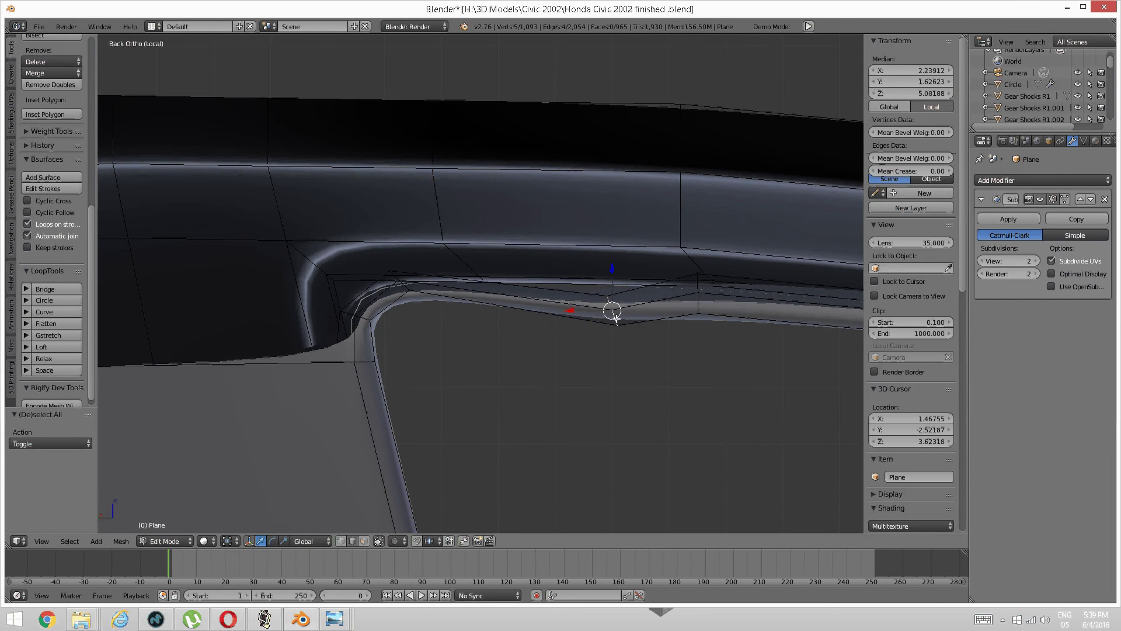
key(g)
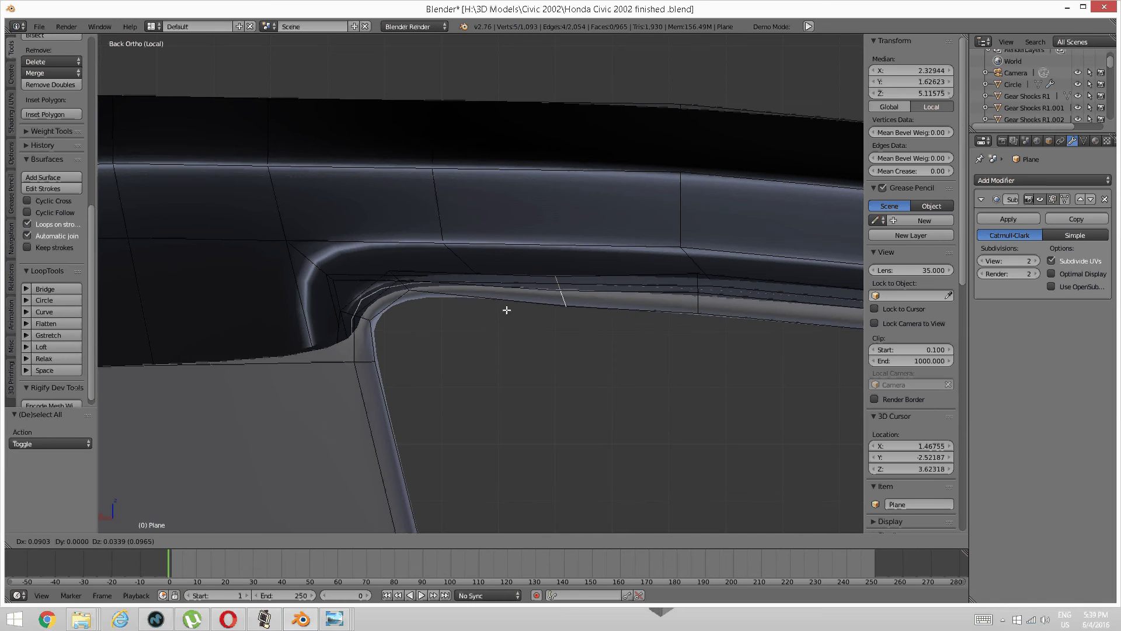
click(507, 308)
middle_drag(507, 306, 453, 307)
scroll(429, 309, up, 3)
key(a)
alt+right_click(414, 305)
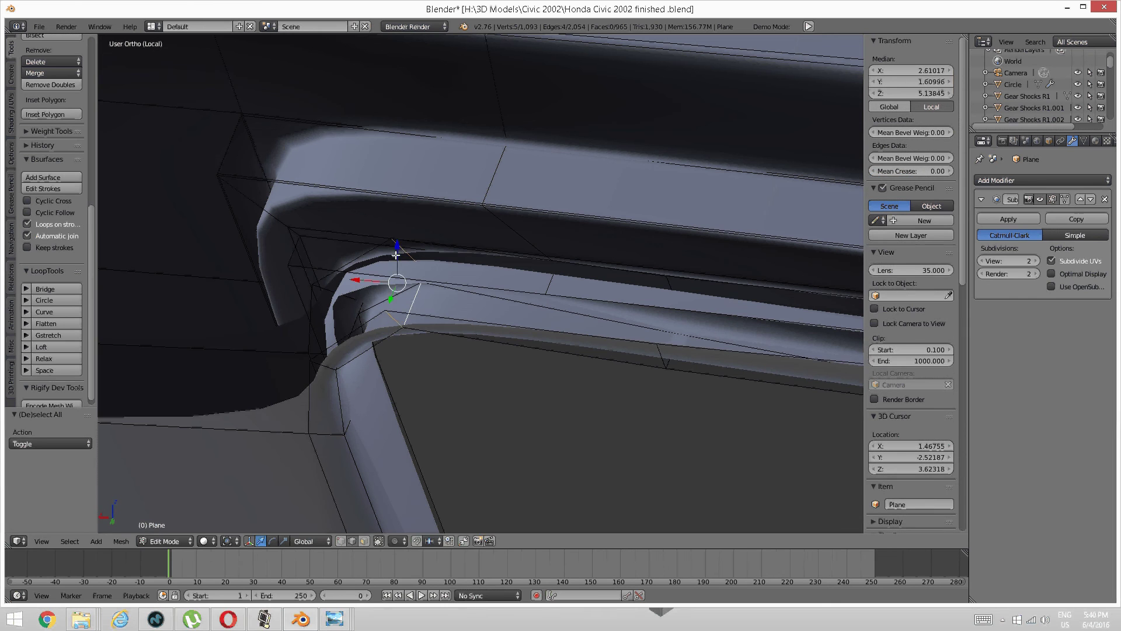
drag(395, 248, 407, 240)
shift+middle_drag(365, 339, 453, 346)
key(ctrl+z)
Step: Select the single cross edge on the rounded corner's middle loop and lower it 0.012 in Z
key(a)
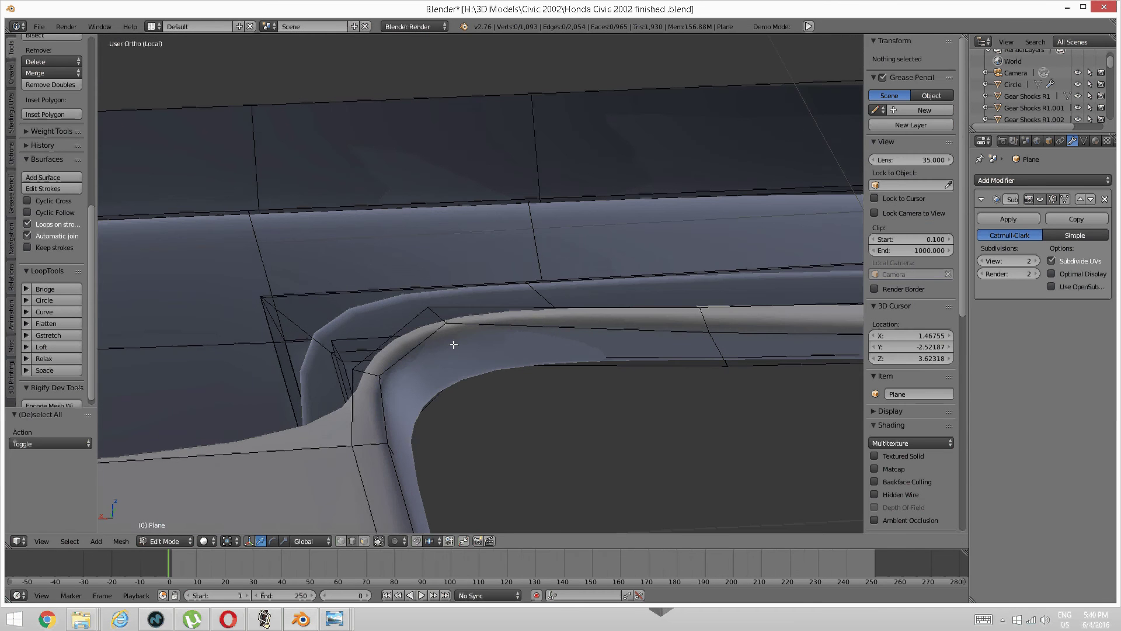
right_click(469, 340)
drag(457, 300, 442, 313)
middle_drag(437, 313, 412, 344)
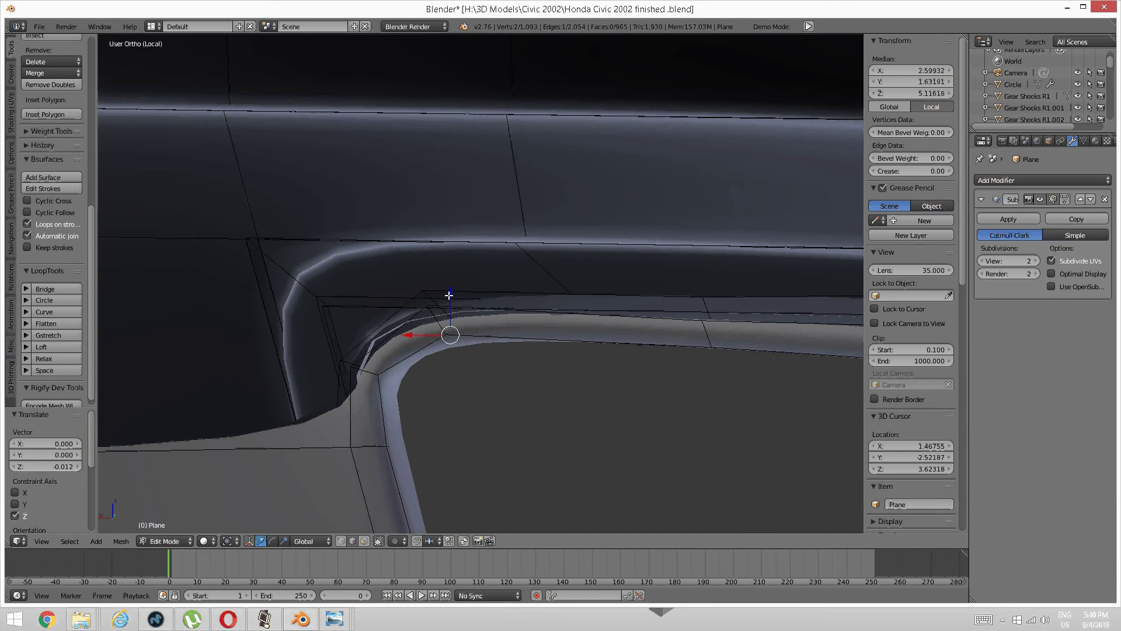
Step: Select the next edge down the rounded corner toward the pillar and shift it slightly along X
key(a)
middle_drag(450, 298, 382, 388)
right_click(383, 388)
drag(356, 383, 370, 384)
middle_drag(370, 384, 473, 295)
Step: In vertex select mode, select the two back vertices of the rounded corner beside the roof frame and raise them along Z
key(a)
key(ctrl+Tab)
click(396, 338)
right_click(396, 338)
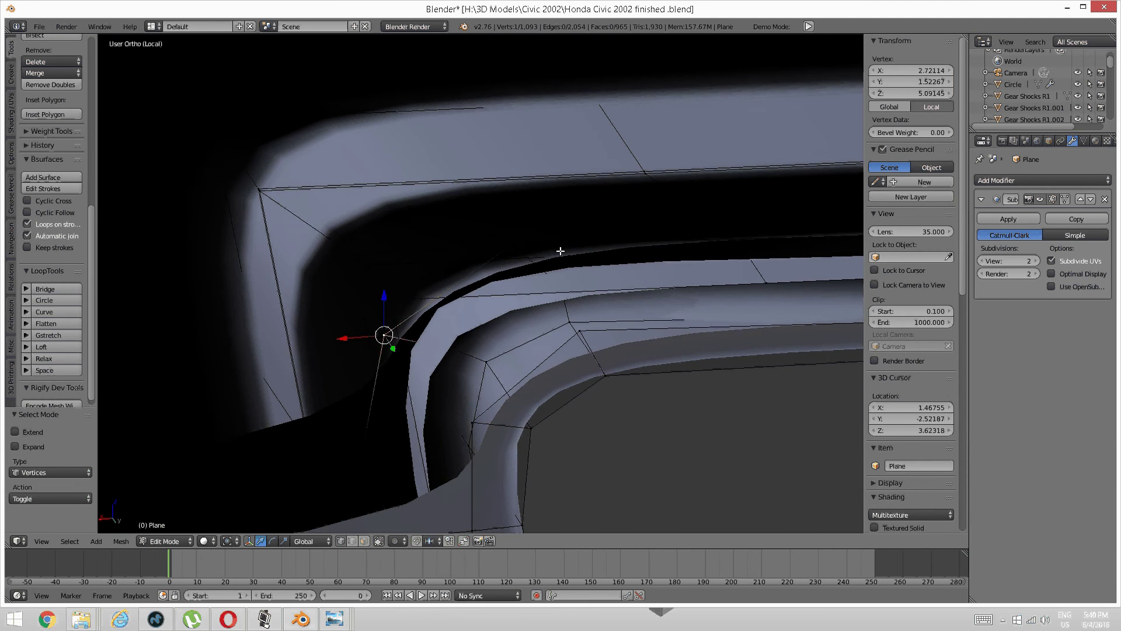
middle_drag(561, 251, 508, 235)
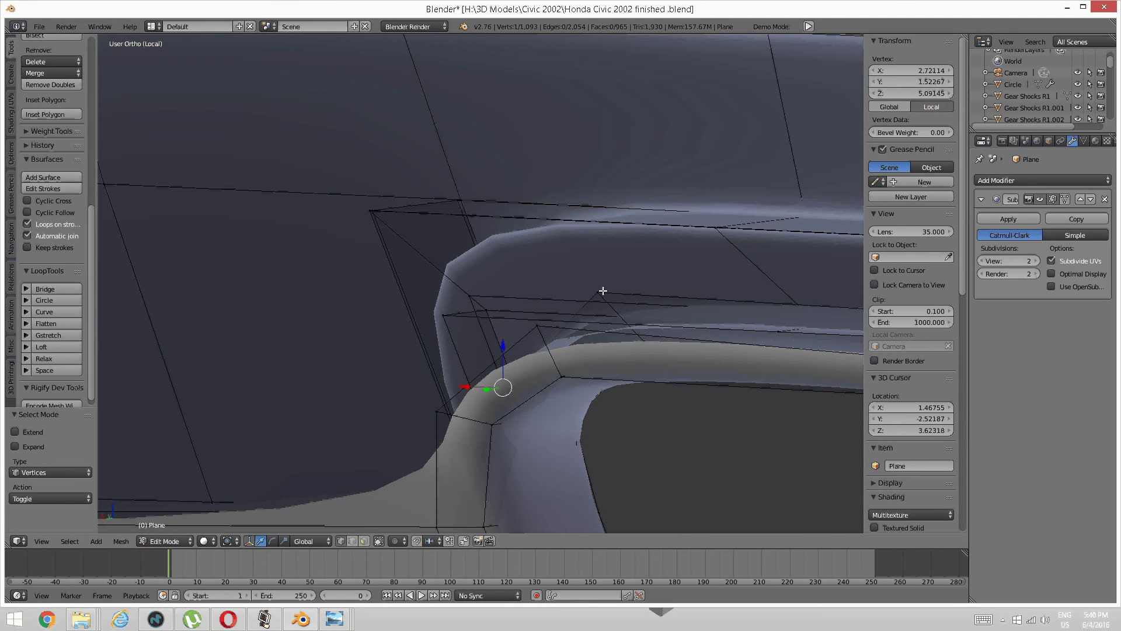
middle_drag(602, 292, 573, 305)
shift+right_click(582, 293)
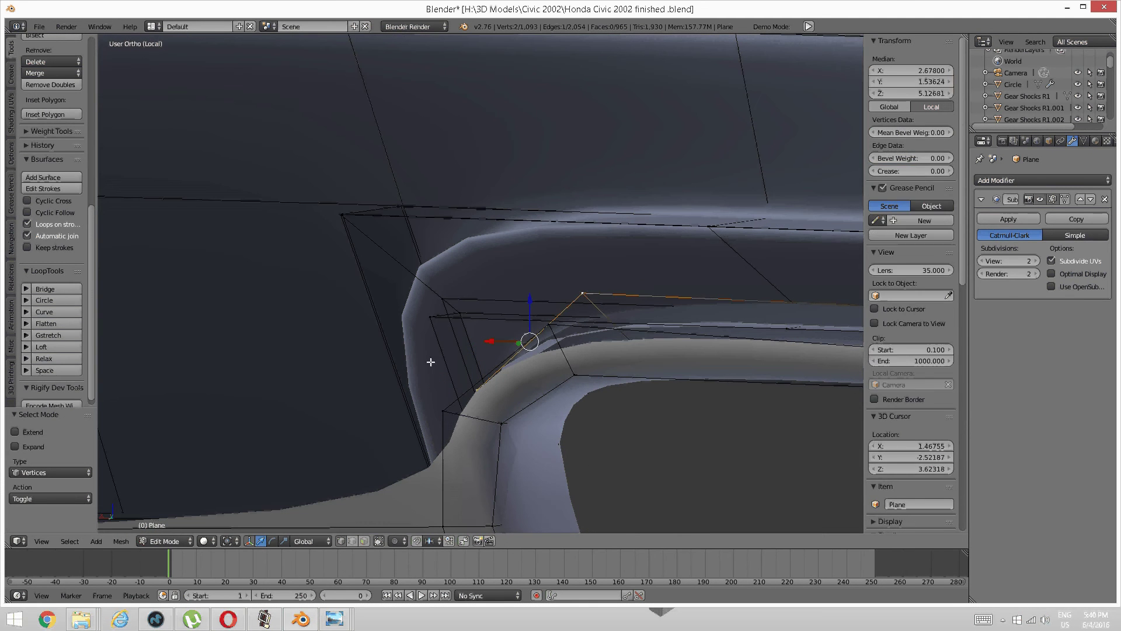
middle_drag(431, 362, 493, 335)
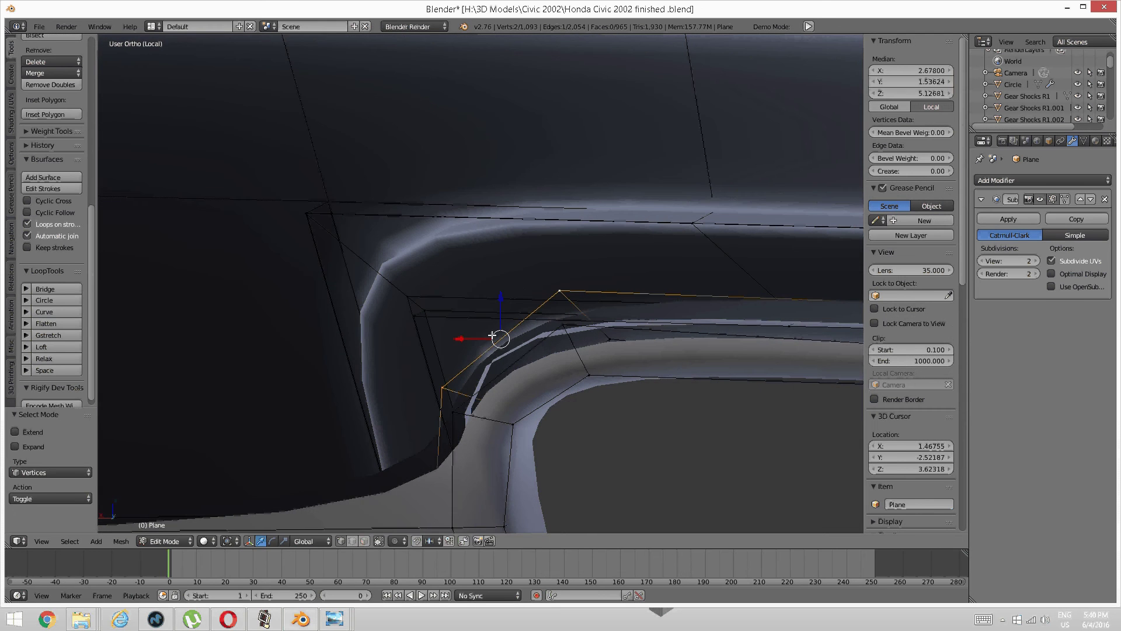
key(g)
key(z)
click(500, 290)
middle_drag(500, 290, 378, 309)
Step: In edge select mode, select the small edge at the pillar's open top on the opposite window side, undoing the stray edge picks
key(a)
key(ctrl+Tab)
click(439, 379)
scroll(499, 361, up, 3)
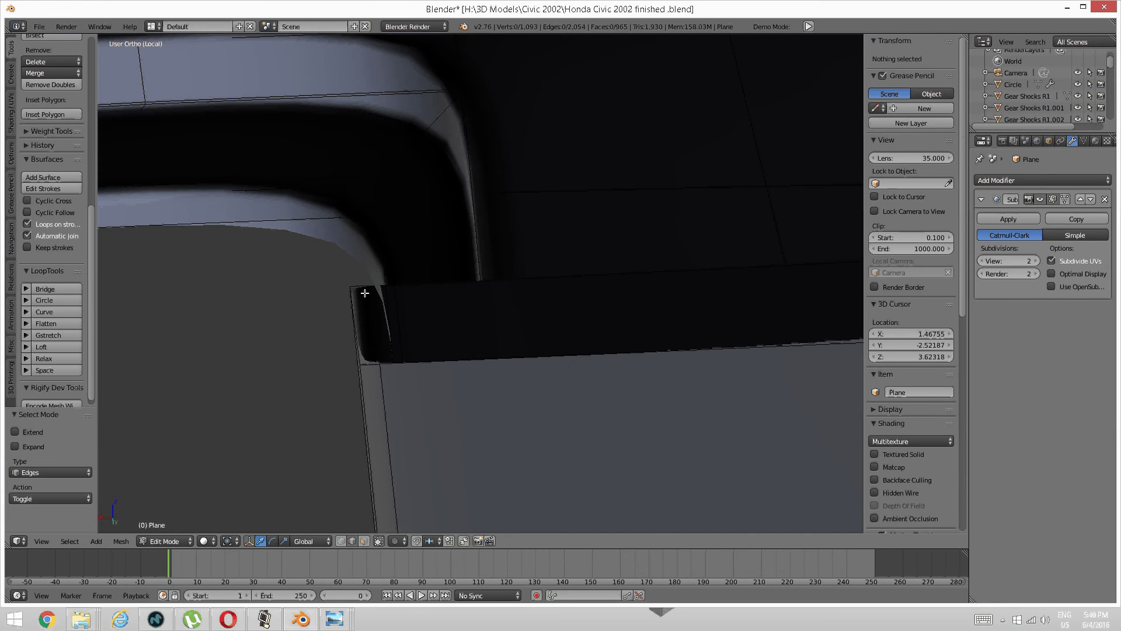
right_click(369, 290)
shift+right_click(350, 304)
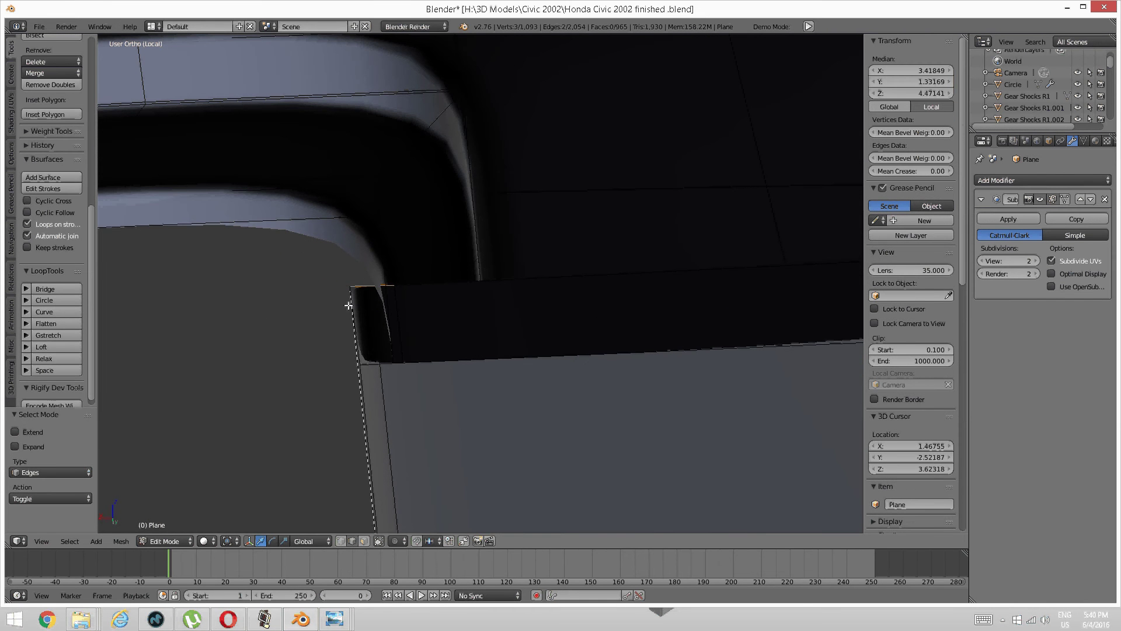
shift+right_click(370, 362)
scroll(372, 353, down, 3)
middle_drag(372, 352, 400, 334)
key(ctrl+z)
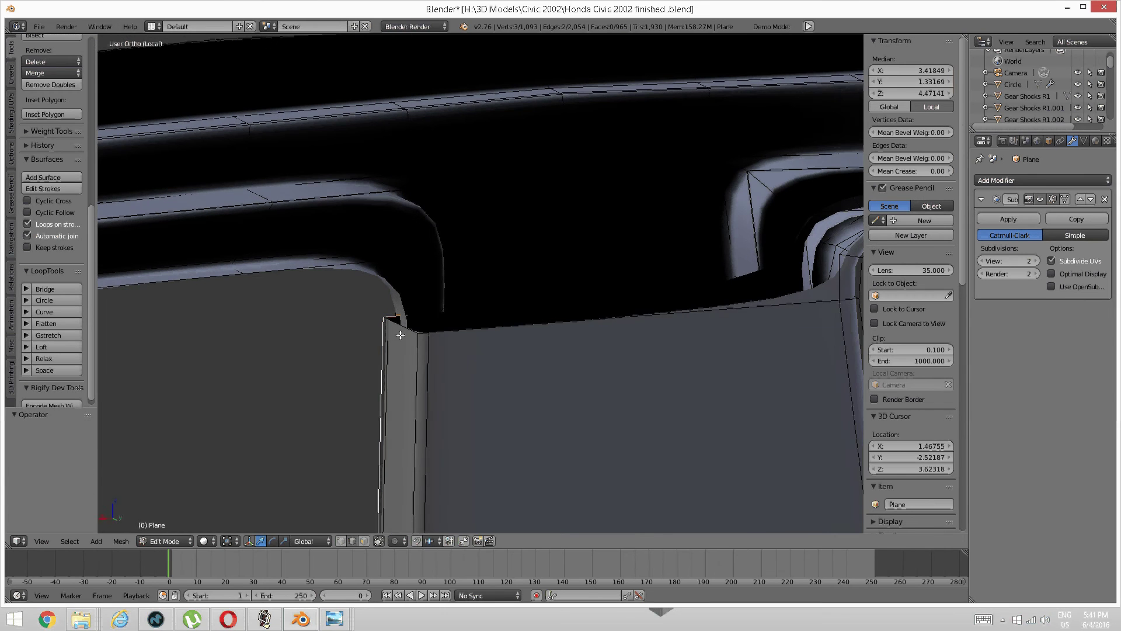
key(ctrl+z)
Step: Add the remaining three edges of the pillar's open top beside the window corner to the selection
shift+right_click(396, 328)
scroll(396, 329, up, 3)
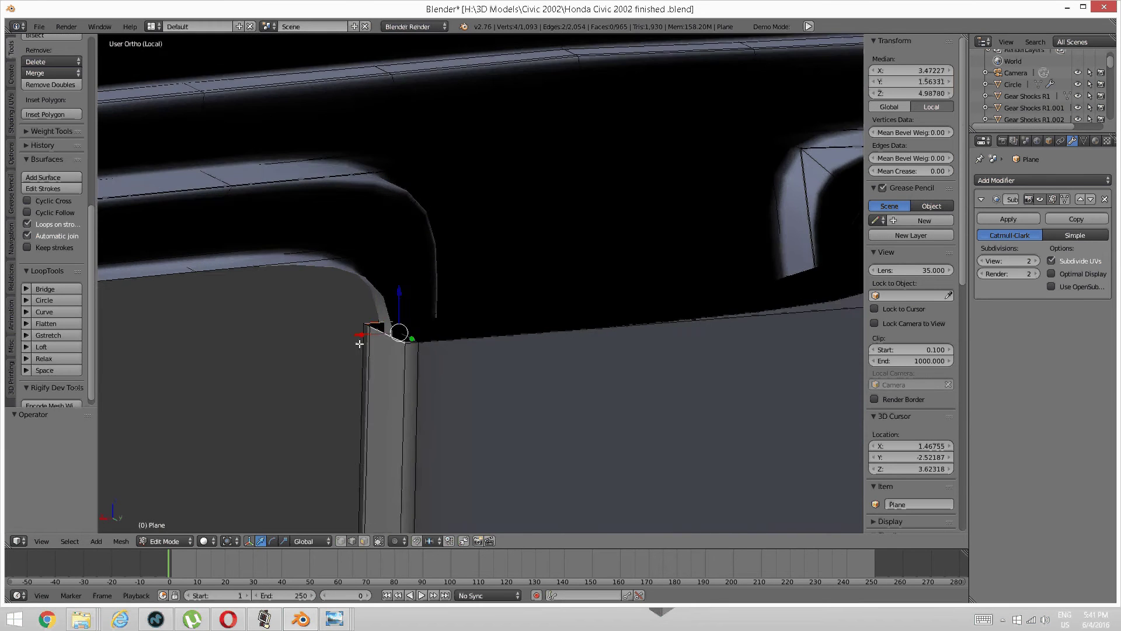
middle_drag(330, 358, 345, 373)
shift+right_click(273, 345)
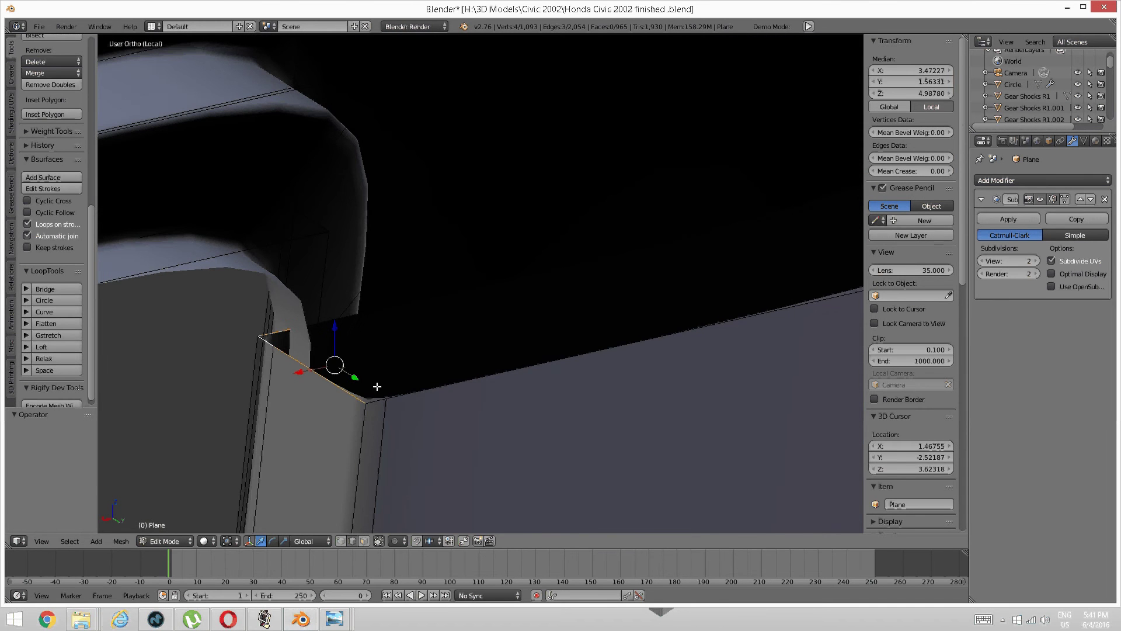
shift+right_click(370, 400)
Step: In back view, extrude the four selected edges along the roof frame by about 0.389 in X and 0.084 in Z
key(KP_1)
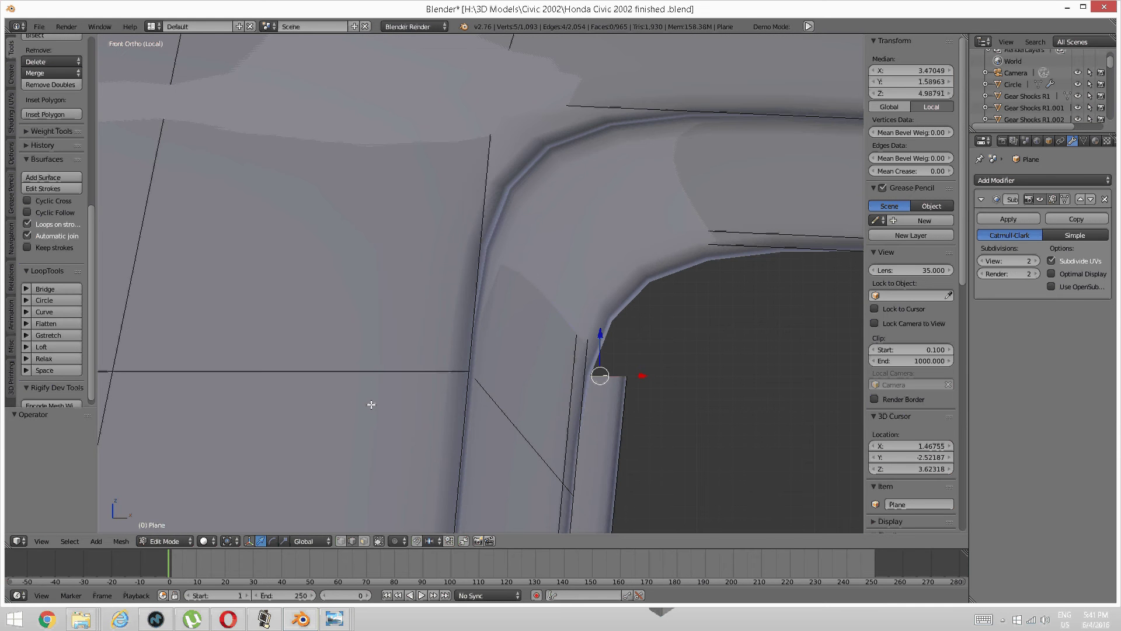
key(ctrl+KP_1)
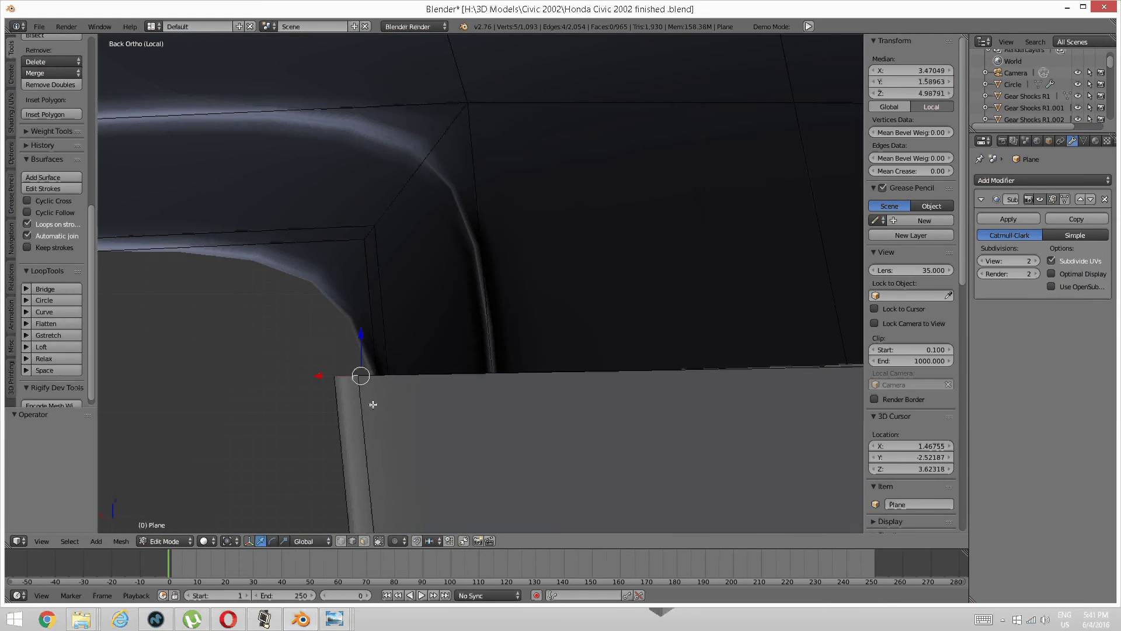
shift+middle_drag(378, 399, 462, 452)
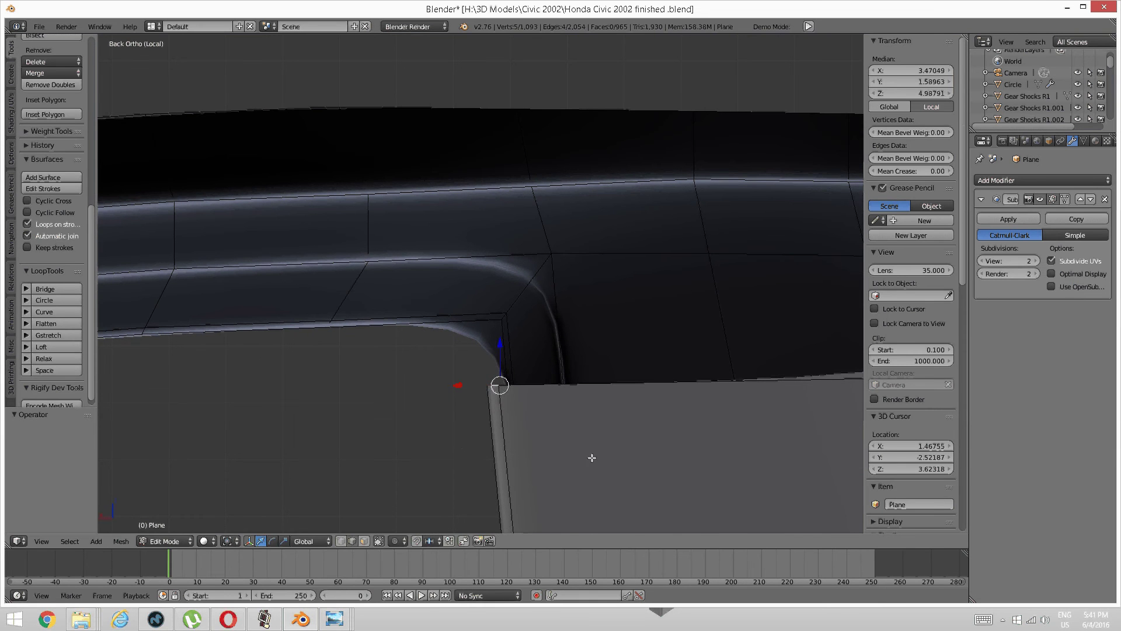
key(e)
click(368, 411)
scroll(350, 403, up, 2)
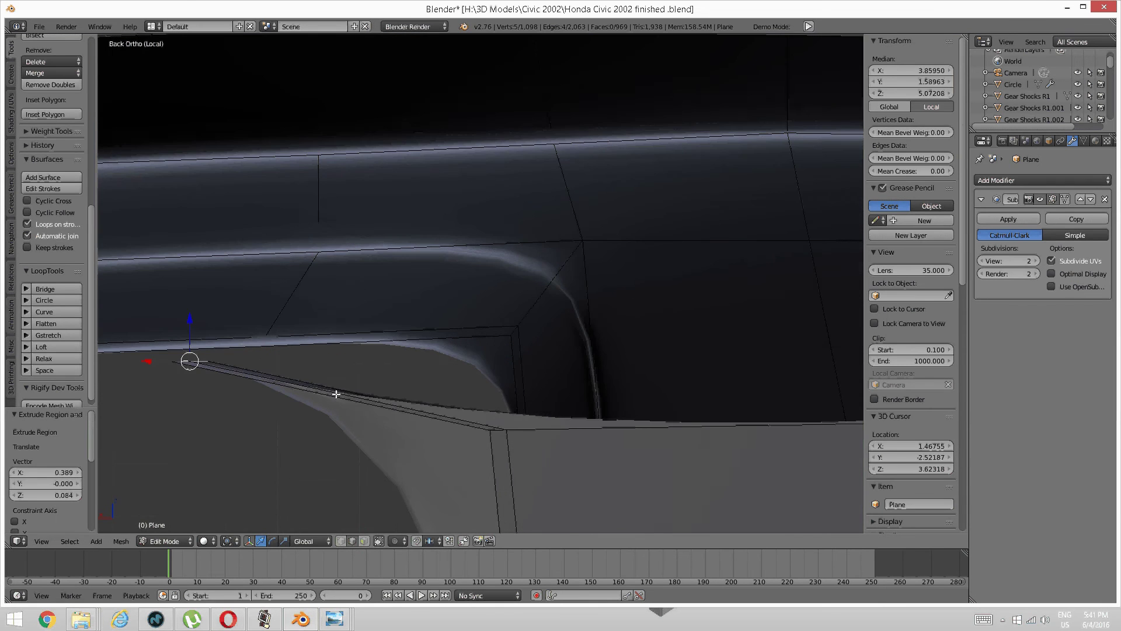
Step: Rotate the extruded end edges -90° and move them about 0.026 in X and 0.010 in Z toward the roof frame
shift+middle_drag(335, 393, 482, 363)
key(r)
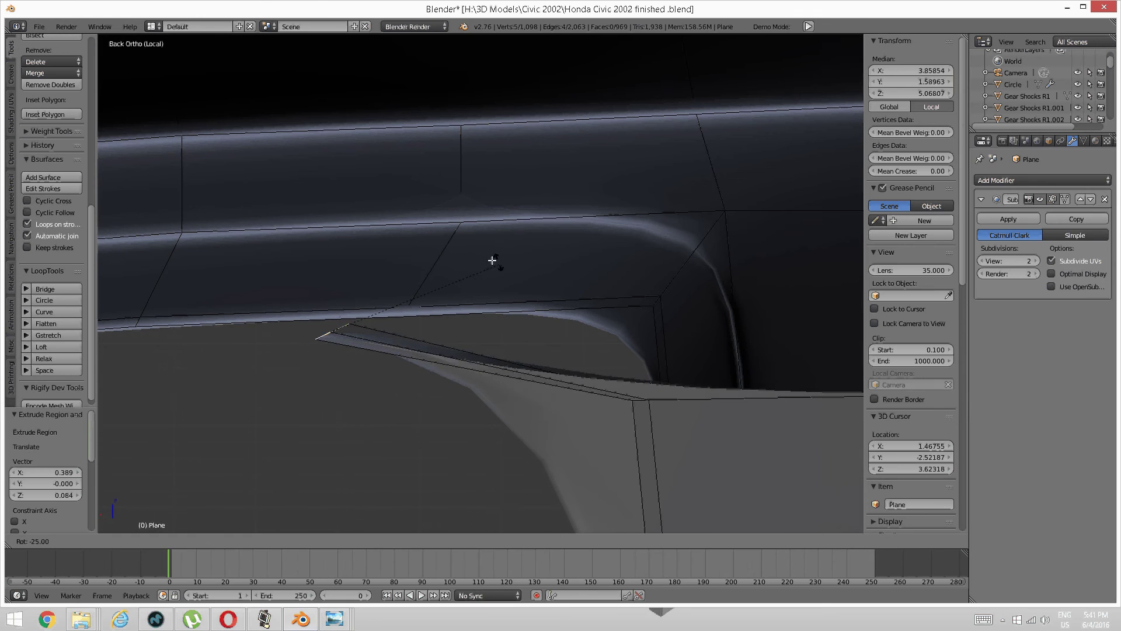
click(343, 235)
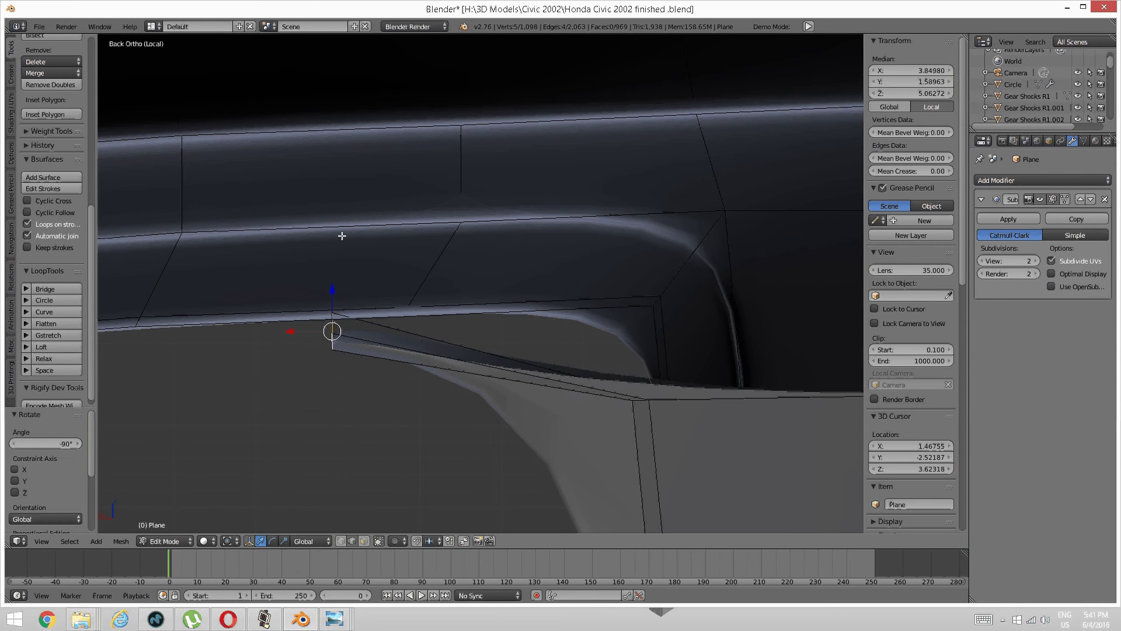
key(g)
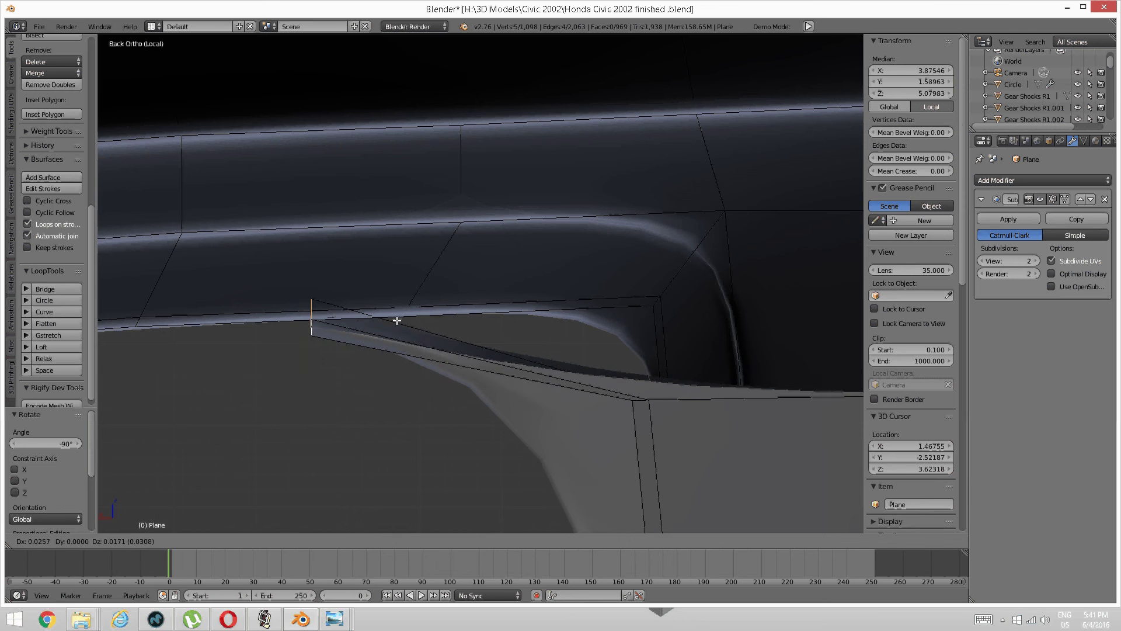
click(400, 327)
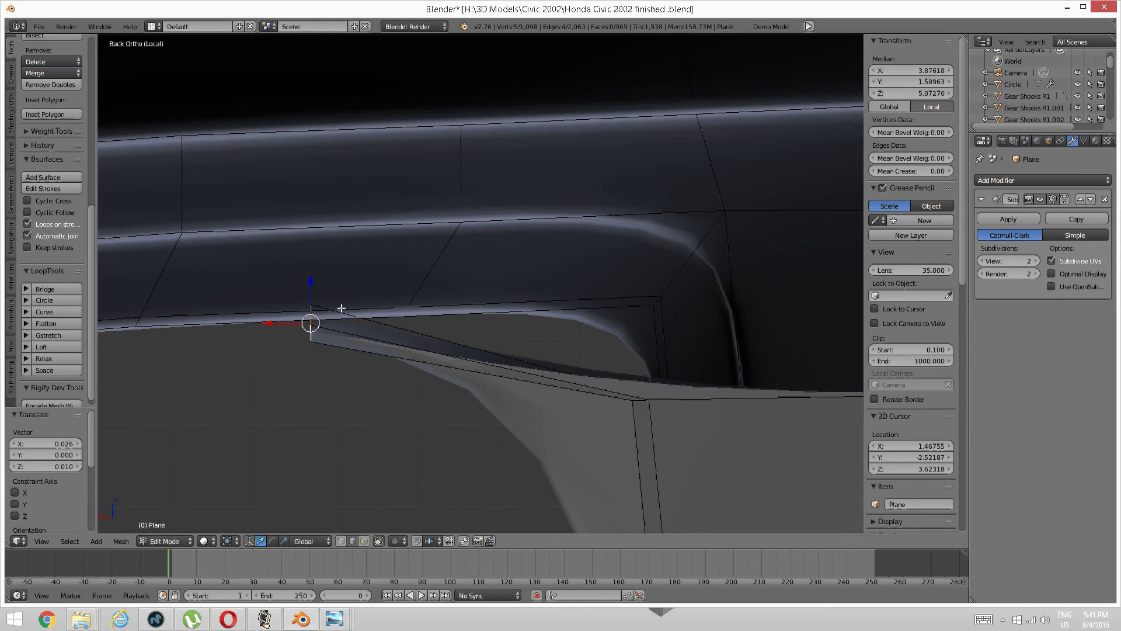
Step: Shift the extruded end edges about -0.07 along X and raise them about 0.015 along Z
middle_drag(340, 307, 363, 280)
key(g)
key(x)
click(331, 313)
drag(422, 292, 420, 275)
mouse_move(419, 277)
middle_down()
mouse_move(383, 303)
mouse_move(354, 292)
mouse_move(367, 268)
mouse_move(347, 315)
mouse_move(368, 292)
mouse_move(409, 286)
middle_up()
Step: Select the two end edges nearest the roof frame and move them along Y by 0.021 and another 0.005
right_click(354, 292)
shift+right_click(350, 318)
drag(410, 286, 434, 285)
middle_drag(433, 286, 409, 306)
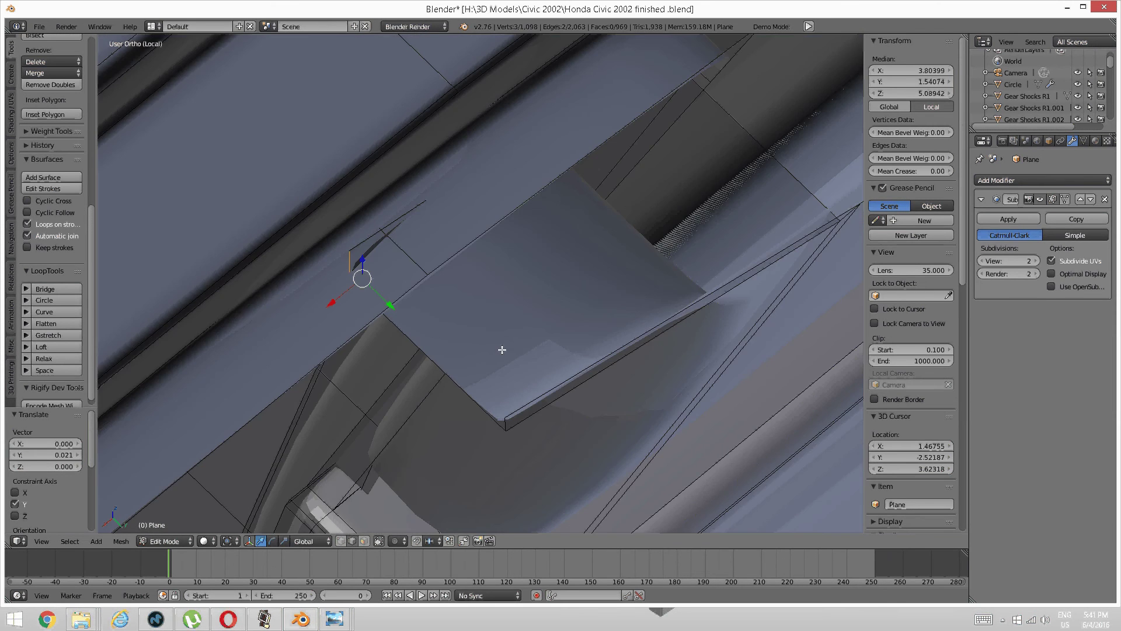
key(g)
key(y)
drag(396, 306, 397, 306)
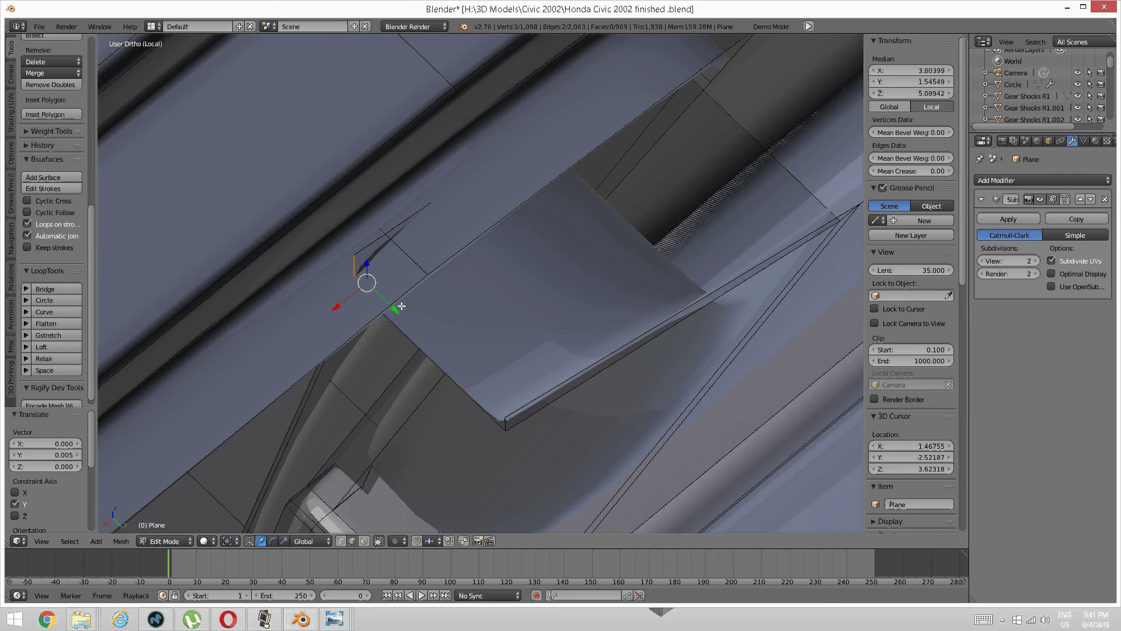
scroll(426, 294, down, 2)
key(a)
Step: Reselect all four end edges and extrude them about 0.300 in X and -0.021 in Z along the roof frame
middle_drag(458, 280, 443, 338)
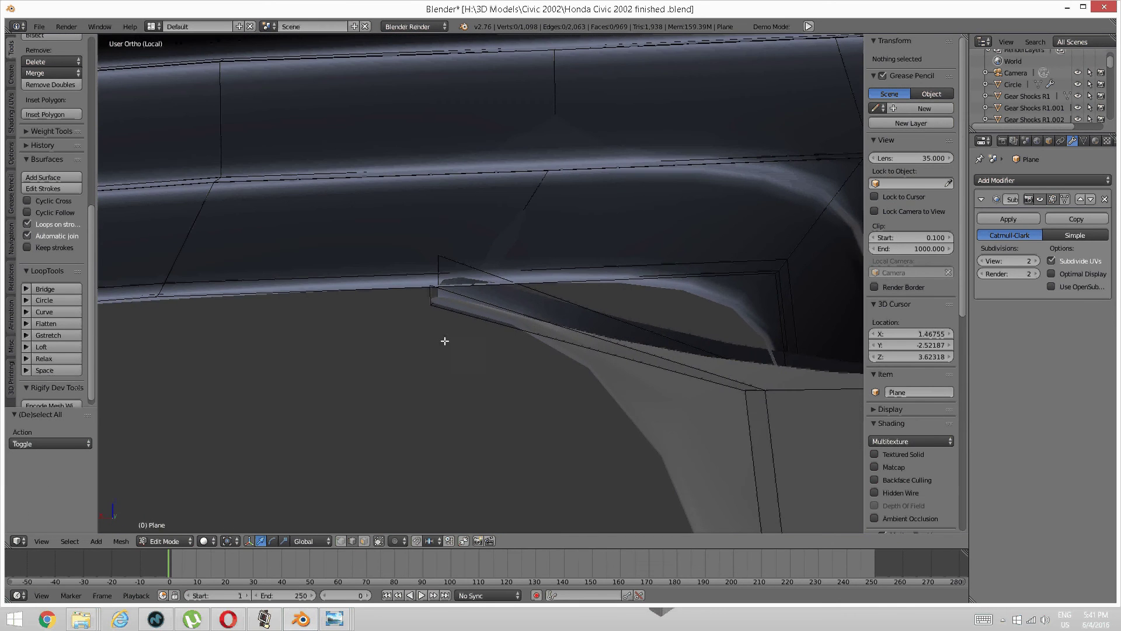
alt+right_click(428, 298)
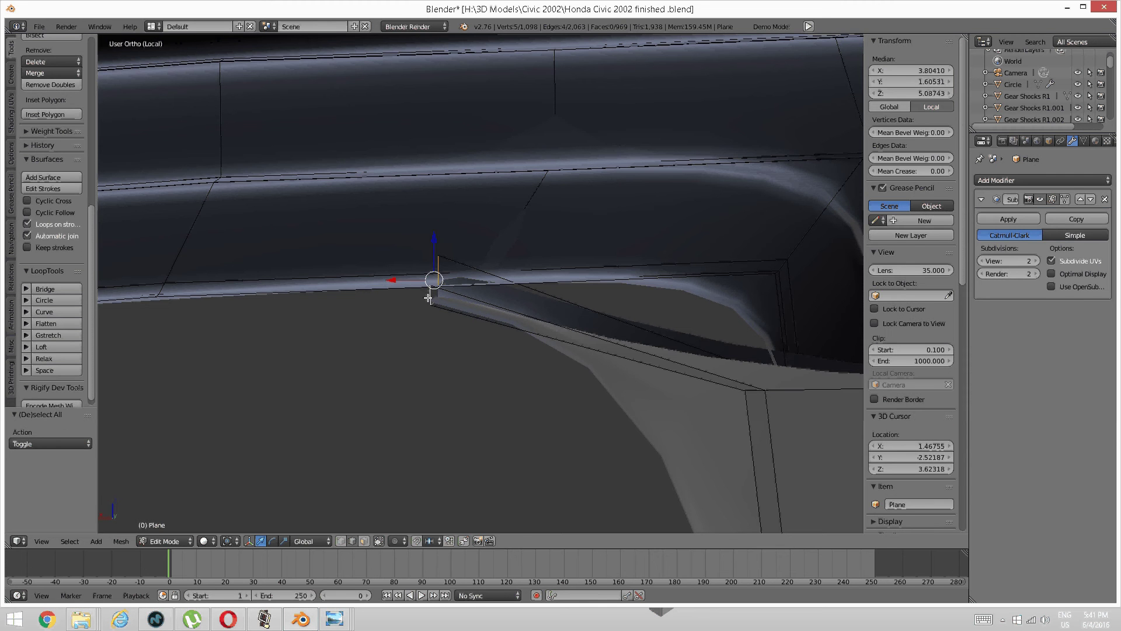
key(ctrl+KP_1)
shift+middle_drag(421, 303, 531, 310)
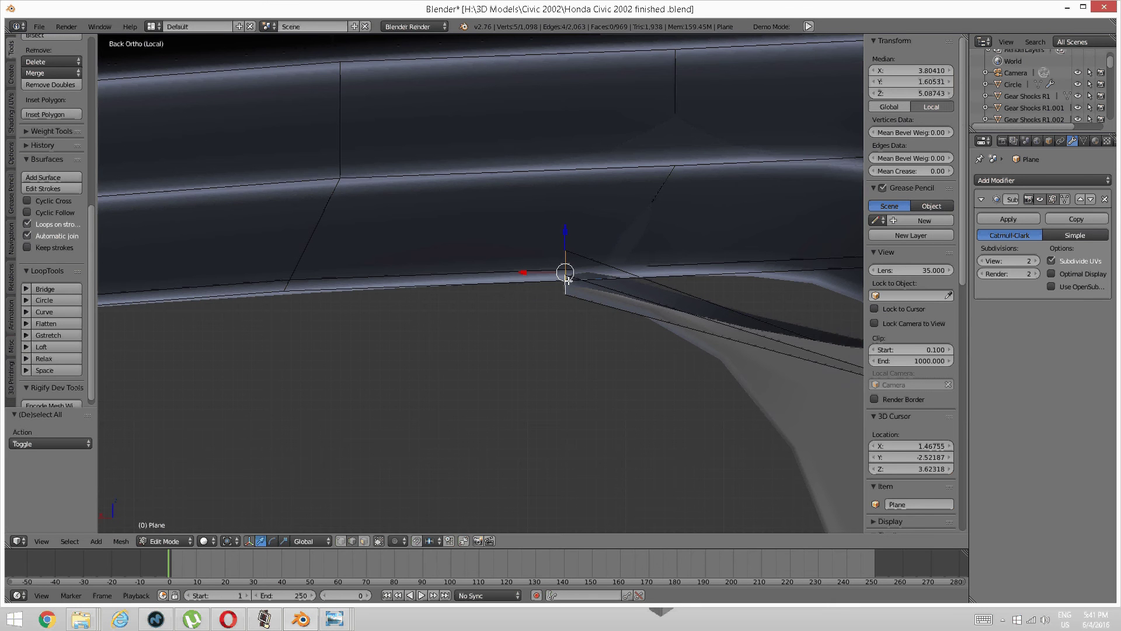
key(e)
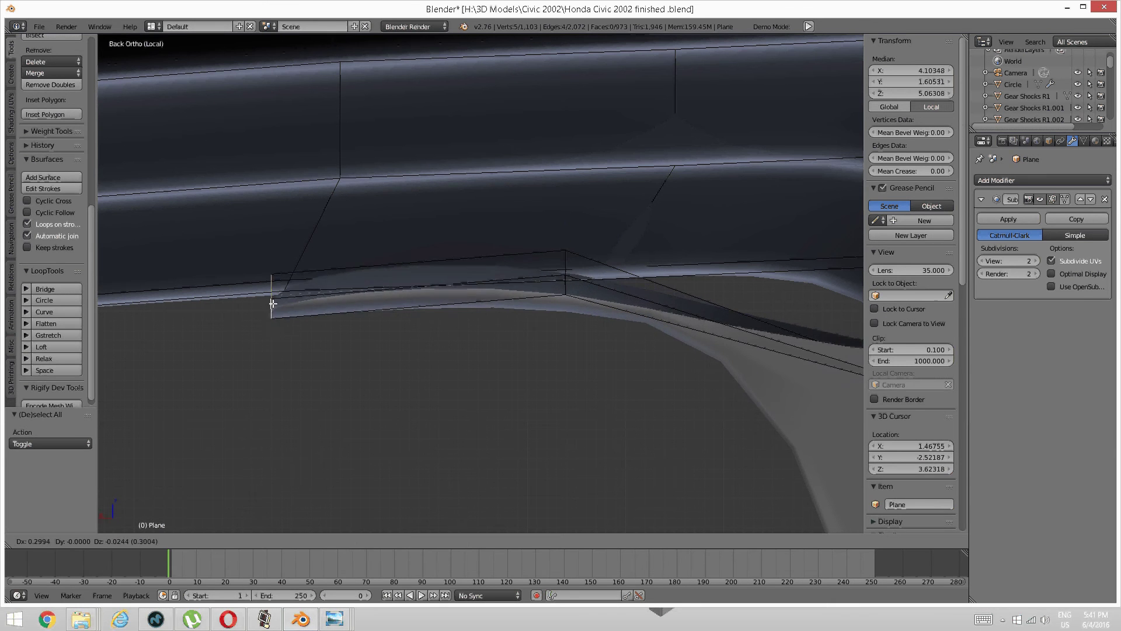
click(273, 300)
middle_drag(272, 304, 344, 364)
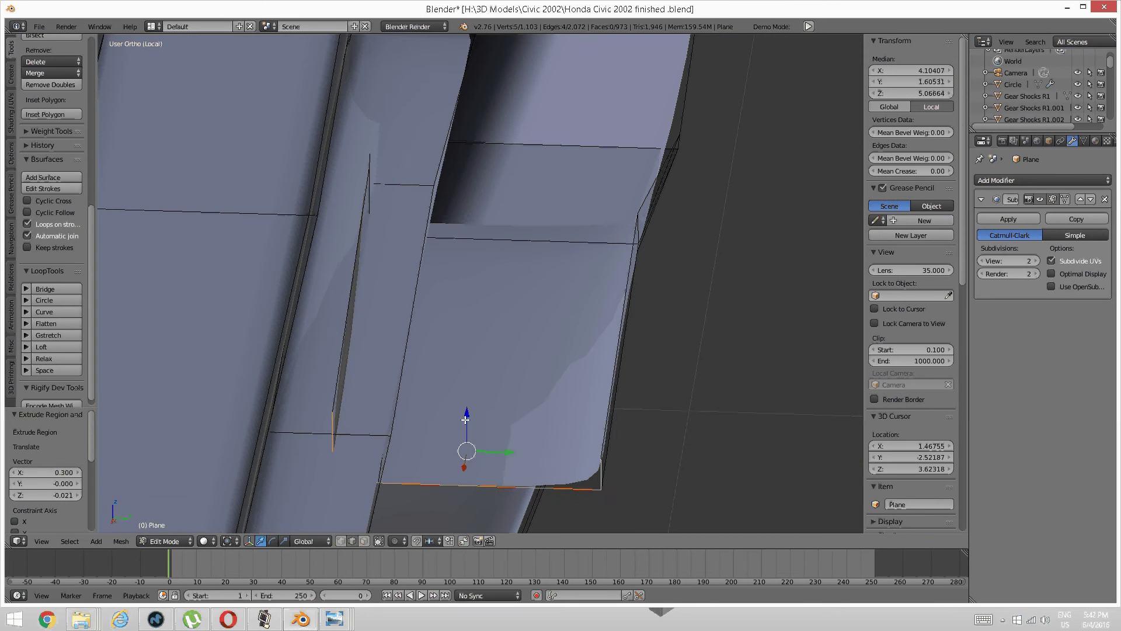
drag(505, 447, 503, 449)
middle_drag(503, 450, 511, 410)
key(KP_7)
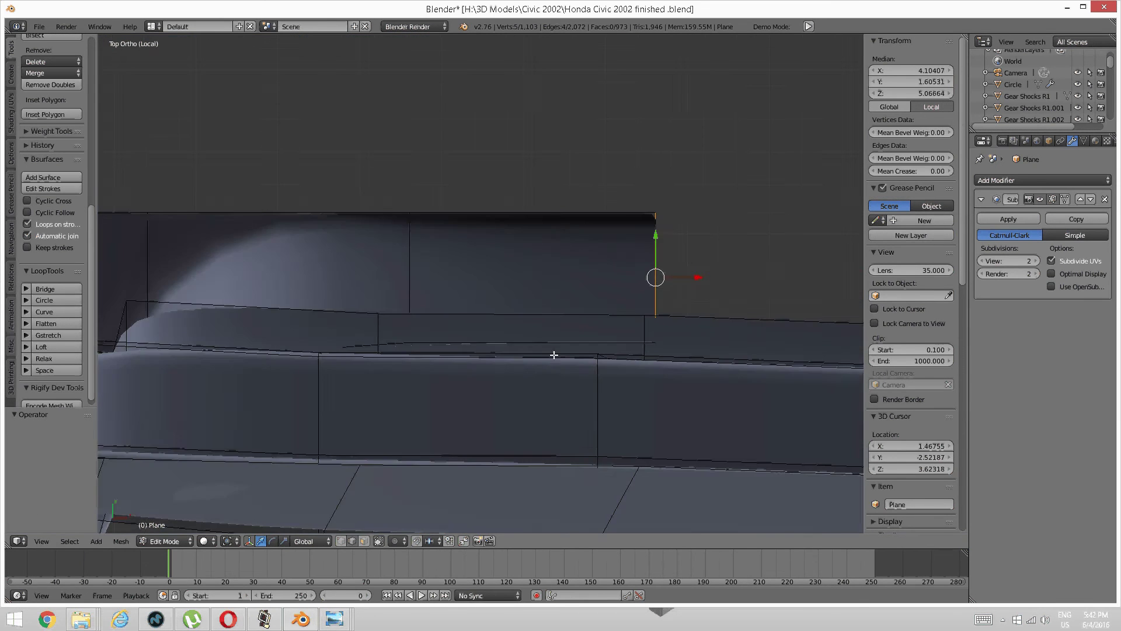
scroll(336, 333, down, 5)
shift+middle_drag(357, 337, 596, 353)
mouse_move(448, 349)
shift+middle_down()
mouse_move(609, 344)
mouse_move(378, 333)
shift+middle_up()
shift+middle_drag(665, 310, 492, 309)
scroll(654, 308, up, 6)
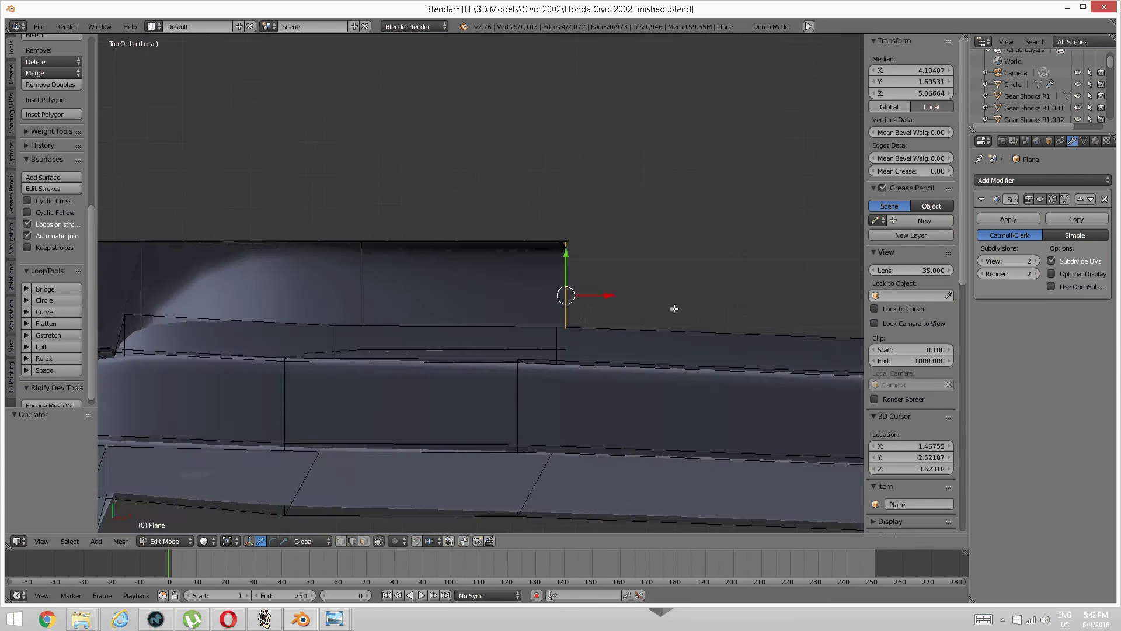
shift+middle_drag(630, 310, 512, 299)
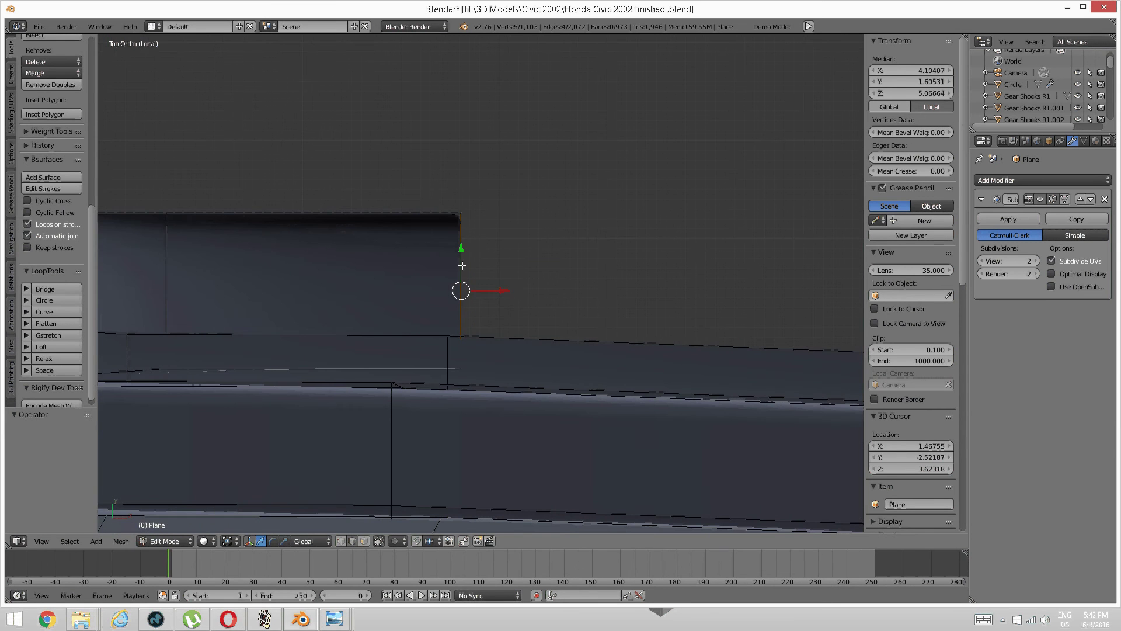
drag(461, 255, 457, 257)
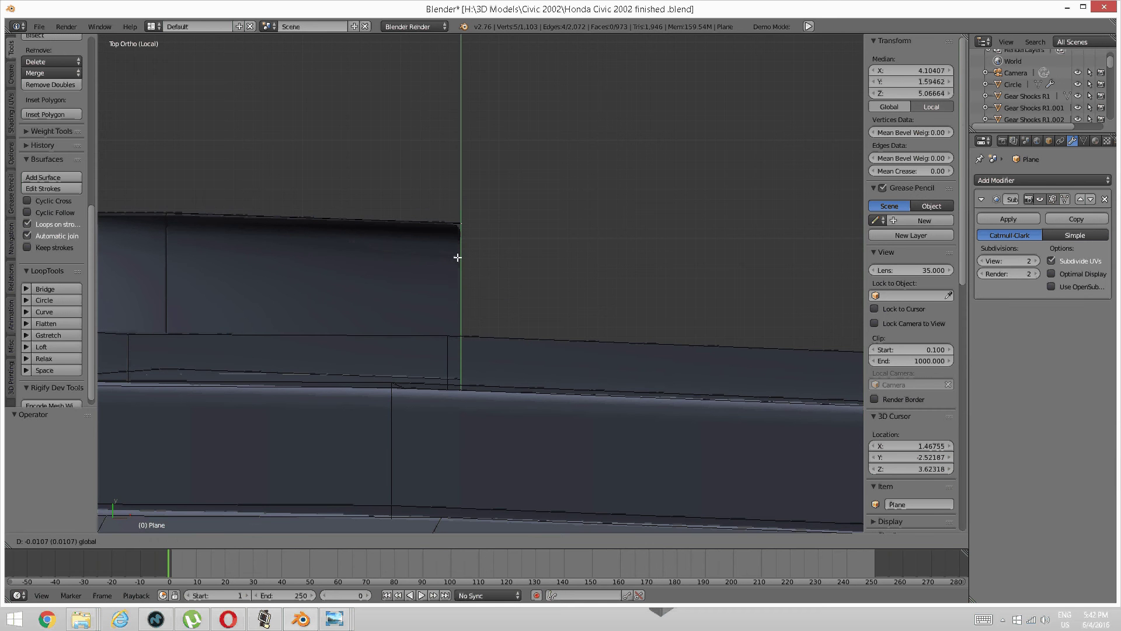
right_click(458, 257)
Step: Select only the outer vertical edge of the new end and shift it along Y to follow the roof frame's line
middle_drag(508, 321, 526, 262)
key(a)
right_click(541, 317)
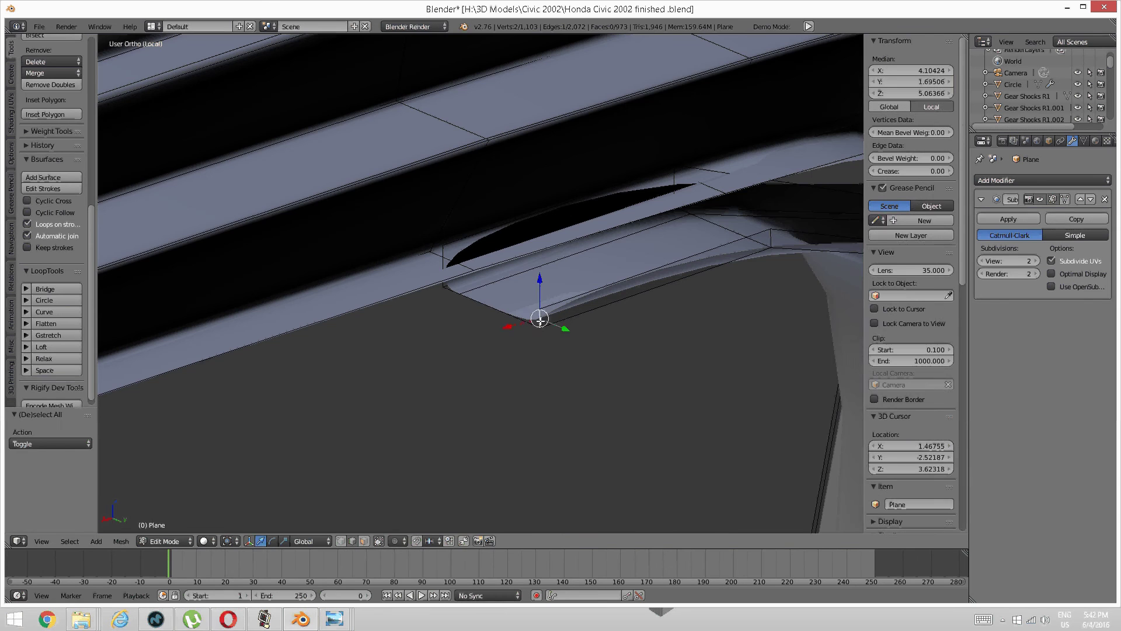
middle_drag(548, 324, 586, 322)
drag(625, 321, 594, 316)
key(a)
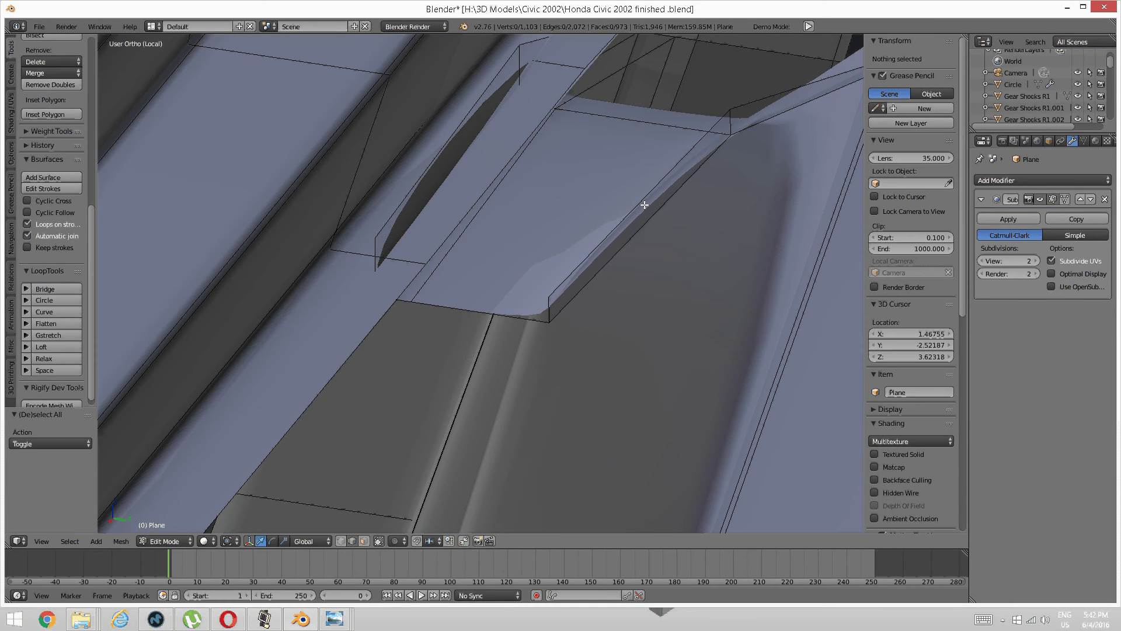
Step: In wireframe top view with vertex selection, circle-select the outer vertices of the previous edge loop and move them about -0.013 in Y
key(KP_7)
scroll(643, 205, down, 3)
shift+middle_drag(429, 231, 783, 249)
scroll(712, 269, up, 1)
key(ctrl+Tab)
click(650, 255)
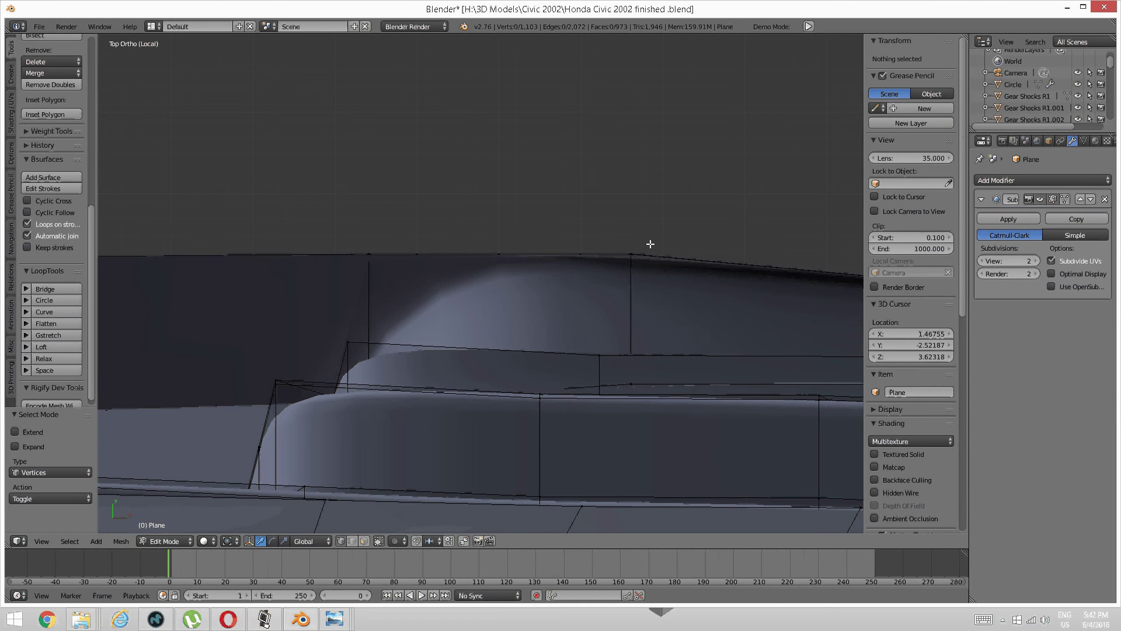
key(z)
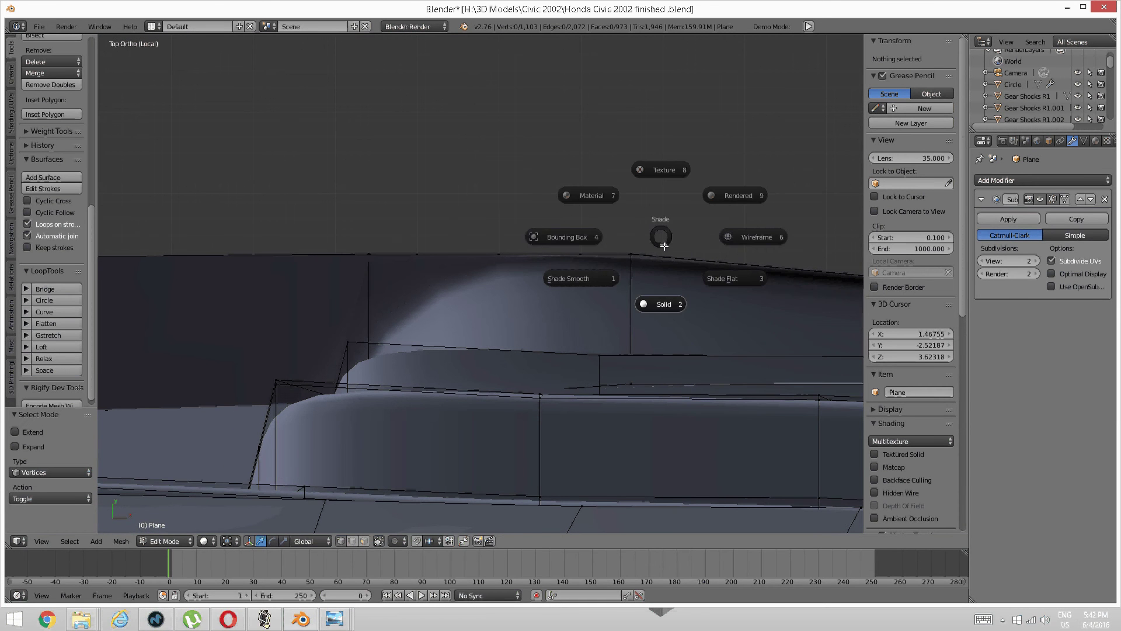
click(754, 237)
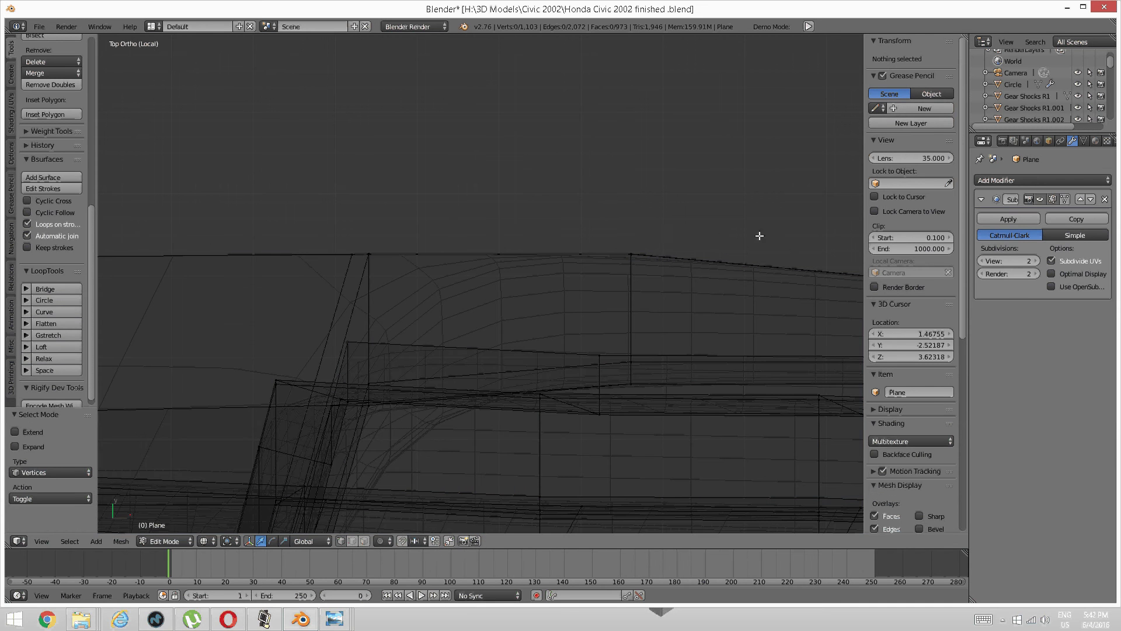
key(c)
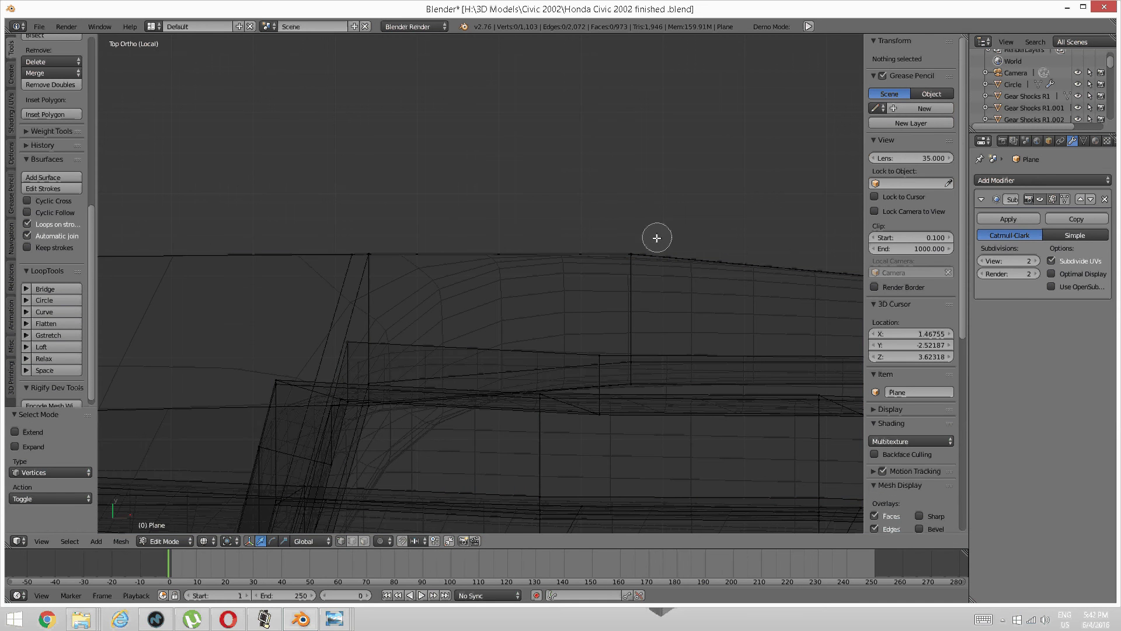
click(626, 254)
right_click(613, 259)
mouse_move(638, 218)
mouse_down()
mouse_move(635, 236)
mouse_move(640, 228)
mouse_up()
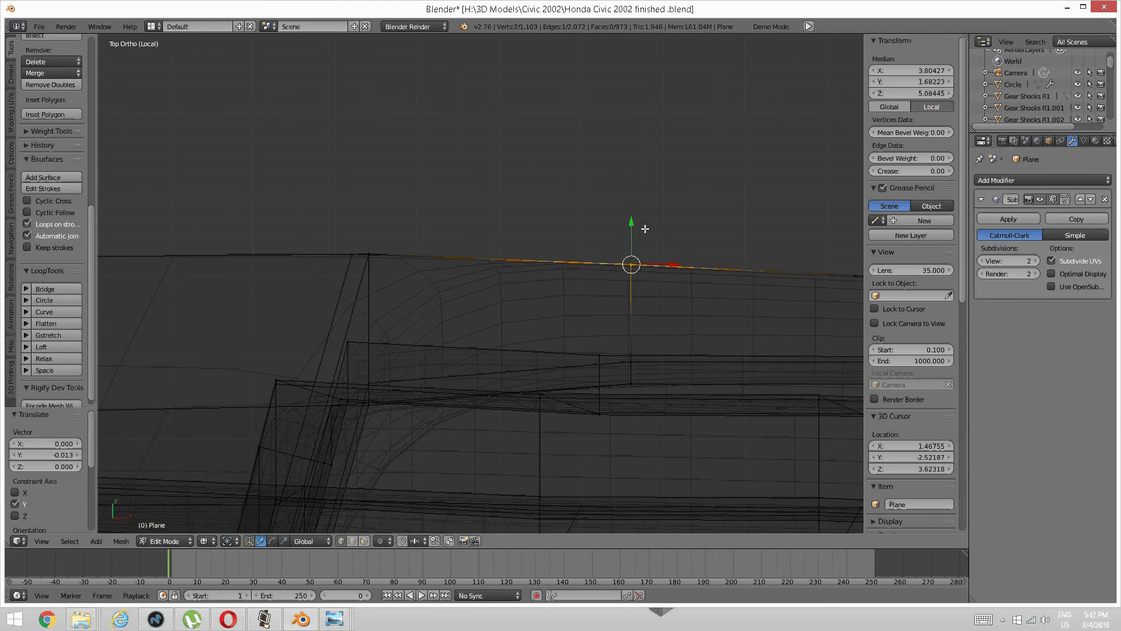
key(a)
Step: Switch the viewport back to solid shading
middle_drag(704, 304, 511, 241)
key(z)
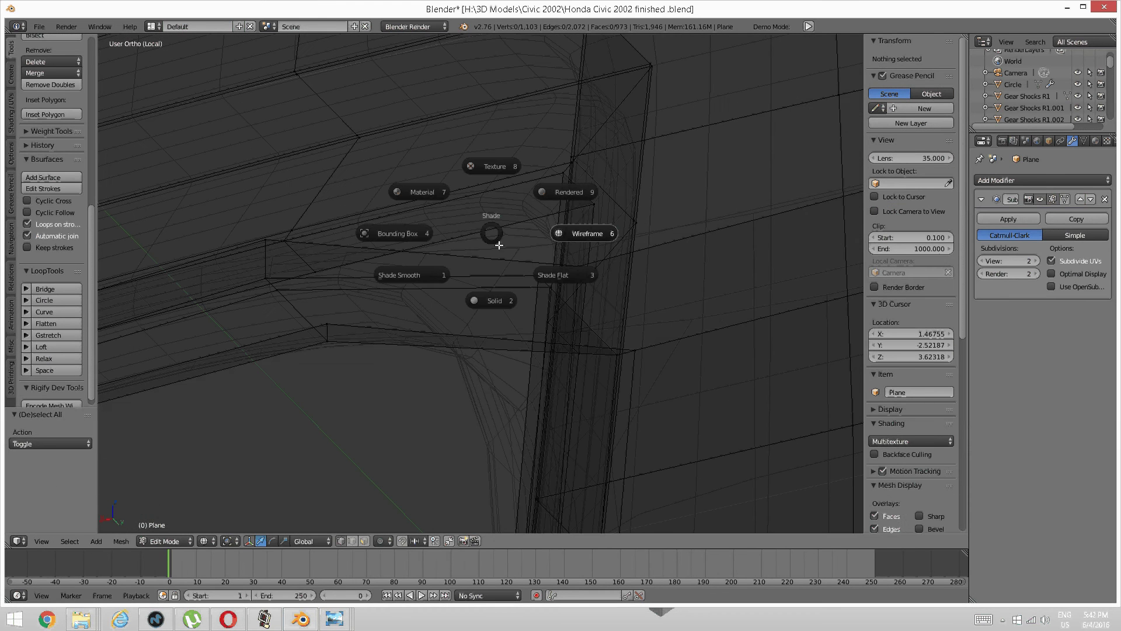
click(499, 292)
key(z)
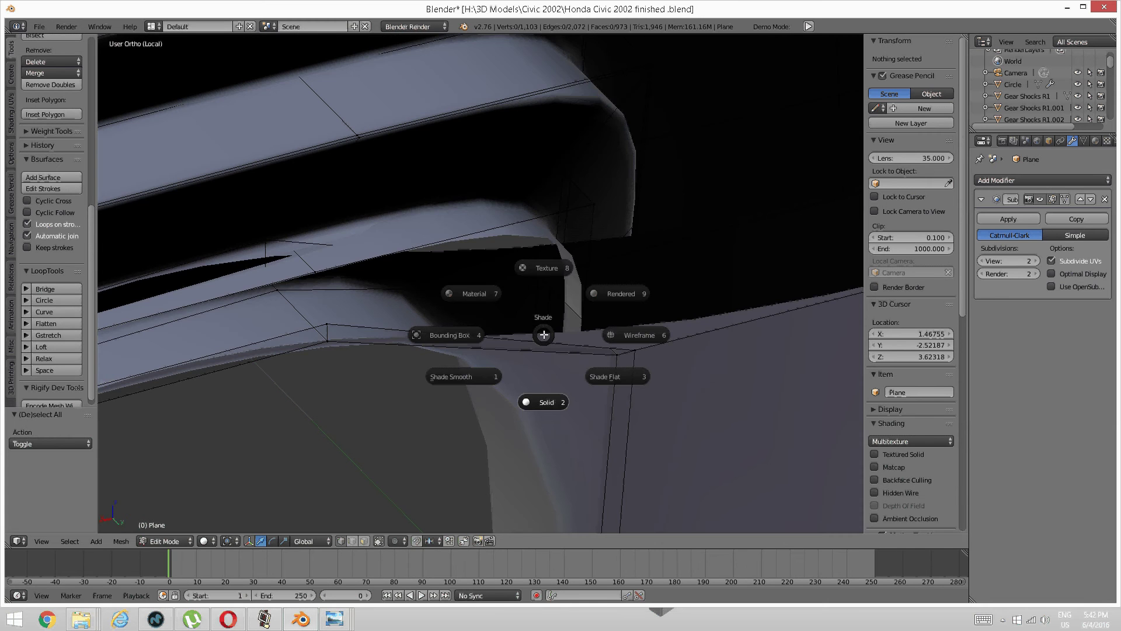
click(543, 404)
Step: Cut three evenly spaced edge loops across the slanted trim segment beside the pillar's top corner
middle_drag(534, 377, 503, 340)
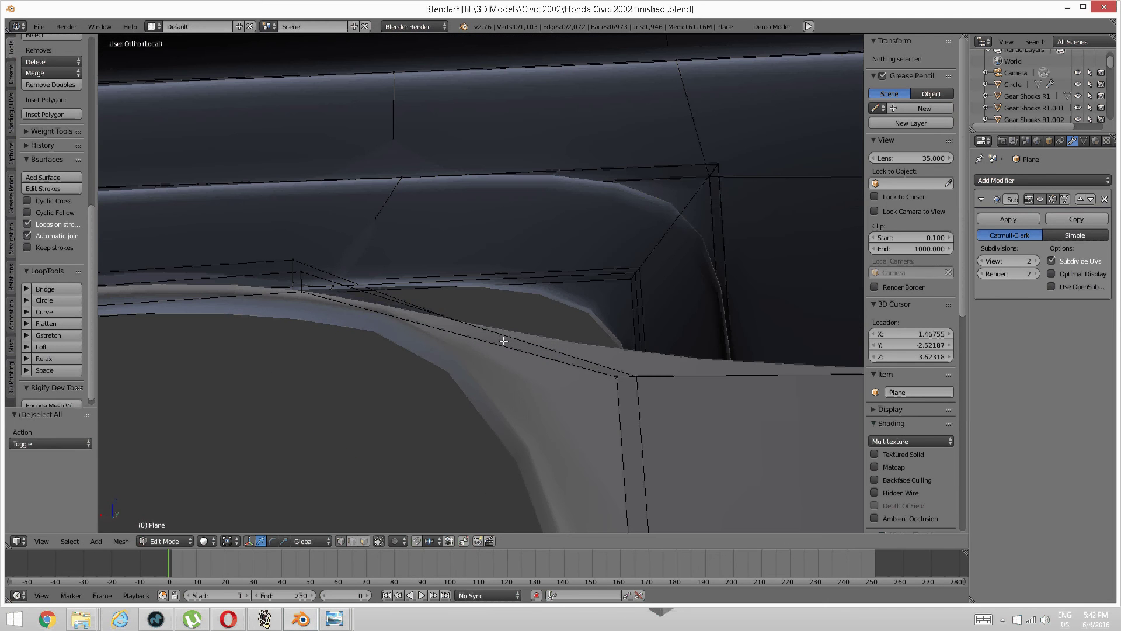
key(ctrl+r)
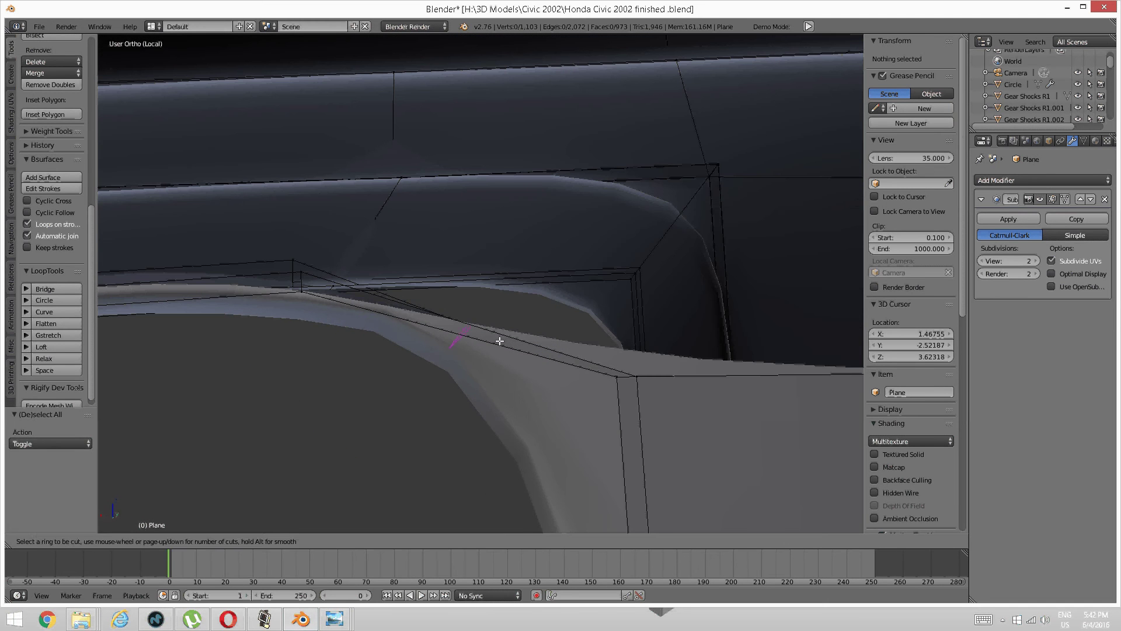
scroll(499, 341, up, 2)
click(499, 341)
right_click(499, 341)
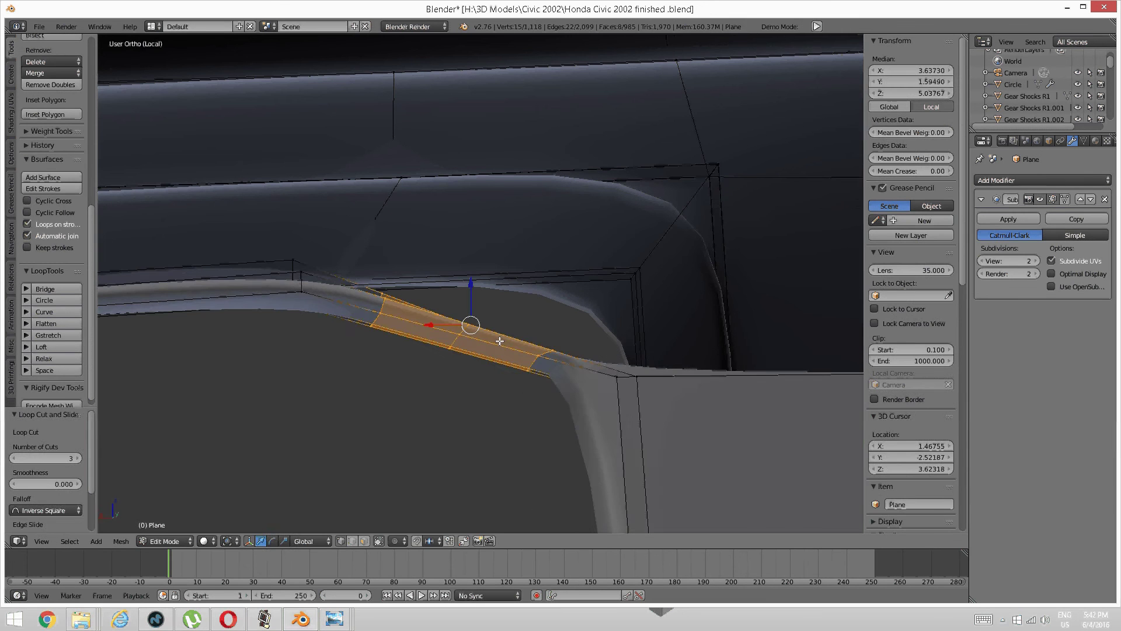
Step: Select the new loop nearest the pillar and move it about -0.050 in X and 0.051 in Z to round the window corner
middle_drag(496, 345, 486, 353)
key(a)
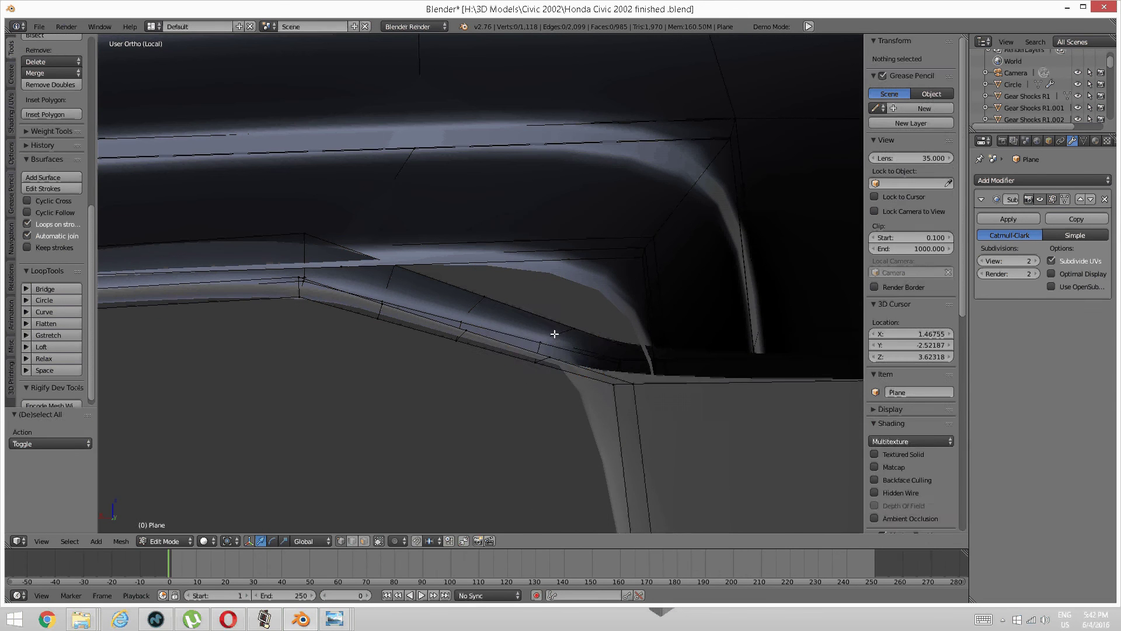
alt+right_click(556, 334)
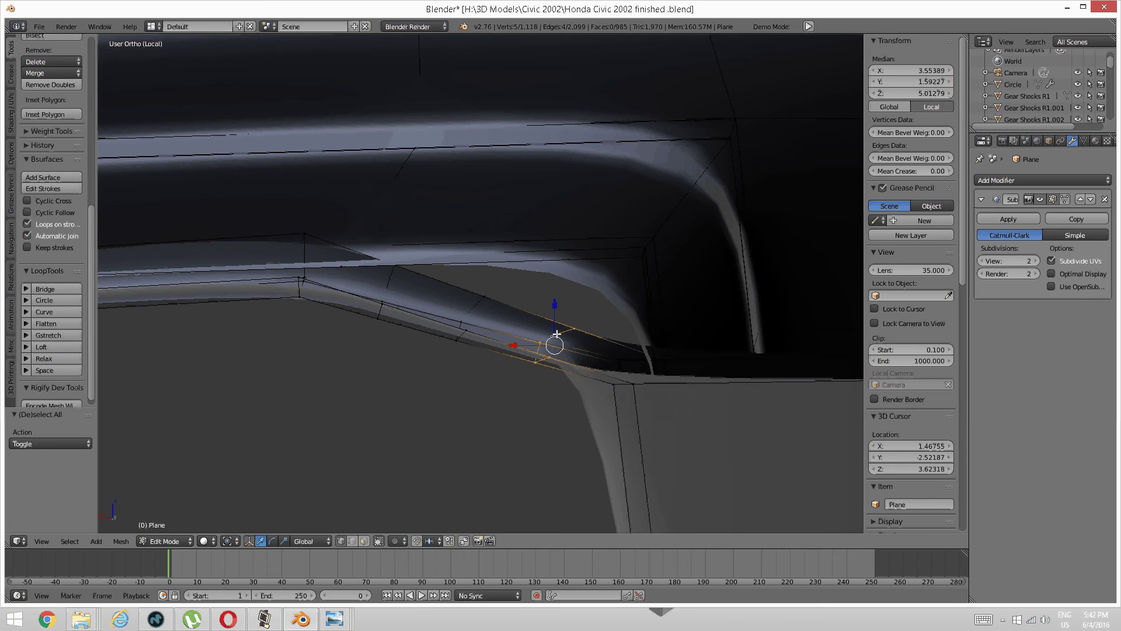
key(ctrl+KP_1)
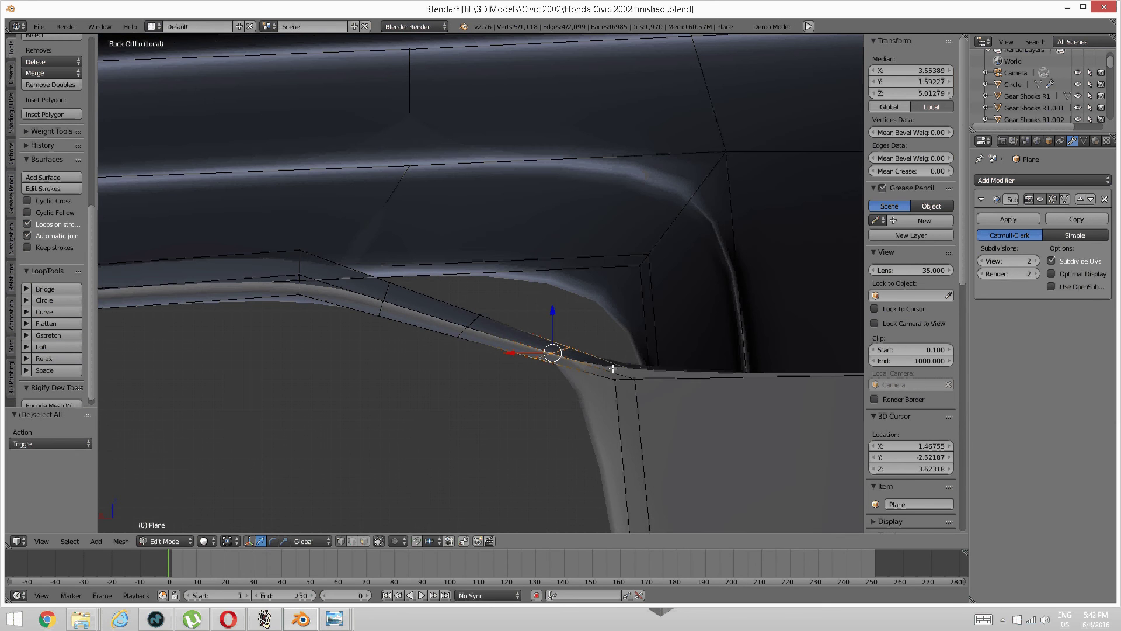
key(g)
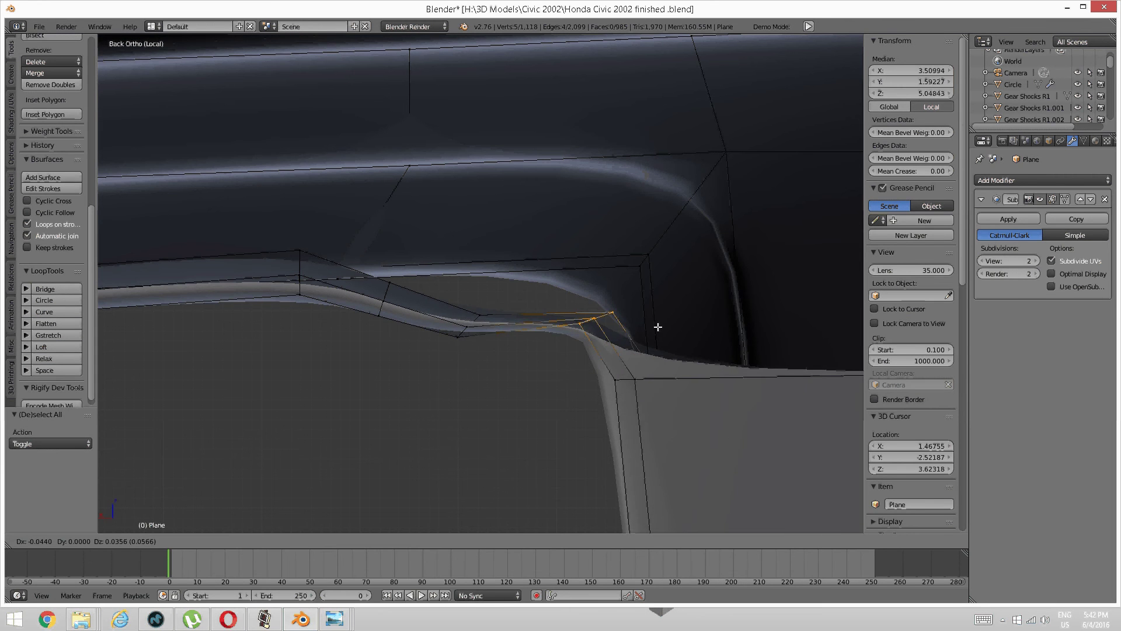
click(643, 312)
middle_drag(643, 312, 615, 318)
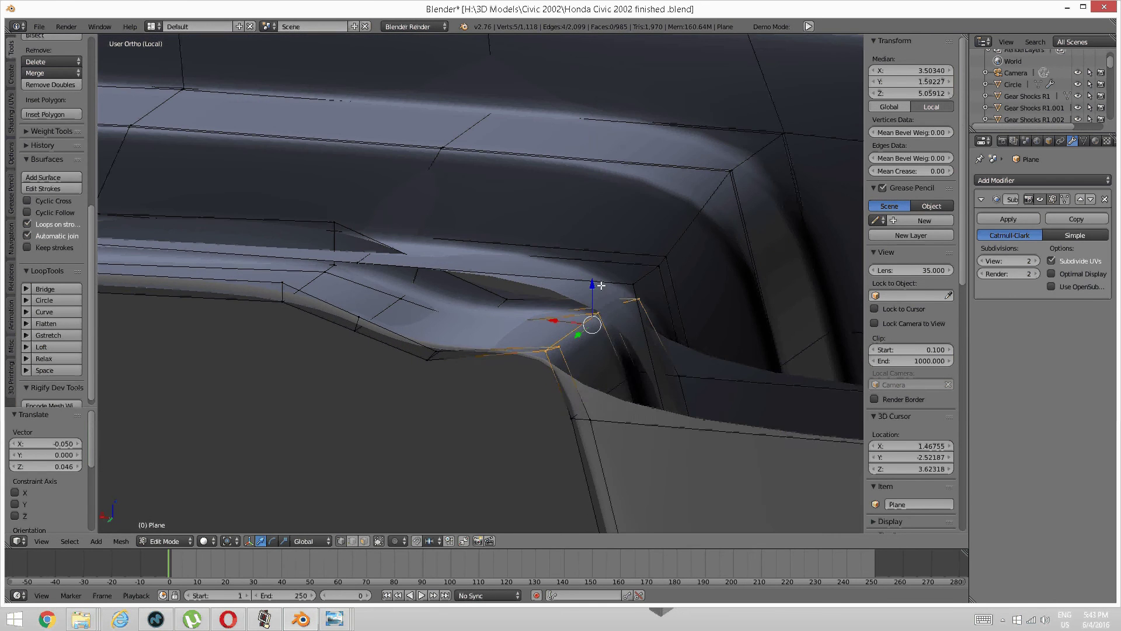
drag(593, 283, 592, 280)
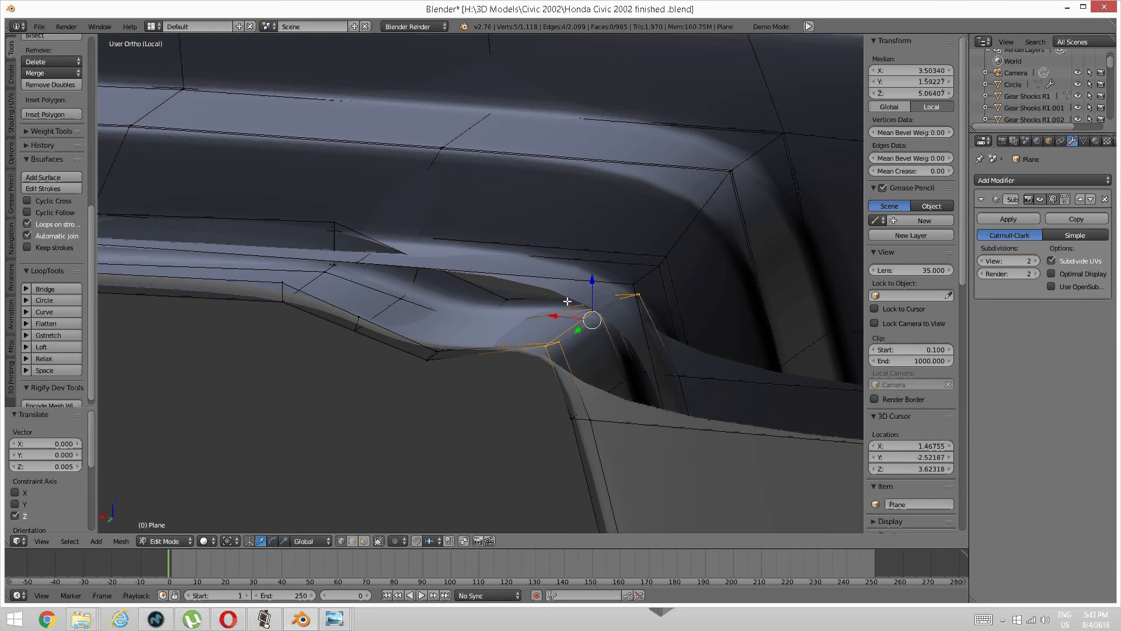
Step: Select the middle new loop and move it about -0.045 in X and 0.060 in Z to continue the rounded corner
middle_drag(592, 279, 584, 304)
key(a)
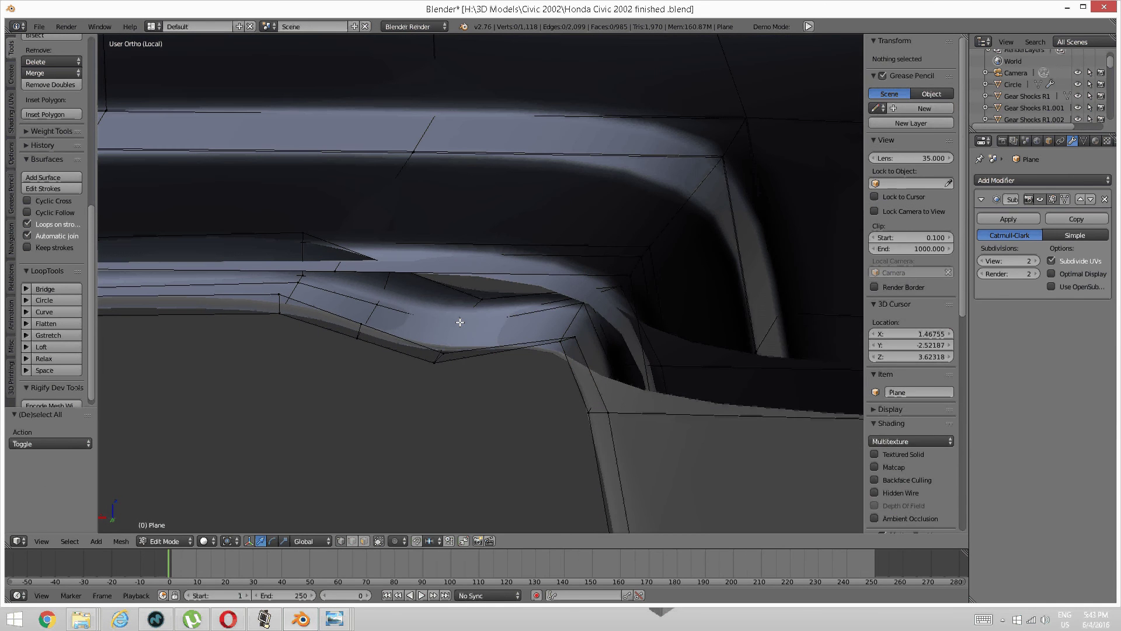
alt+right_click(453, 321)
key(a)
alt+right_click(448, 335)
middle_drag(449, 335, 456, 329)
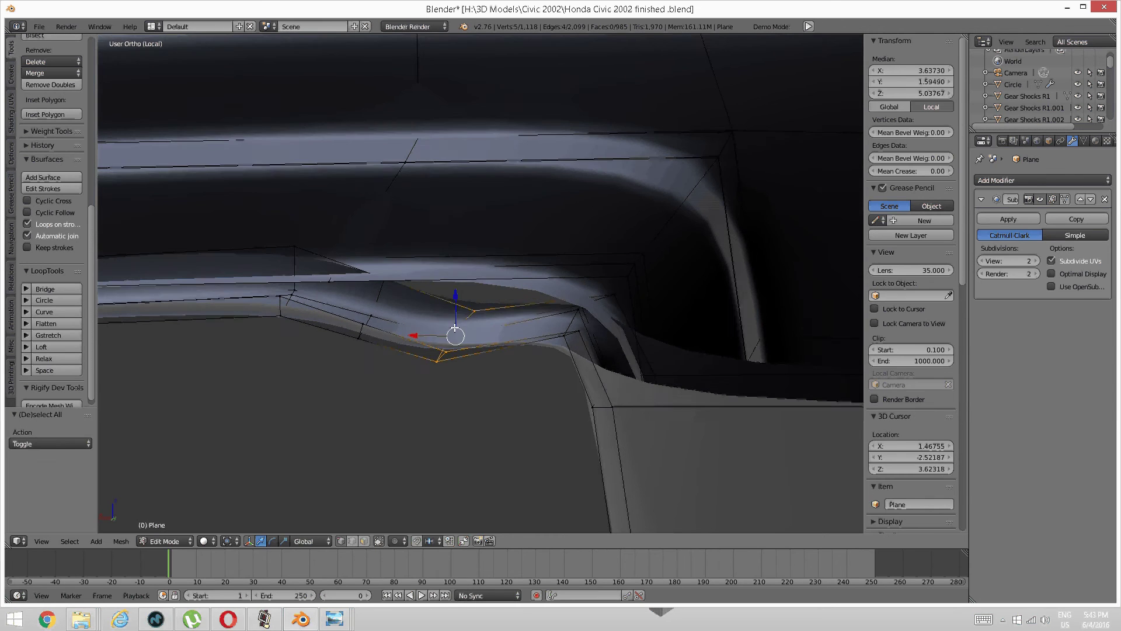
mouse_move(454, 306)
mouse_down()
mouse_move(451, 260)
mouse_move(471, 275)
mouse_move(457, 293)
mouse_up()
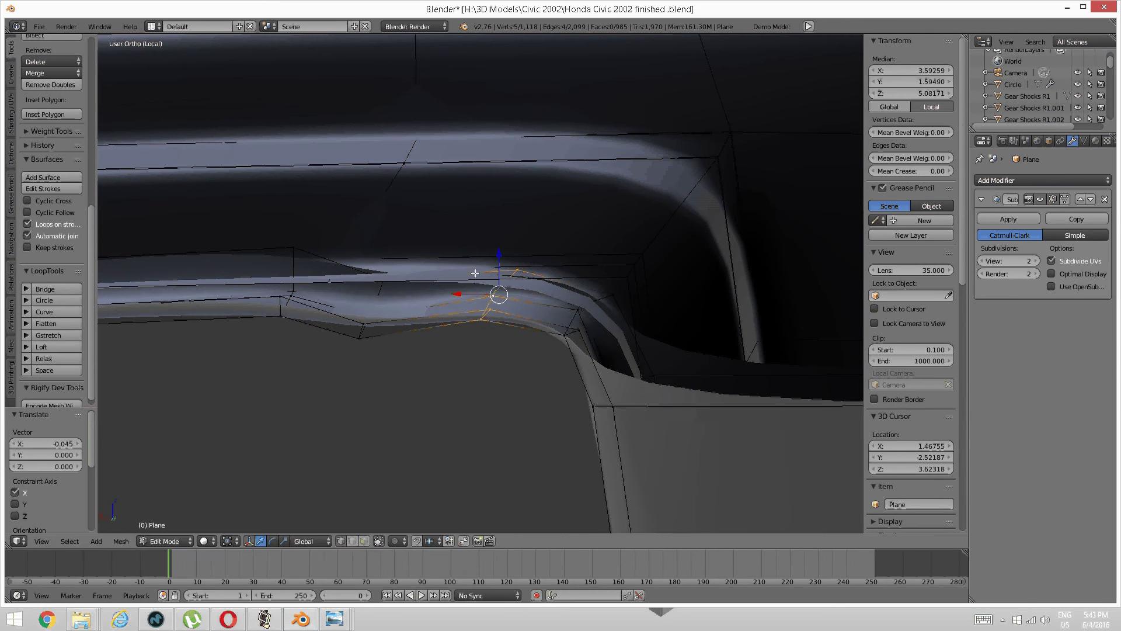
middle_drag(493, 244, 409, 294)
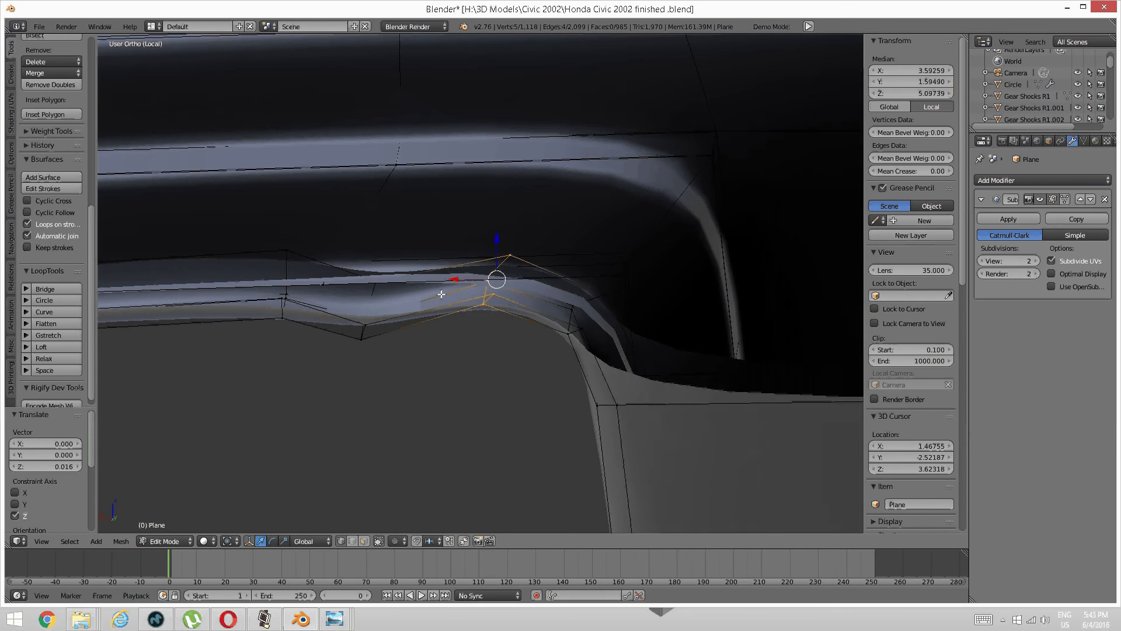
Step: Raise the new loop farthest from the pillar about 0.031 in Z so it follows the roof frame's line
key(a)
alt+right_click(373, 289)
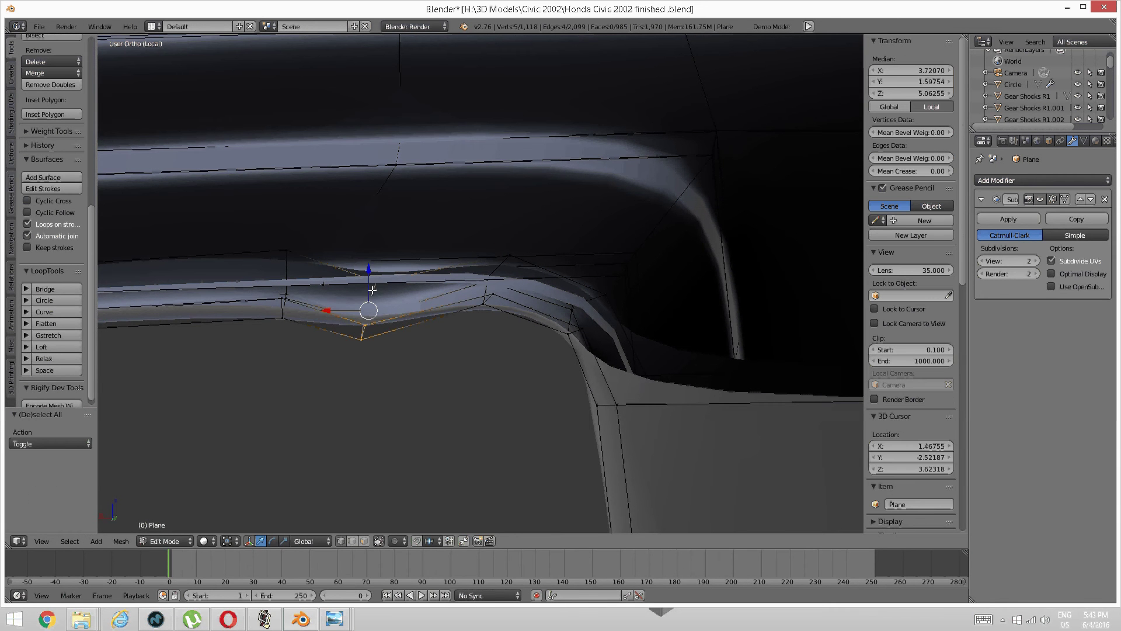
drag(373, 289, 385, 243)
middle_drag(386, 243, 515, 276)
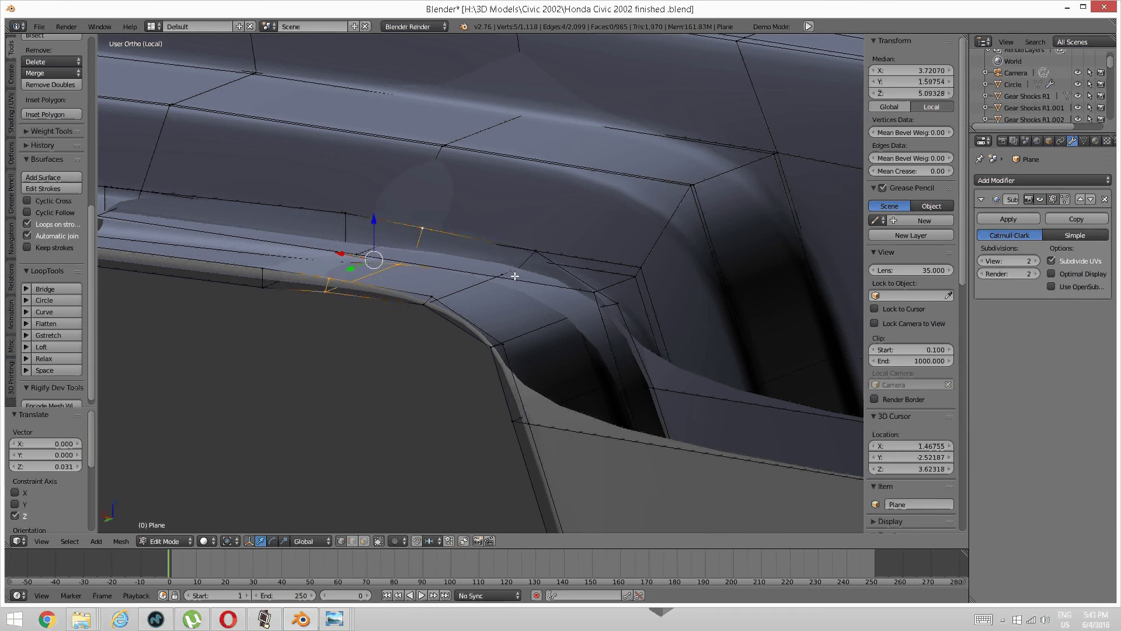
Step: Using wireframe shading, select the two upper vertices of the rounded corner beside the roof frame, and return to solid shading
key(a)
right_click(535, 252)
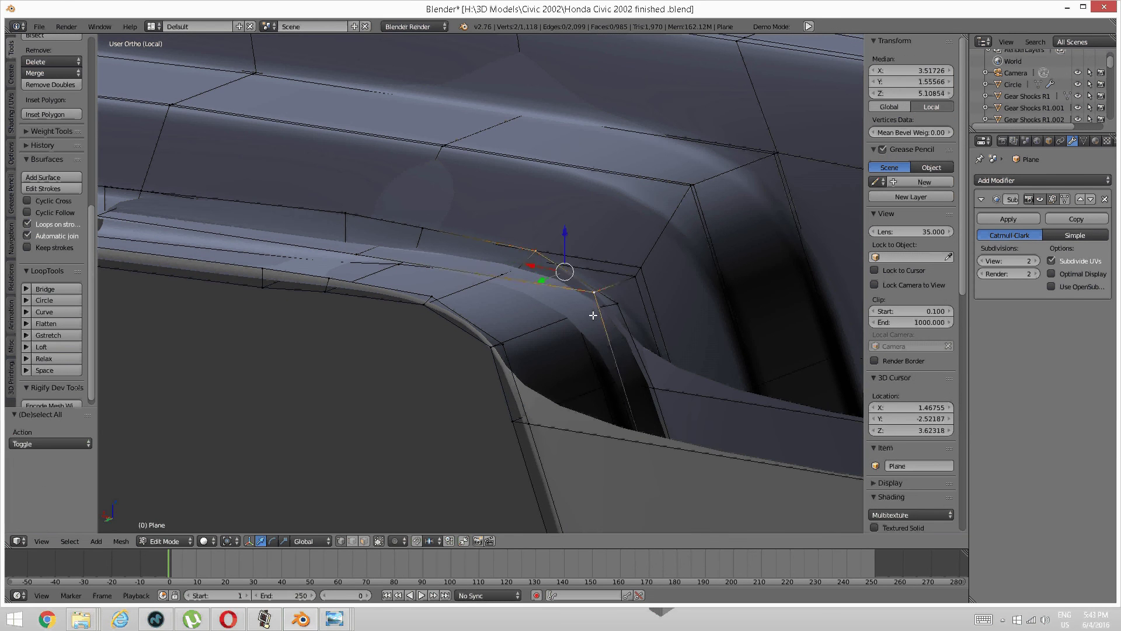
key(z)
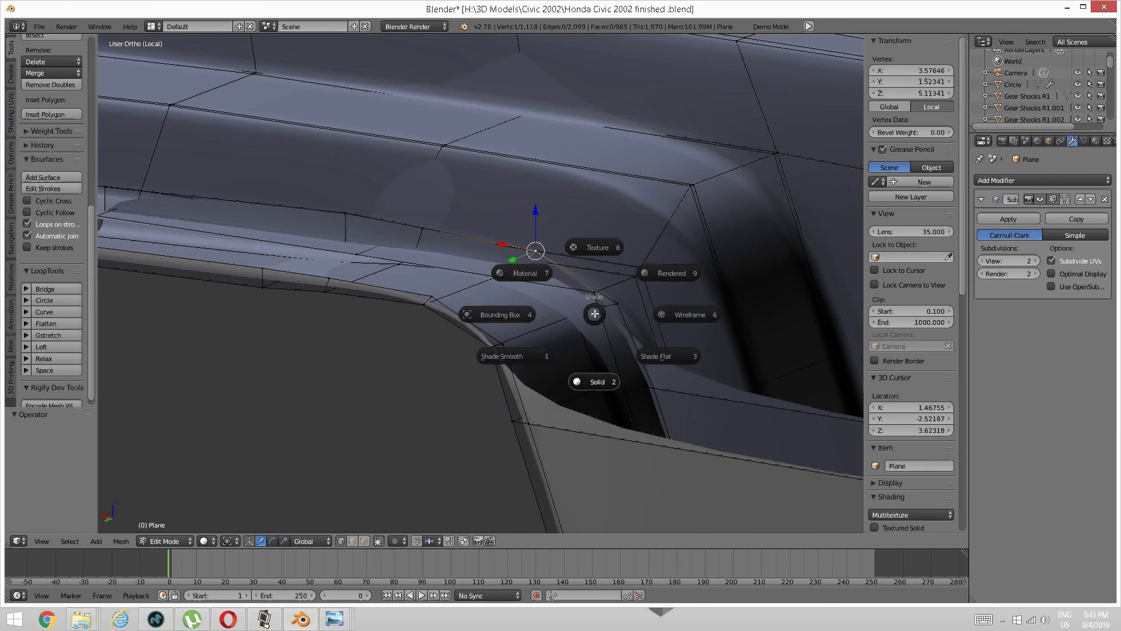
click(685, 314)
shift+right_click(620, 304)
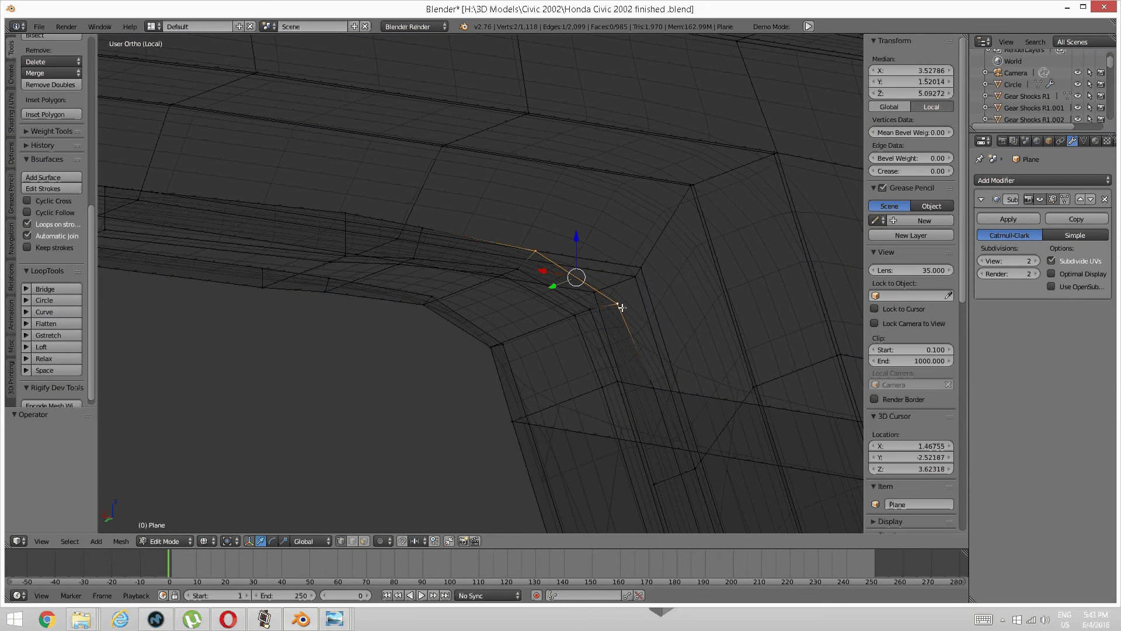
key(ctrl+v)
key(z)
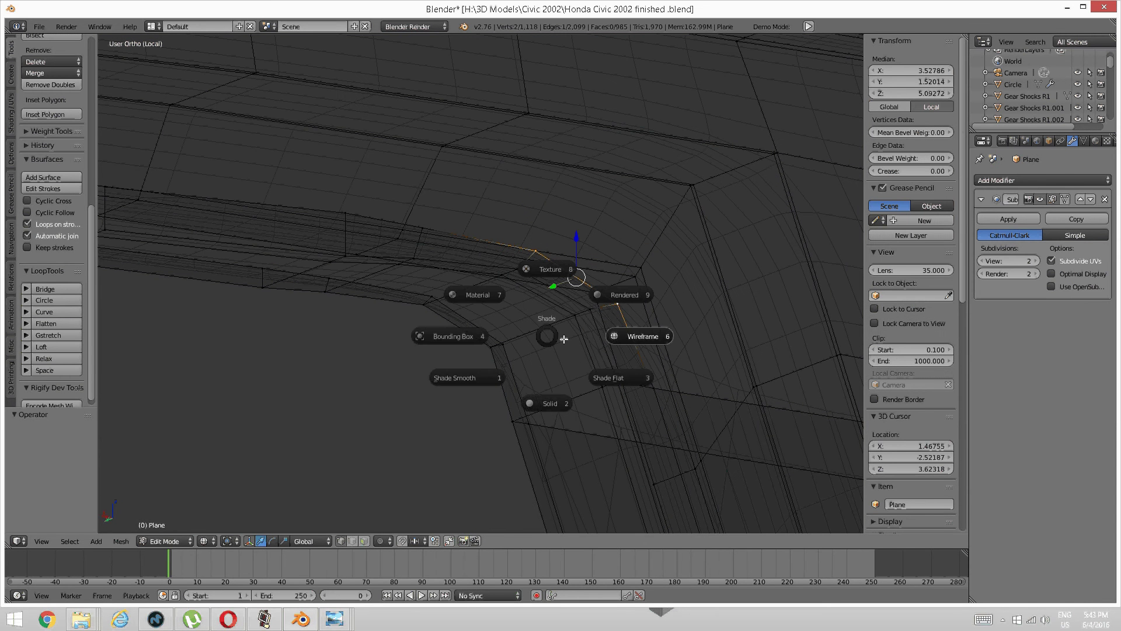
click(556, 398)
middle_drag(578, 370, 591, 334)
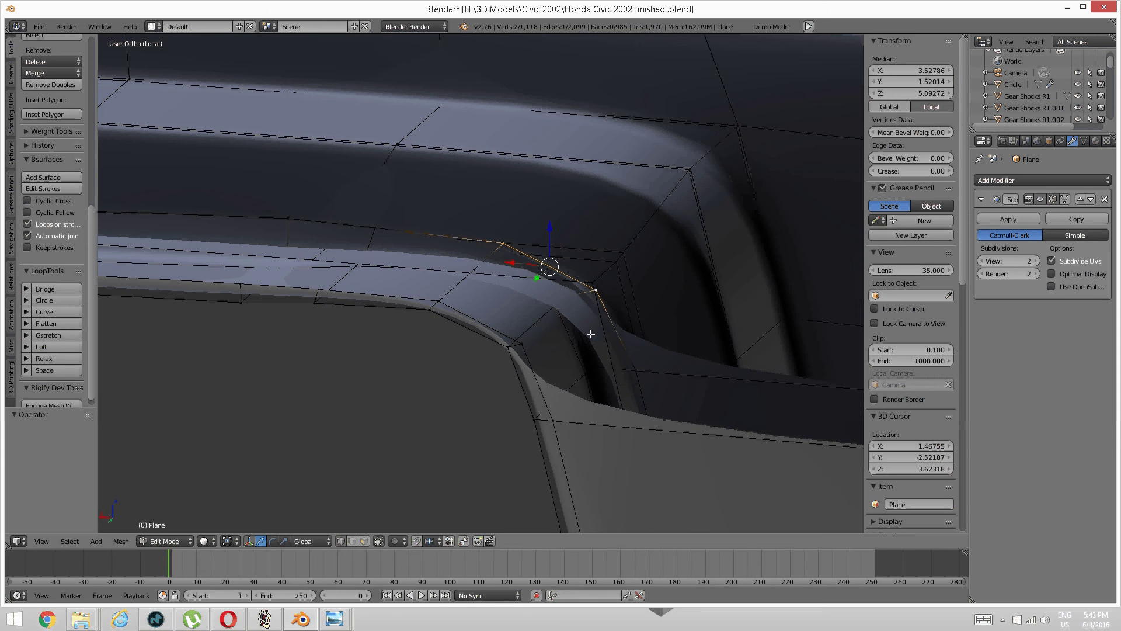
Step: Try to raise the two selected corner vertices slightly along Z
click(555, 236)
key(g)
key(z)
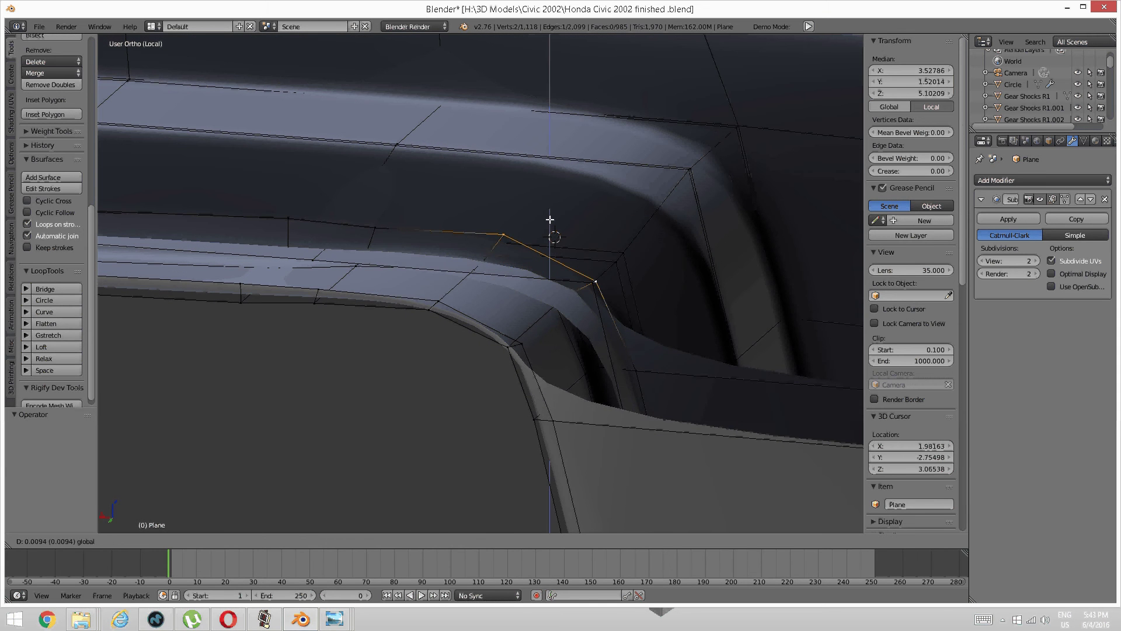
drag(550, 219, 550, 216)
key(ctrl+z)
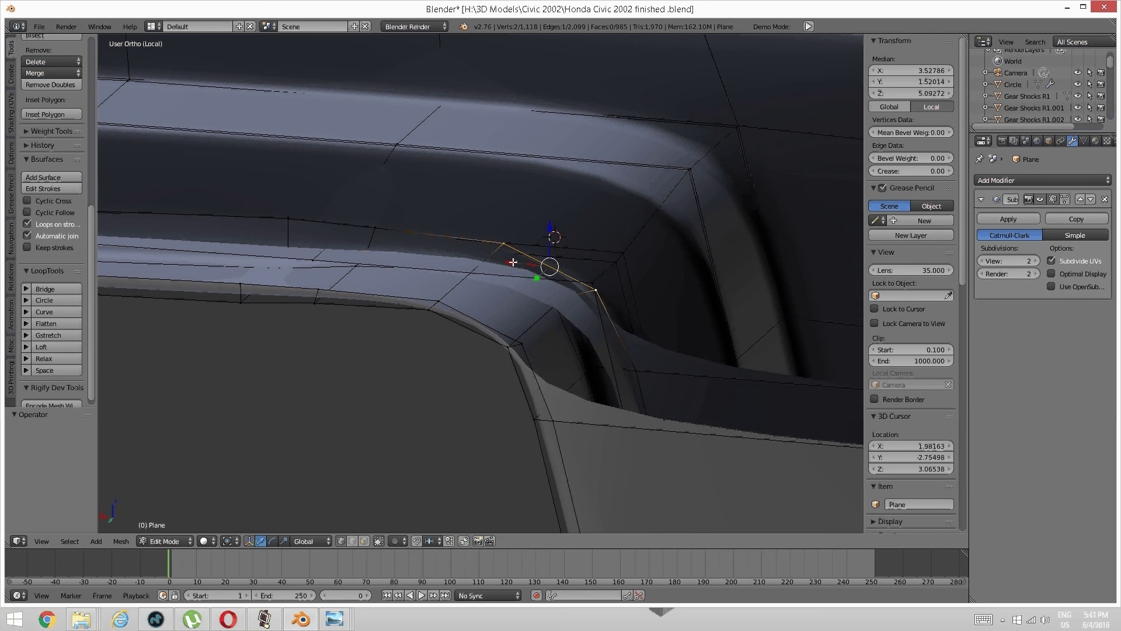
Step: Move the two selected corner vertices about -0.027 in X and 0.011 in Z, and clear the selection
drag(513, 262, 538, 265)
drag(575, 232, 574, 222)
middle_drag(549, 268, 532, 297)
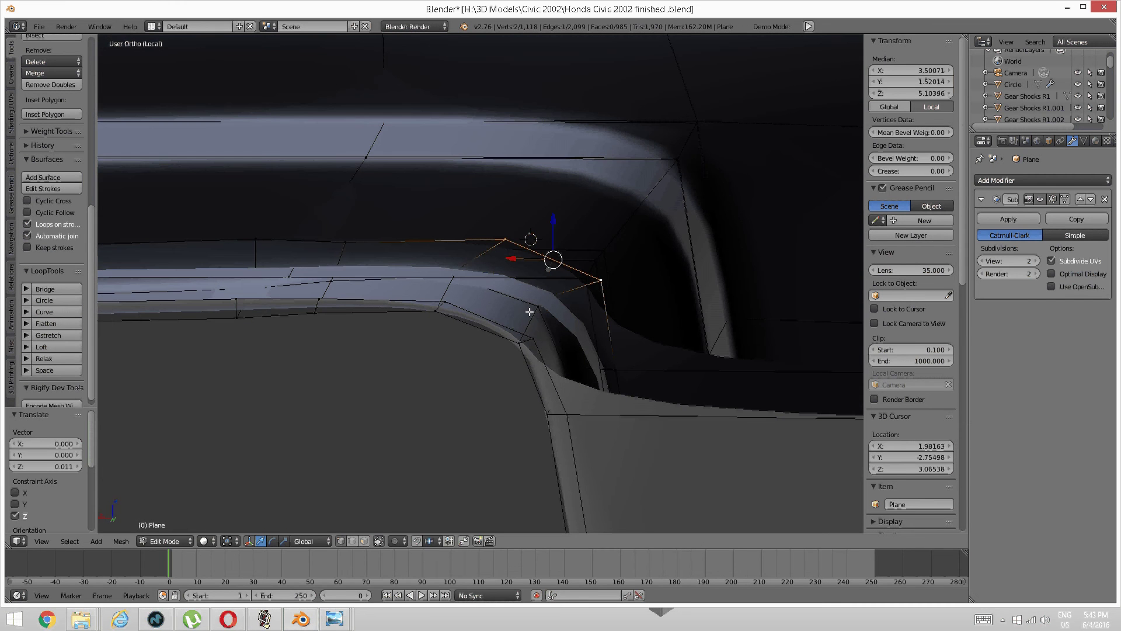
right_click(529, 315)
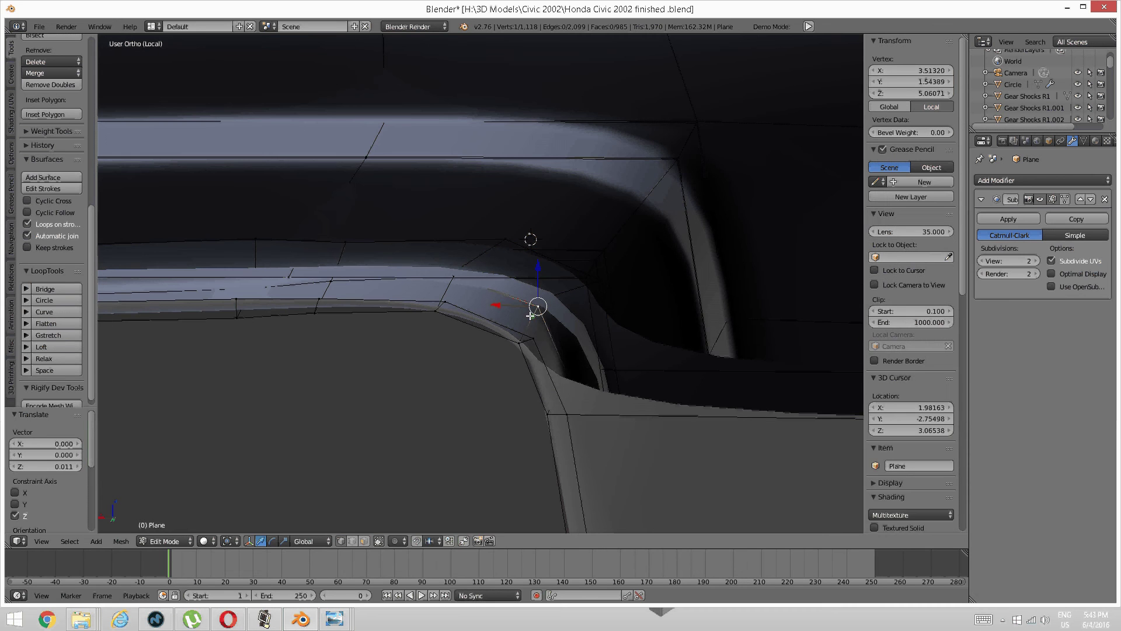
key(a)
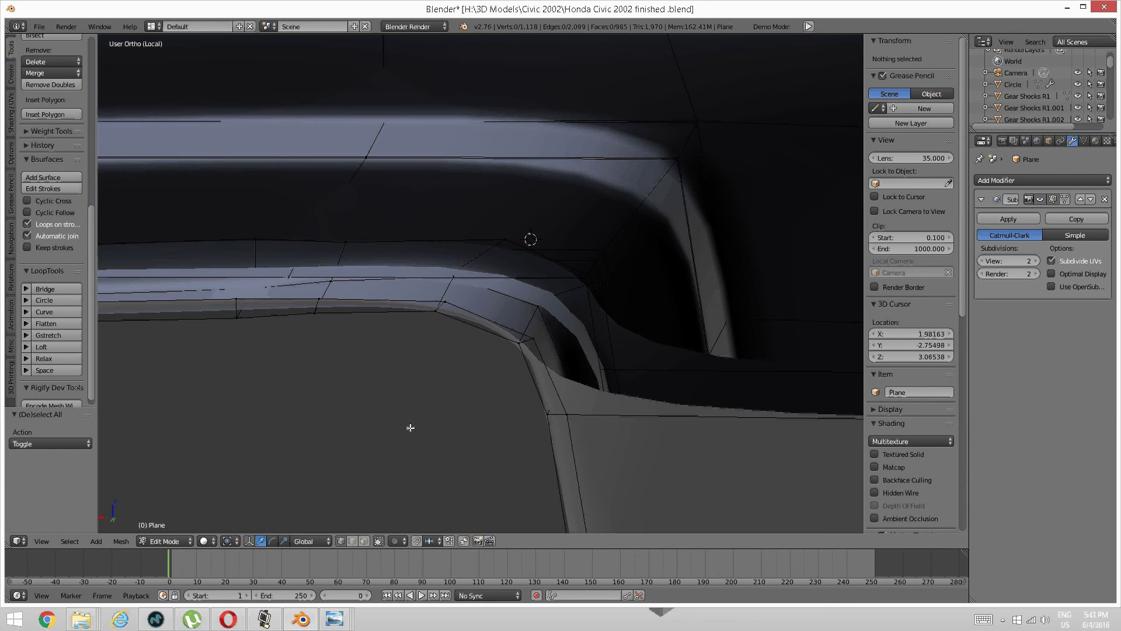
Step: Preview the rounded window corner in rendered shading and return to solid shading
middle_drag(411, 426, 383, 406)
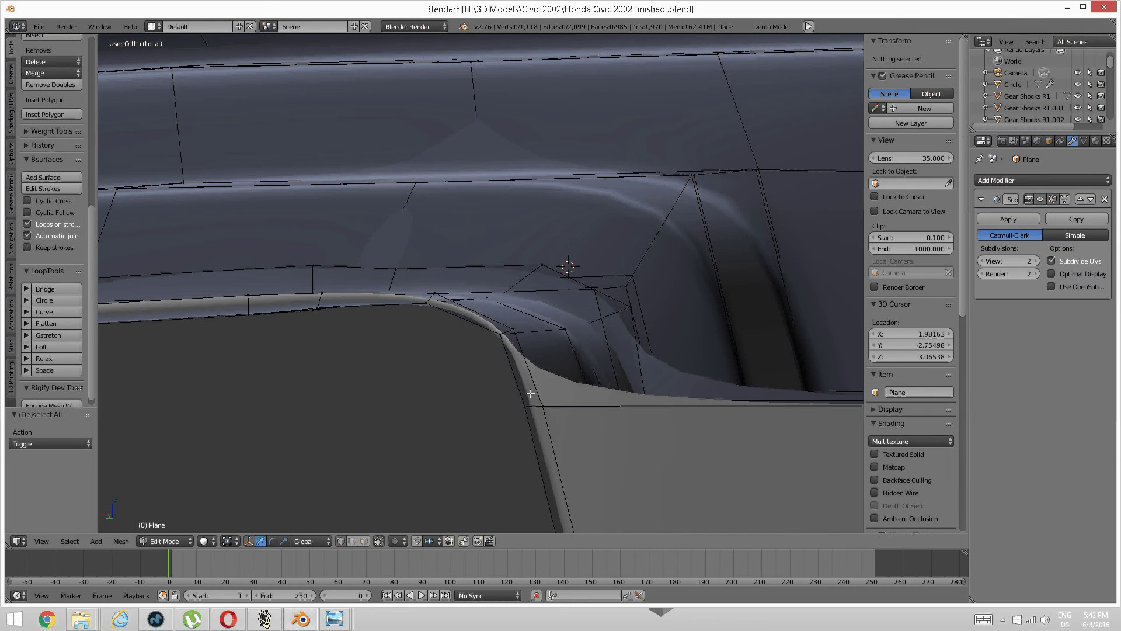
key(shift+z)
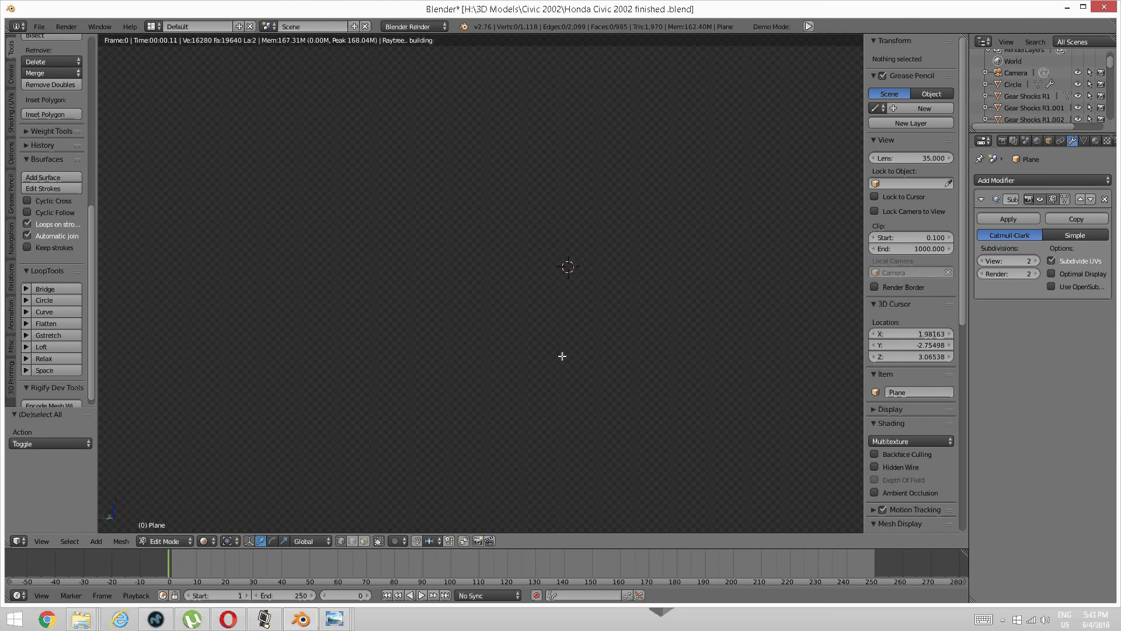
key(z)
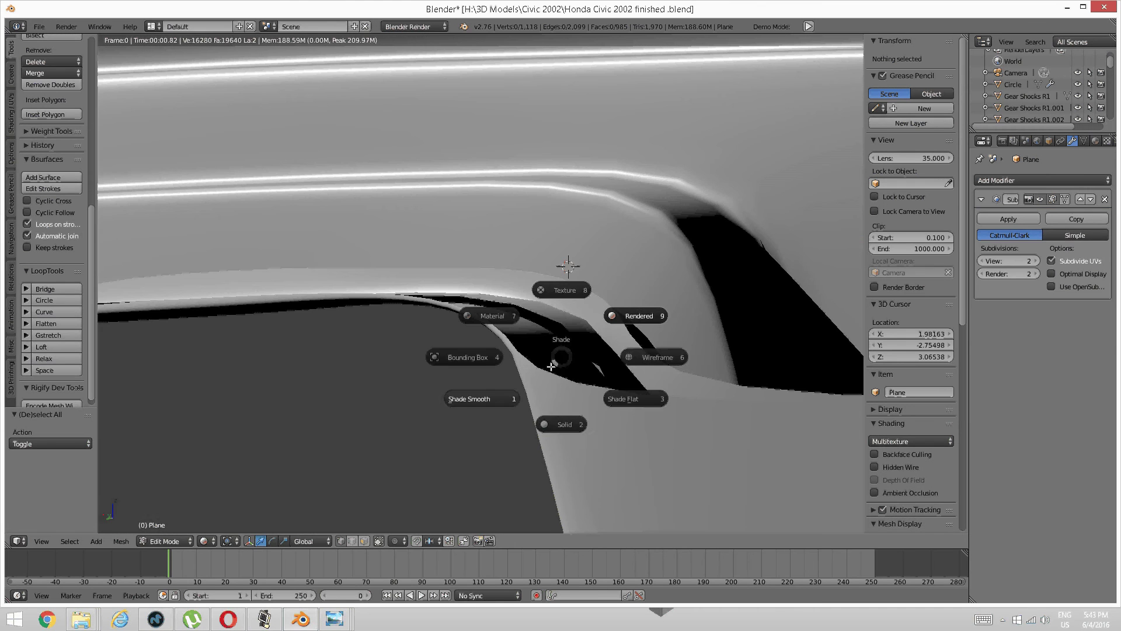
click(563, 424)
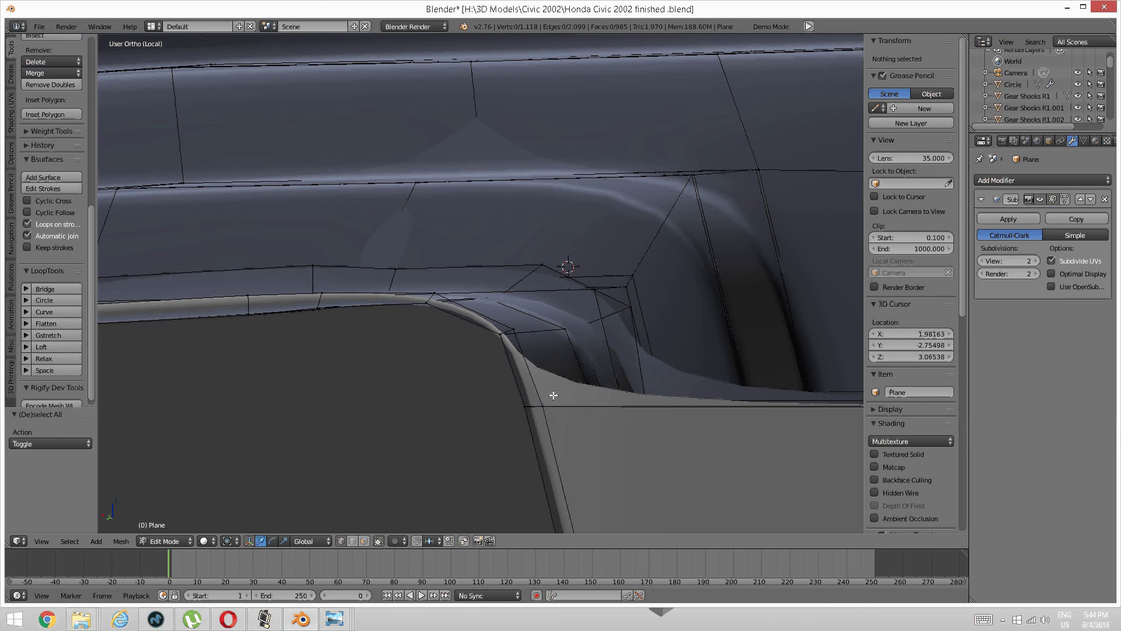
Step: Examine the middle pillar's top where it meets the roof frame, from several angles and up close
scroll(401, 358, down, 3)
middle_drag(400, 358, 368, 370)
scroll(447, 354, down, 3)
middle_drag(447, 354, 507, 427)
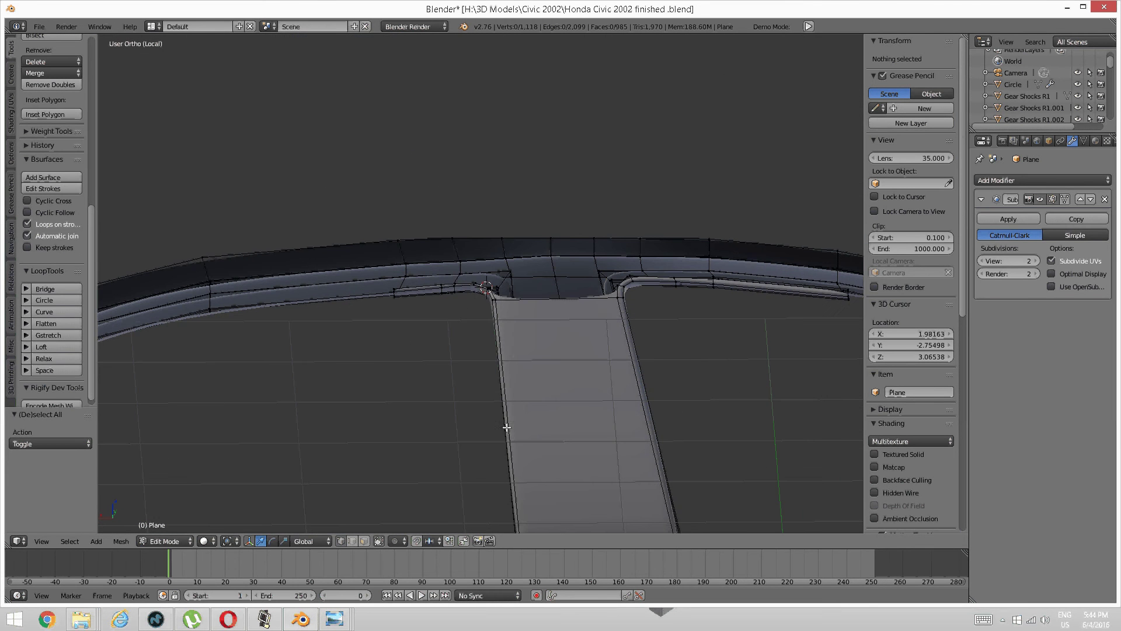
middle_drag(515, 352, 523, 371)
middle_drag(516, 297, 433, 260)
scroll(383, 258, up, 4)
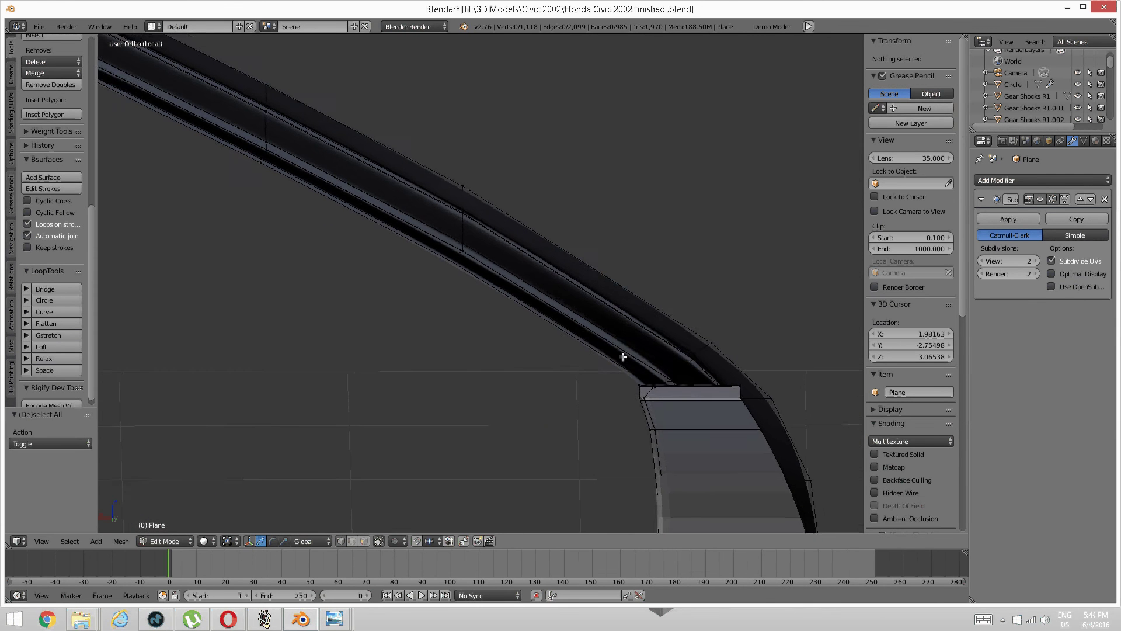
shift+middle_drag(688, 405, 518, 327)
scroll(478, 348, up, 3)
scroll(478, 348, up, 2)
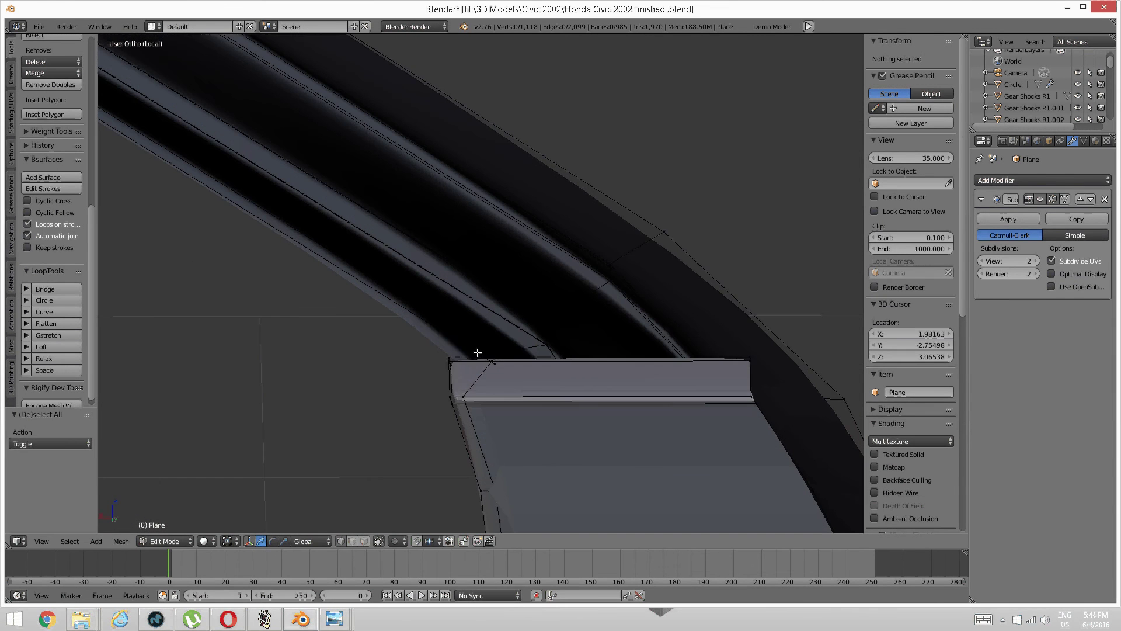
Step: Using face selection, select the four cap faces that close the middle pillar's top end
key(ctrl+Tab)
click(460, 373)
click(462, 375)
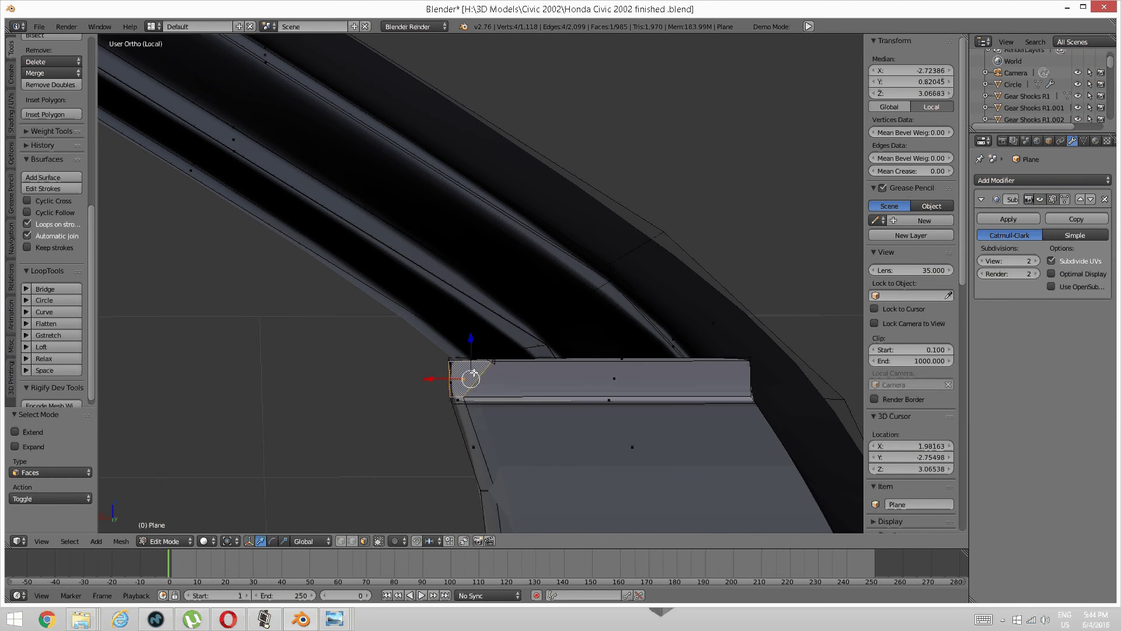
shift+click(514, 376)
middle_drag(513, 376, 476, 385)
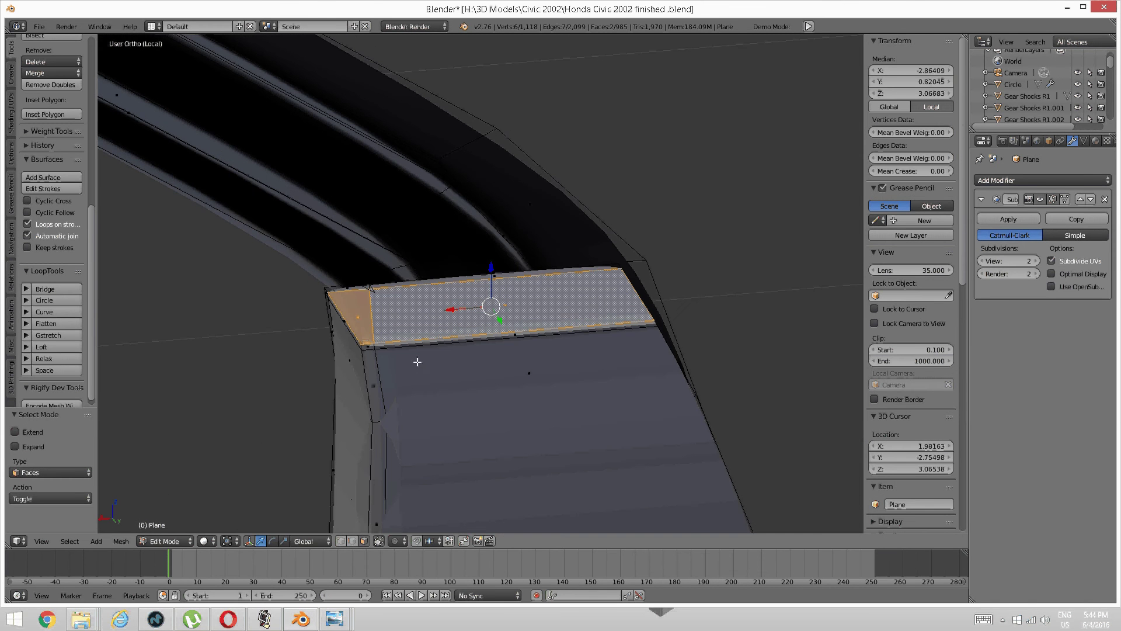
shift+middle_drag(375, 366, 437, 449)
scroll(437, 448, up, 4)
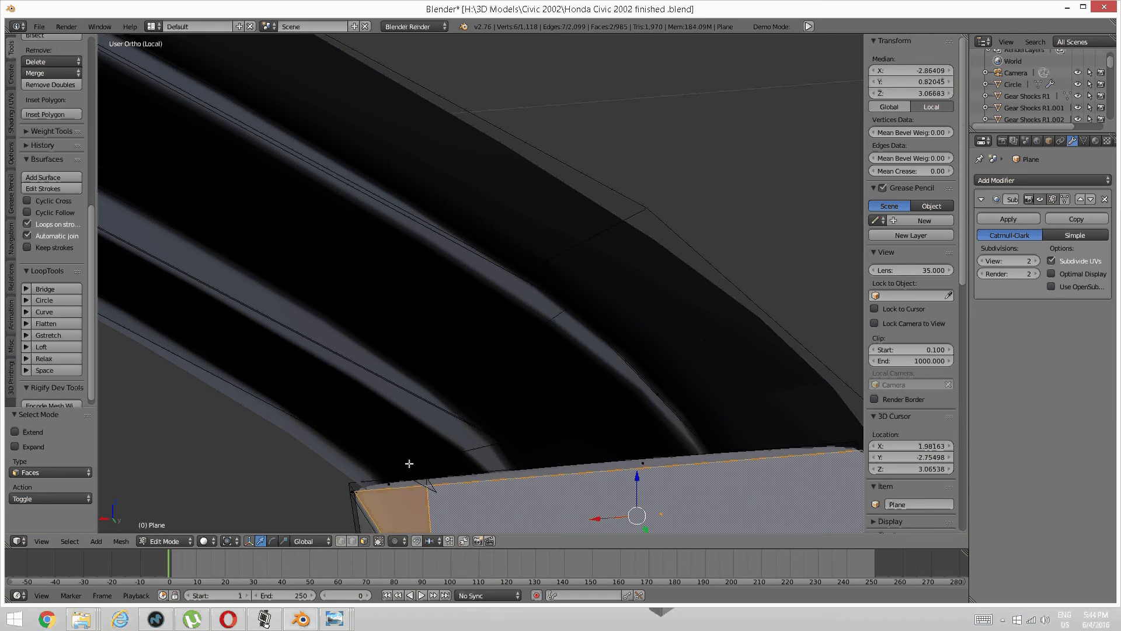
shift+click(389, 485)
shift+right_click(494, 474)
scroll(558, 453, down, 4)
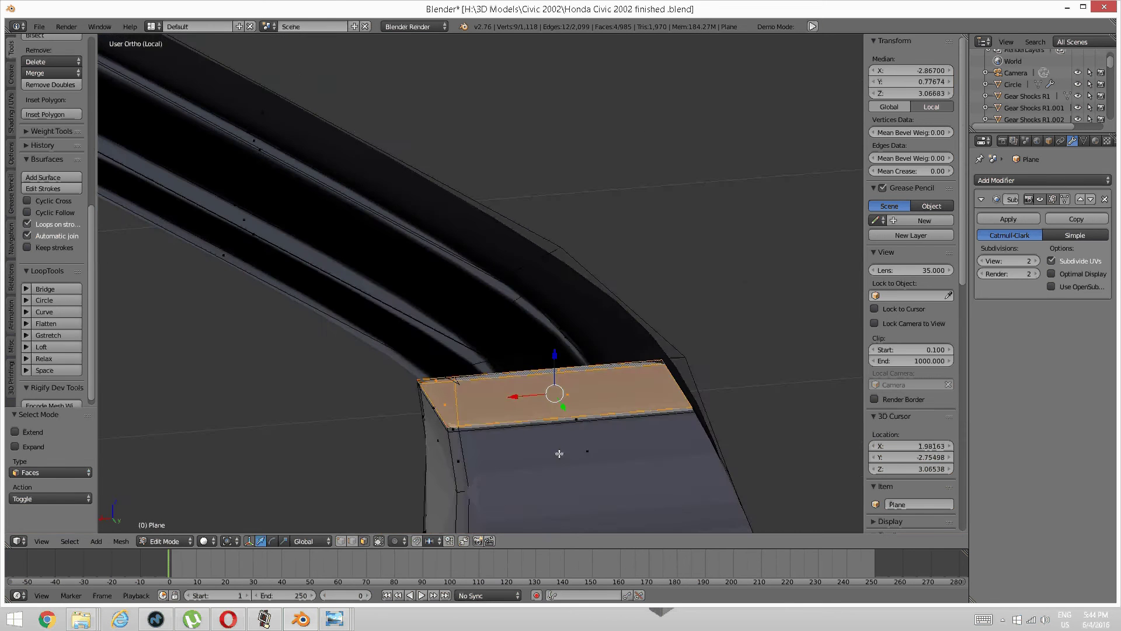
Step: Duplicate the four selected cap faces in place on the middle pillar's top
middle_drag(558, 453, 531, 463)
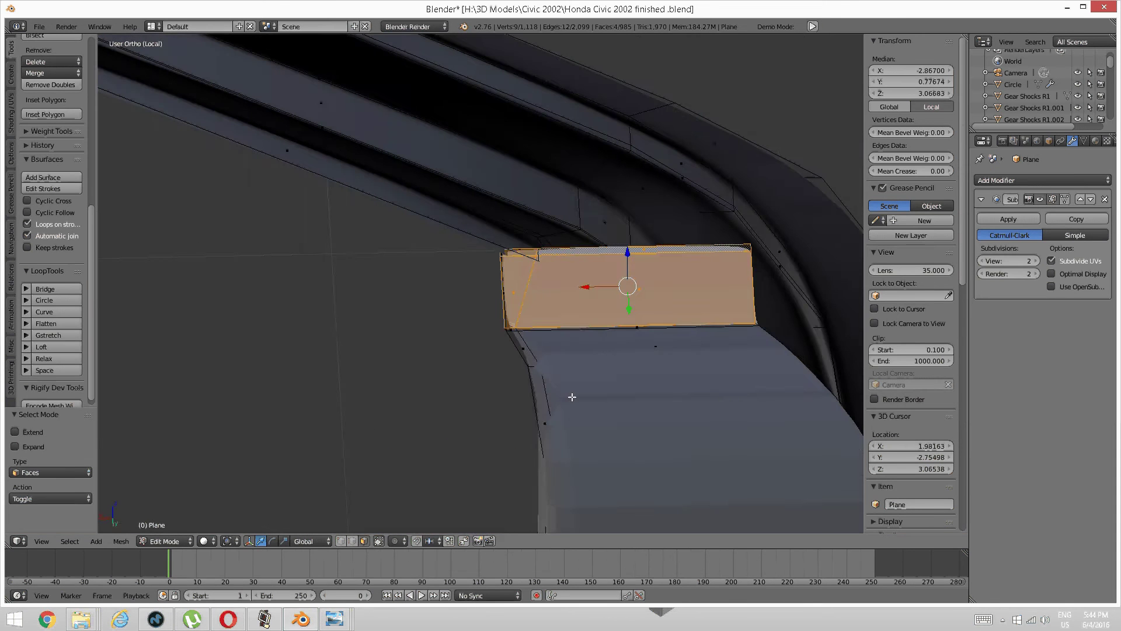
scroll(571, 396, up, 3)
middle_drag(568, 397, 516, 385)
scroll(551, 420, down, 2)
scroll(549, 388, down, 2)
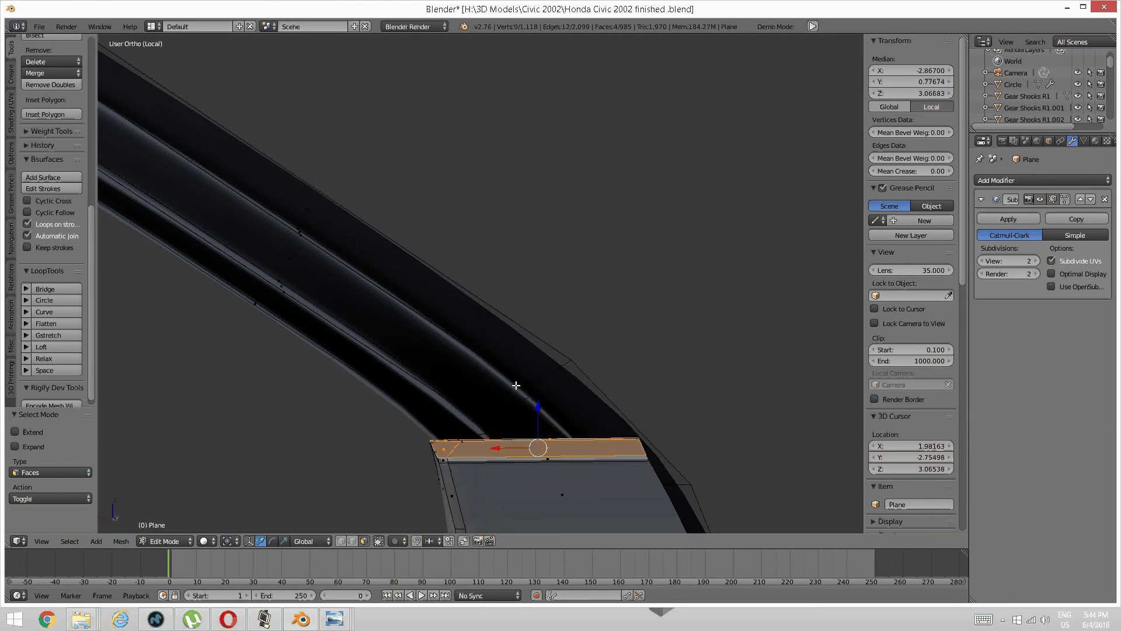
key(ctrl+KP_1)
scroll(492, 390, down, 2)
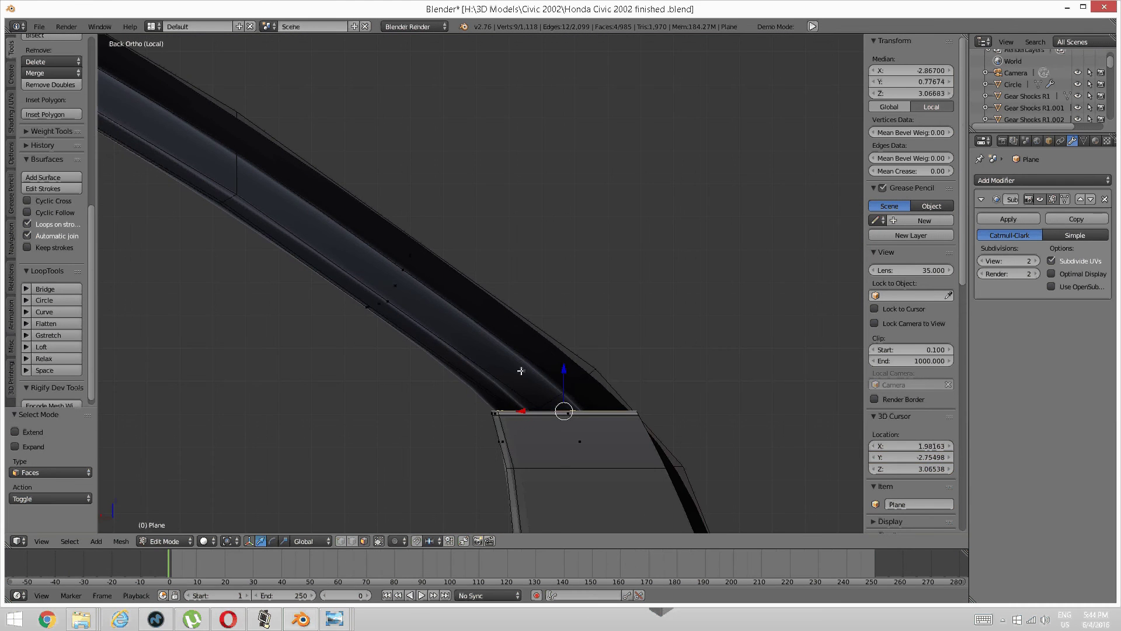
key(shift+d)
right_click(491, 372)
Step: Try to move the three narrow rim faces around the short end of the pillar top along X
middle_drag(502, 368, 536, 398)
scroll(535, 397, up, 4)
middle_drag(527, 318, 536, 321)
scroll(536, 325, up, 3)
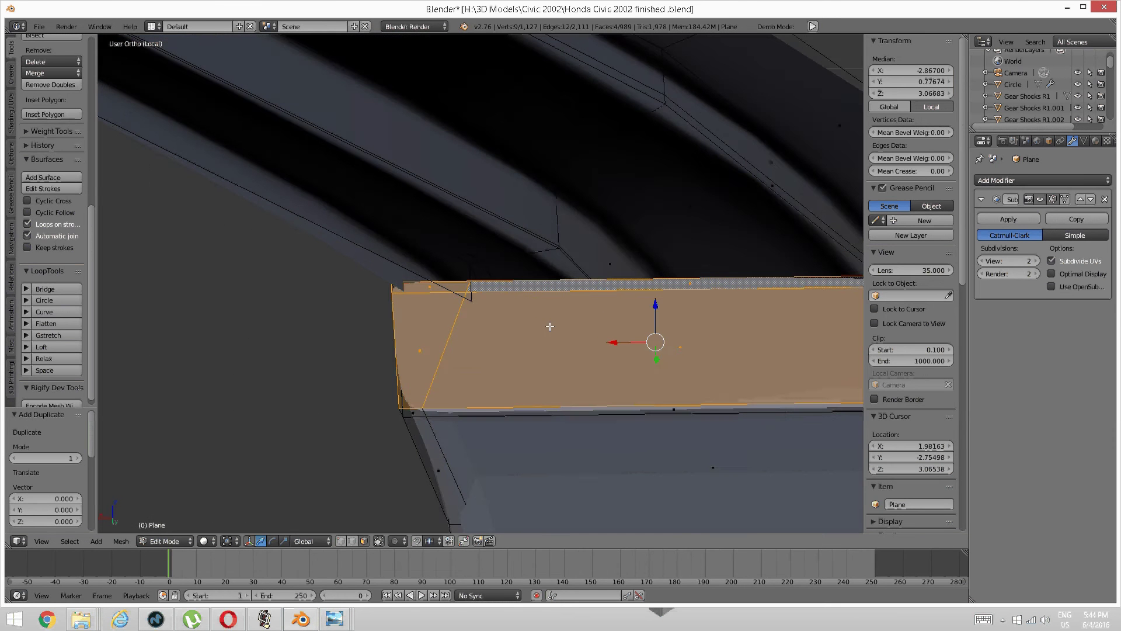
middle_drag(456, 358, 551, 270)
scroll(358, 351, up, 1)
middle_drag(358, 350, 368, 280)
key(a)
right_click(349, 281)
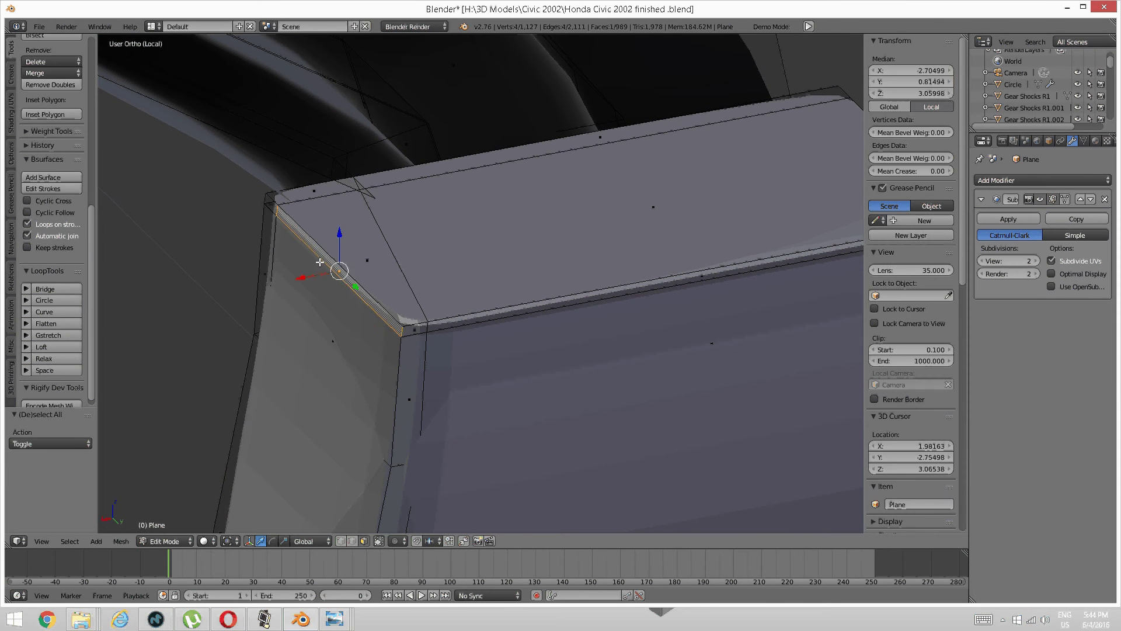
shift+right_click(269, 203)
shift+right_click(413, 328)
middle_drag(413, 328, 432, 324)
shift+middle_drag(429, 307, 224, 311)
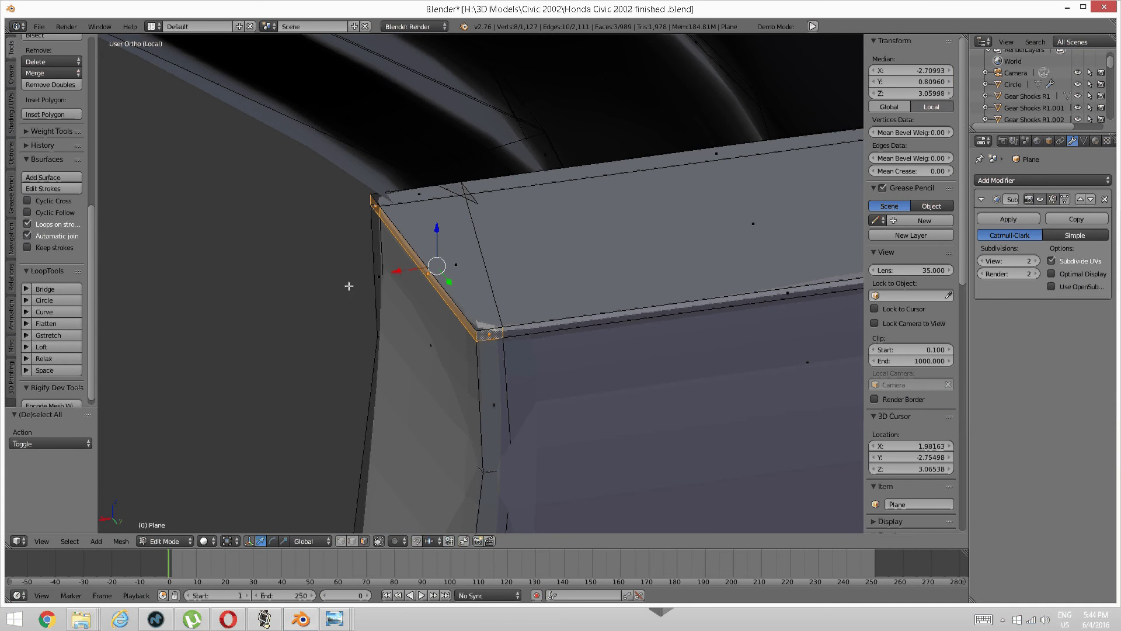
drag(395, 273, 388, 275)
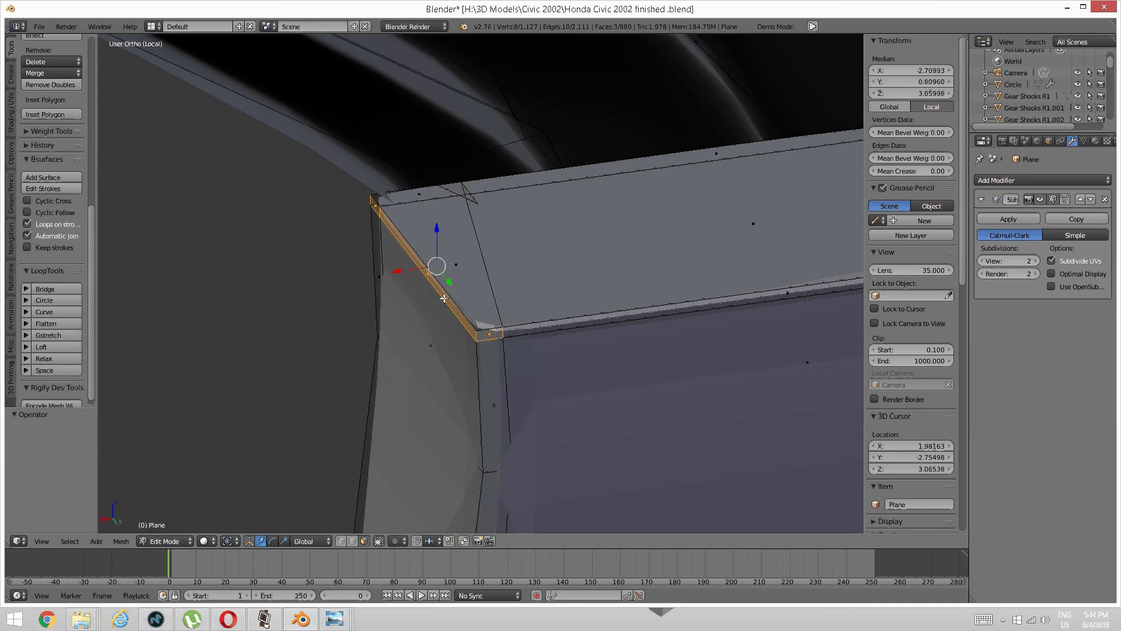
Step: Select the two narrow rim faces along the short end of the pillar top and move them 0.024 in X
right_click(390, 240)
shift+right_click(375, 207)
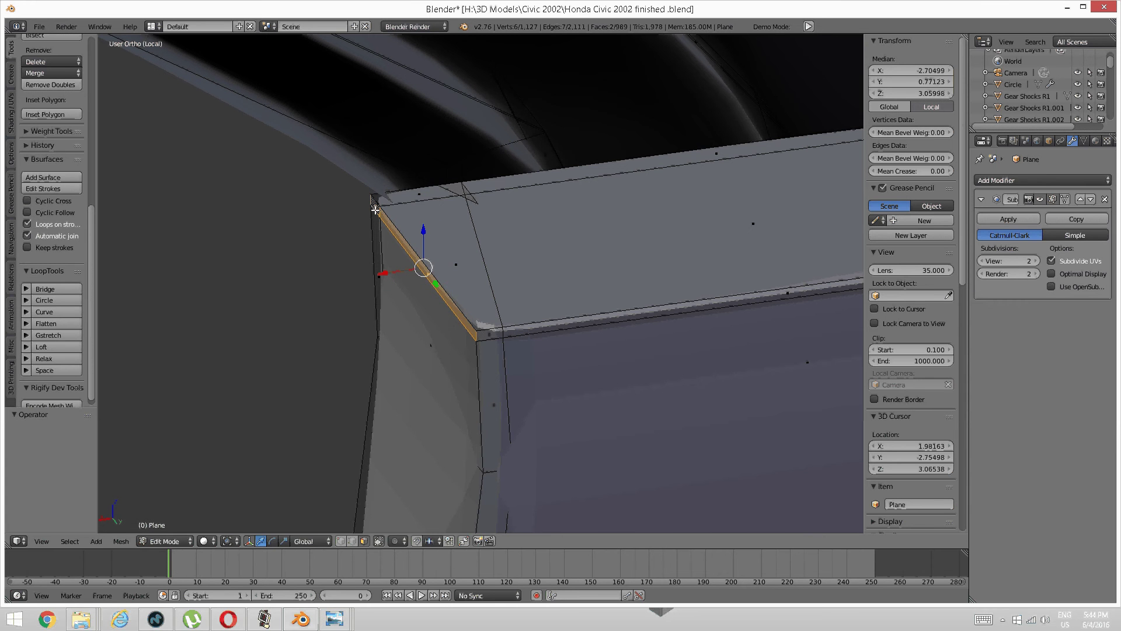
drag(382, 272, 349, 279)
middle_drag(331, 291, 336, 293)
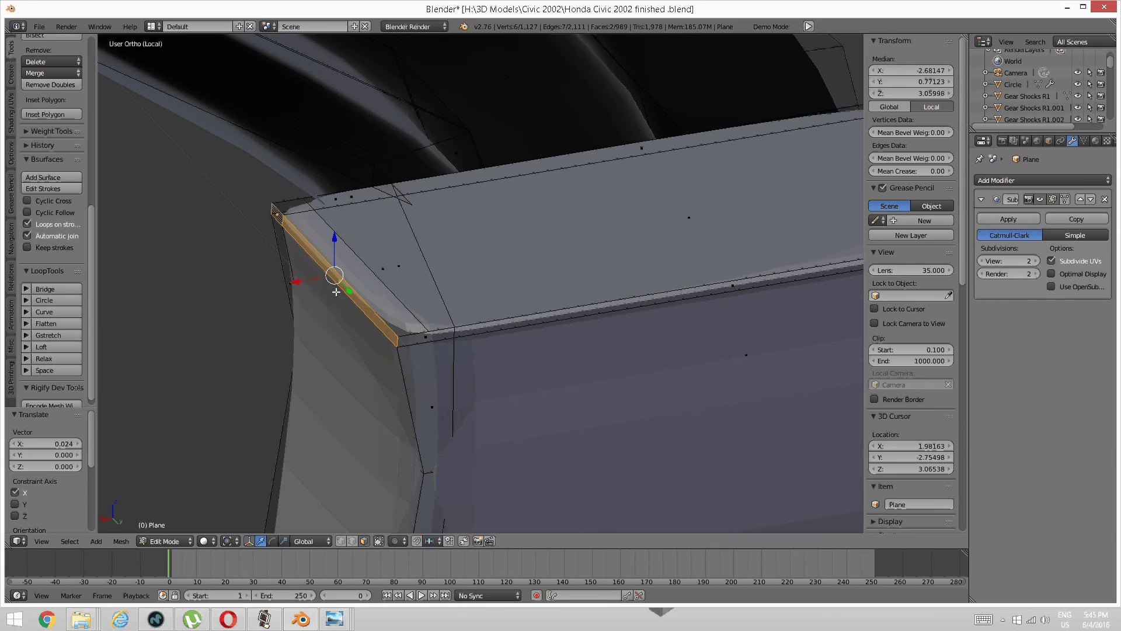
Step: Using edge selection, move the two edges crossing the pillar's narrow side below the cap about 0.026 in X, and clear the selection
key(a)
key(ctrl+Tab)
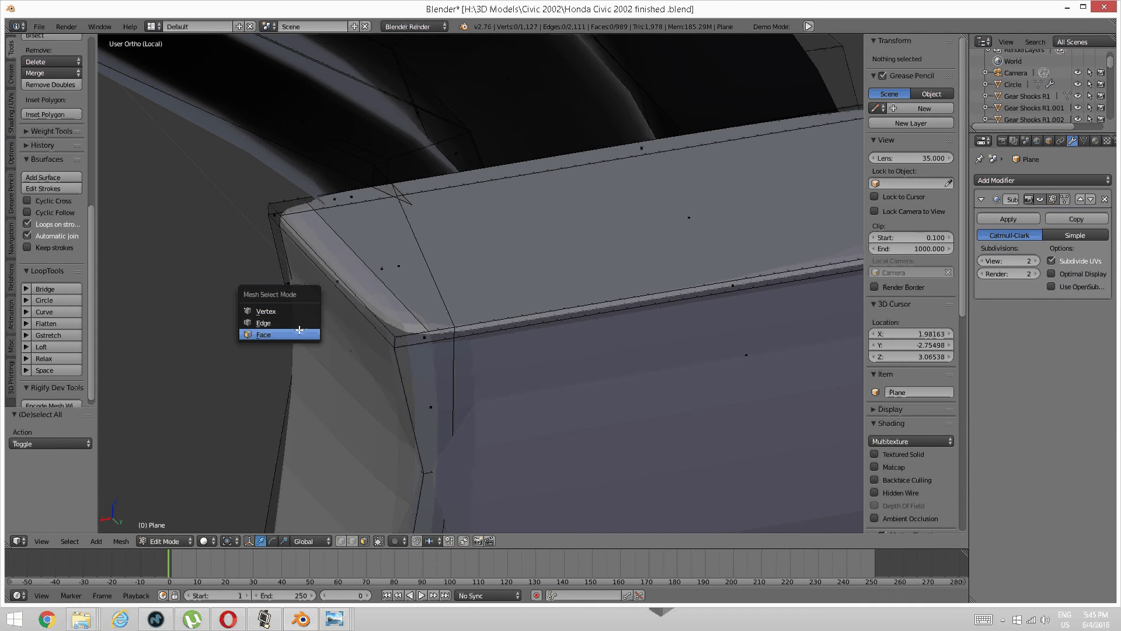
click(264, 322)
right_click(353, 403)
middle_drag(353, 403, 206, 392)
shift+right_click(127, 368)
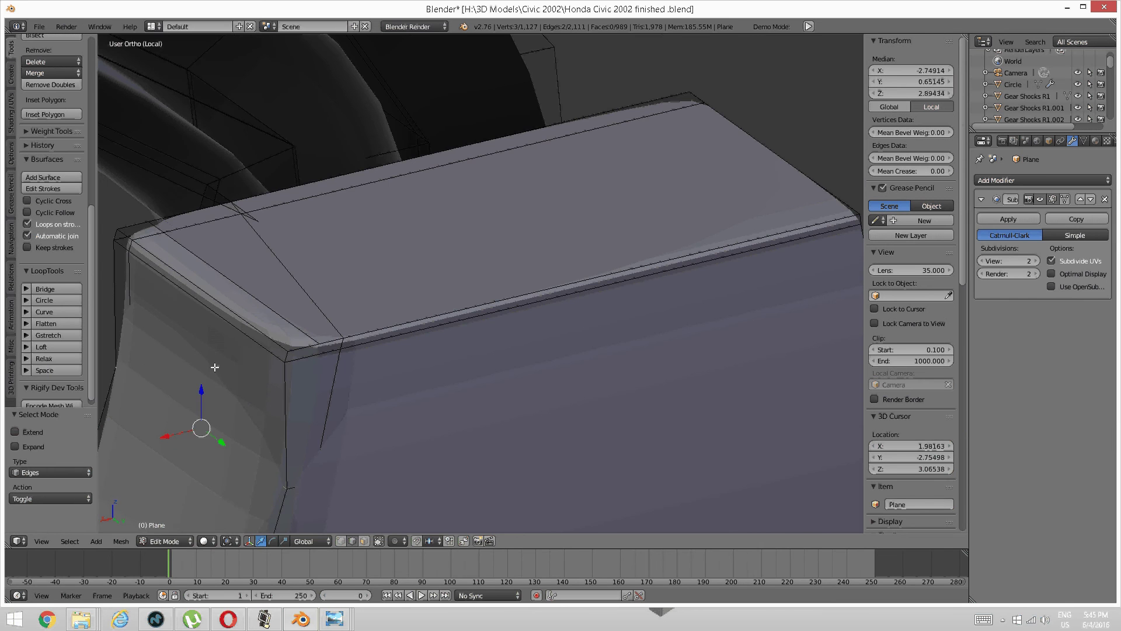
middle_drag(128, 368, 311, 411)
key(g)
key(x)
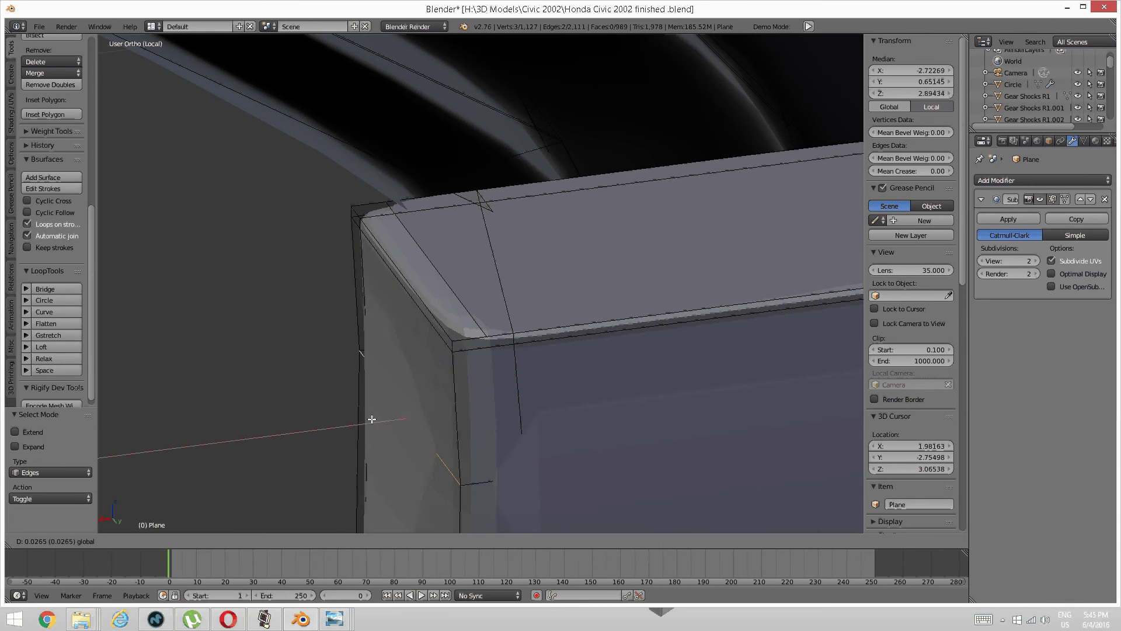
click(375, 419)
middle_drag(375, 419, 520, 318)
key(a)
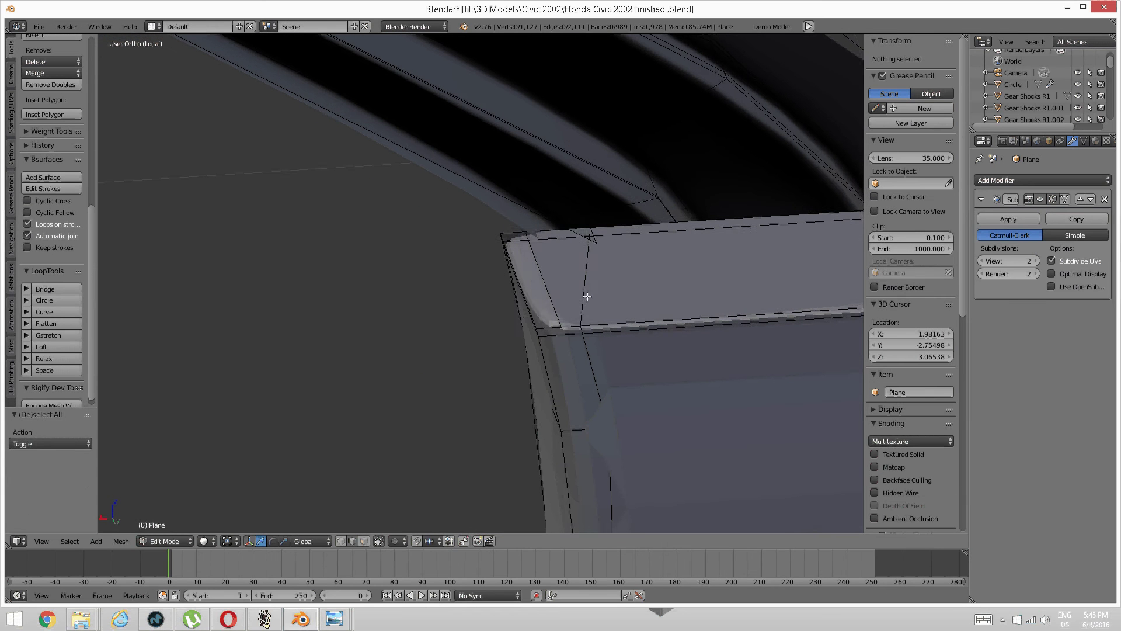
Step: Select the two edges at the short end of the duplicated cap and move them 0.013 in X
key(ctrl+Tab)
click(554, 295)
scroll(594, 271, up, 3)
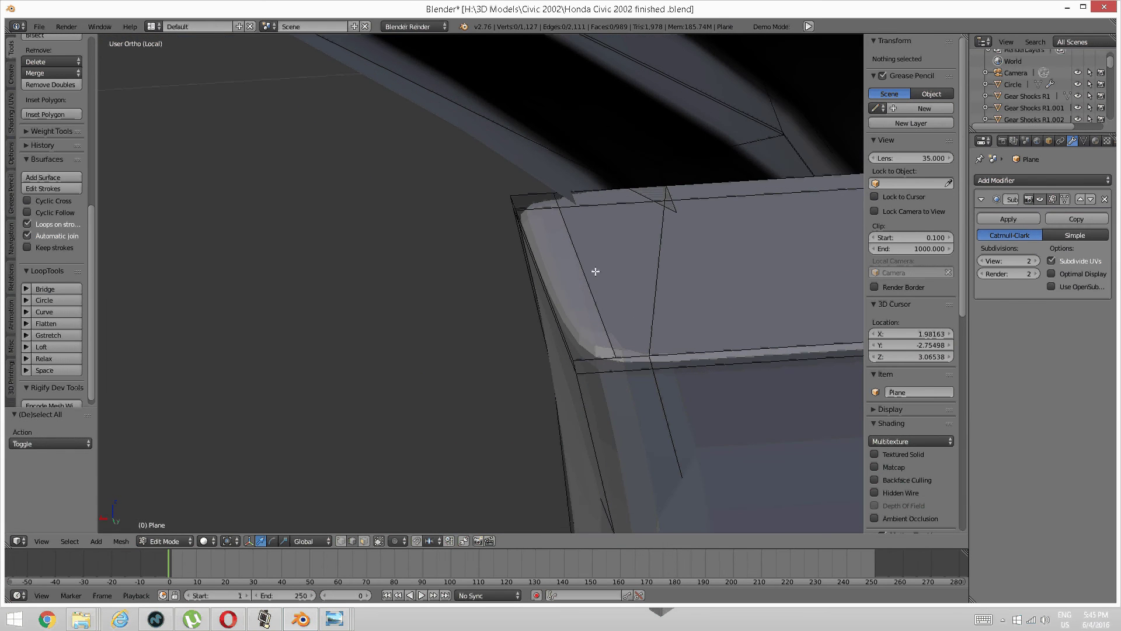
shift+drag(595, 271, 574, 275)
right_click(573, 287)
shift+right_click(533, 203)
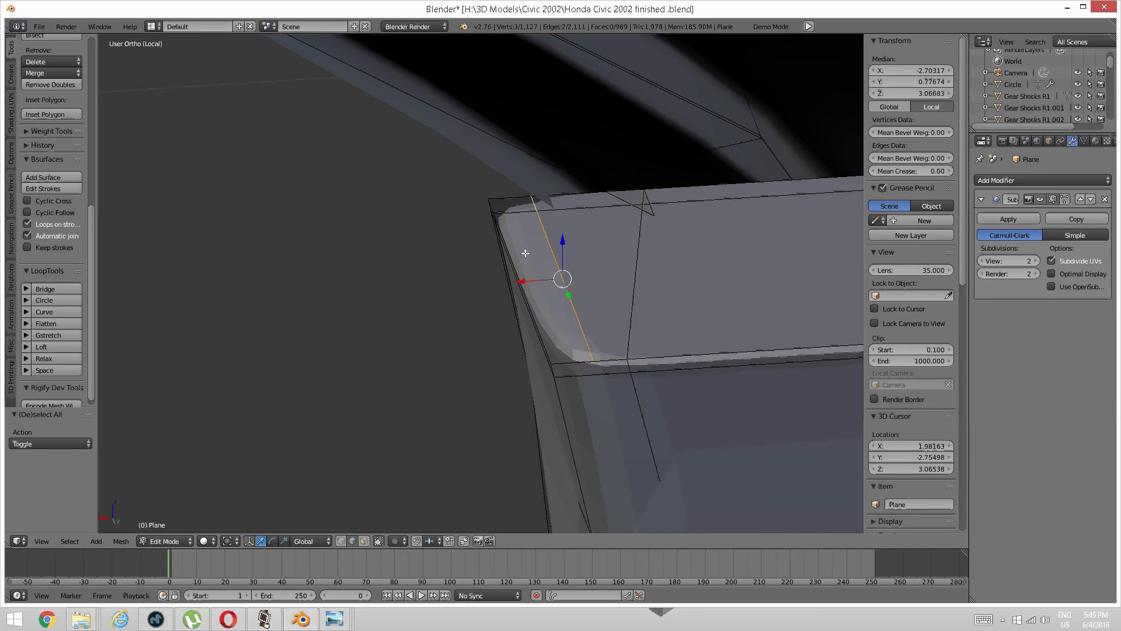
key(g)
key(x)
click(543, 260)
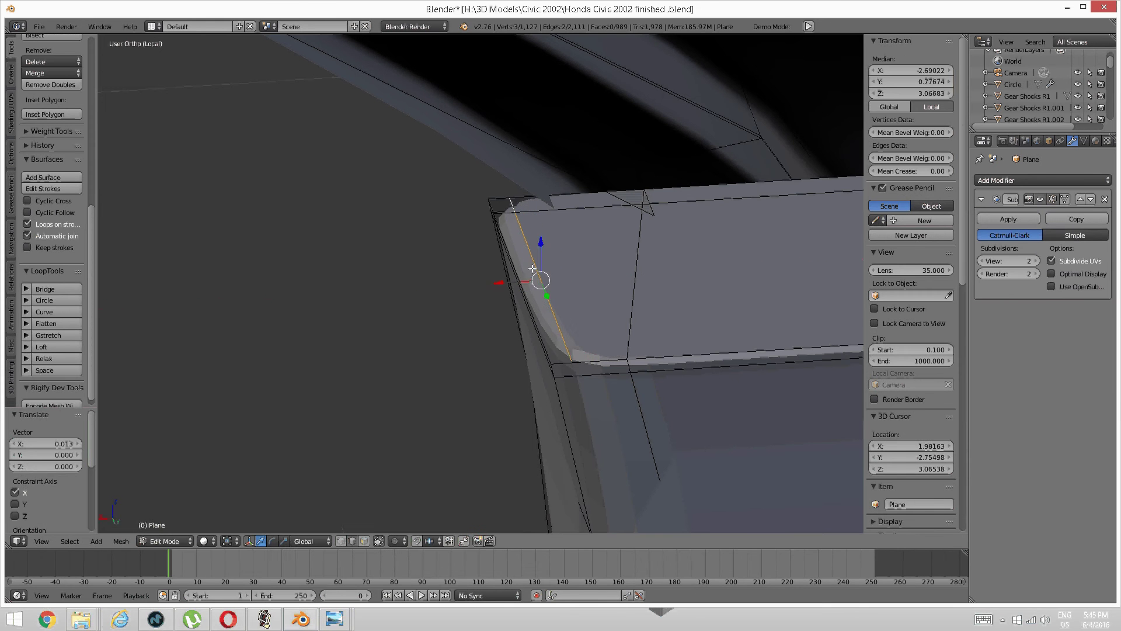
Step: Isolate the duplicated cap by selecting its faces, inverting the selection and hiding the rest of the mesh
scroll(543, 260, down, 4)
scroll(543, 261, down, 4)
middle_drag(548, 273, 486, 346)
scroll(545, 271, up, 3)
key(a)
key(ctrl+Tab)
click(456, 298)
scroll(442, 349, up, 3)
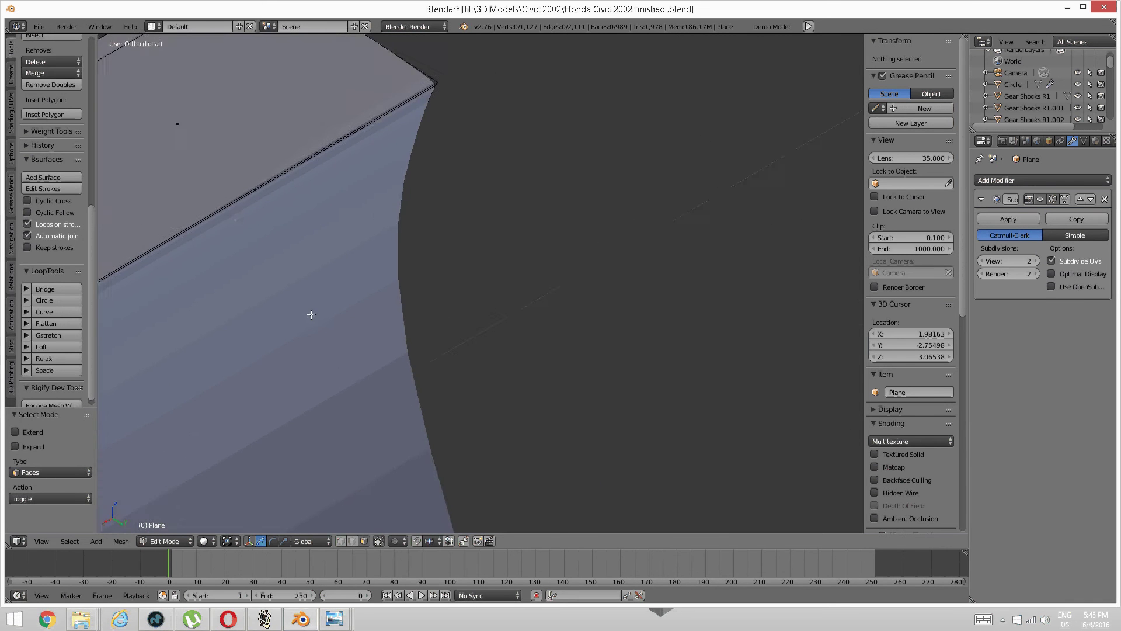
shift+middle_drag(310, 313, 642, 448)
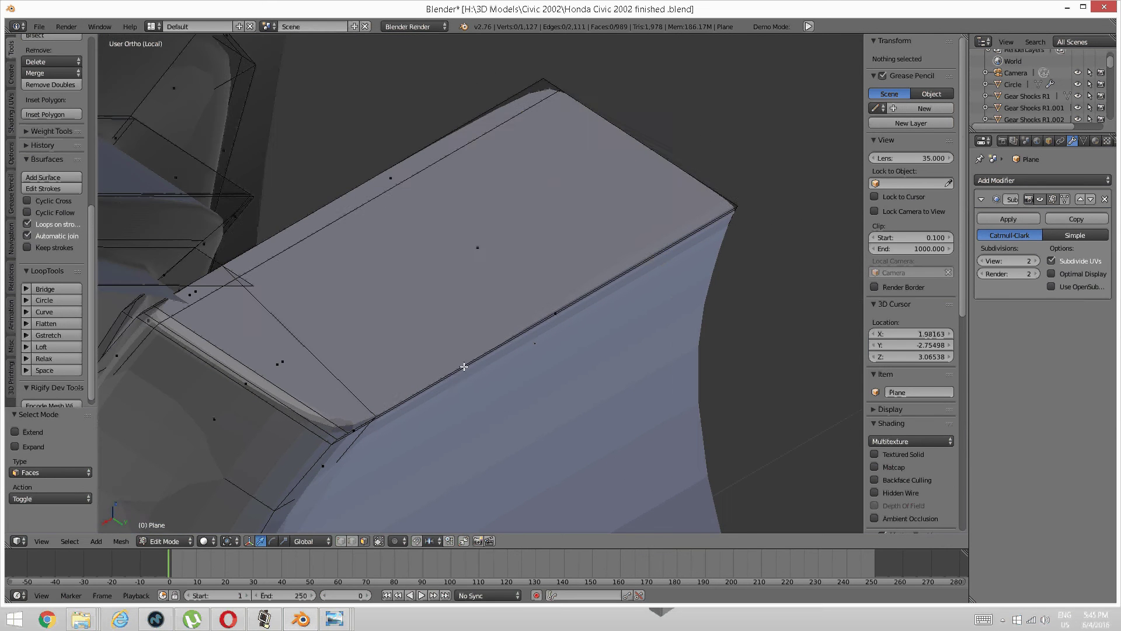
right_click(395, 356)
key(ctrl+i)
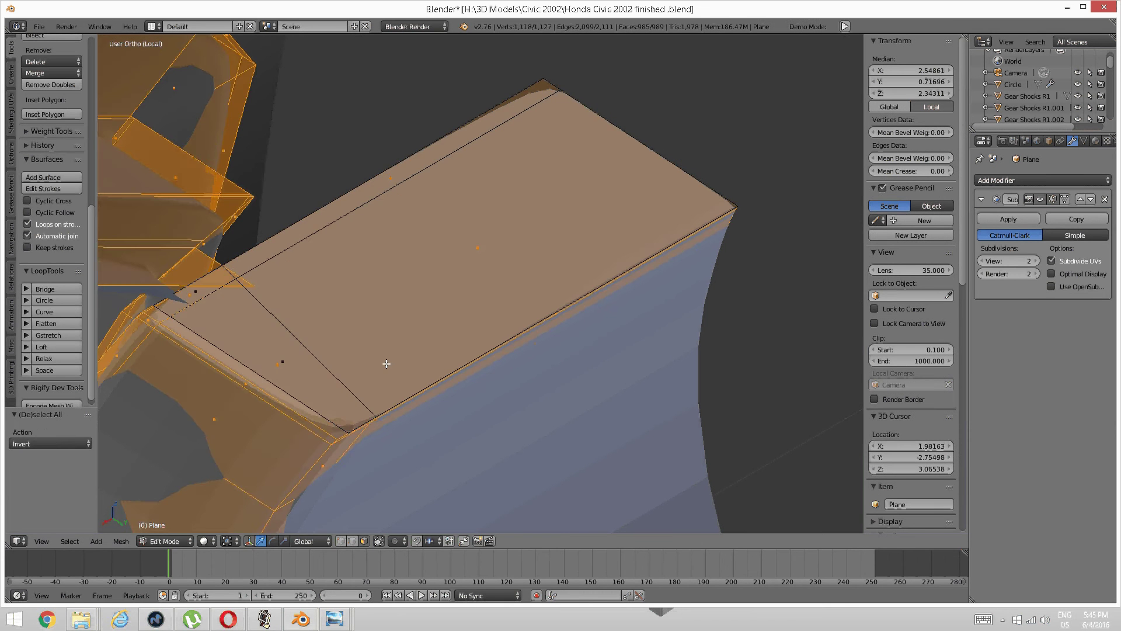
key(h)
Step: Move the two edges along the duplicated cap's long outer side -0.026 in Y, then reveal the hidden geometry and clear the selection
key(ctrl+Tab)
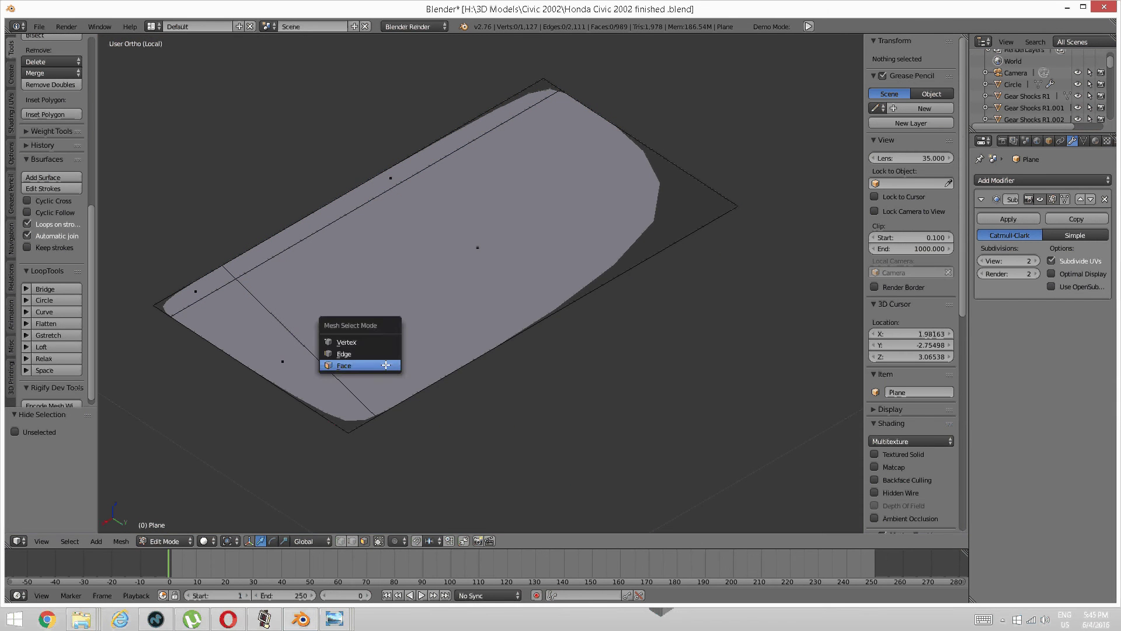
click(361, 354)
right_click(370, 434)
shift+right_click(433, 397)
middle_drag(378, 380, 409, 376)
drag(398, 317, 368, 310)
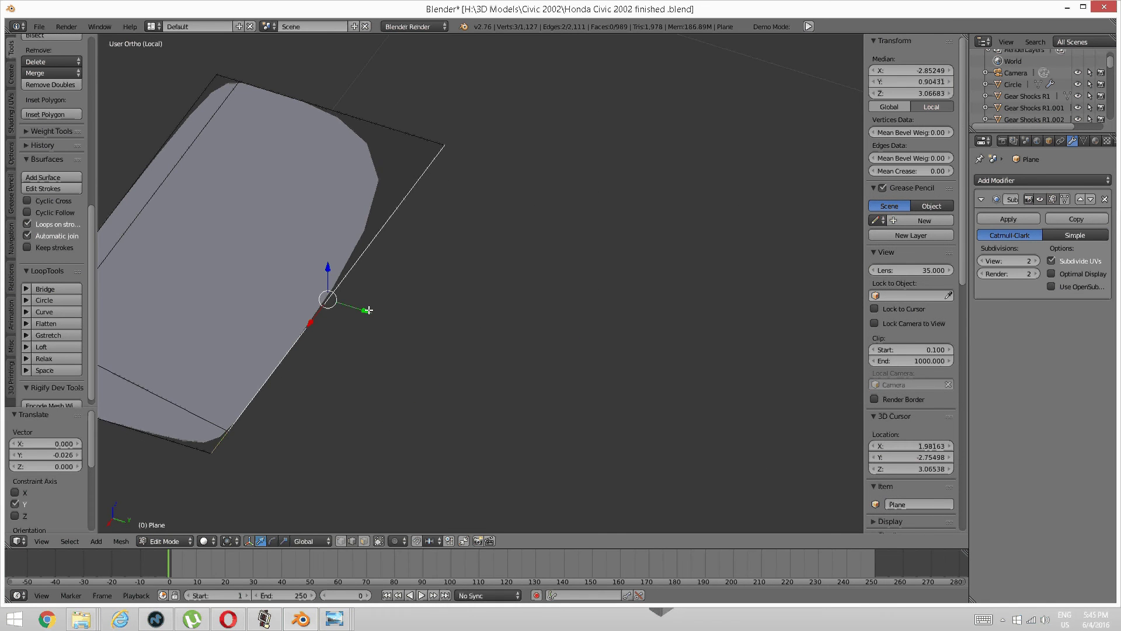
key(alt+h)
middle_drag(310, 292, 325, 283)
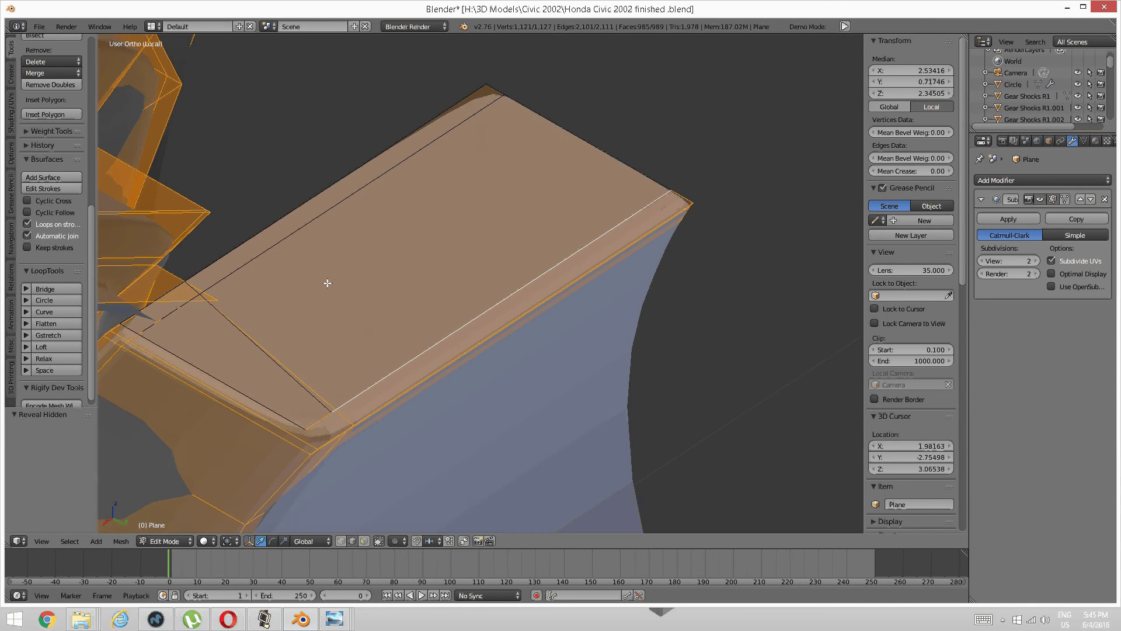
key(a)
Step: Using face selection, select all linked faces of the duplicated cap under the roof frame
scroll(468, 332, down, 3)
middle_drag(470, 334, 446, 318)
scroll(490, 343, up, 1)
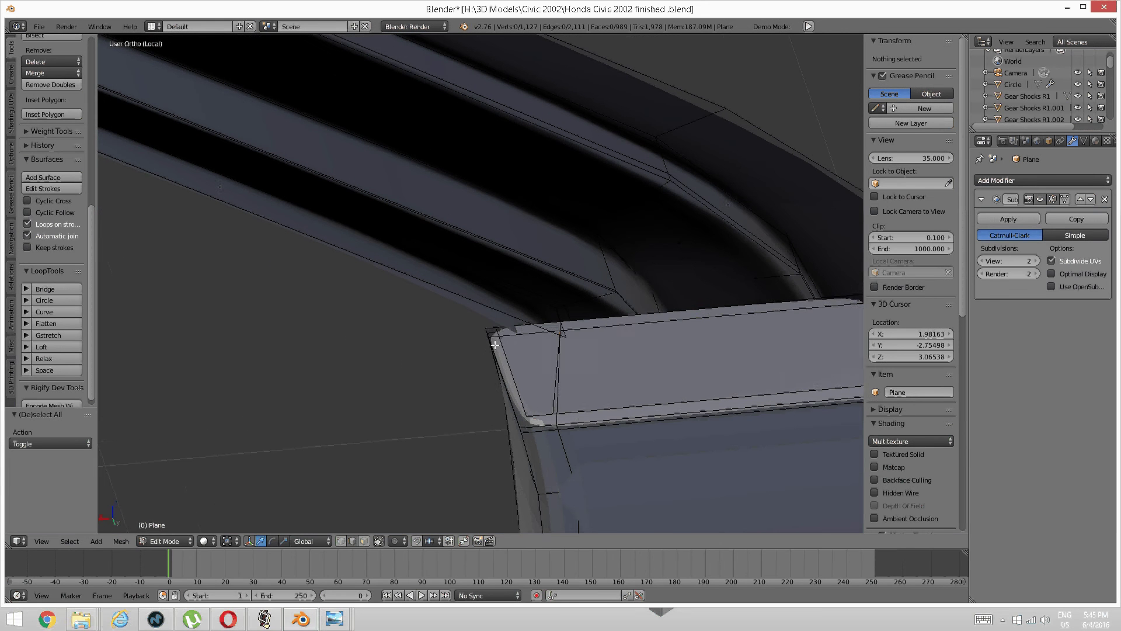
key(ctrl+Tab)
click(453, 357)
right_click(625, 375)
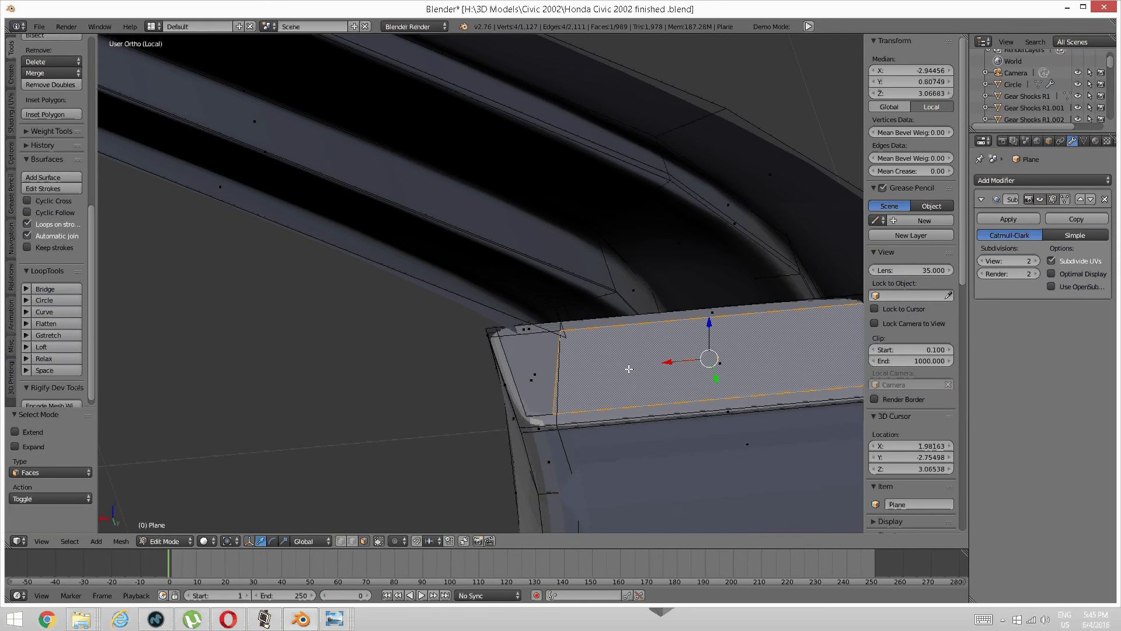
key(a)
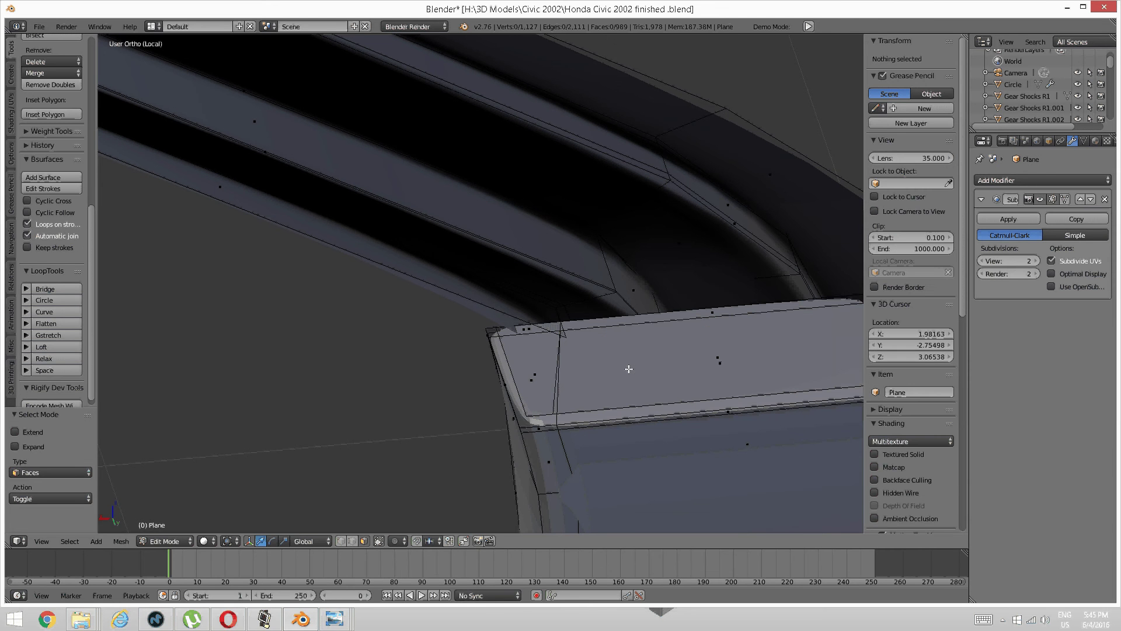
right_click(629, 358)
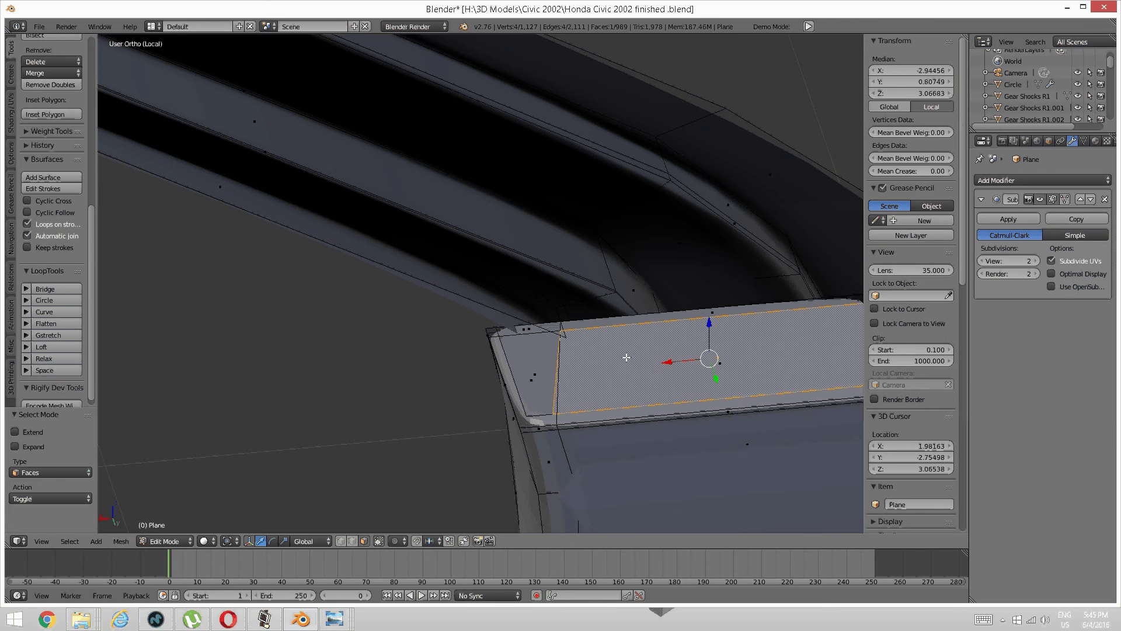
key(ctrl+l)
Step: In the back view, extrude the duplicated cap 0.503 upward in Z
middle_drag(627, 357, 624, 325)
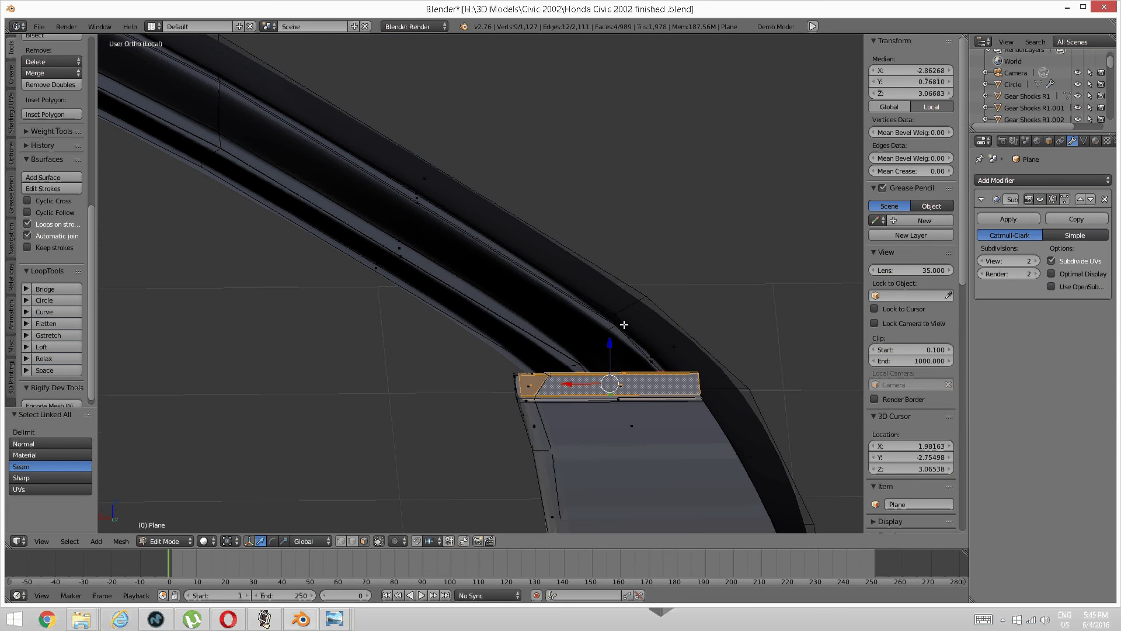
key(ctrl+KP_1)
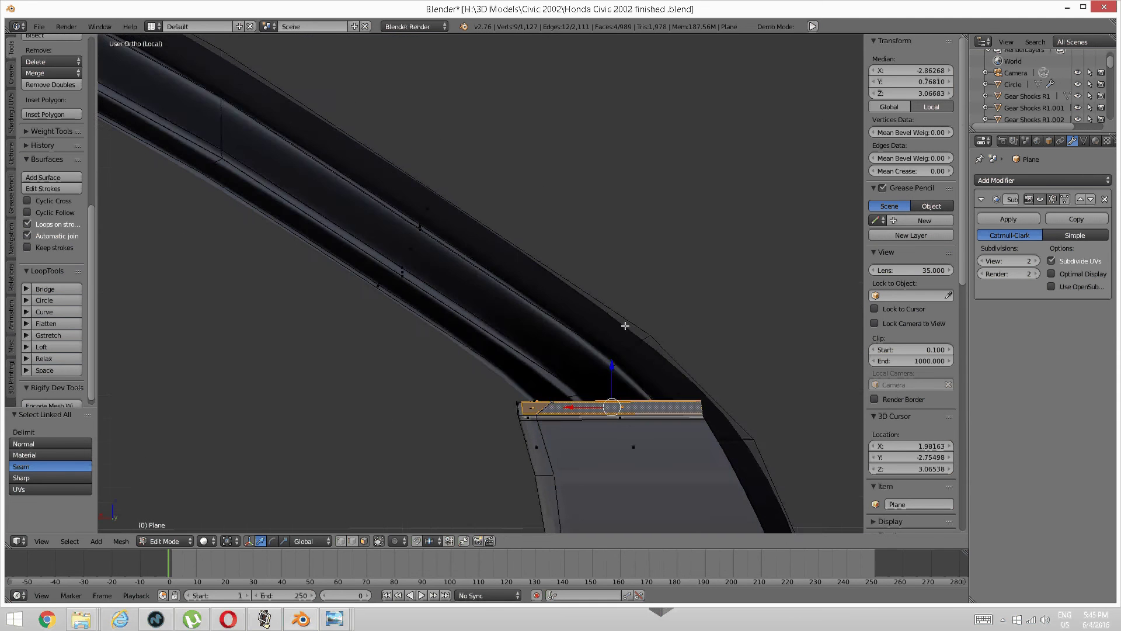
scroll(614, 318, down, 3)
shift+middle_drag(563, 354, 606, 416)
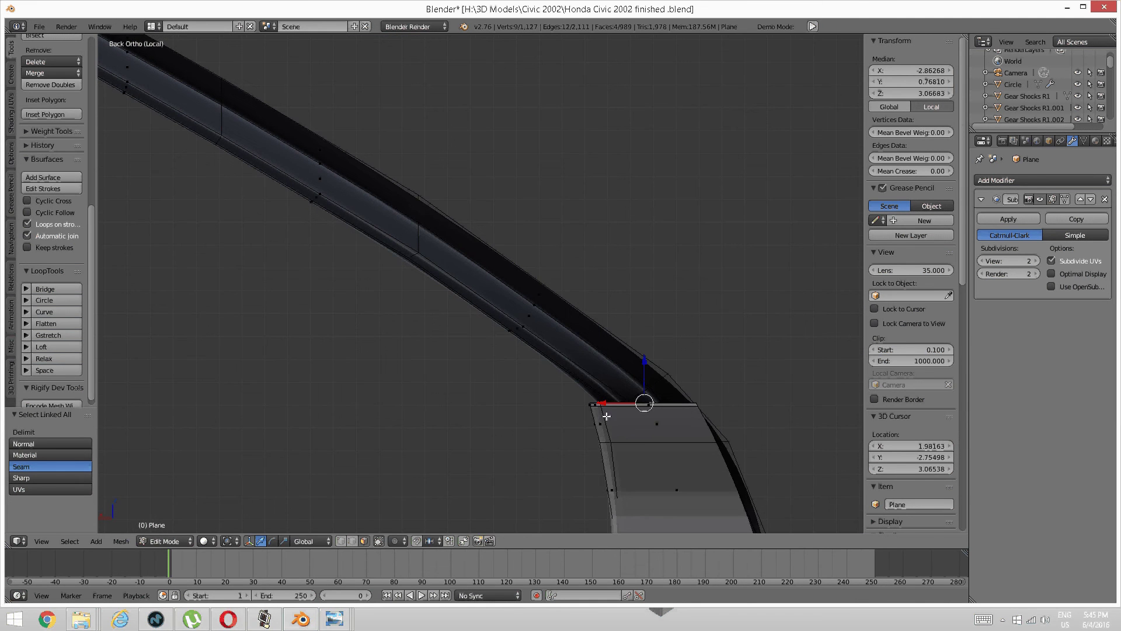
key(e)
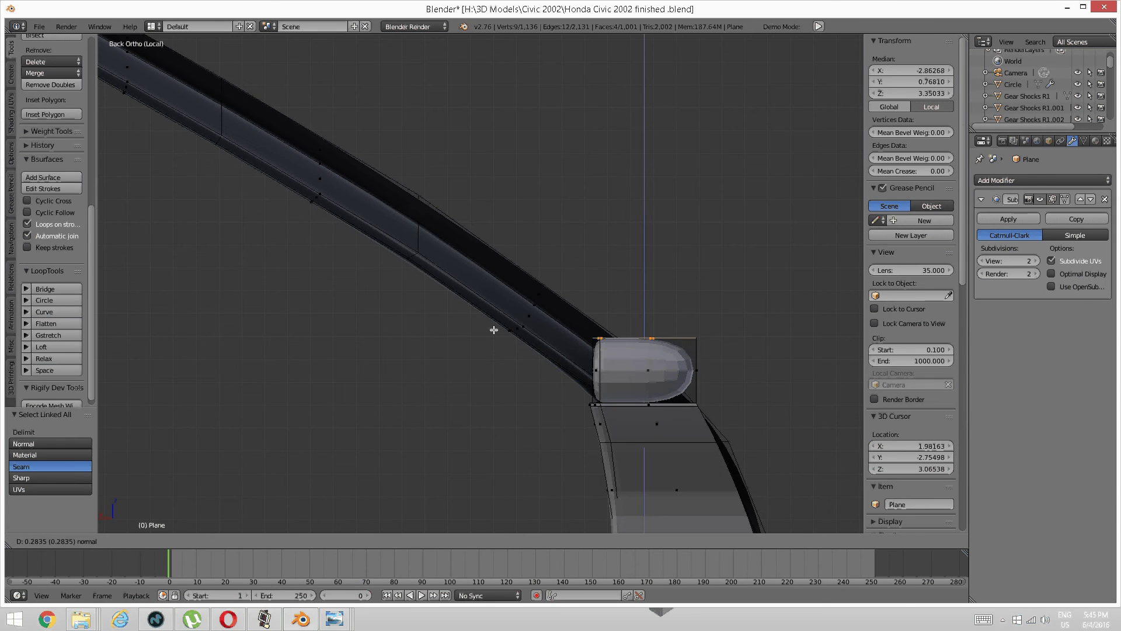
click(593, 258)
Step: Move the extruded end along the roof frame by 2.343 in X and 0.982 in Z, and rotate it -47.115°
scroll(574, 266, down, 2)
shift+middle_drag(574, 266, 657, 294)
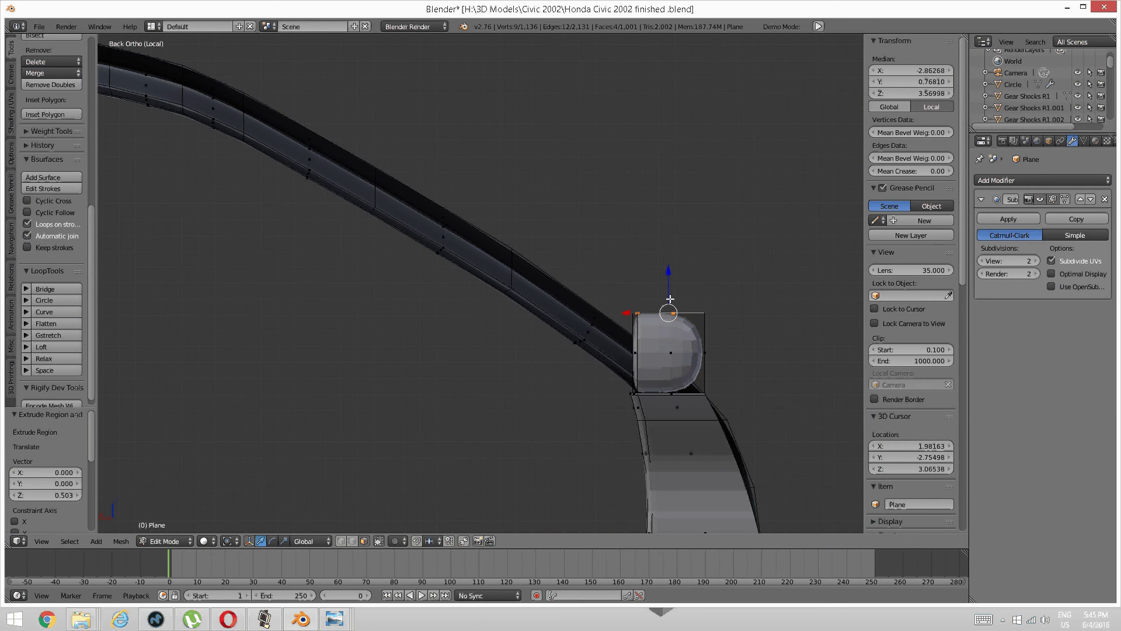
drag(670, 299, 299, 143)
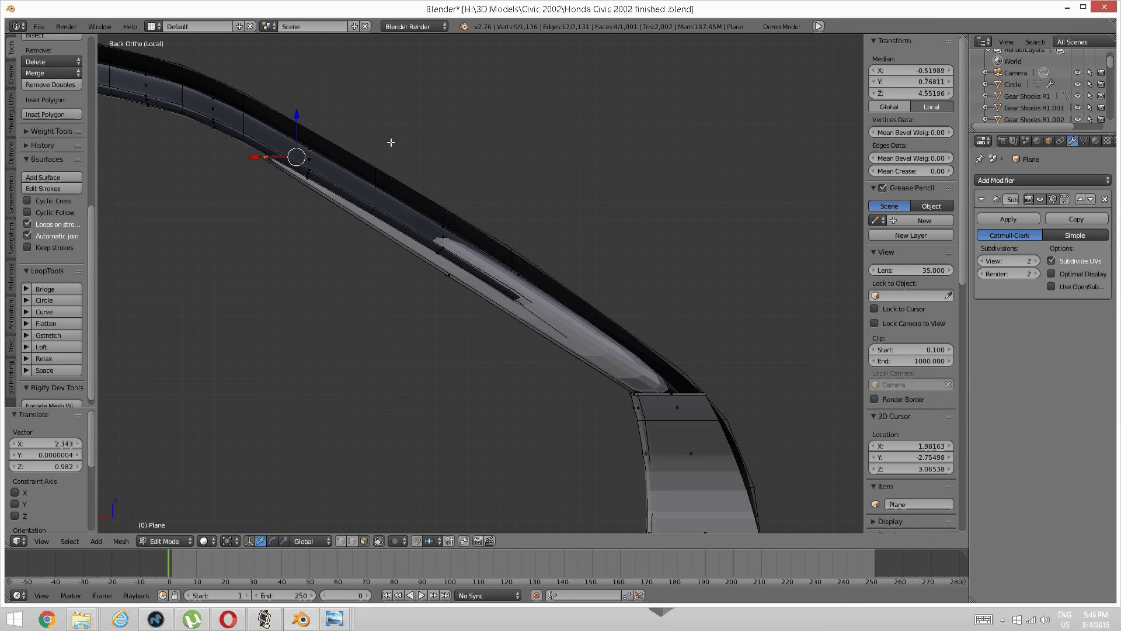
key(r)
click(346, 93)
Step: Move the extruded end another 0.349 in X and 0.257 in Z, and shift it 0.699 in Y
shift+middle_drag(260, 151, 444, 231)
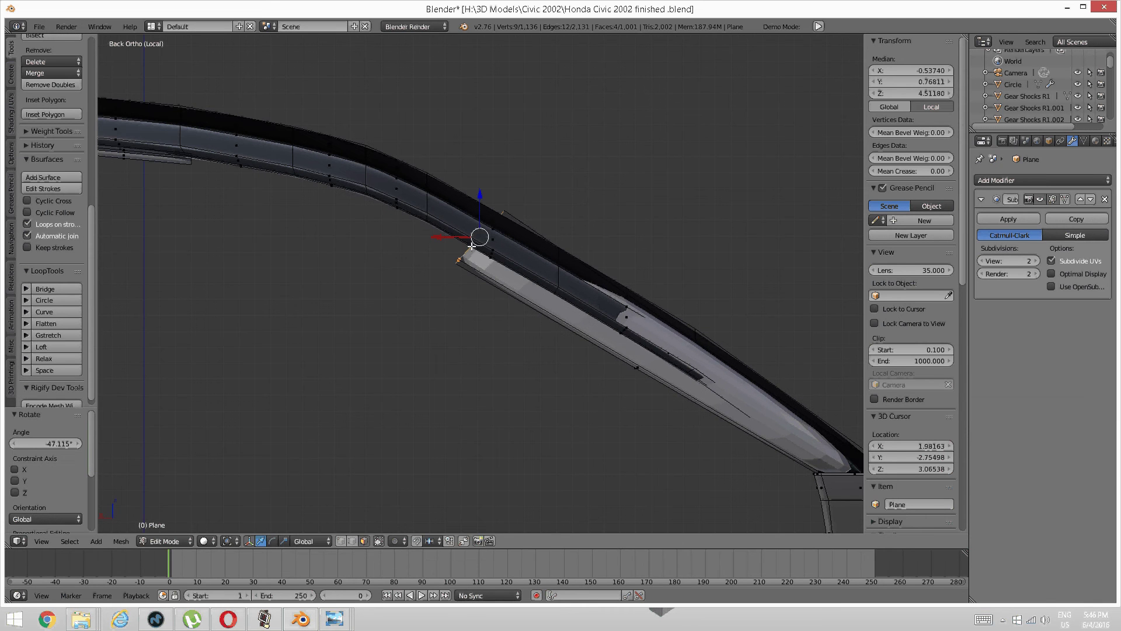
key(g)
click(415, 205)
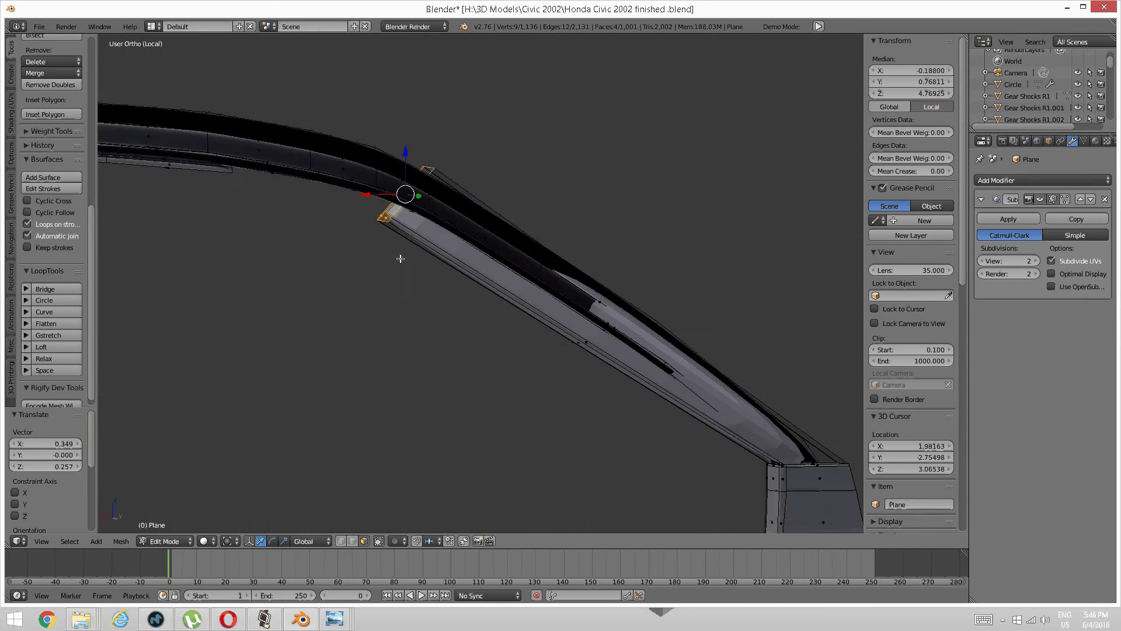
middle_drag(415, 205, 333, 209)
drag(311, 202, 489, 201)
middle_drag(502, 229, 440, 253)
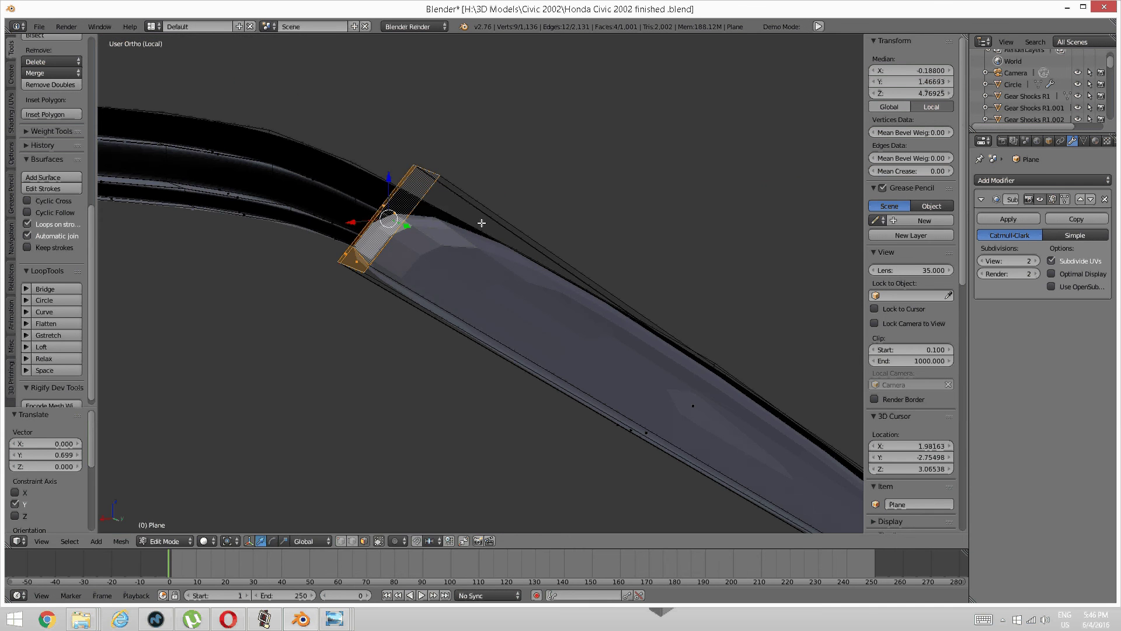
Step: Add one centred loop cut across the extruded trim, nudge the loop slightly in Y, and clear the selection
middle_drag(458, 342, 490, 257)
key(a)
key(ctrl+r)
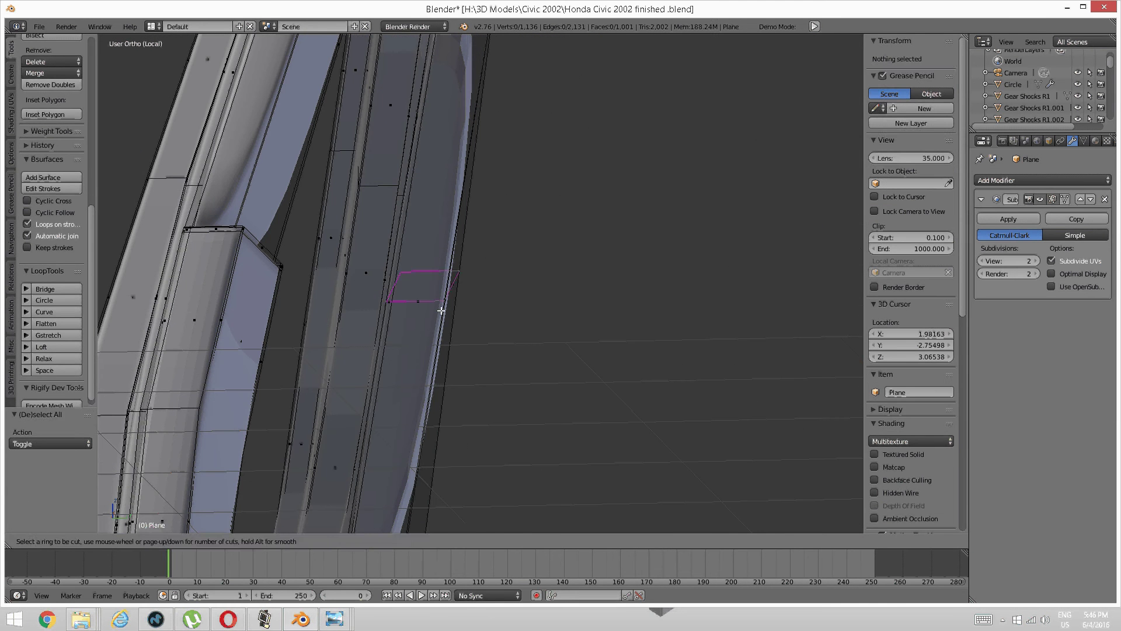
click(442, 310)
click(441, 311)
click(442, 311)
middle_drag(410, 308, 390, 306)
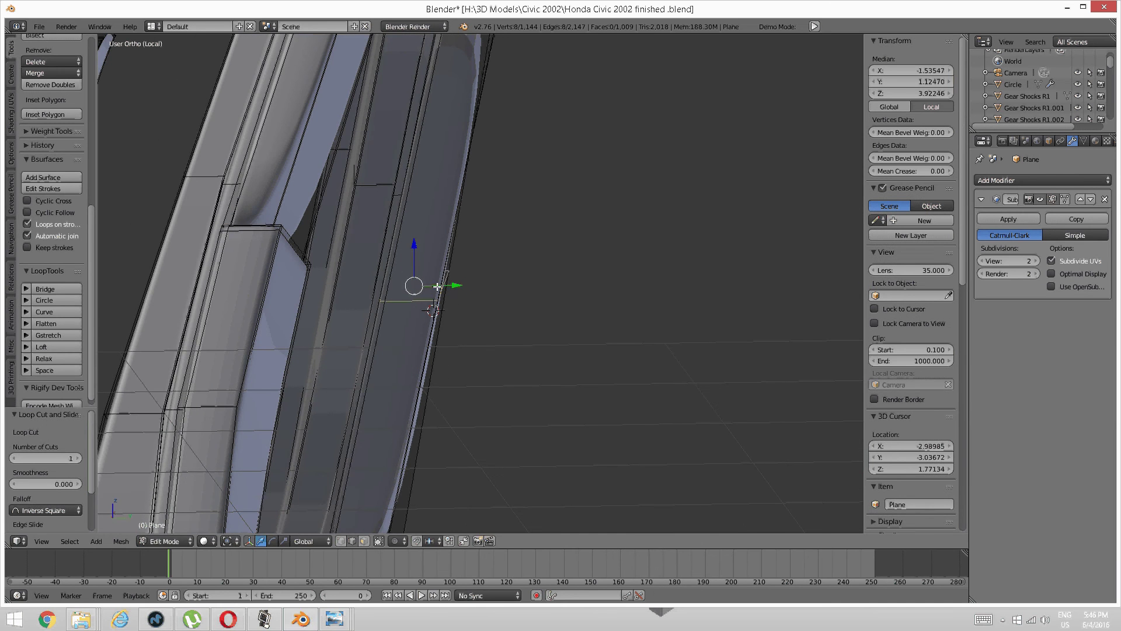
drag(452, 286, 453, 282)
middle_drag(453, 283, 433, 272)
key(a)
Step: Select the two faces at the lower corner of the trim's upper end and raise them about 0.045 in Z
key(ctrl+KP_1)
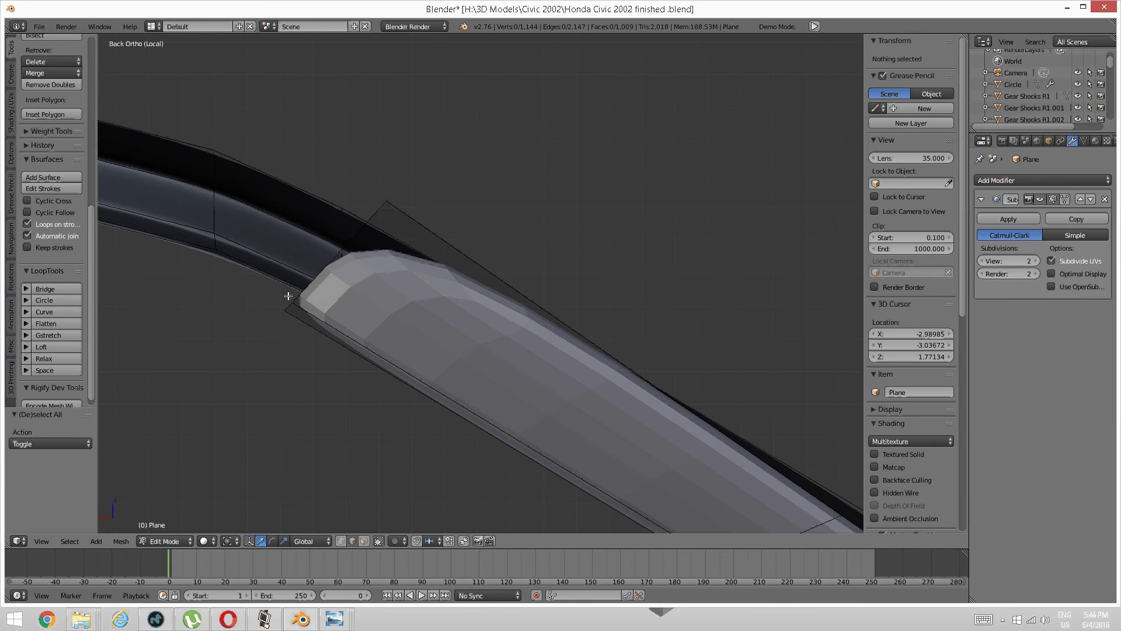
middle_drag(287, 297, 423, 299)
scroll(409, 317, up, 3)
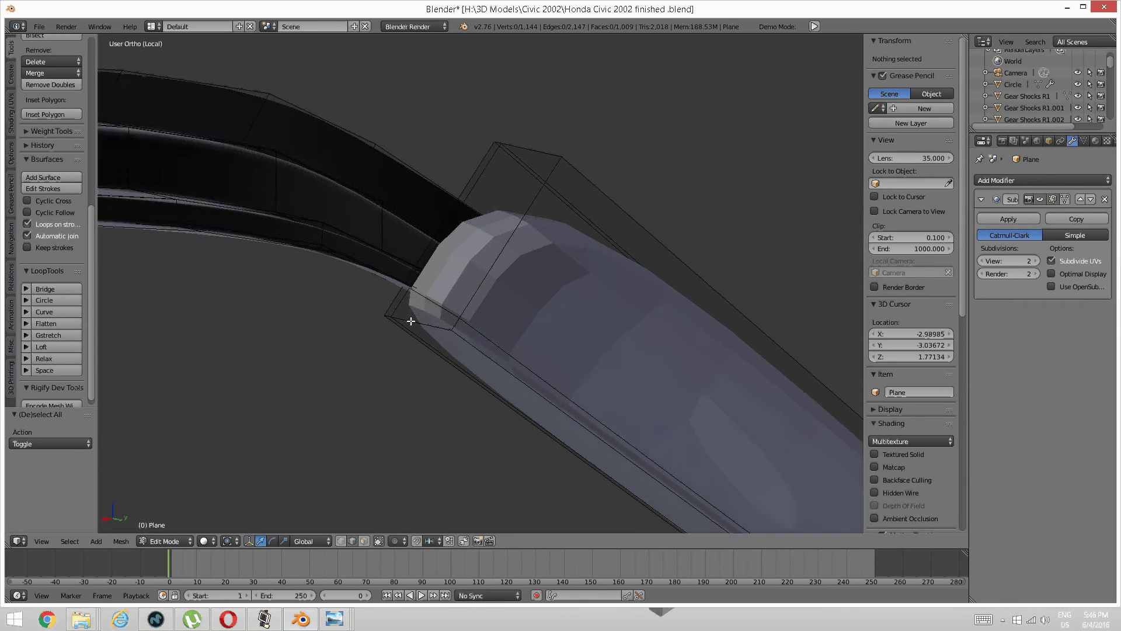
right_click(393, 321)
key(ctrl+Tab)
click(385, 314)
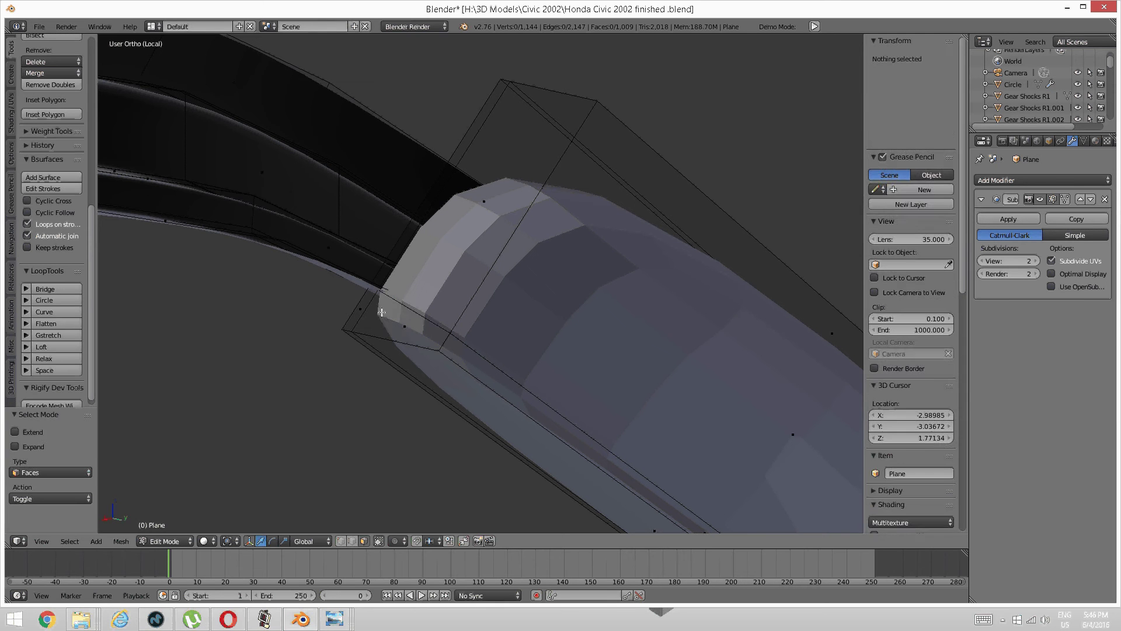
right_click(403, 327)
shift+right_click(413, 303)
middle_drag(413, 303, 372, 268)
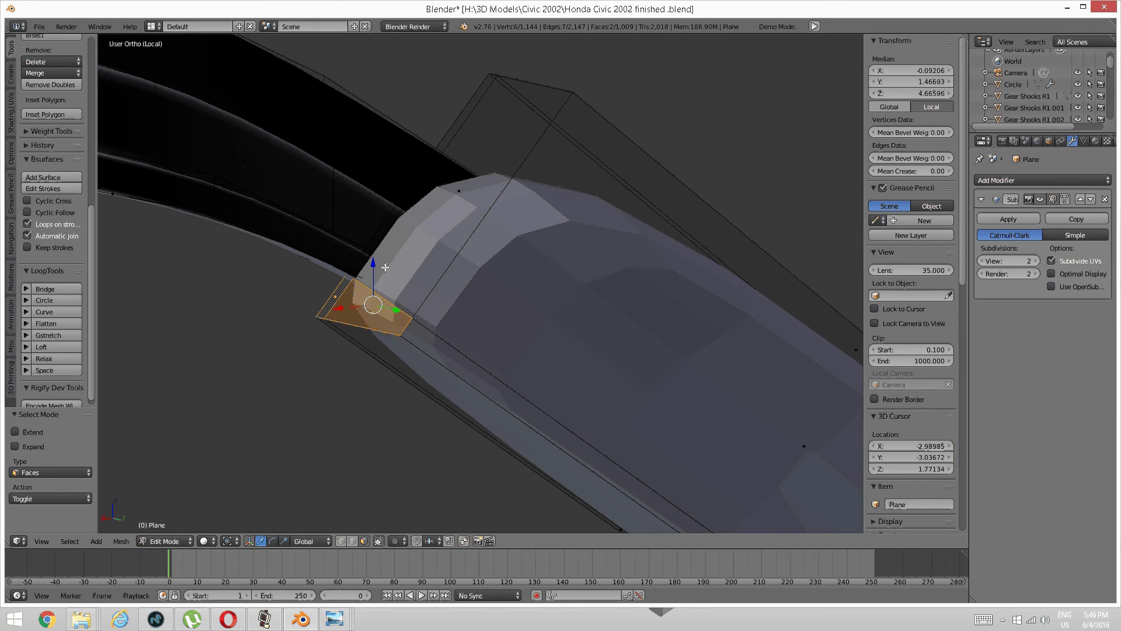
key(g)
key(z)
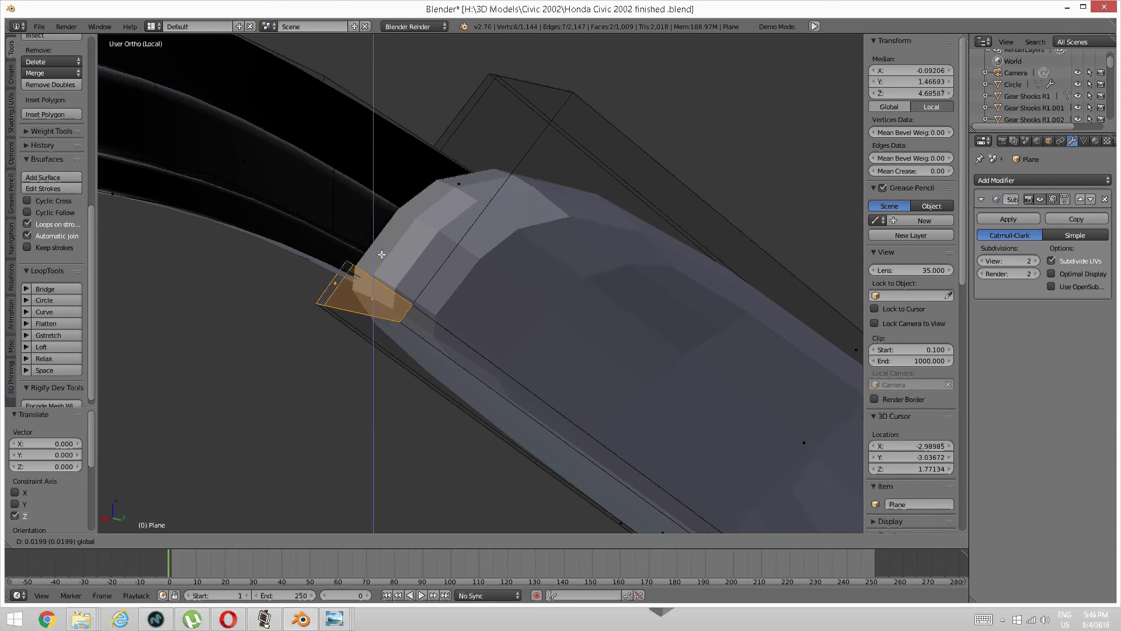
click(409, 237)
Step: Move the two corner faces -0.011 in X, lower them slightly in Z, and clear the selection
middle_drag(408, 238, 358, 253)
drag(230, 269, 237, 269)
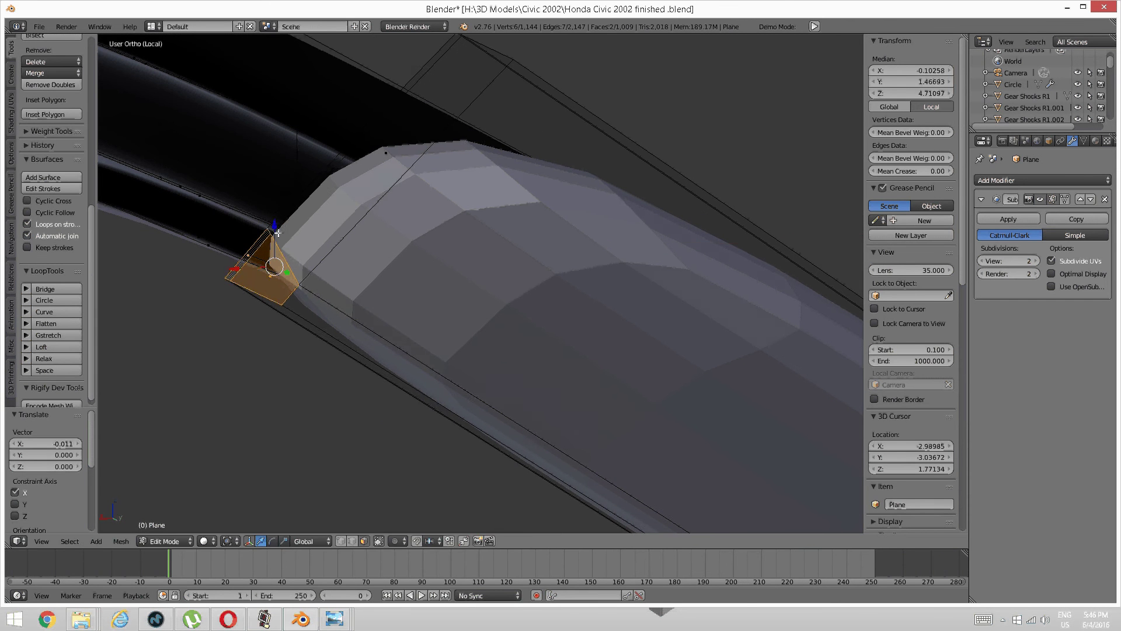
drag(273, 227, 273, 234)
middle_drag(272, 234, 287, 266)
scroll(286, 261, down, 5)
shift+middle_drag(588, 495, 501, 371)
key(a)
Step: Using edge selection, select four connected edges of the trim's middle loop and raise them 0.094 in Z
key(ctrl+Tab)
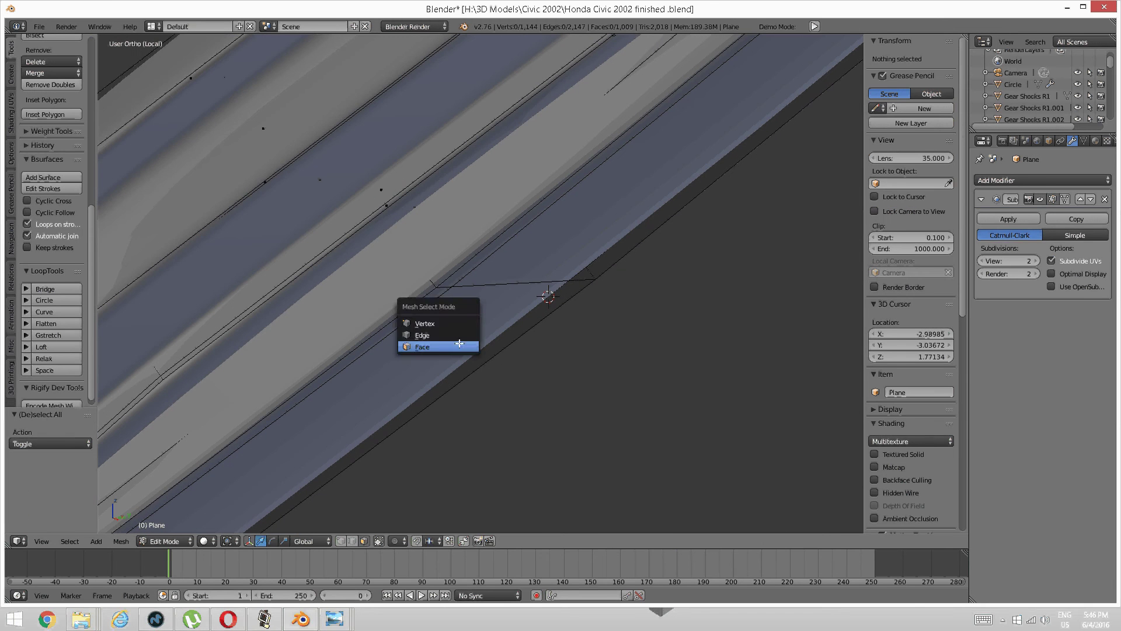
click(446, 331)
right_click(463, 288)
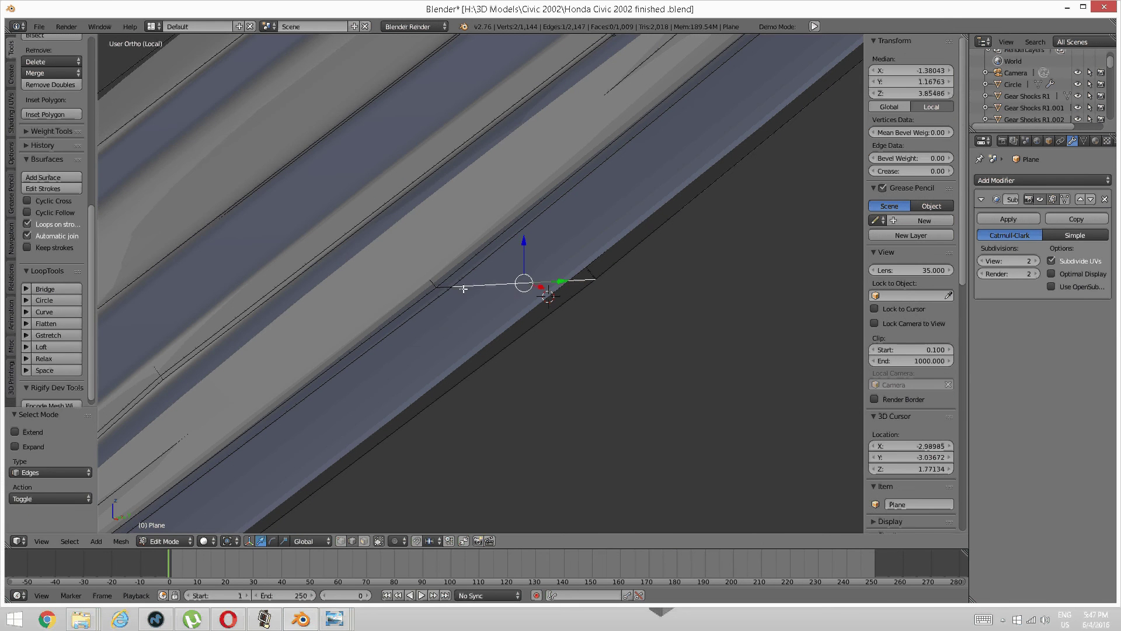
shift+right_click(444, 287)
shift+right_click(432, 284)
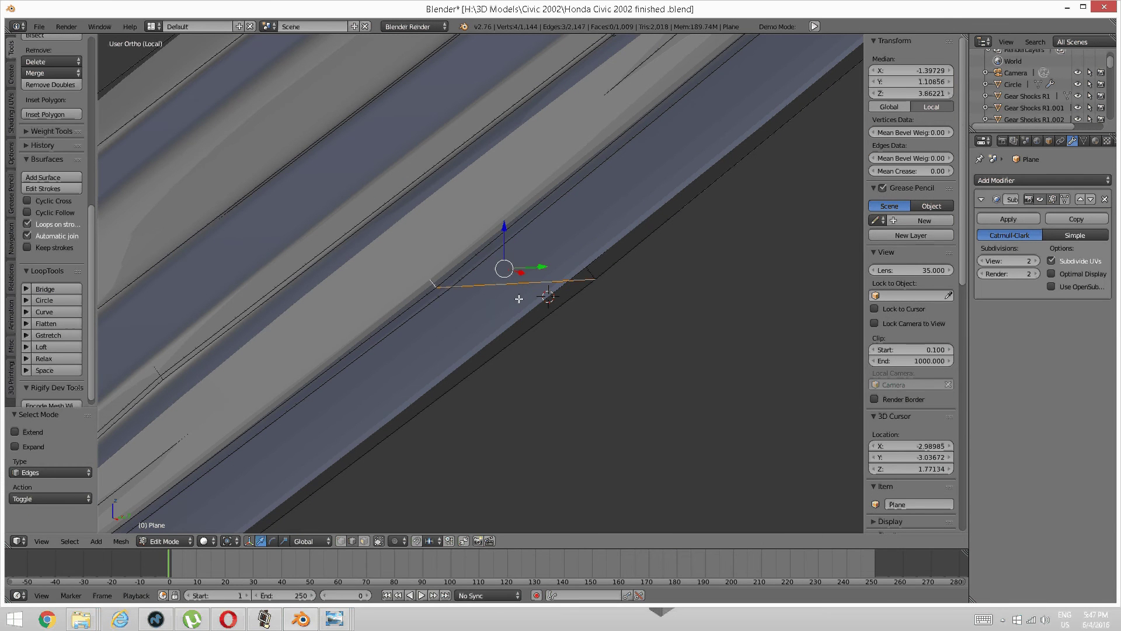
middle_drag(519, 299, 365, 303)
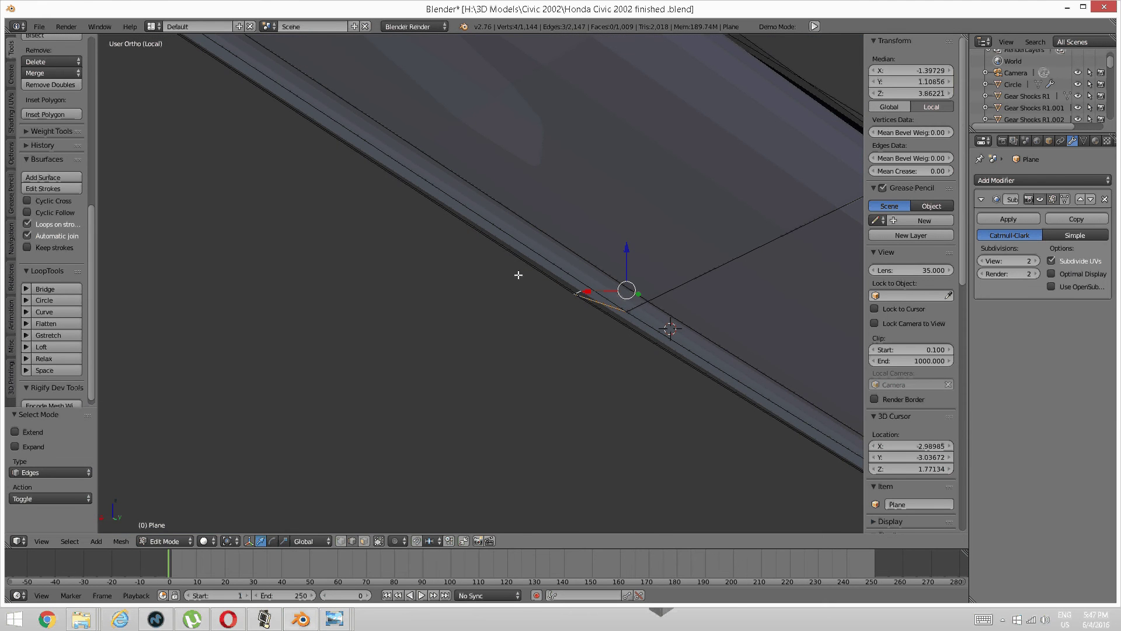
shift+right_click(633, 305)
middle_drag(633, 305, 467, 323)
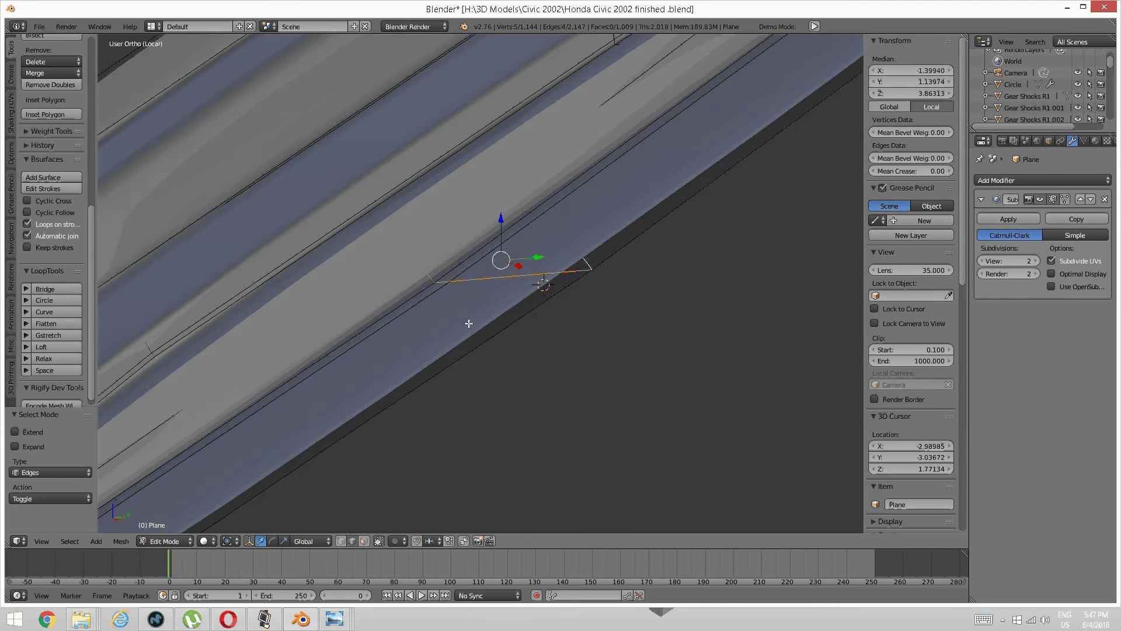
key(g)
key(z)
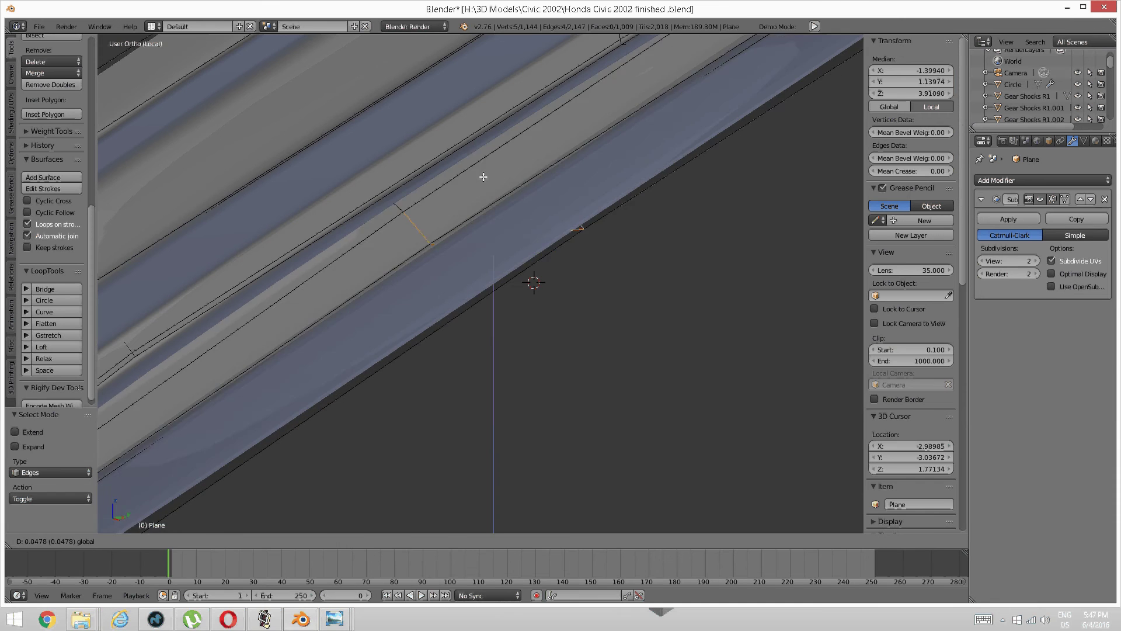
click(471, 149)
Step: Nudge the middle loop's selected edges slightly in positive Y and upward in Z, then clear the selection
middle_drag(471, 170, 535, 217)
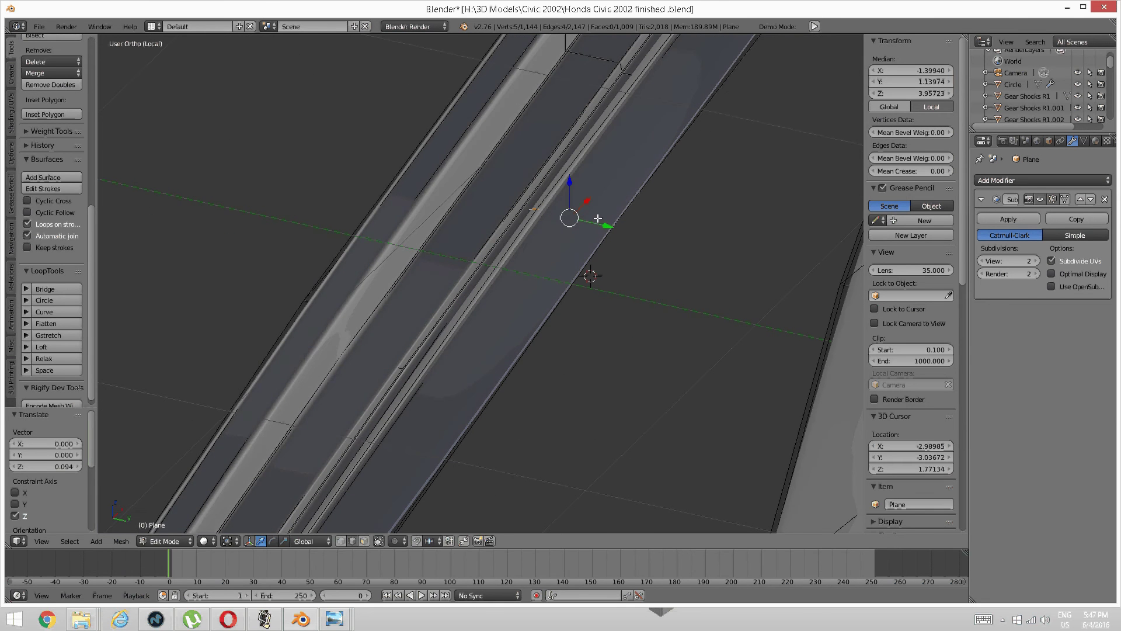
drag(604, 226, 614, 227)
middle_drag(566, 235, 565, 194)
mouse_move(575, 178)
mouse_down()
mouse_move(569, 155)
mouse_move(571, 169)
mouse_up()
middle_drag(571, 170, 540, 253)
key(a)
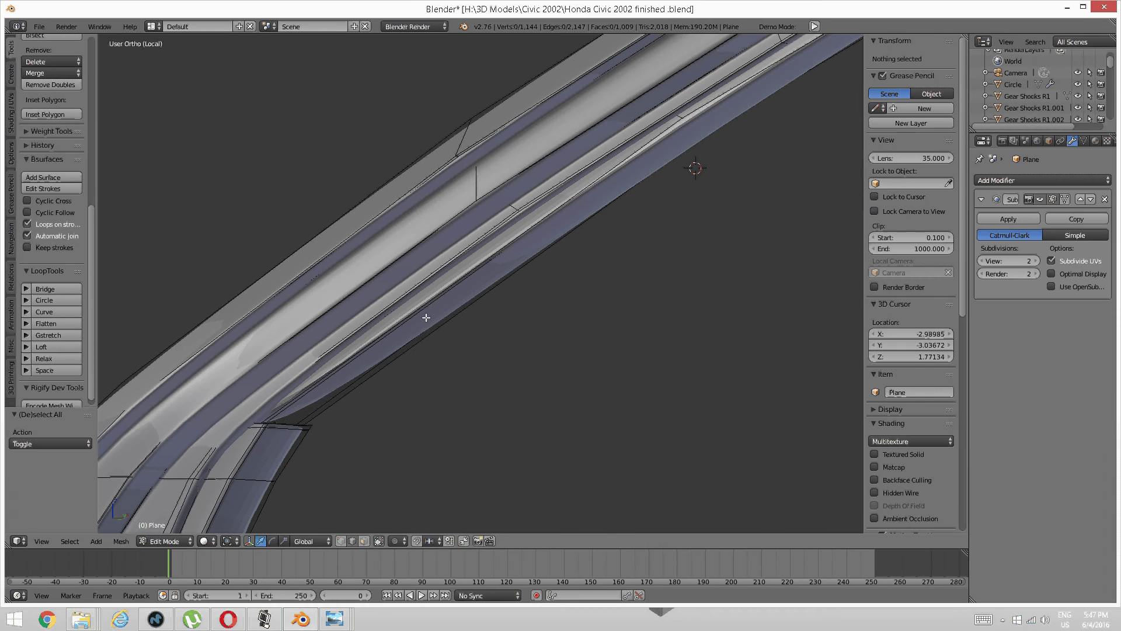
Step: Add a centred loop cut across the trim between its middle loop and the pillar cap, and clear the selection
key(ctrl+r)
click(407, 317)
right_click(407, 317)
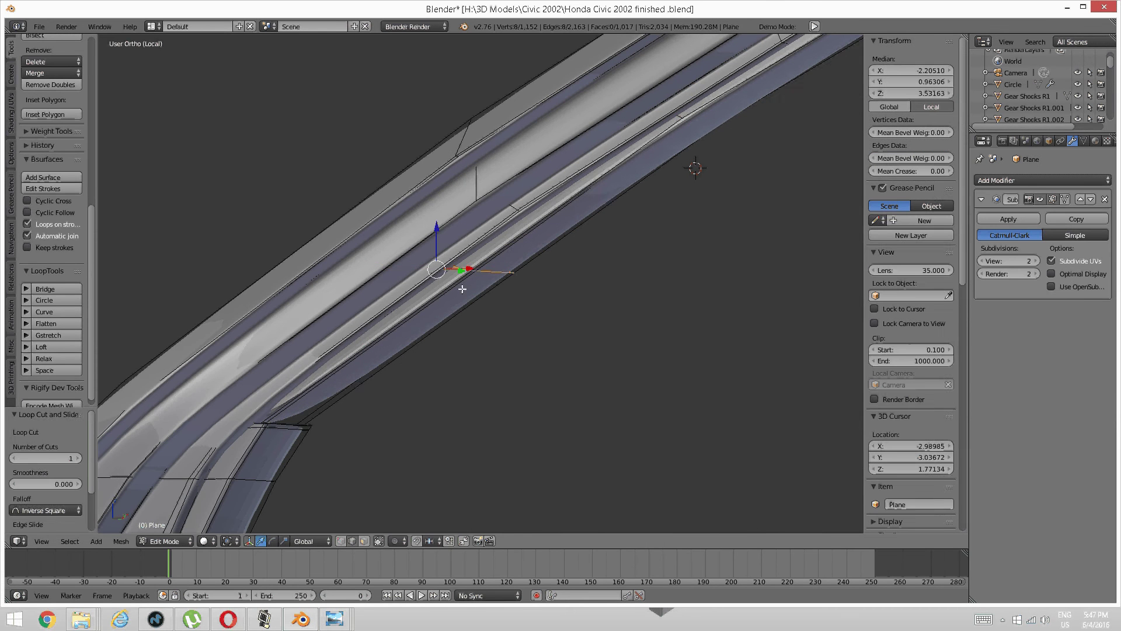
middle_drag(460, 288, 475, 339)
scroll(476, 282, up, 4)
scroll(474, 337, up, 2)
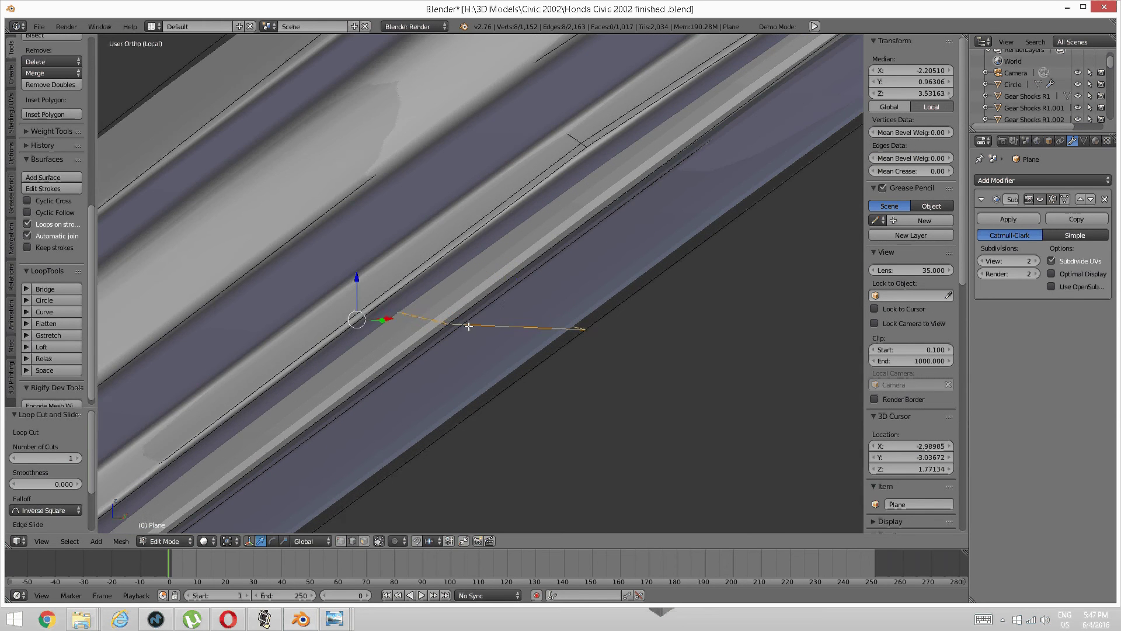
key(a)
Step: Select three edges on the outer side of the new lower loop, move them in negative X, and clear the selection
right_click(477, 327)
shift+right_click(455, 325)
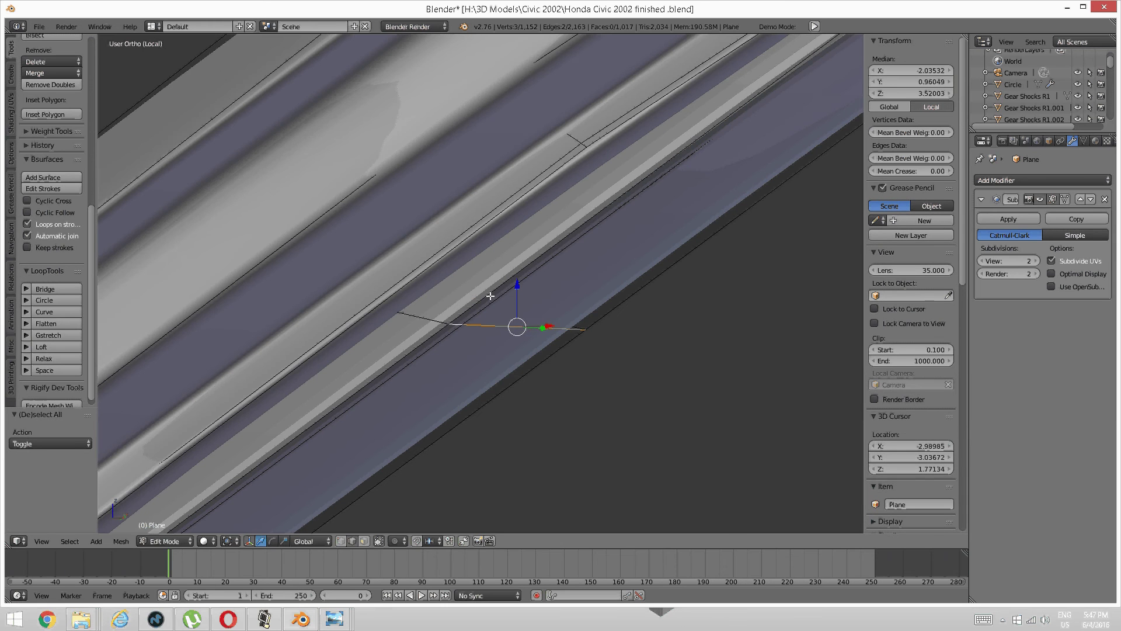
middle_drag(490, 295, 553, 328)
shift+right_click(610, 314)
shift+right_click(474, 326)
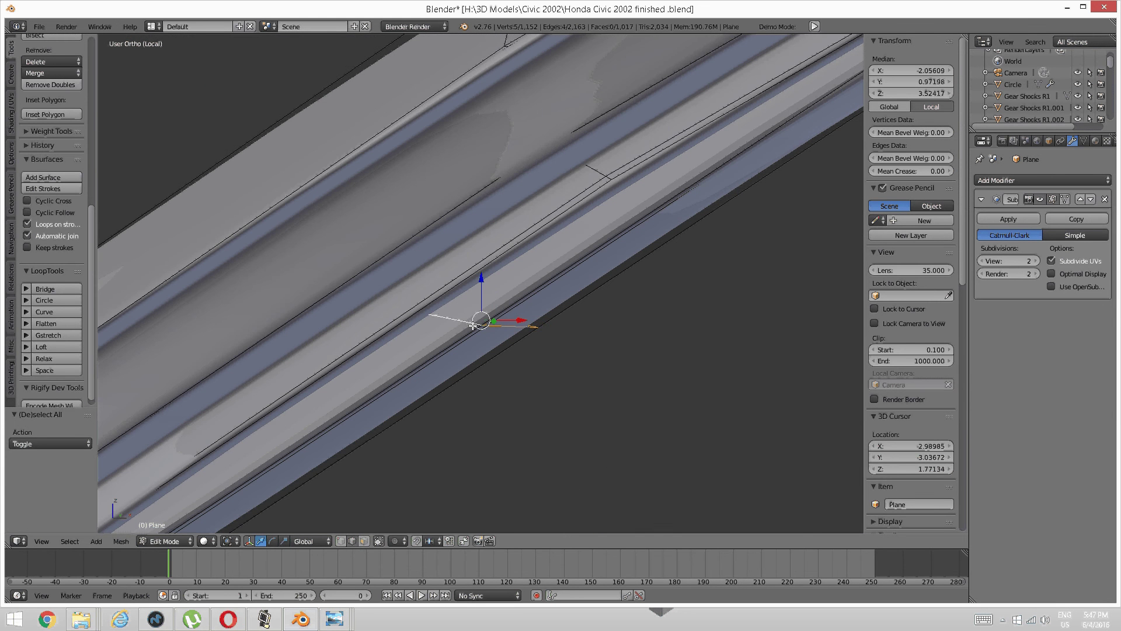
key(ctrl+z)
key(g)
key(x)
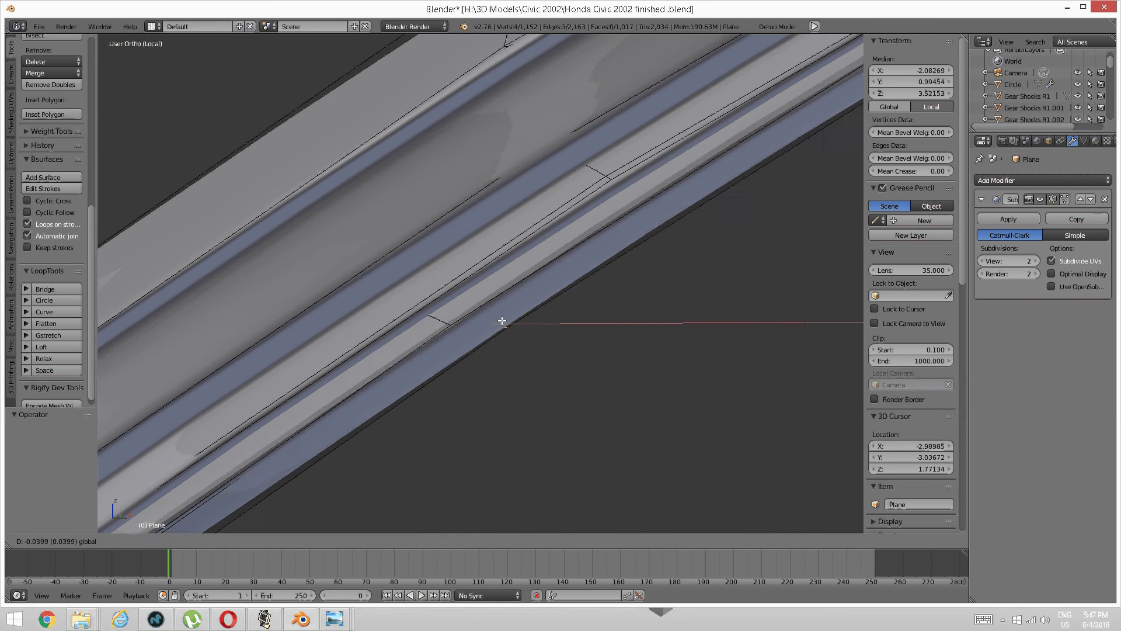
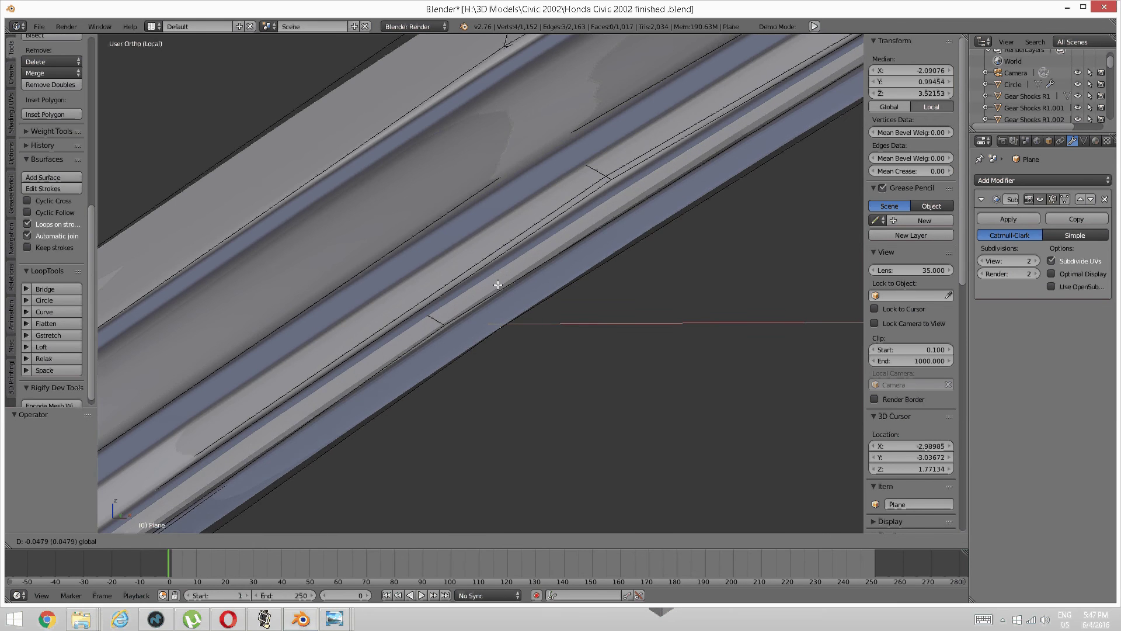
click(528, 272)
scroll(532, 271, down, 5)
shift+middle_drag(646, 233, 446, 303)
scroll(438, 303, up, 3)
key(a)
Step: Add a loop cut across the trim between its middle loop and its upper end
scroll(438, 303, down, 2)
scroll(438, 303, up, 2)
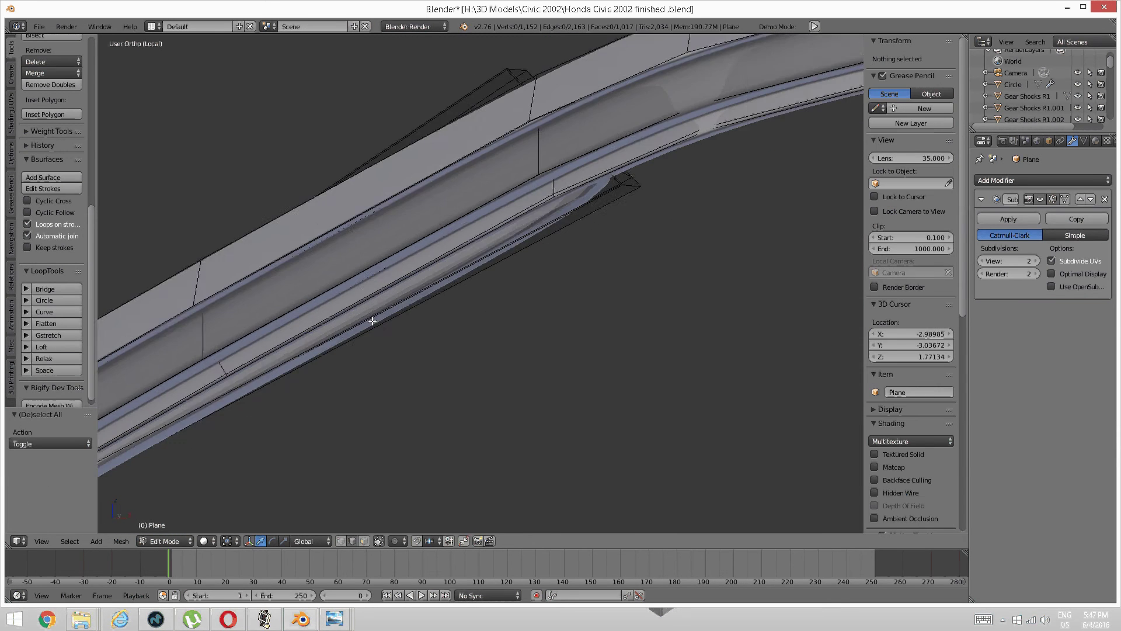
shift+middle_drag(362, 325, 462, 300)
key(ctrl+r)
click(426, 322)
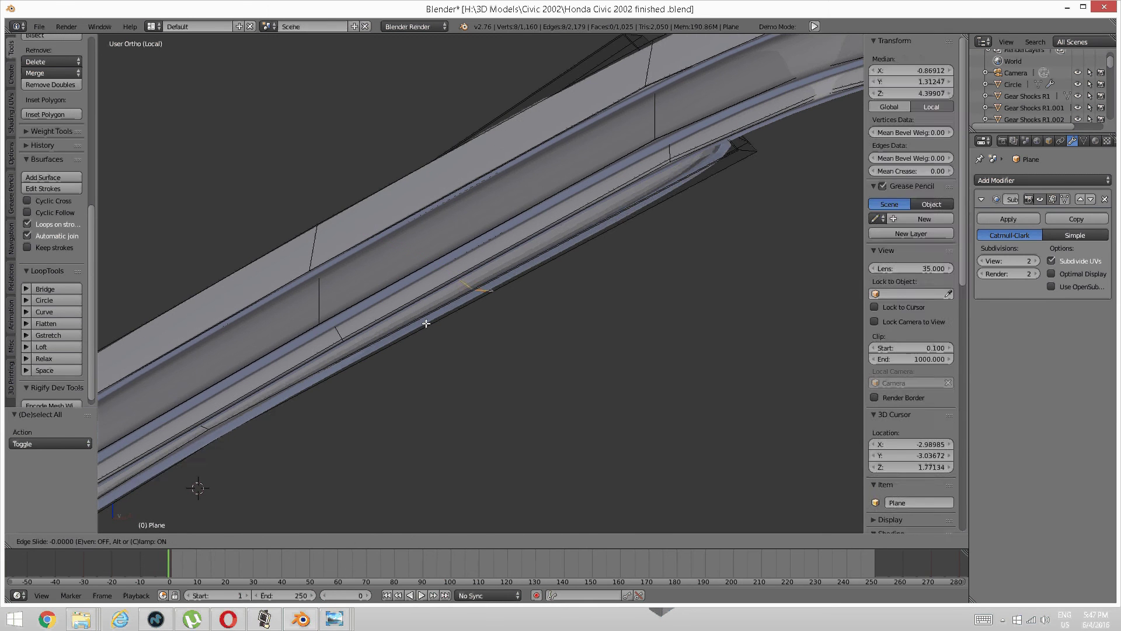
Step: Cancel the edge slide and raise the connected cross edges on the trim's lower lip slightly along Z
right_click(426, 323)
key(a)
scroll(499, 284, up, 4)
right_click(452, 285)
middle_drag(442, 273, 530, 334)
shift+right_click(533, 323)
shift+right_click(541, 325)
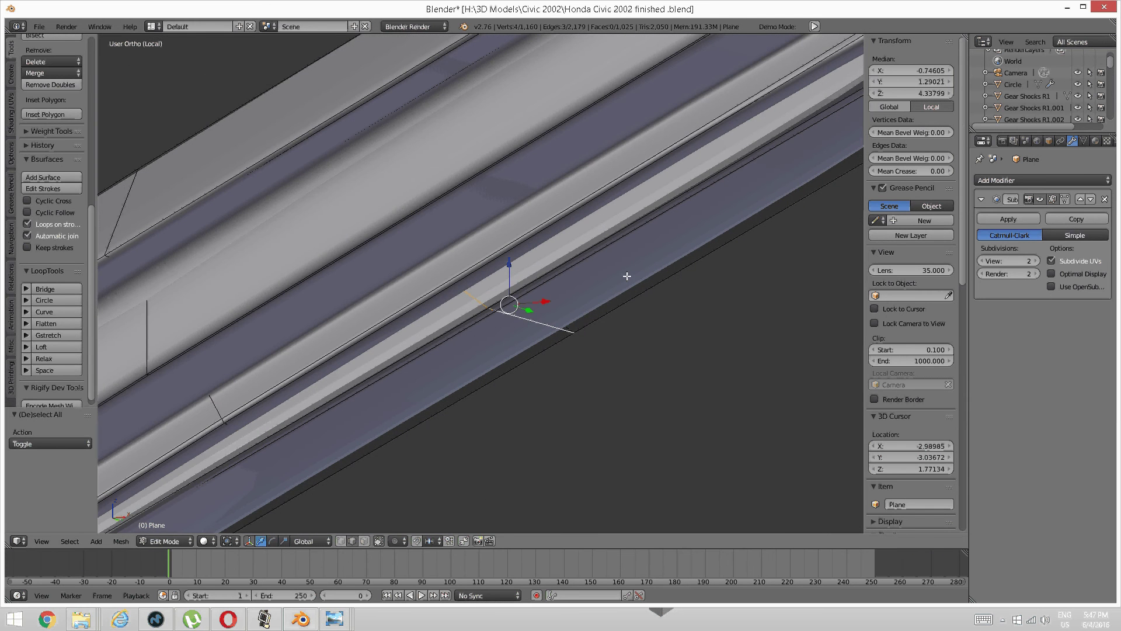
shift+right_click(496, 304)
middle_drag(725, 280, 517, 296)
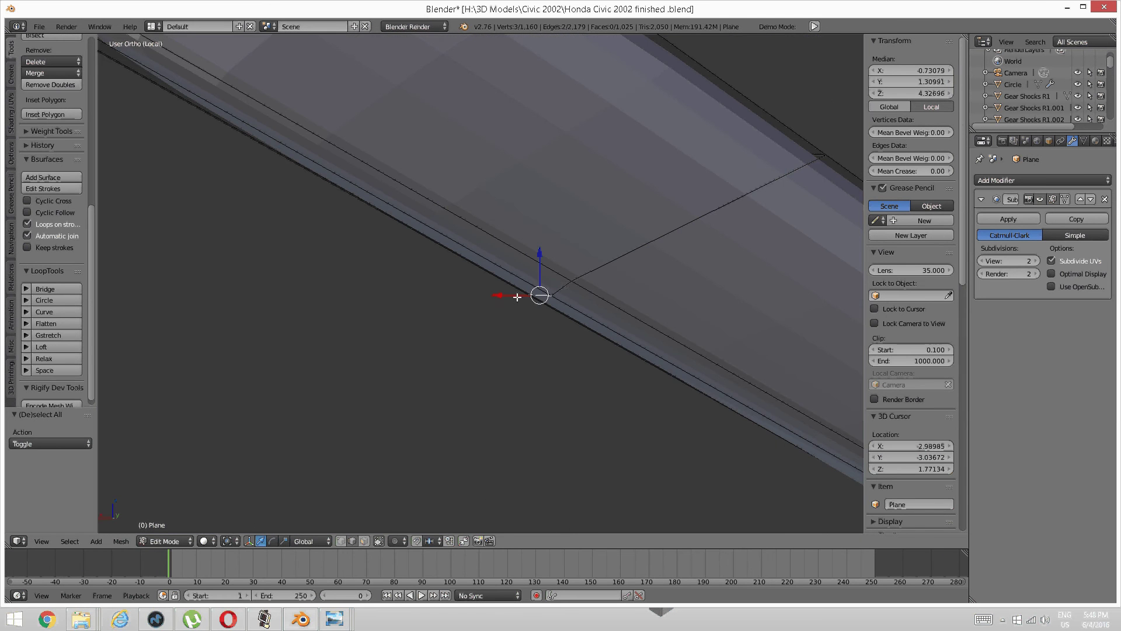
shift+right_click(558, 286)
middle_drag(463, 361, 561, 380)
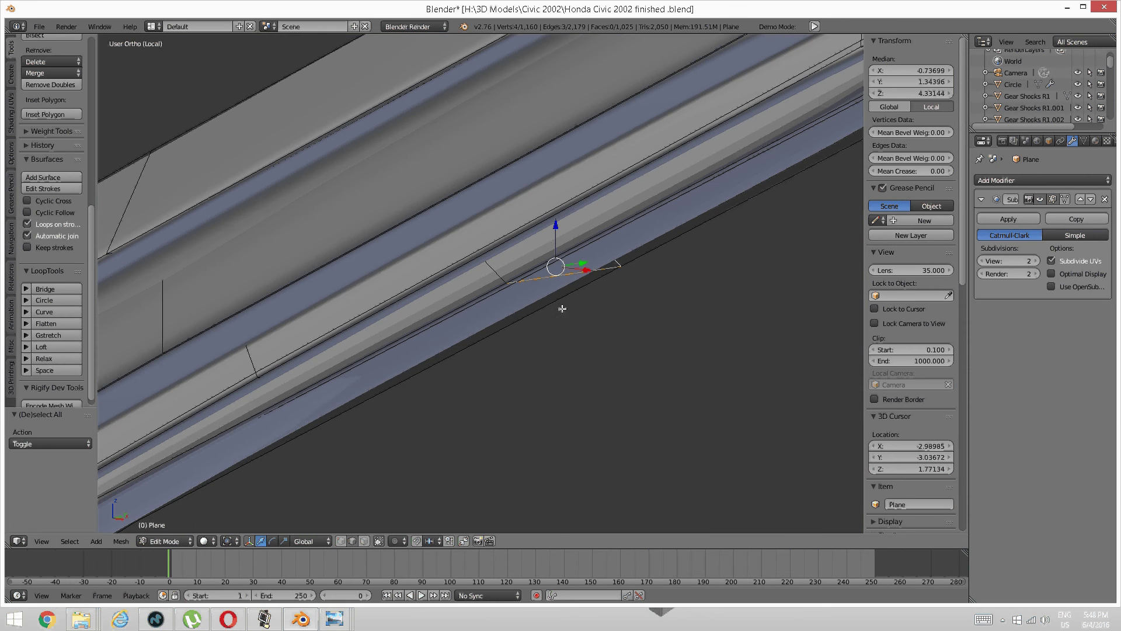
drag(557, 226, 548, 217)
scroll(548, 219, down, 4)
key(a)
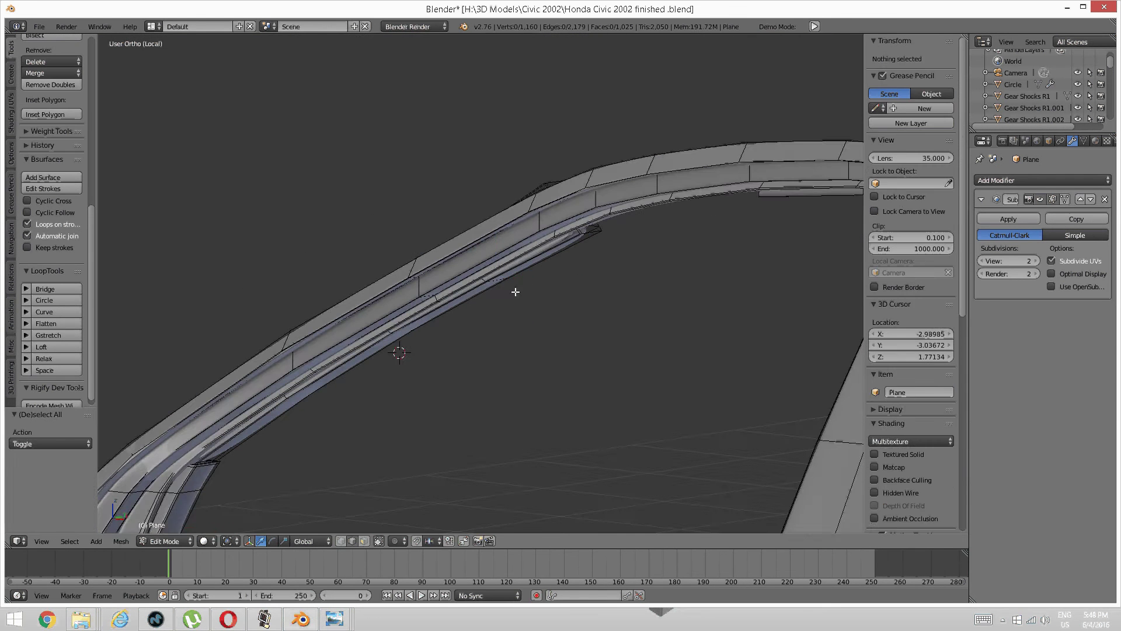
middle_drag(534, 291, 555, 373)
scroll(555, 373, up, 3)
right_click(538, 266)
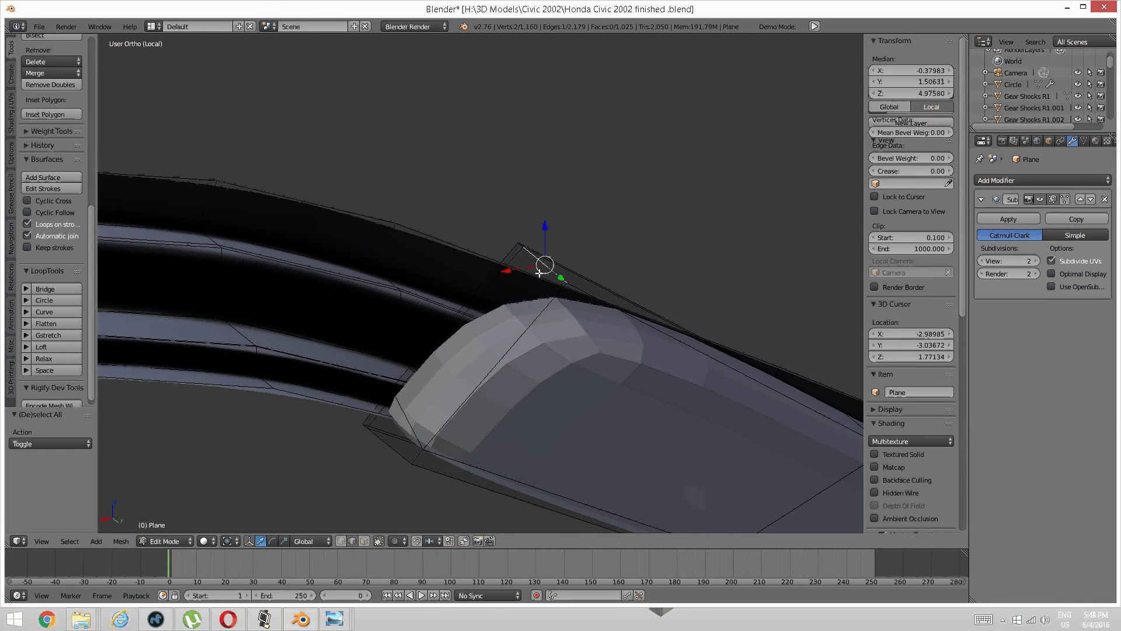
middle_drag(530, 265, 665, 273)
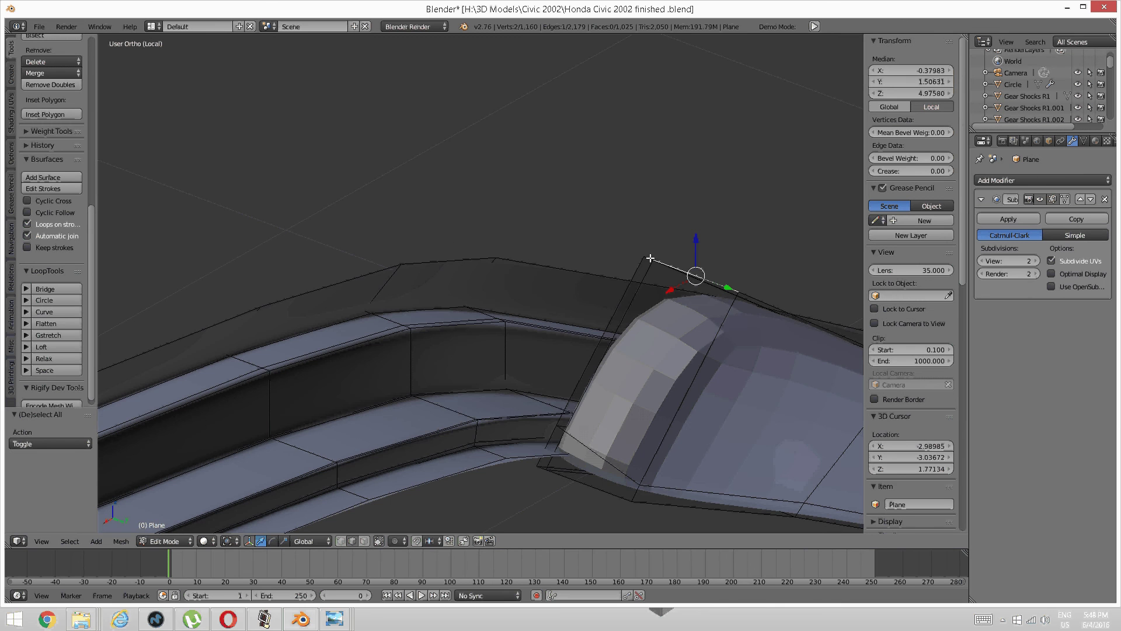
shift+click(648, 258)
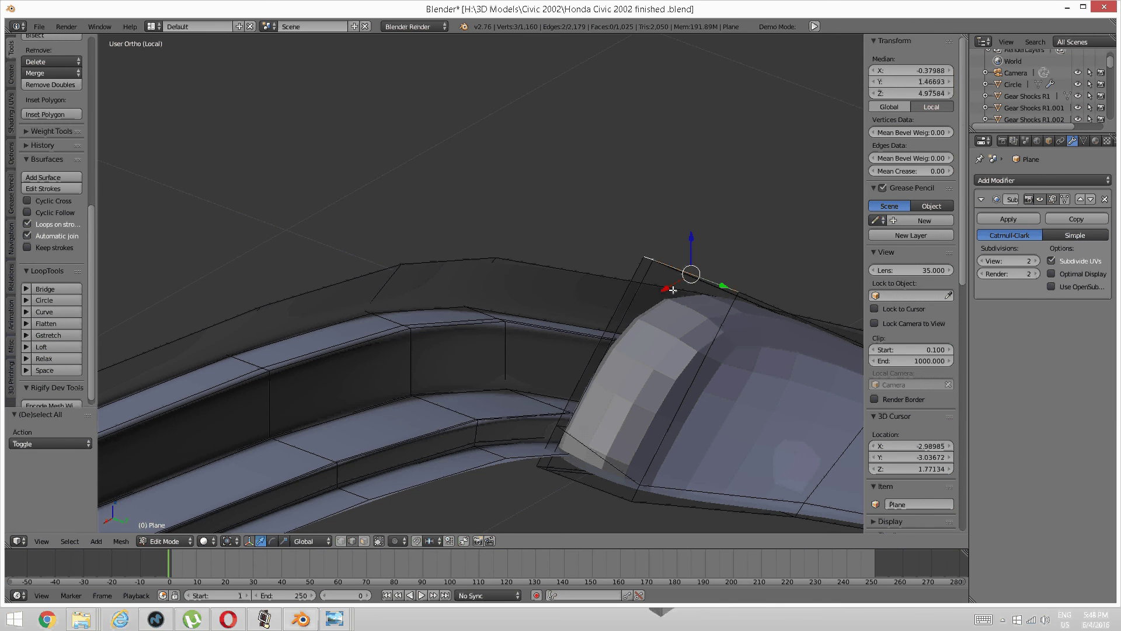
key(KP_3)
scroll(709, 243, down, 3)
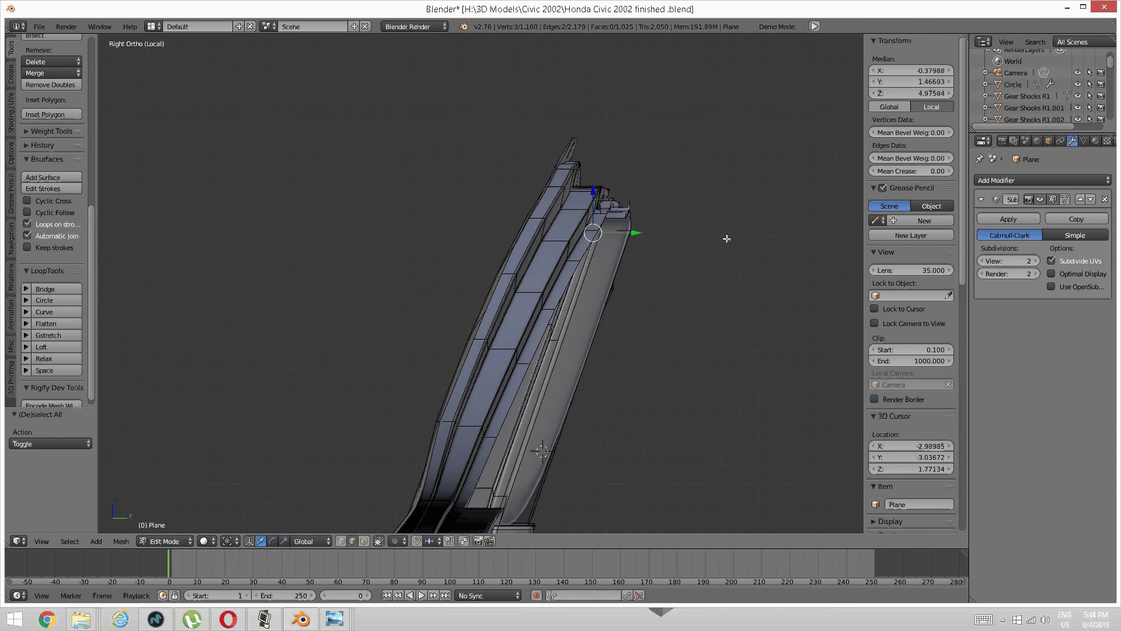
middle_drag(727, 239, 535, 330)
scroll(625, 274, up, 2)
scroll(536, 330, up, 1)
key(a)
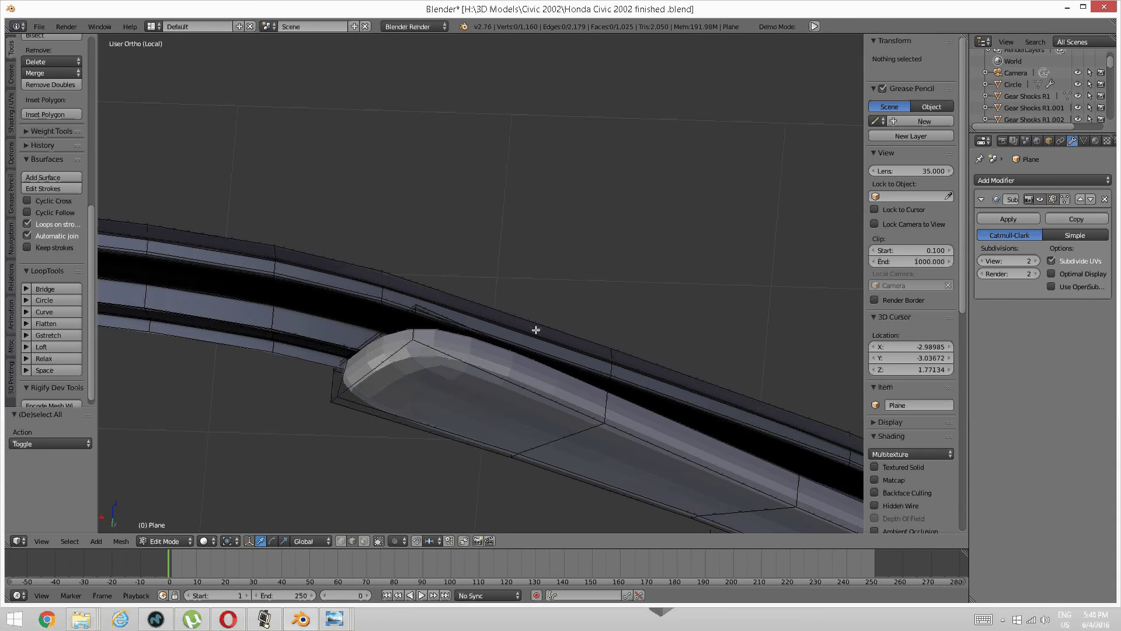
Step: Switch to face selection and select the two overlapping upper faces beside the trim piece's rounded end
scroll(536, 330, up, 2)
key(ctrl+Tab)
click(494, 366)
right_click(450, 391)
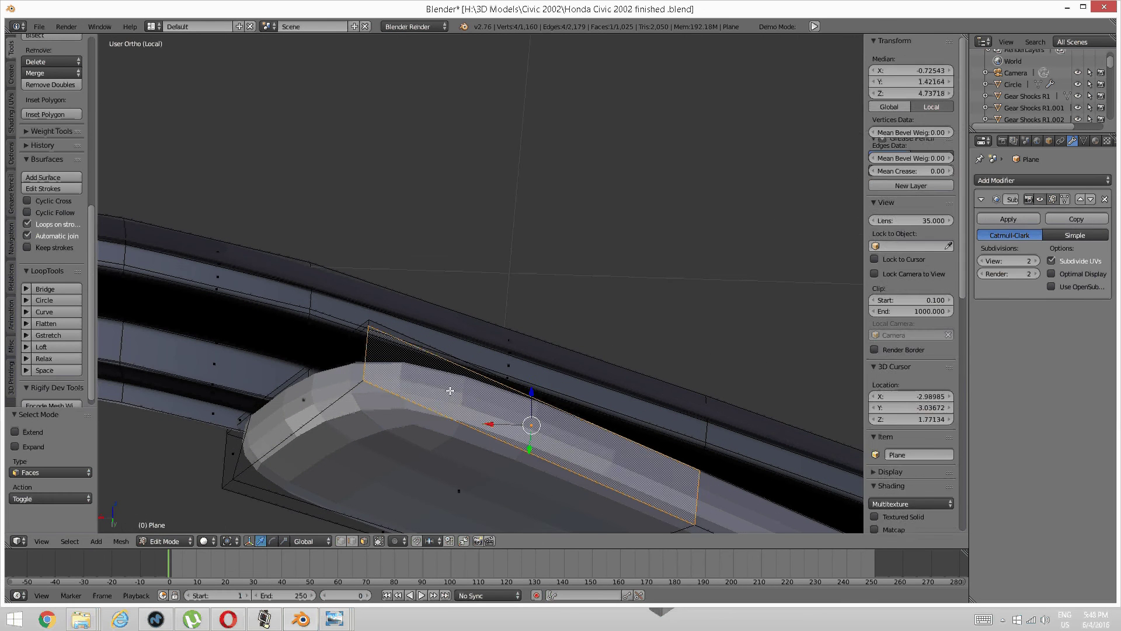
shift+right_click(400, 347)
shift+middle_drag(666, 403, 303, 175)
shift+right_click(514, 302)
shift+right_click(557, 313)
shift+middle_drag(570, 332, 326, 222)
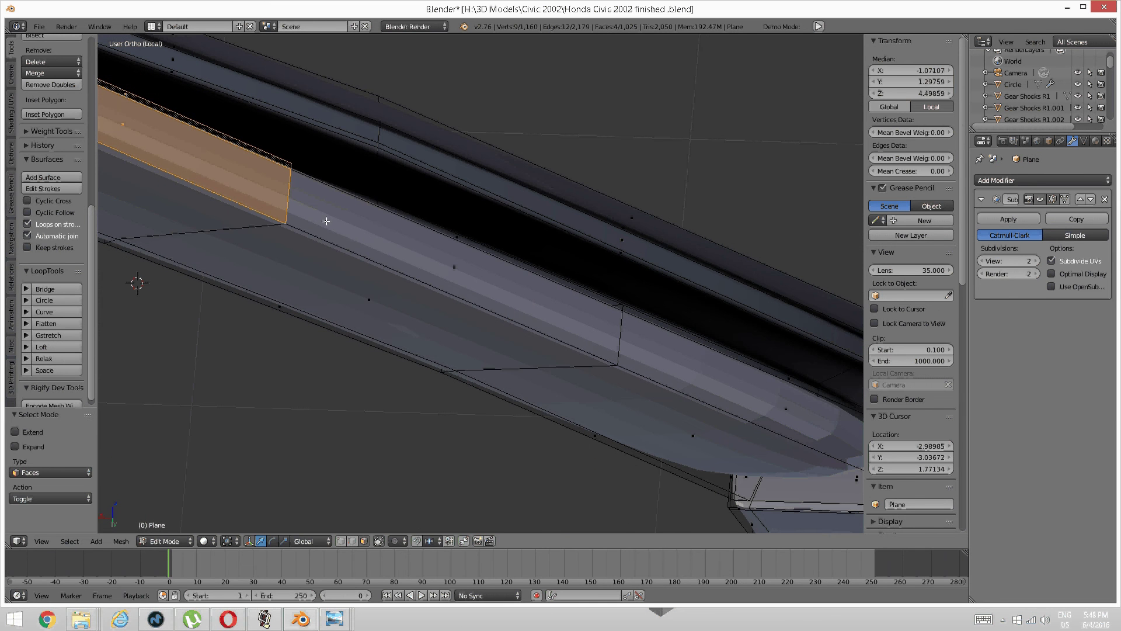
shift+right_click(362, 232)
shift+right_click(393, 208)
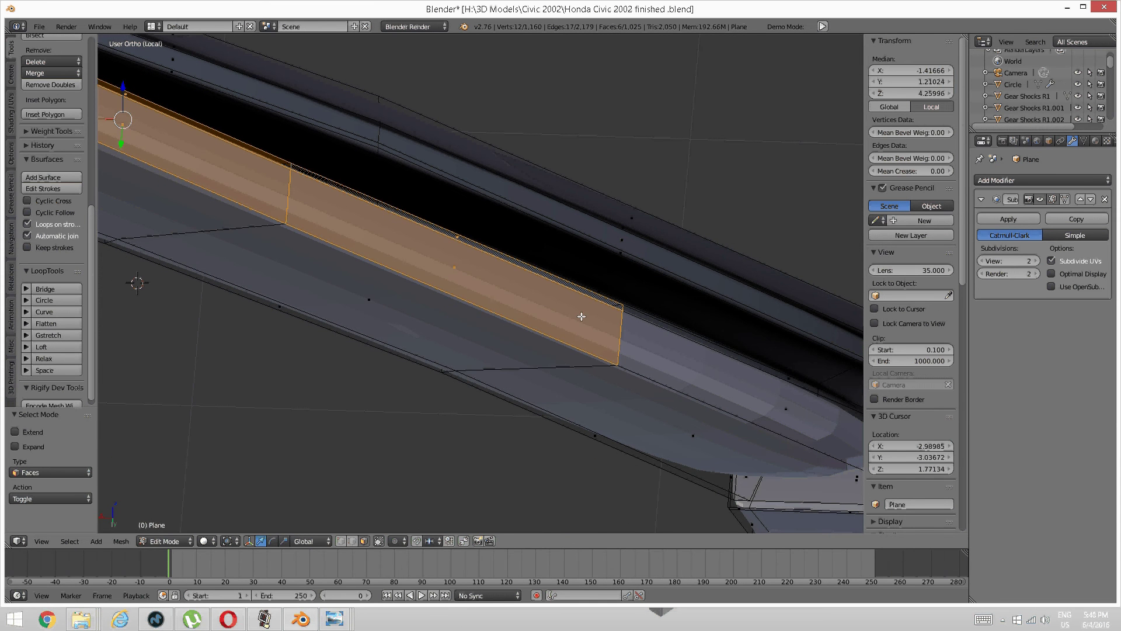
middle_drag(584, 337, 543, 380)
key(ctrl+z)
key(ctrl+z)
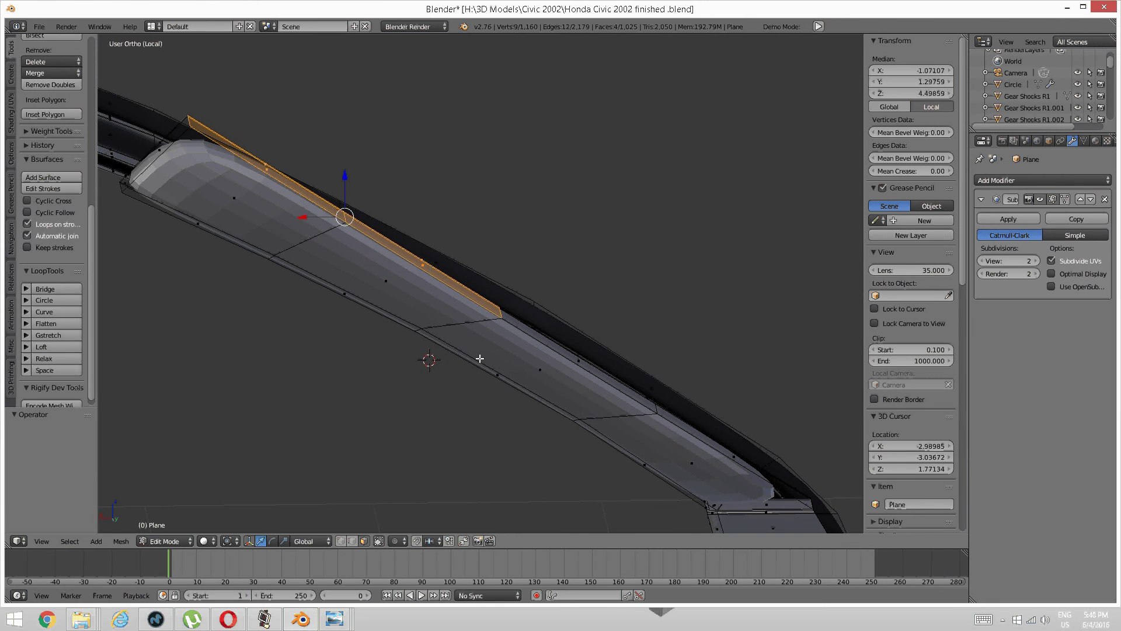
key(ctrl+z)
key(ctrl+z)
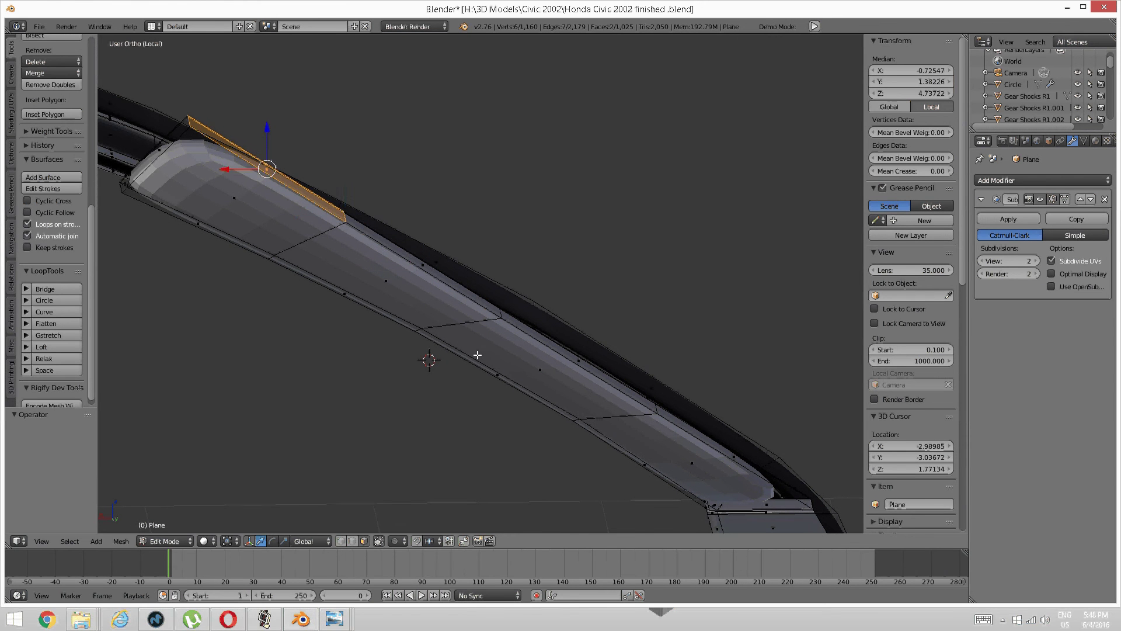
Step: In the back view, move the two selected upper faces slightly toward the rounded end and clear the selection
key(ctrl+KP_1)
shift+middle_drag(343, 230, 508, 275)
key(g)
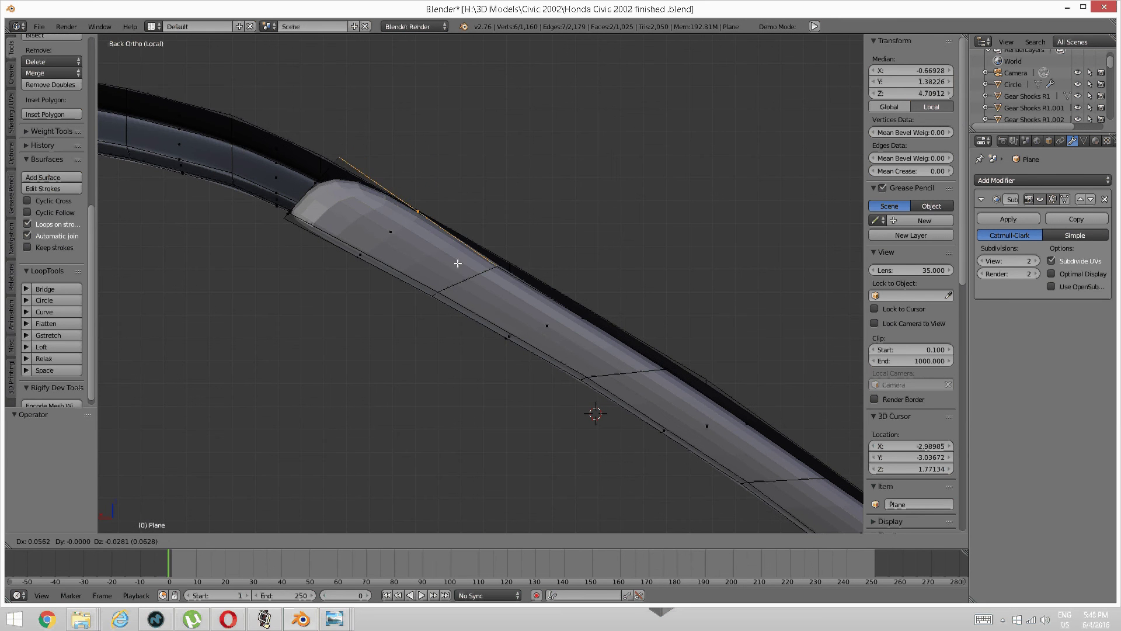
click(452, 265)
key(a)
Step: Move the two connected top edges at the trim's rounded end by 0.062 in X and -0.036 in Z
middle_drag(368, 264, 508, 370)
key(ctrl+Tab)
click(457, 343)
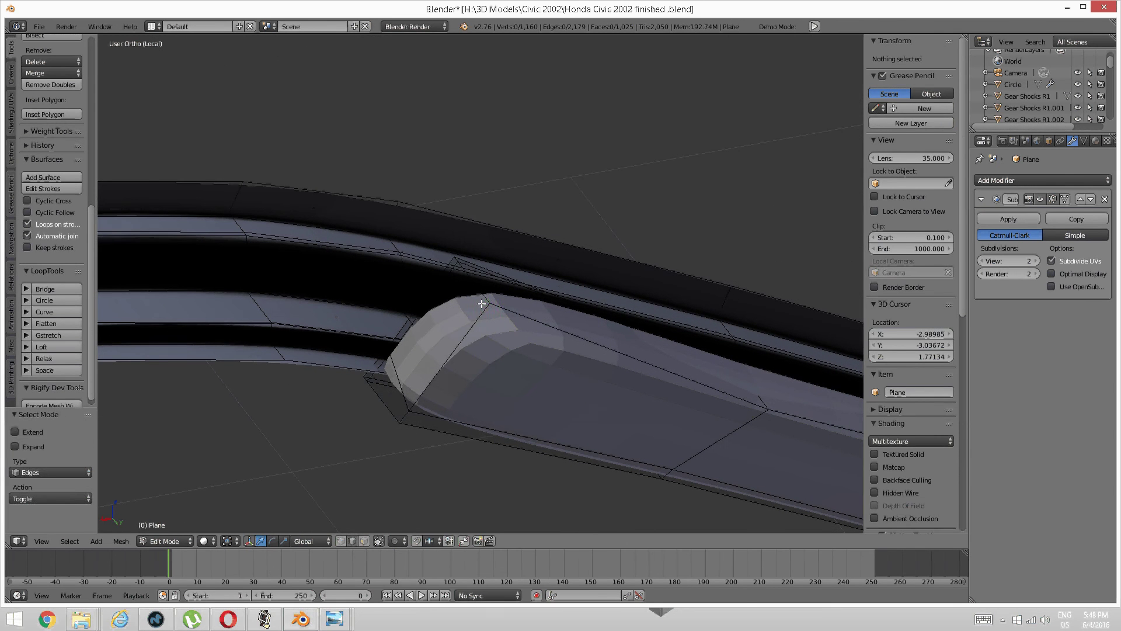
right_click(458, 263)
shift+right_click(456, 260)
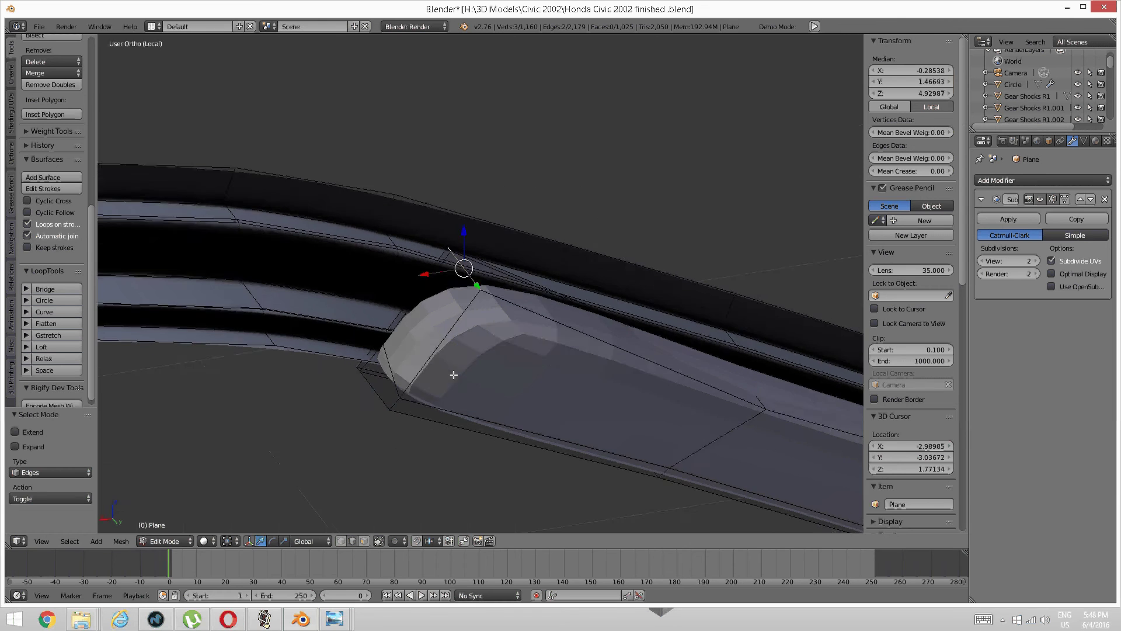
key(ctrl+KP_1)
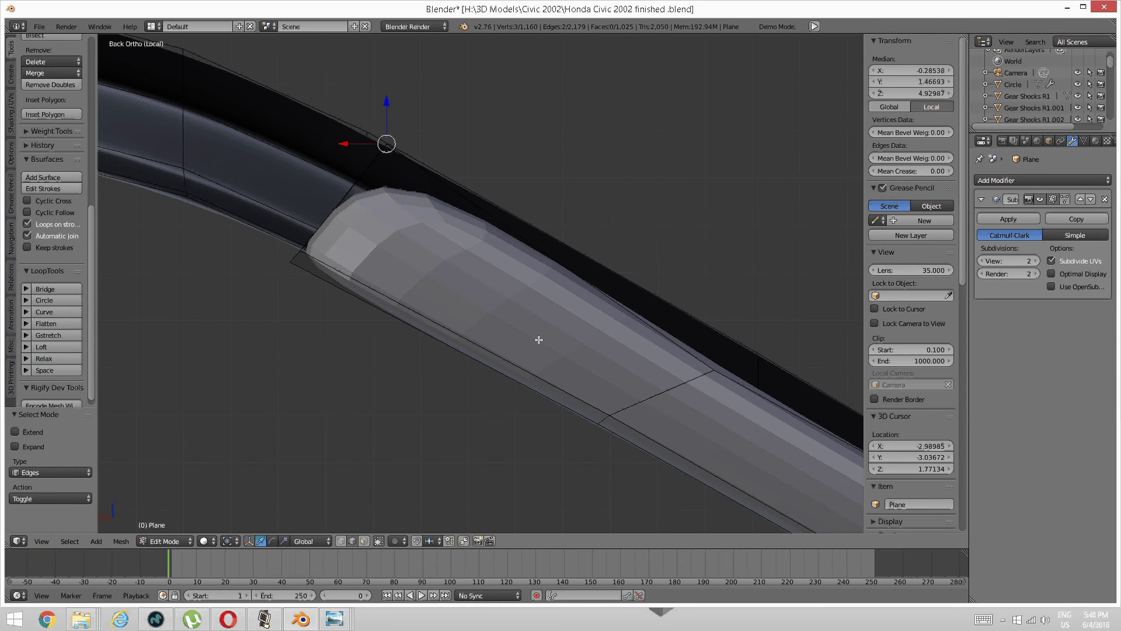
key(g)
click(511, 355)
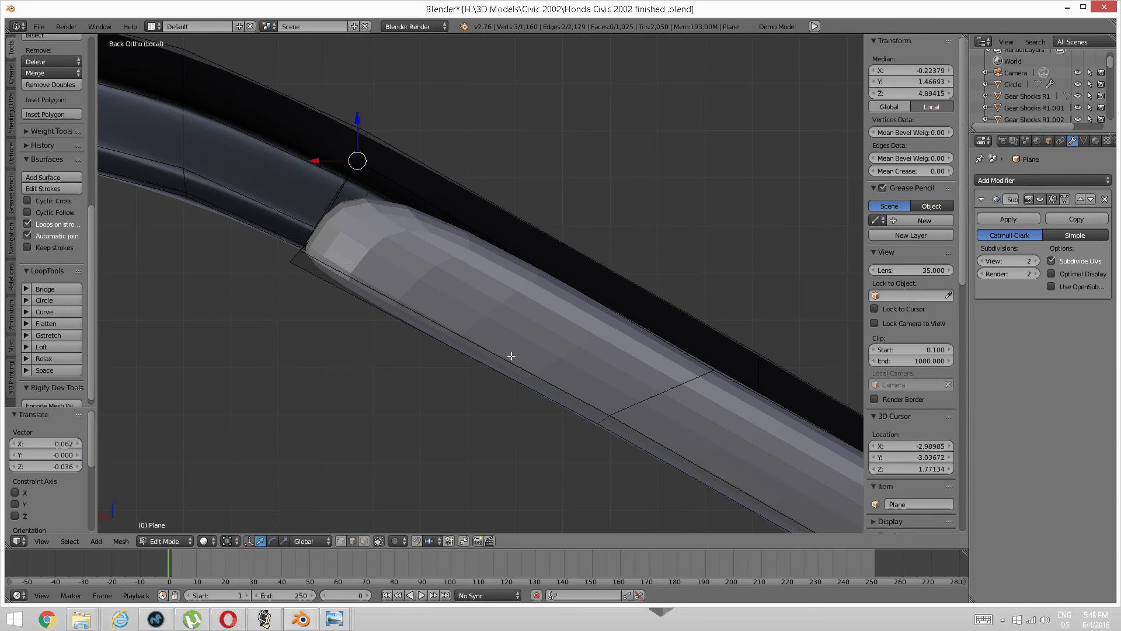
key(a)
scroll(514, 353, down, 4)
middle_drag(536, 341, 441, 266)
scroll(579, 361, up, 2)
scroll(580, 361, up, 2)
scroll(441, 266, up, 2)
right_click(653, 353)
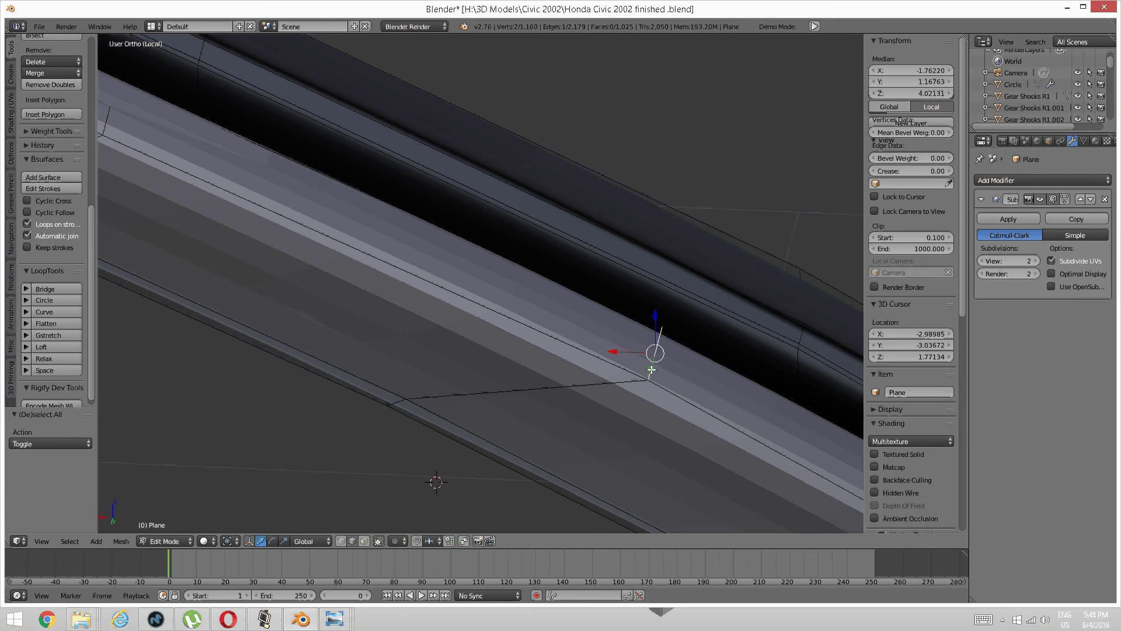
middle_drag(672, 345, 661, 257)
shift+right_click(673, 233)
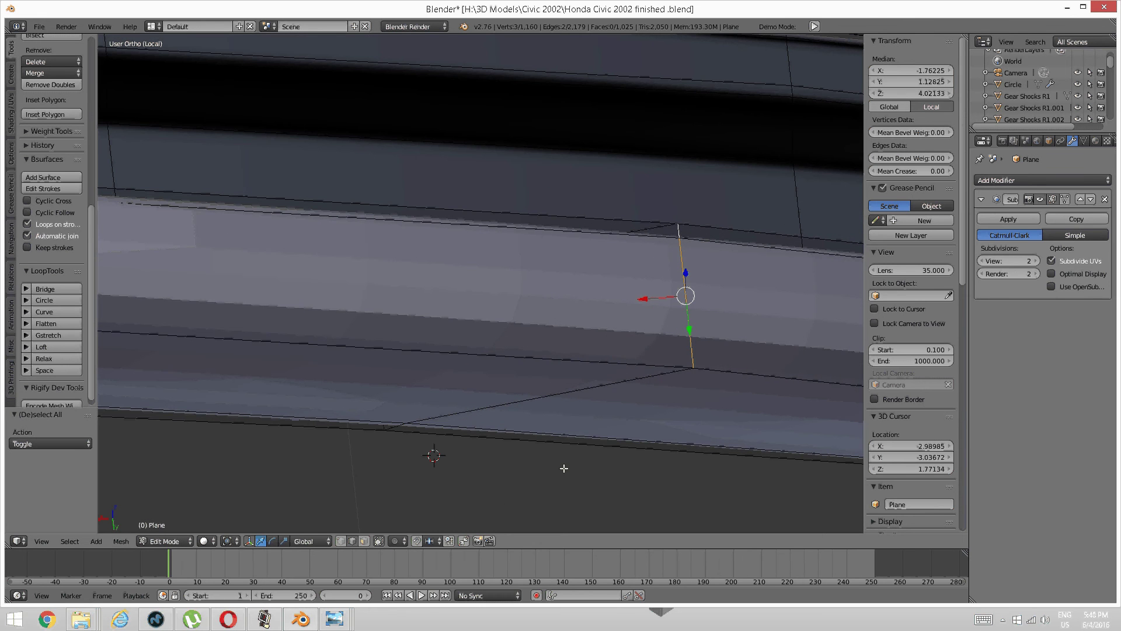
key(ctrl+KP_1)
scroll(536, 448, down, 6)
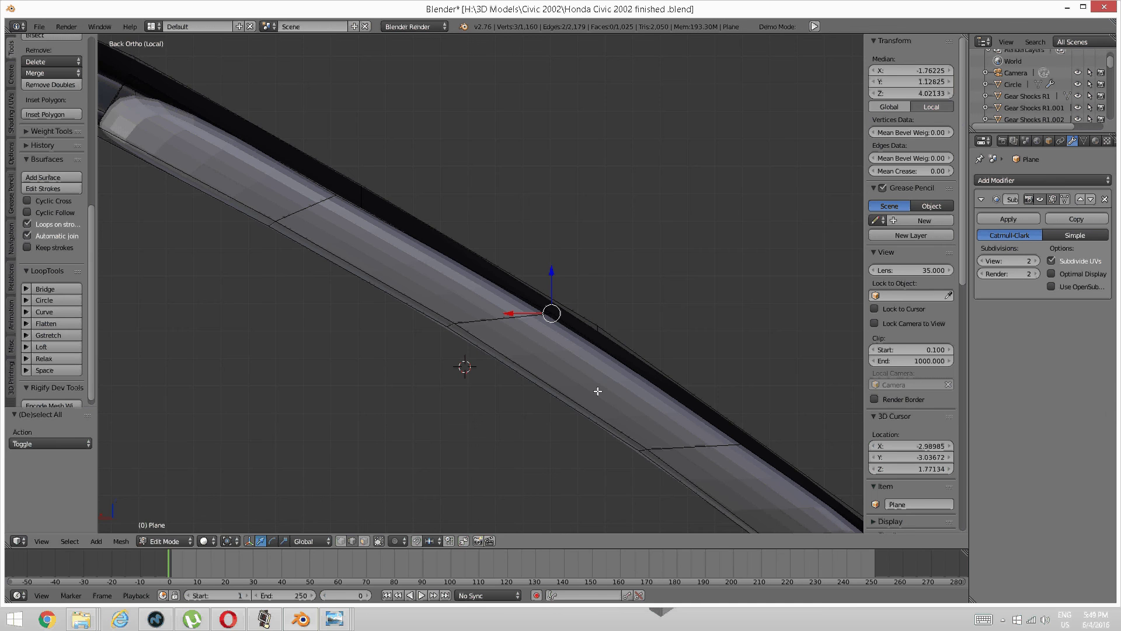
key(a)
Step: Delete the four faces that form the closed, rounded upper end of the trim piece
middle_drag(598, 391, 485, 369)
scroll(485, 368, up, 5)
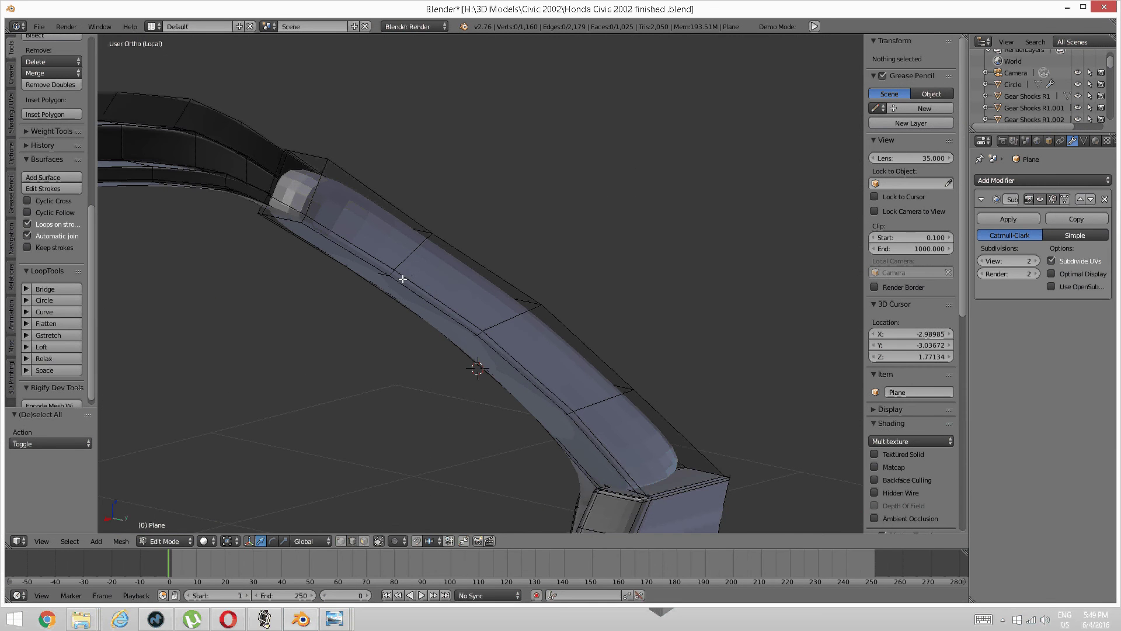
scroll(380, 315, up, 5)
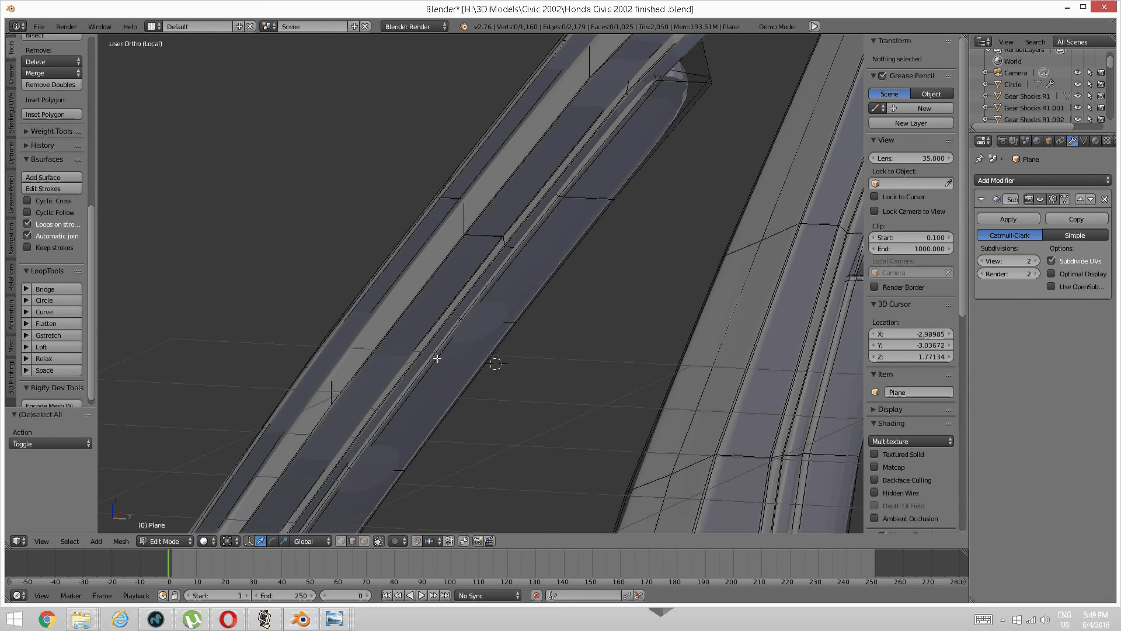
middle_drag(458, 313, 440, 285)
scroll(438, 338, up, 2)
scroll(477, 369, up, 2)
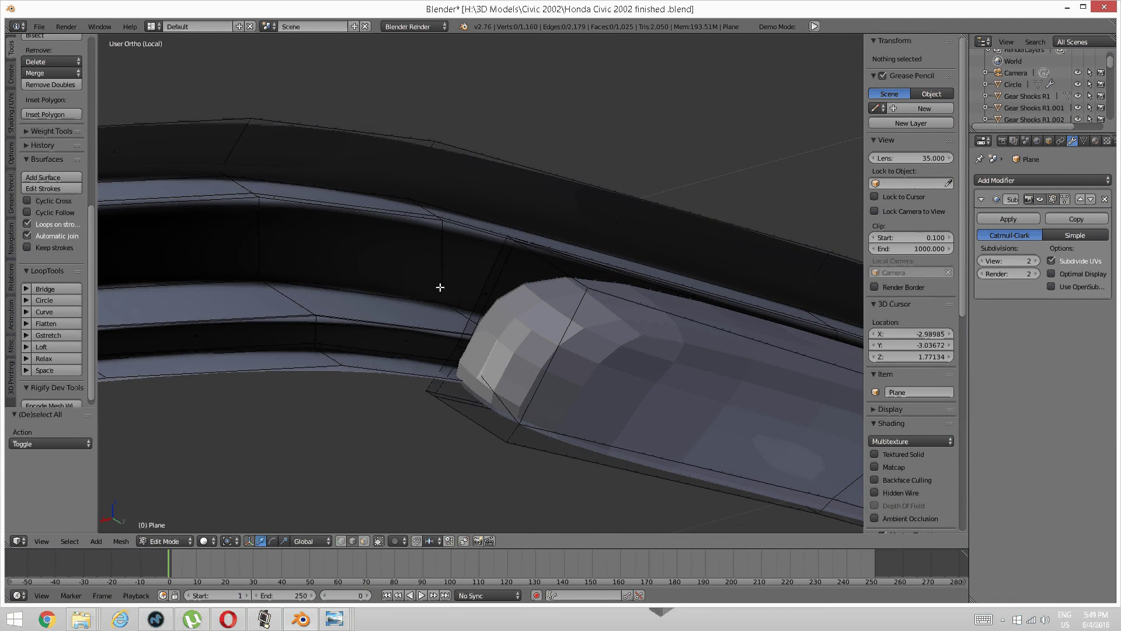
key(ctrl+Tab)
click(400, 298)
right_click(450, 345)
shift+right_click(430, 356)
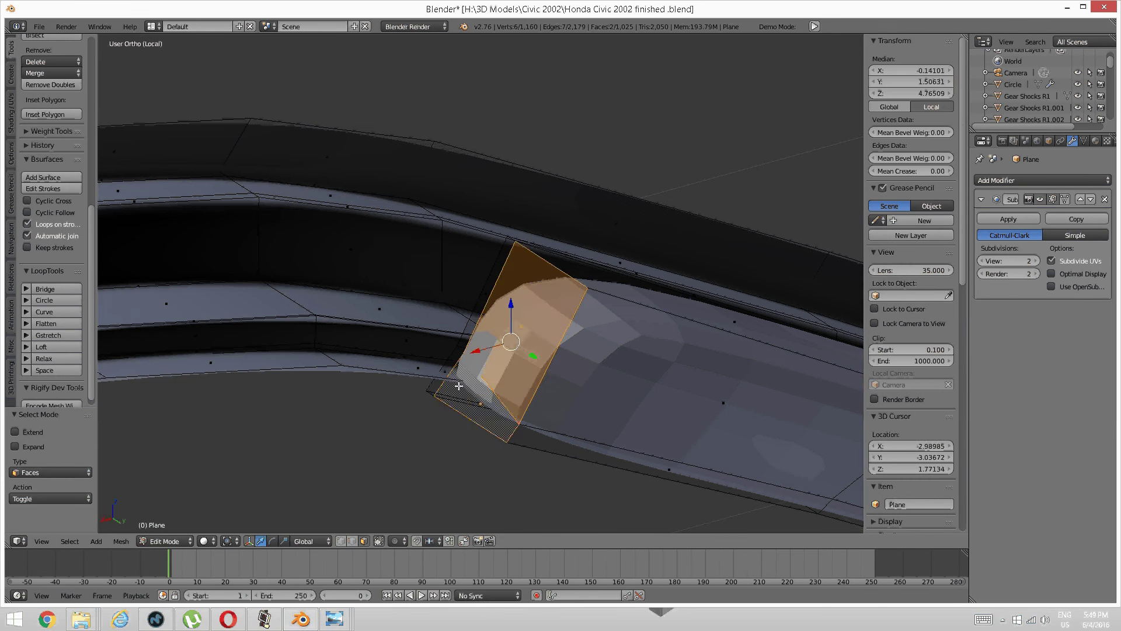
middle_drag(430, 356, 458, 358)
shift+right_click(507, 357)
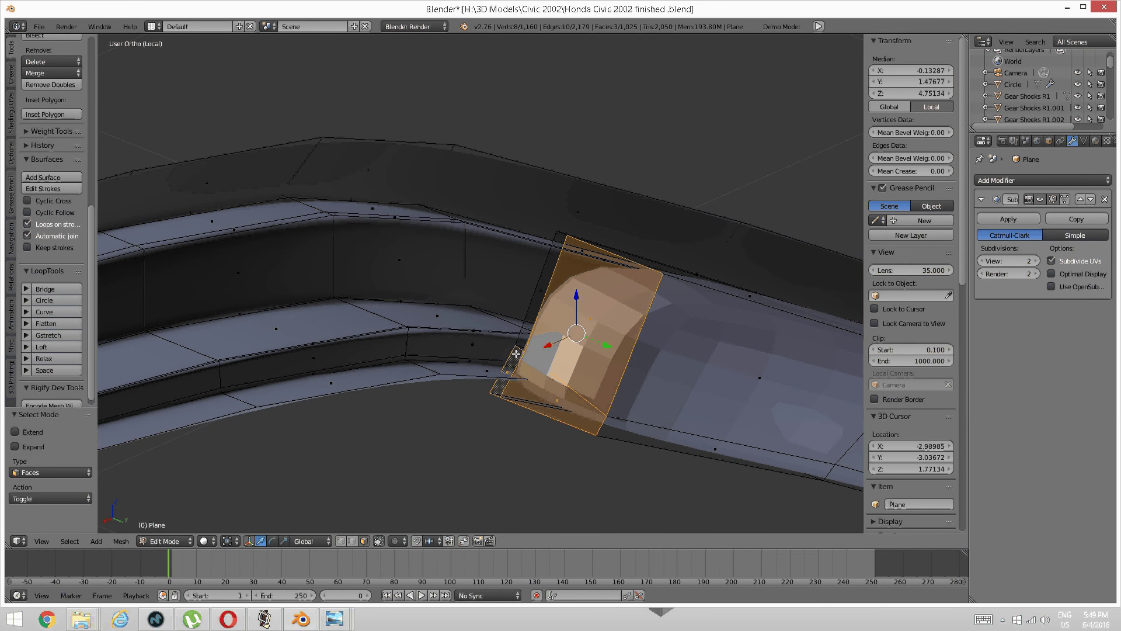
shift+right_click(521, 338)
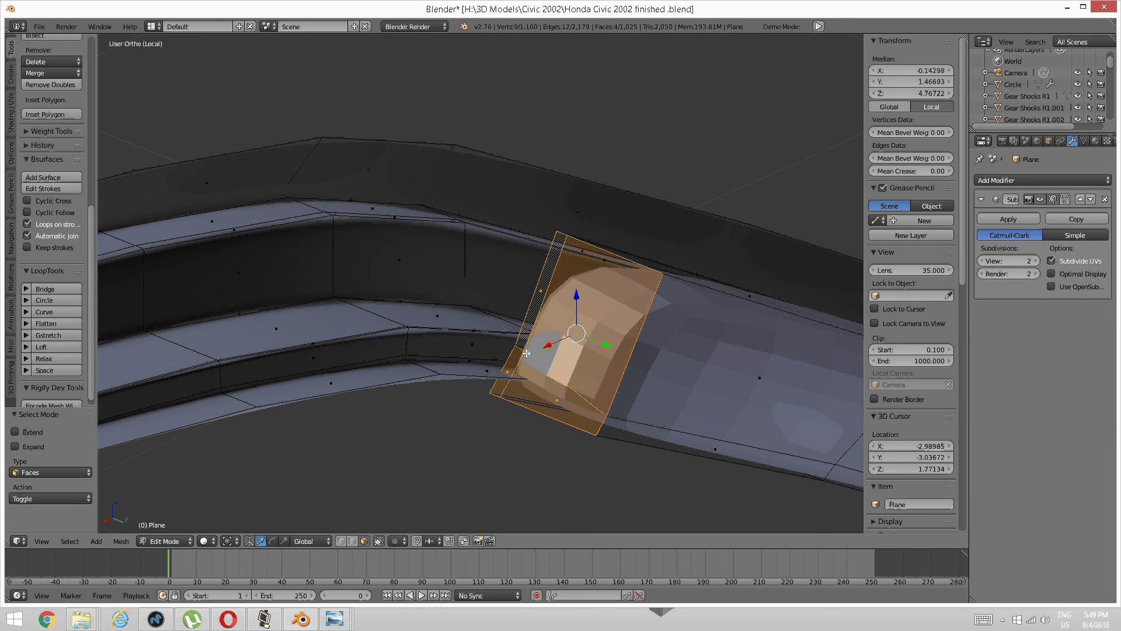
key(x)
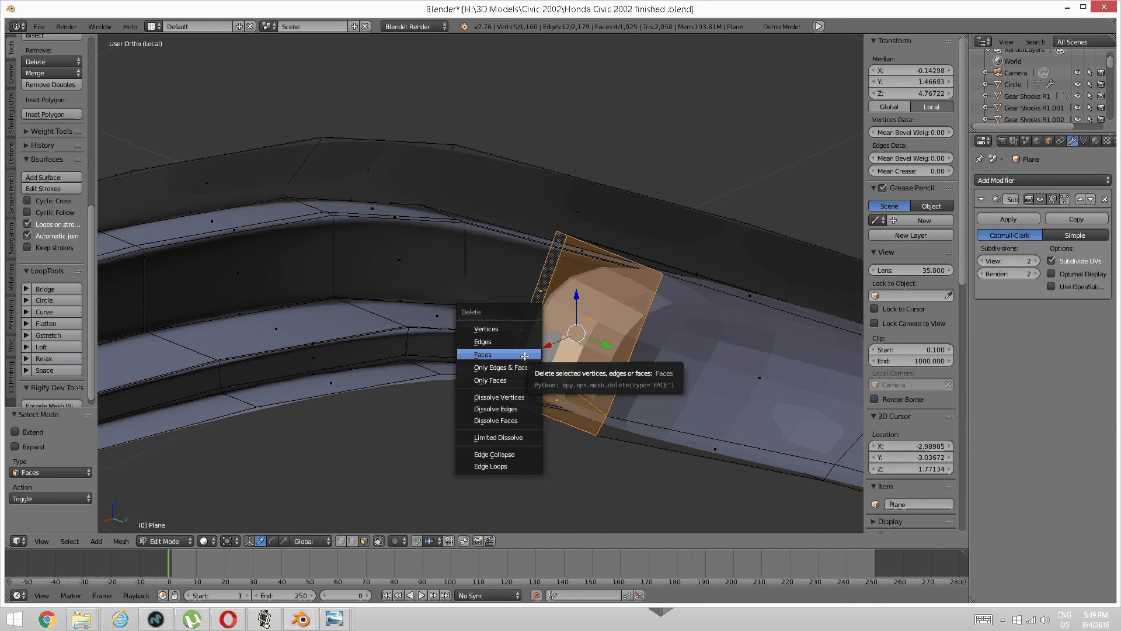
click(525, 355)
Step: Isolate the open-ended trim piece by selecting its linked geometry, inverting the selection and hiding the rest of the mesh
middle_drag(546, 358, 566, 380)
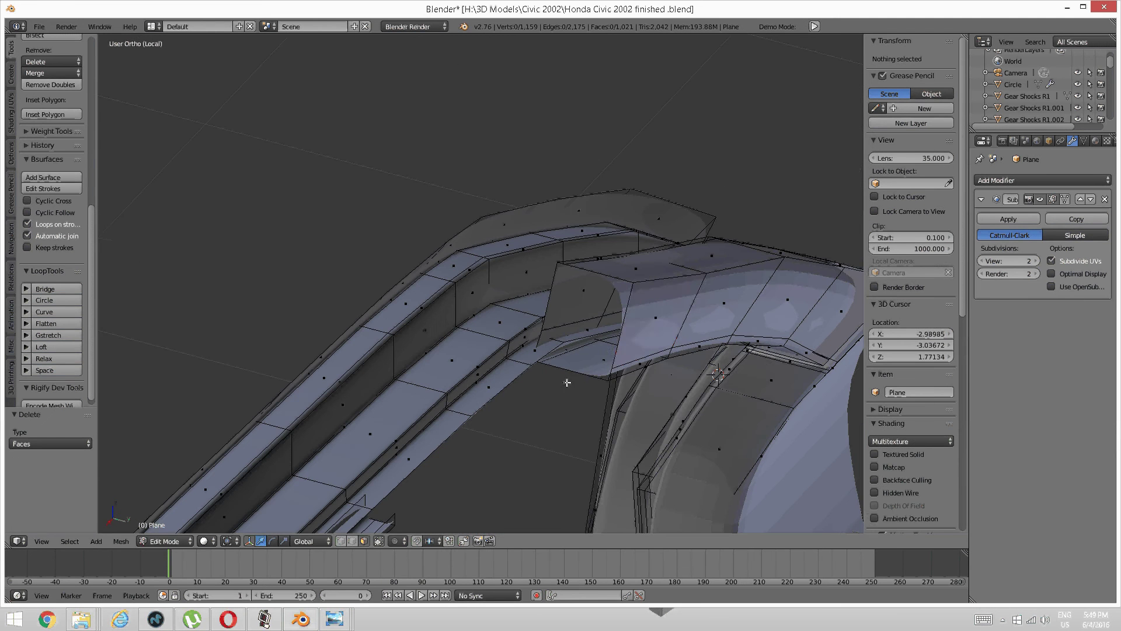
right_click(654, 342)
key(ctrl+l)
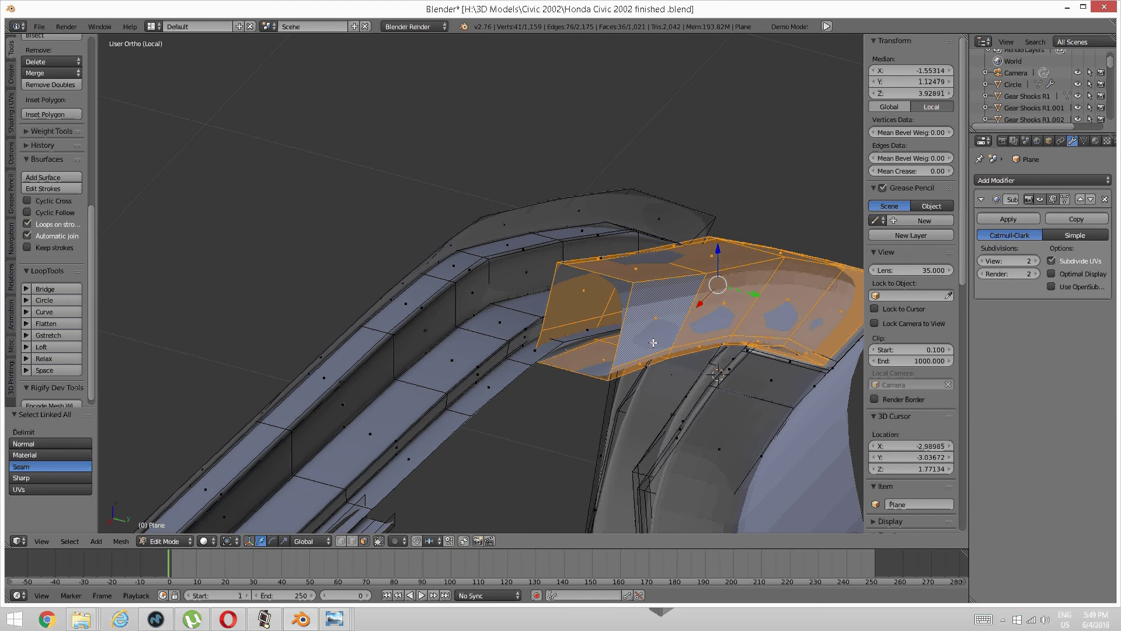
key(ctrl+i)
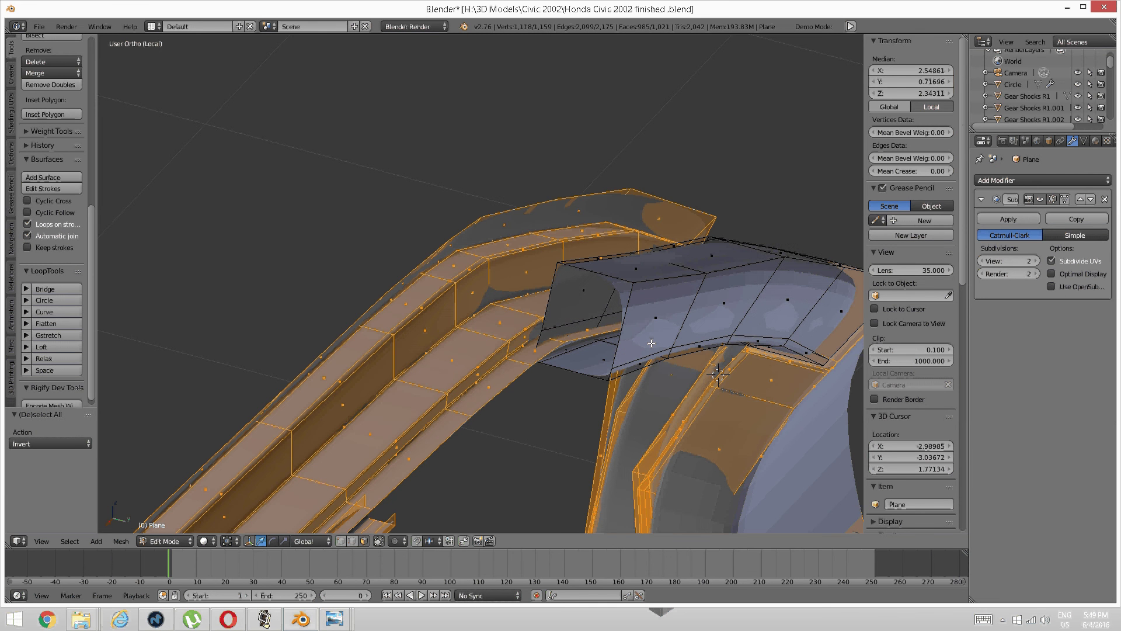
key(h)
middle_drag(596, 300, 496, 312)
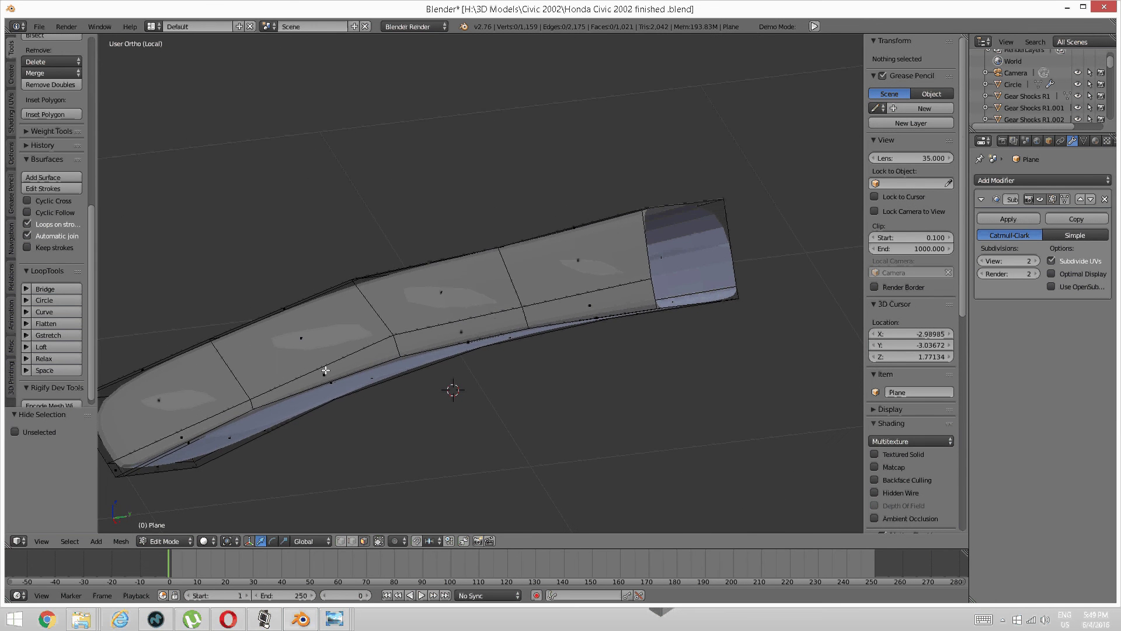
middle_drag(325, 370, 643, 242)
right_click(619, 246)
shift+right_click(710, 254)
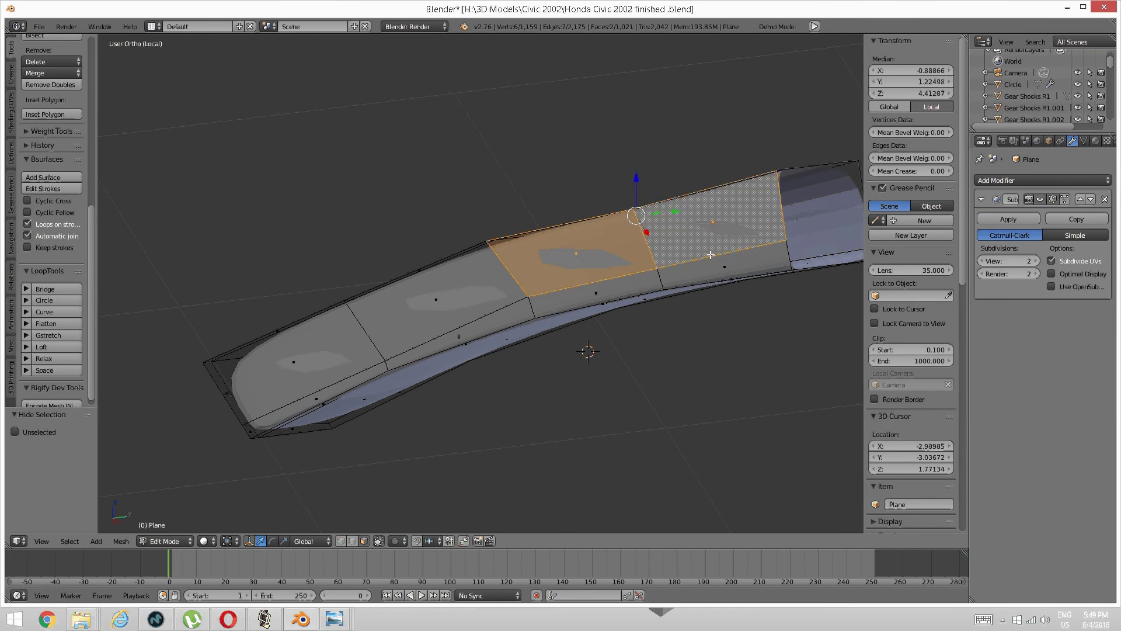
shift+right_click(710, 260)
shift+right_click(620, 280)
shift+right_click(479, 298)
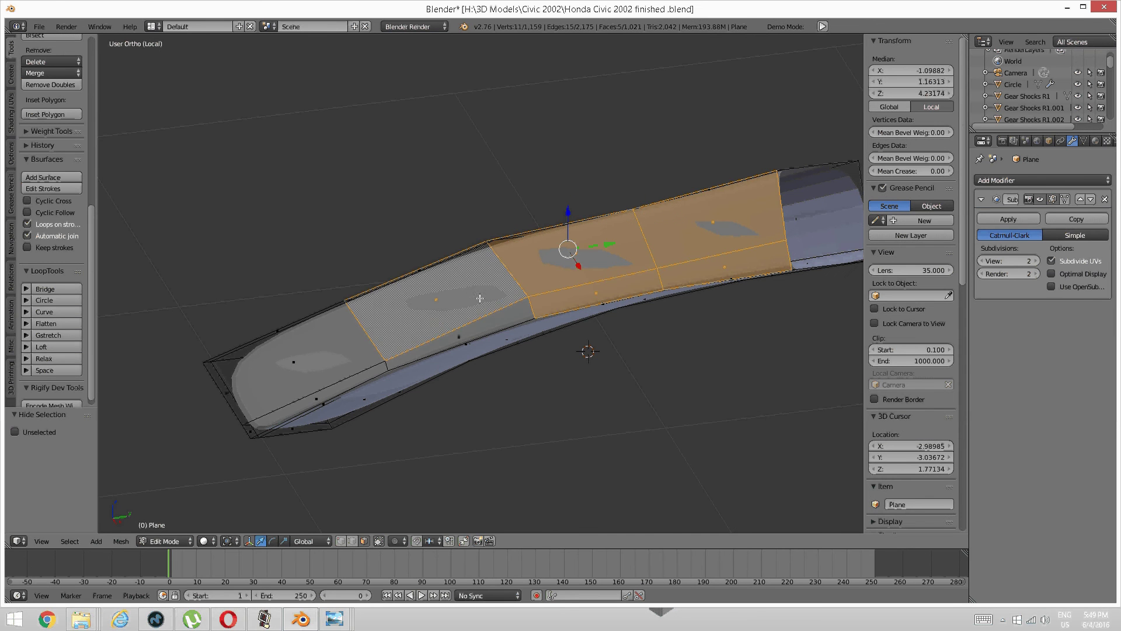
shift+right_click(464, 336)
shift+right_click(353, 375)
shift+right_click(341, 335)
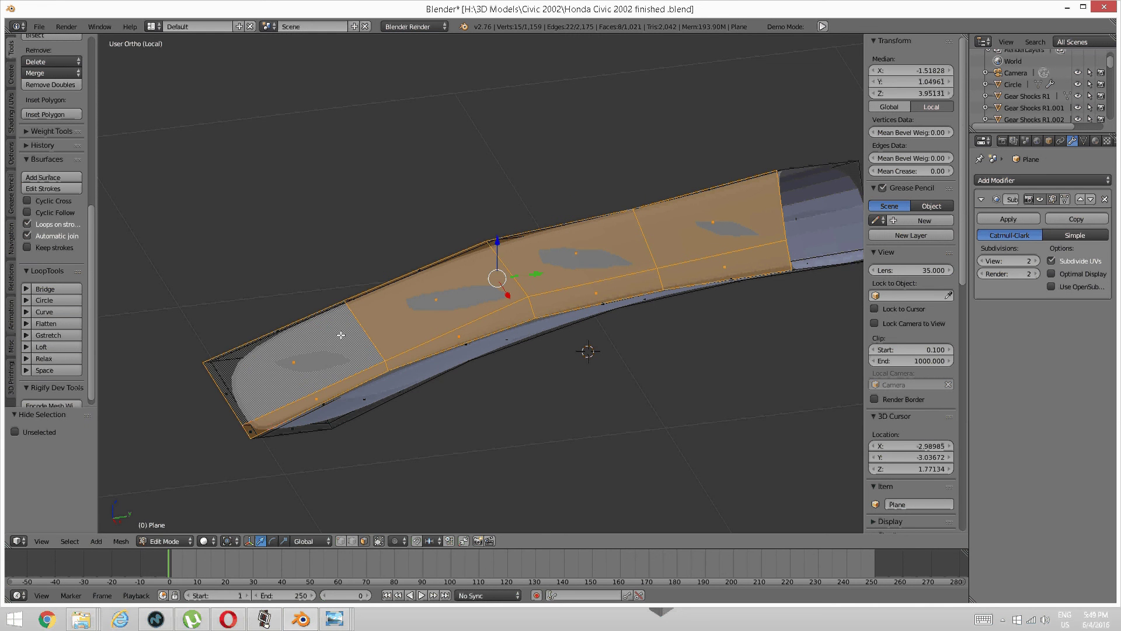
key(x)
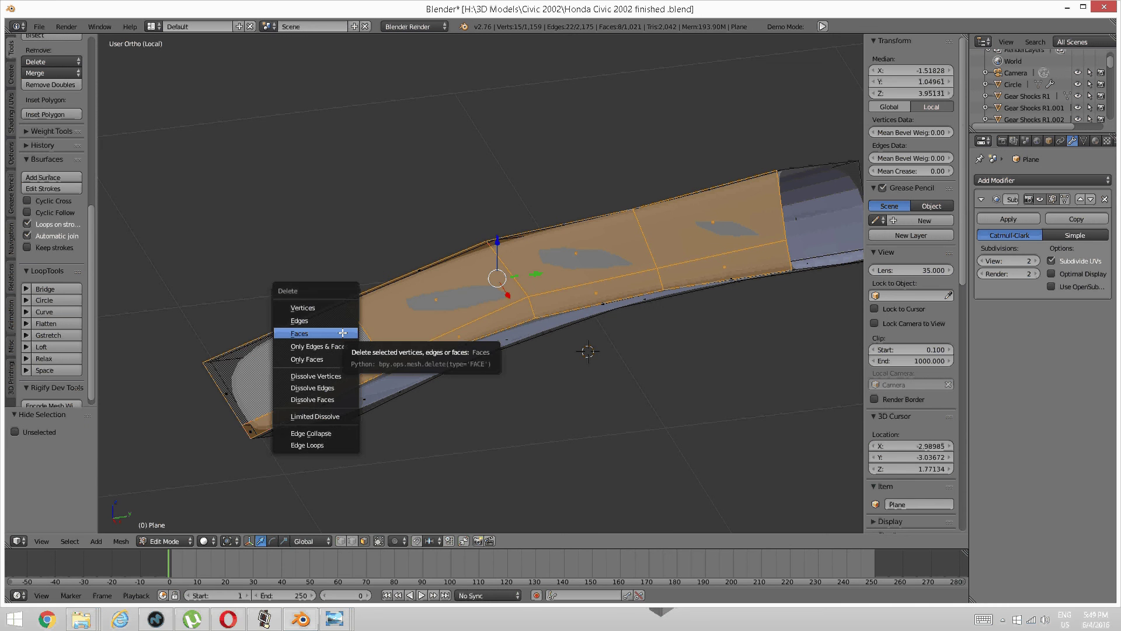
key(a)
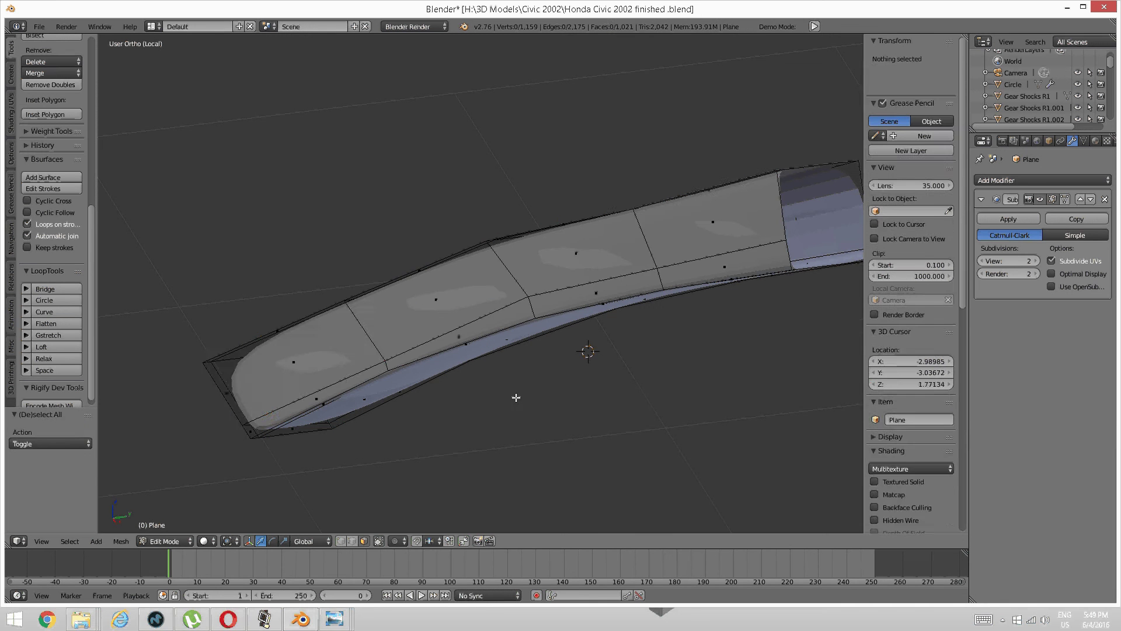
Step: Delete the four large faces in the lengthwise row along the flat side of the isolated trim piece
right_click(314, 366)
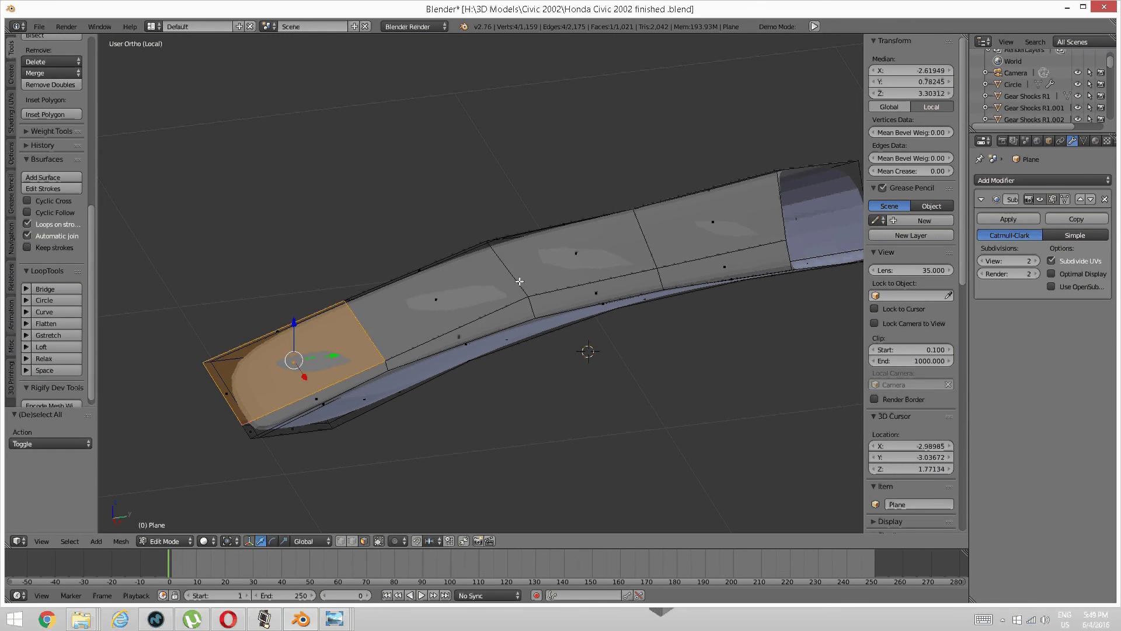
shift+right_click(474, 293)
shift+right_click(559, 268)
shift+right_click(653, 248)
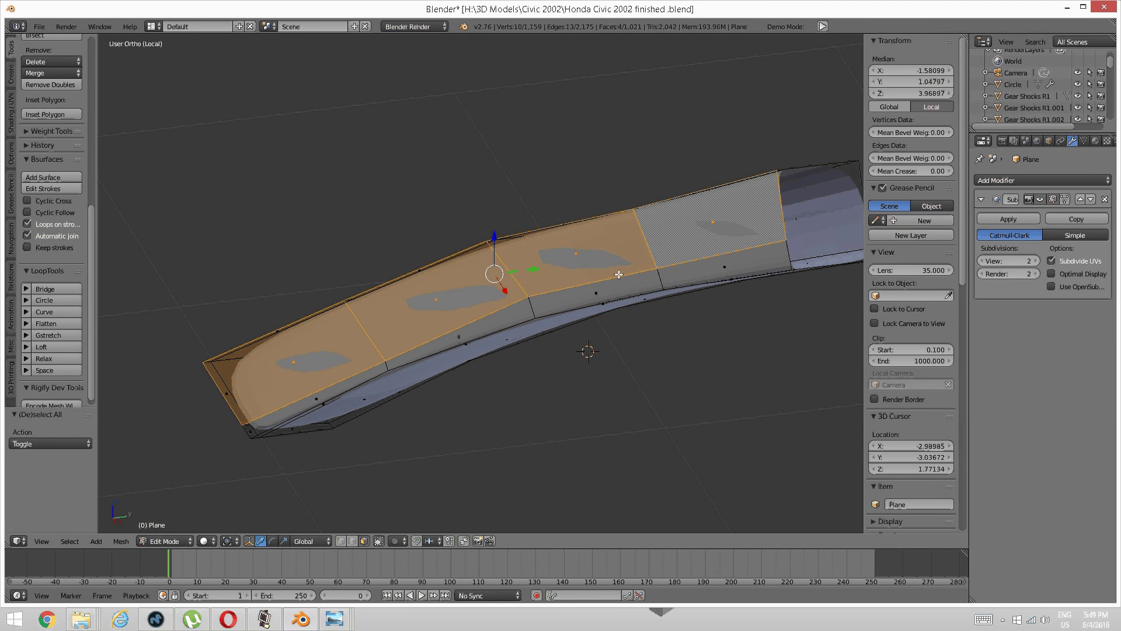
key(x)
click(614, 272)
Step: Delete the end face at the trim piece's lower tip together with the adjoining face spanning its underside
scroll(525, 304, up, 4)
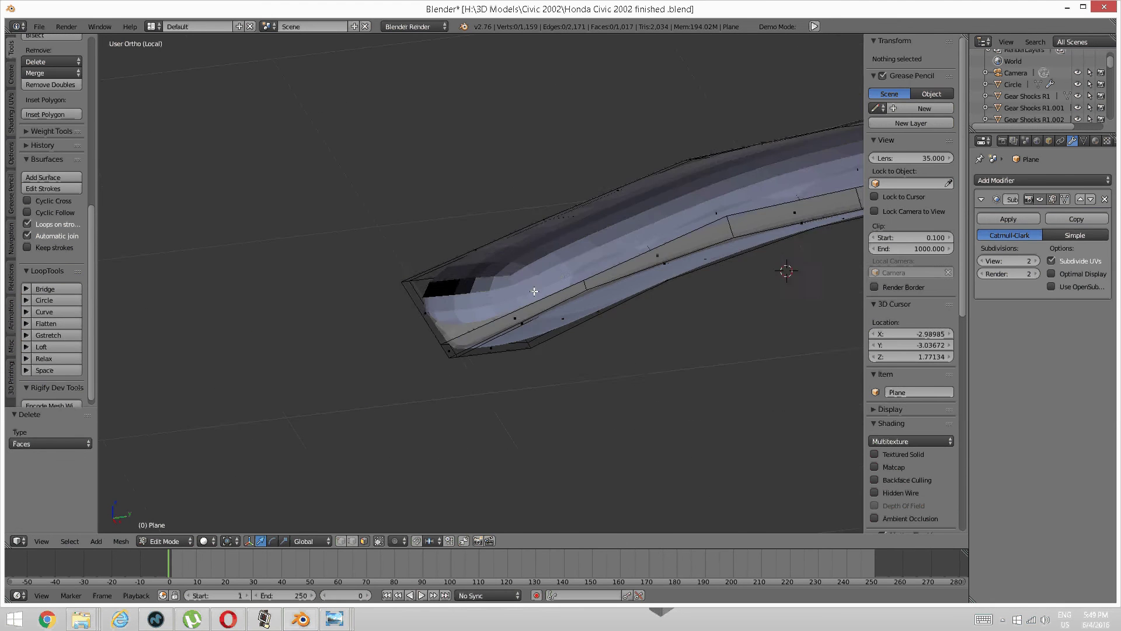
middle_drag(466, 326, 446, 328)
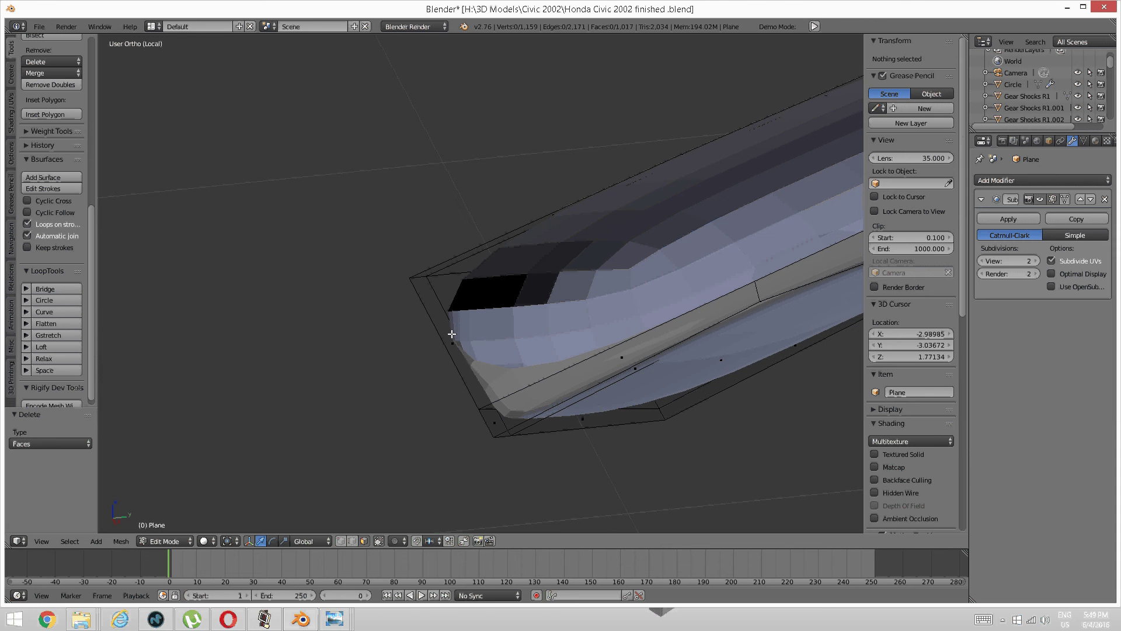
right_click(453, 329)
shift+right_click(499, 338)
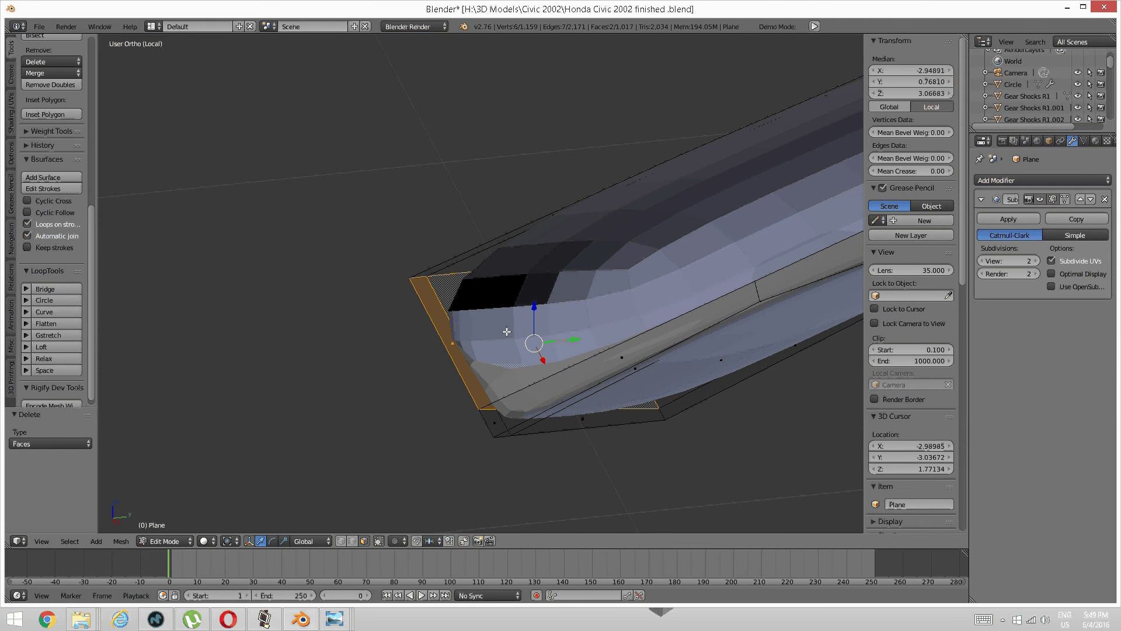
key(x)
click(508, 402)
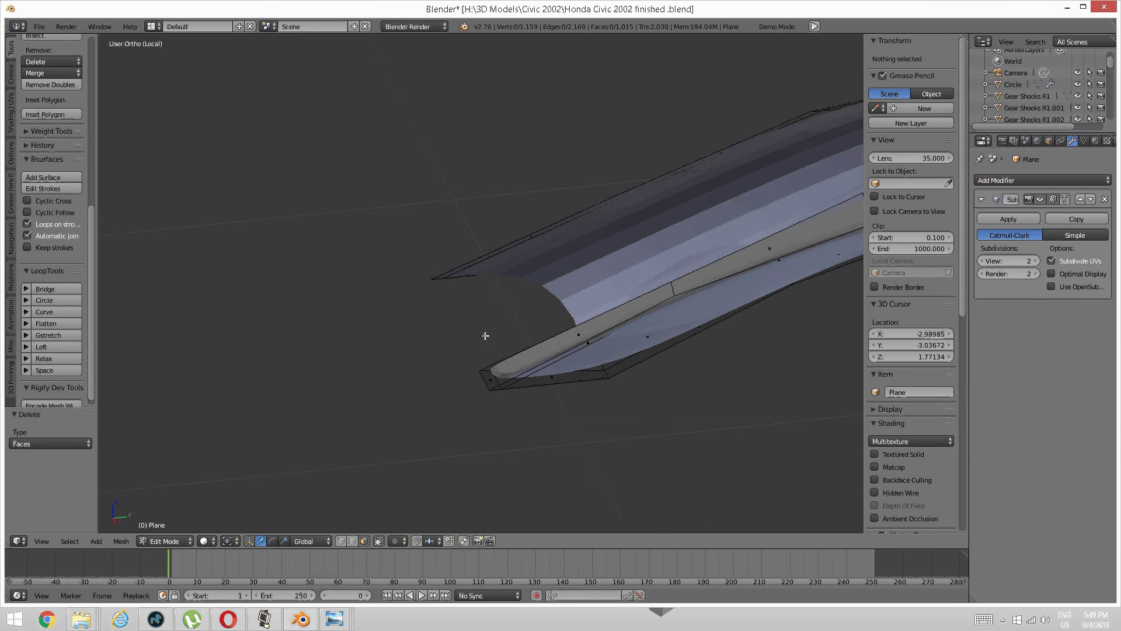
Step: Examine the opened trim piece along its full length, checking its remaining faces, edges and both ends
scroll(485, 335, down, 1)
middle_drag(475, 335, 604, 323)
shift+middle_drag(330, 398, 711, 283)
shift+middle_drag(192, 404, 458, 320)
scroll(401, 353, up, 3)
scroll(401, 353, down, 5)
scroll(496, 319, down, 7)
middle_drag(555, 311, 520, 300)
scroll(523, 295, up, 4)
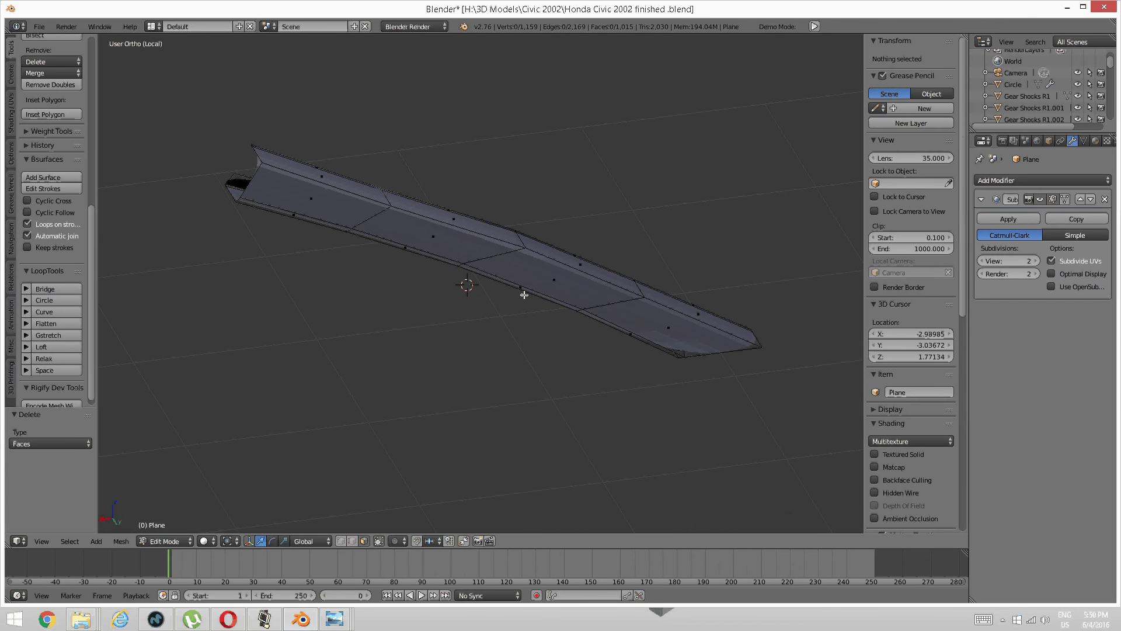
scroll(533, 295, up, 1)
scroll(519, 272, up, 3)
shift+middle_drag(463, 269, 604, 391)
scroll(481, 304, down, 1)
shift+middle_drag(369, 279, 506, 286)
scroll(503, 287, up, 2)
mouse_move(421, 290)
middle_down()
mouse_move(475, 284)
mouse_move(406, 289)
middle_up()
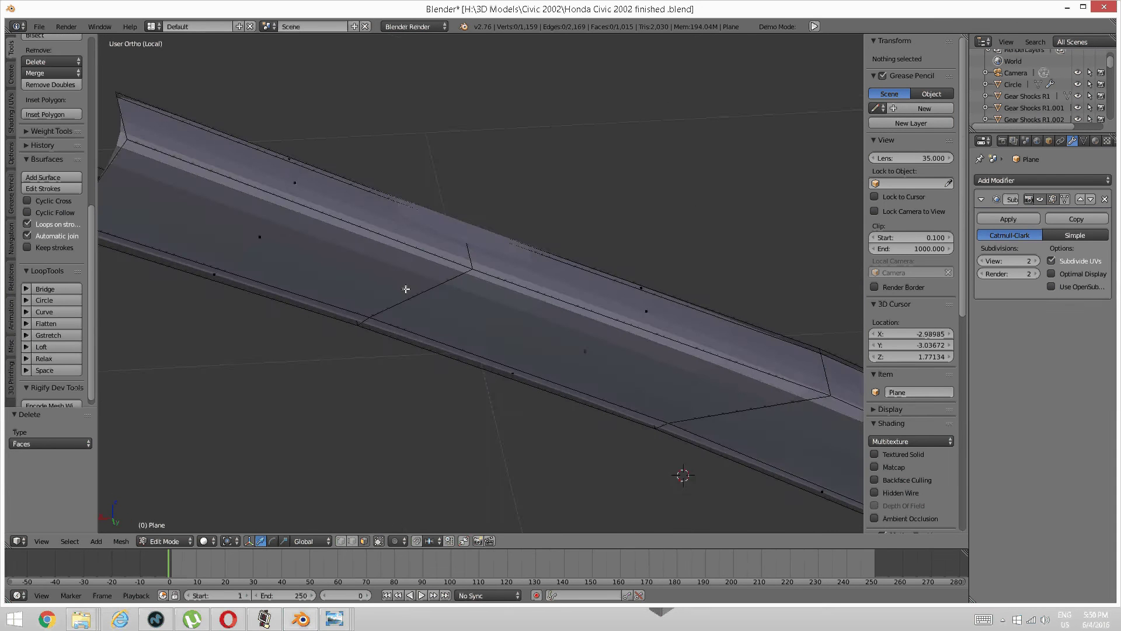
key(KP_3)
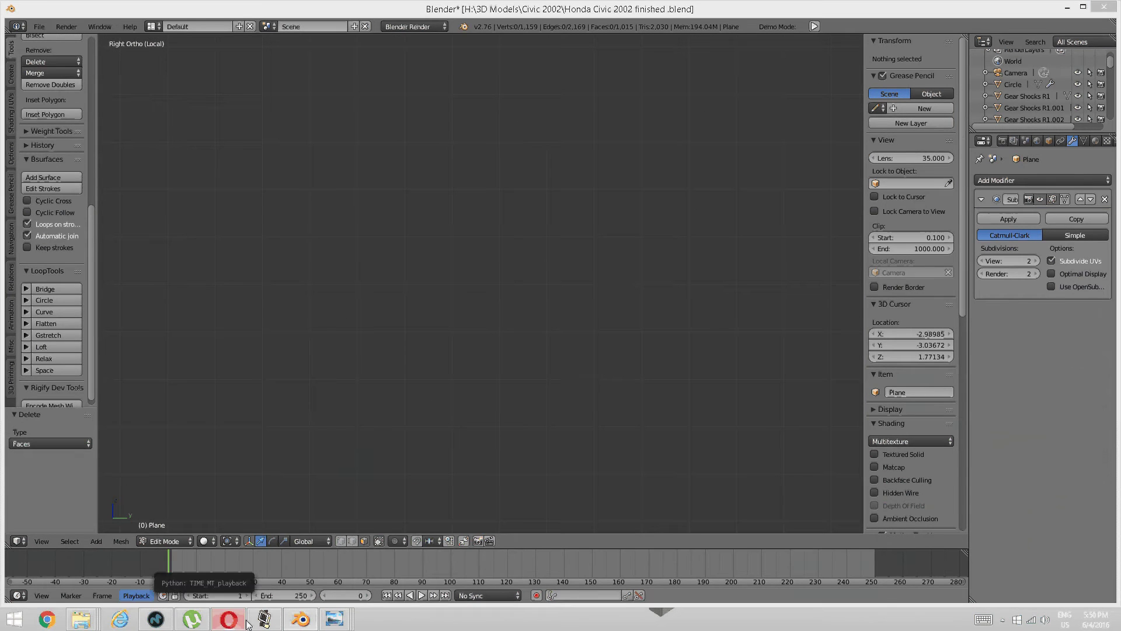
click(229, 619)
click(264, 619)
click(265, 620)
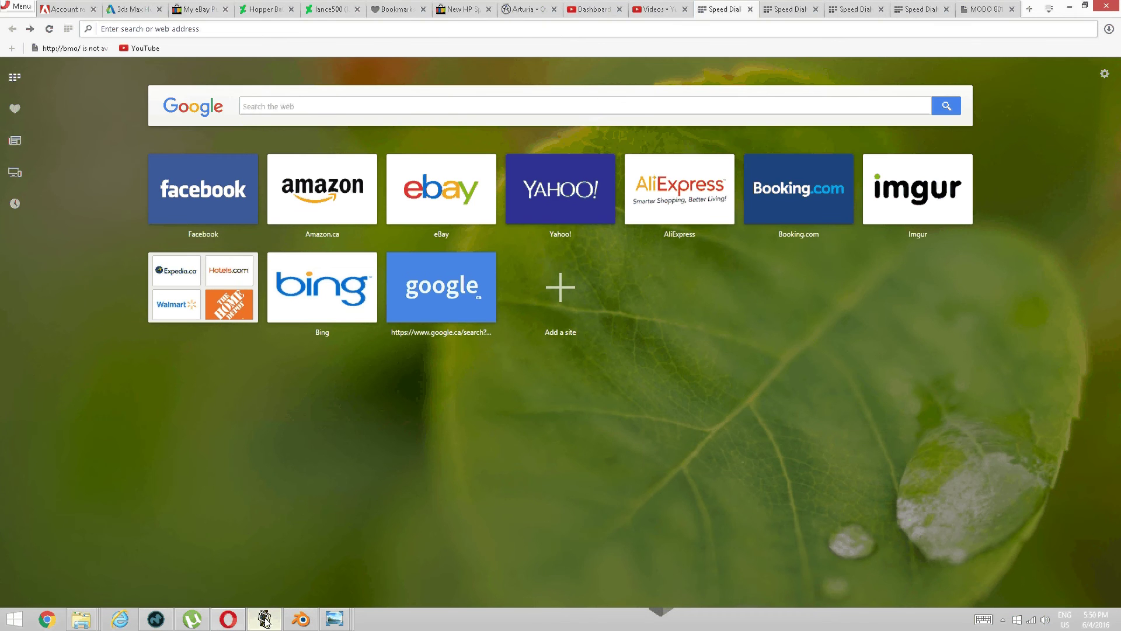
click(301, 619)
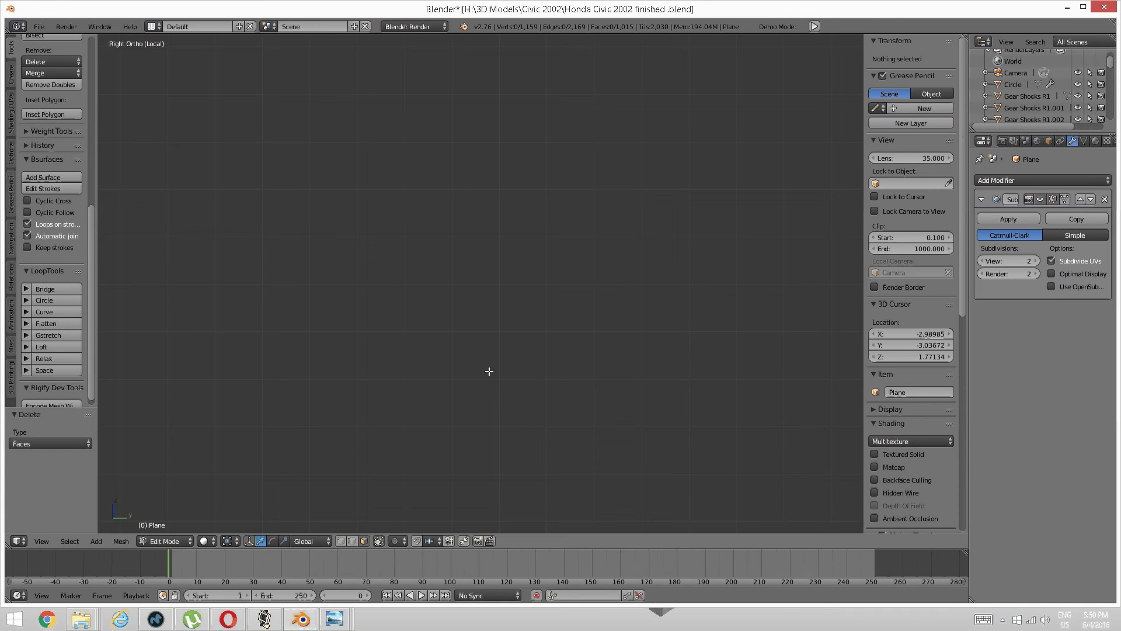
Step: In the back view, reveal the hidden frame geometry around the trim piece and clear the selection
key(ctrl+KP_1)
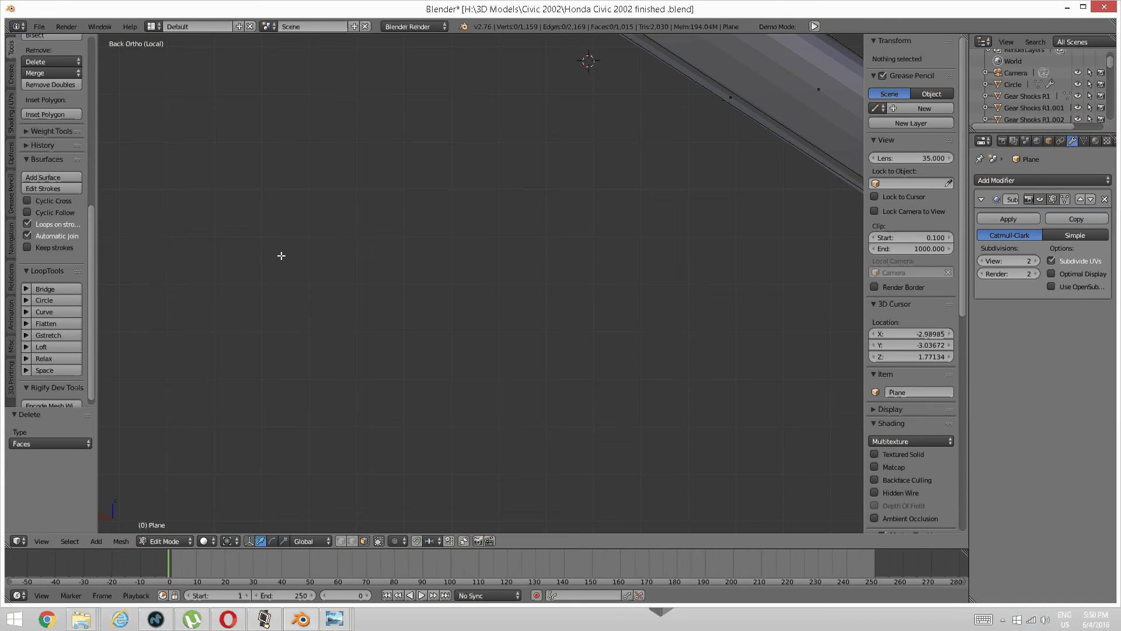
key(Home)
scroll(321, 236, down, 2)
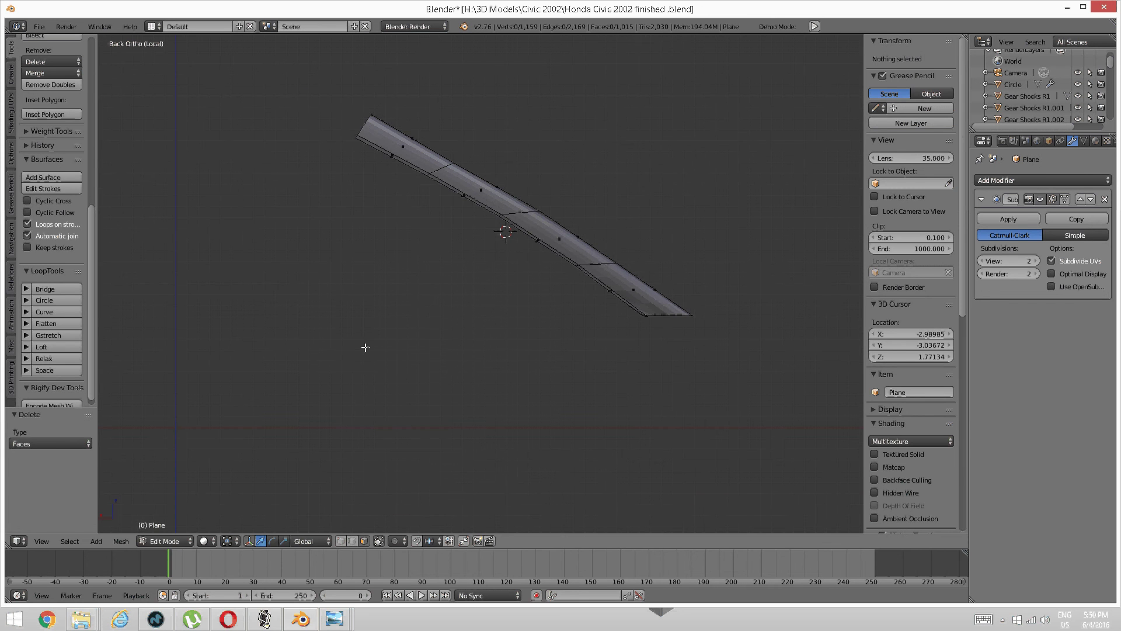
key(alt+h)
scroll(309, 338, down, 3)
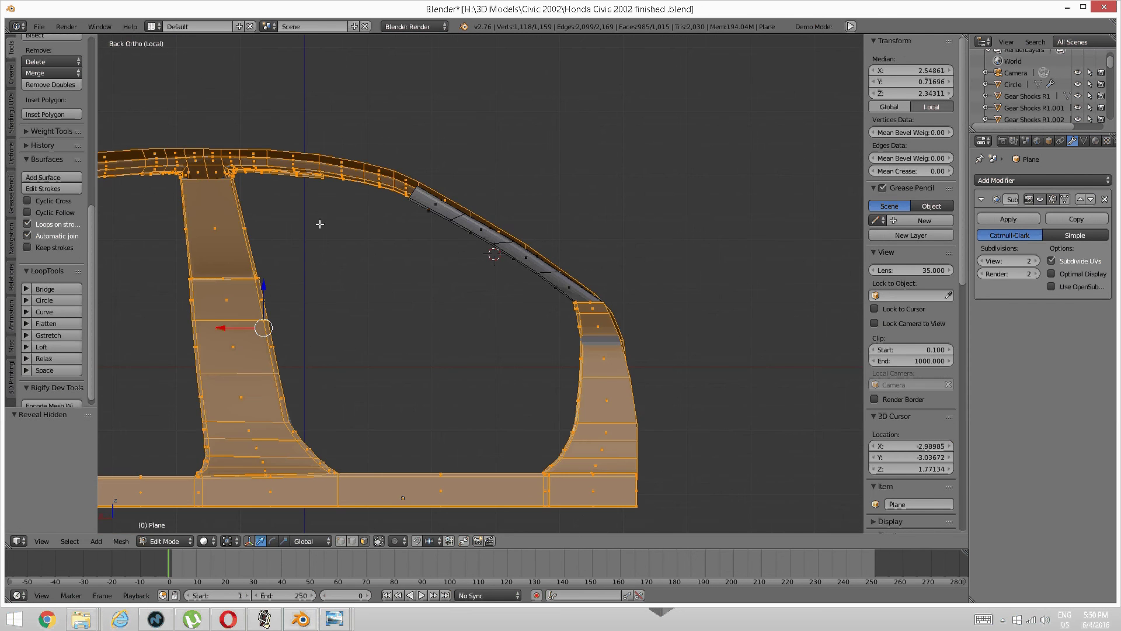
scroll(320, 224, up, 5)
scroll(307, 214, down, 2)
shift+middle_drag(512, 213, 308, 167)
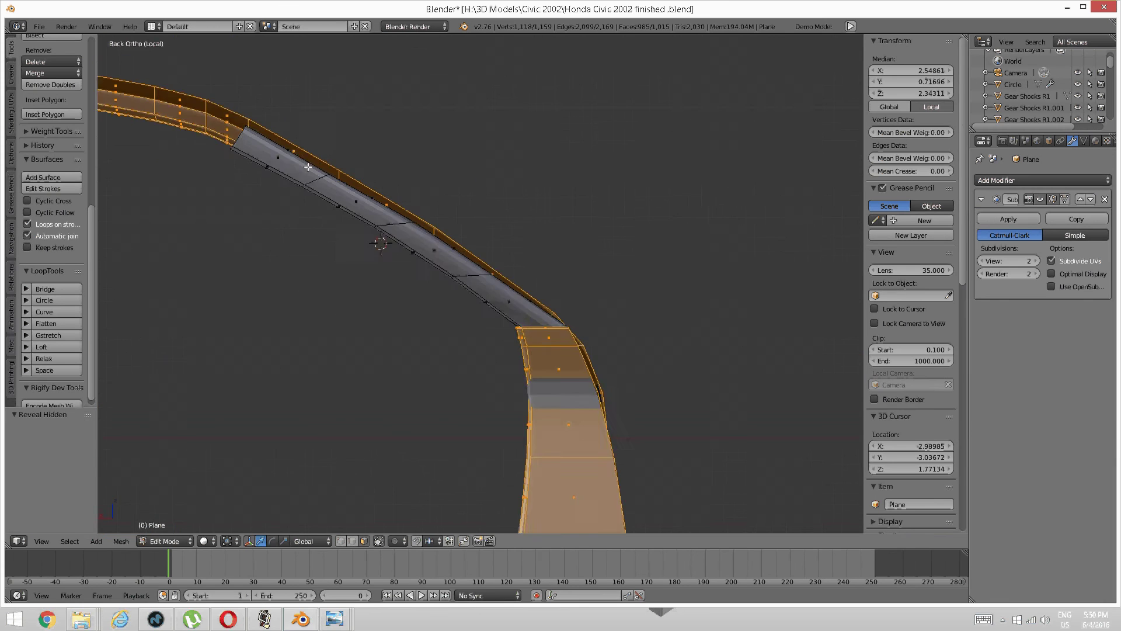
scroll(308, 167, up, 3)
shift+middle_drag(528, 323, 499, 281)
scroll(474, 236, up, 4)
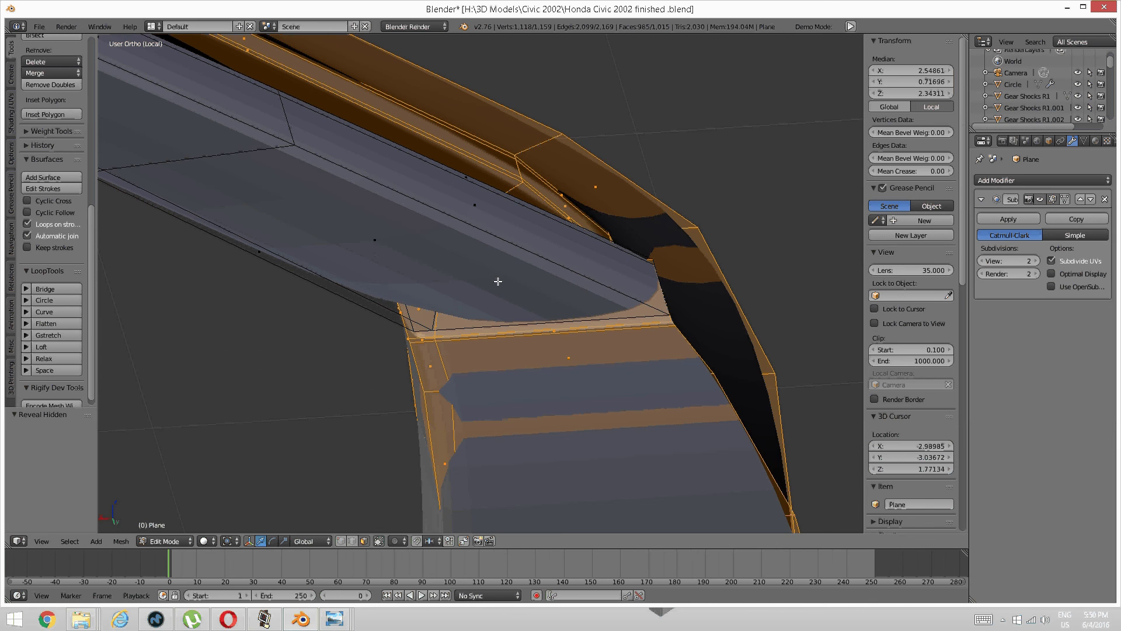
middle_drag(473, 306, 393, 317)
key(a)
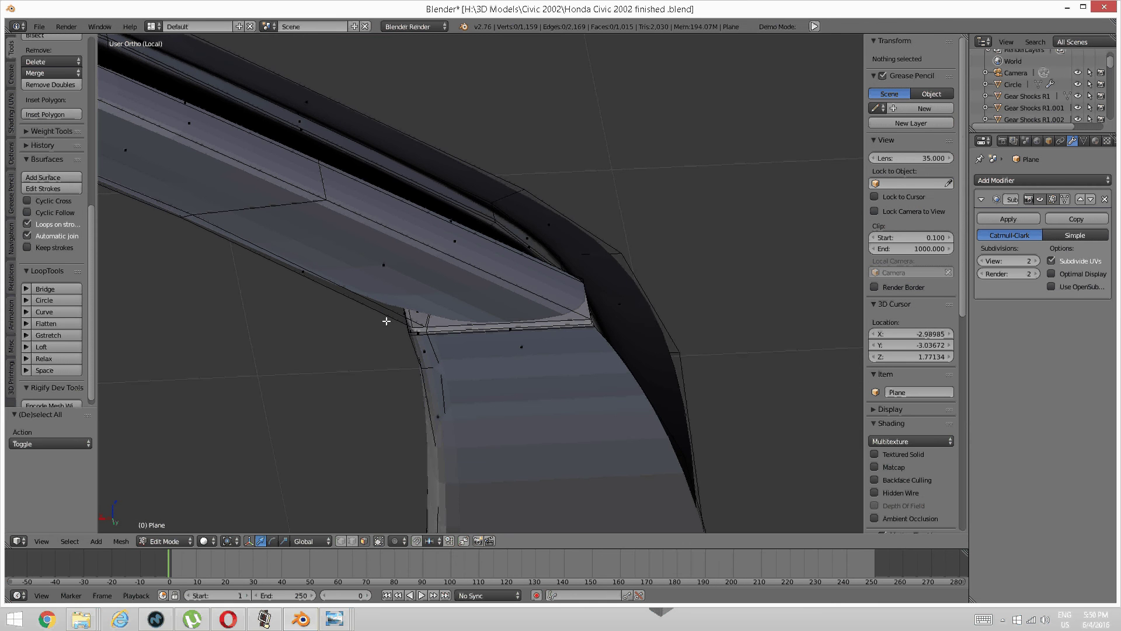
Step: Leave local view and examine in perspective how the trim piece meets the pillar and roof rail inside the car body
key(KP_Divide)
scroll(448, 251, down, 2)
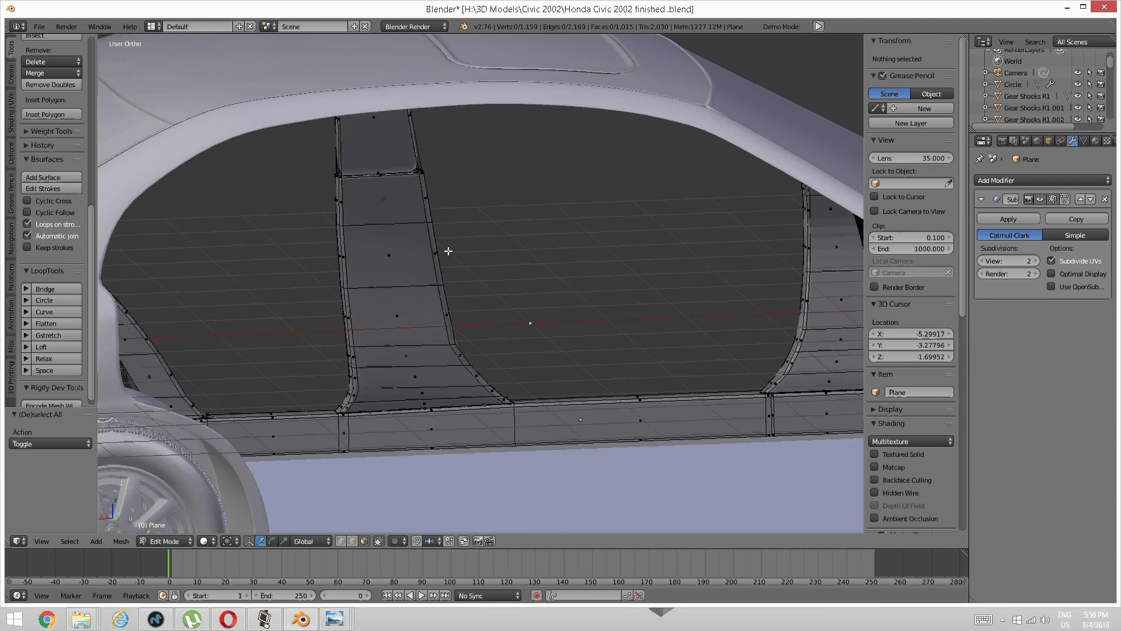
scroll(448, 251, down, 1)
middle_drag(447, 251, 446, 248)
key(KP_5)
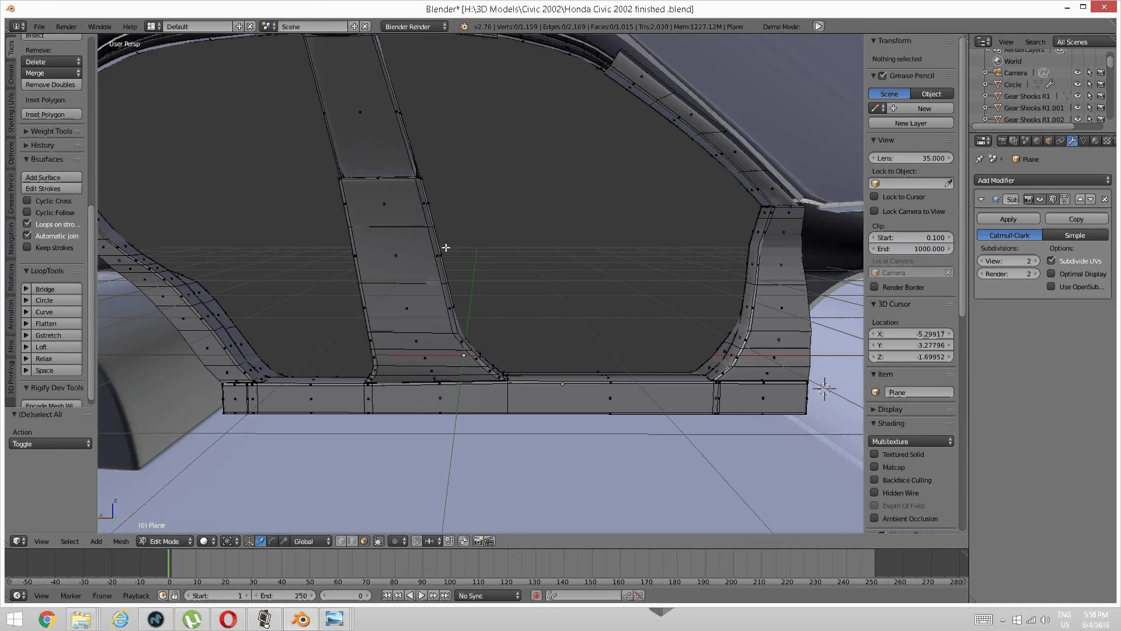
scroll(463, 201, up, 4)
middle_drag(467, 237, 534, 215)
scroll(753, 222, down, 3)
mouse_move(756, 221)
middle_down()
mouse_move(558, 302)
mouse_move(619, 282)
mouse_move(594, 284)
mouse_move(575, 265)
mouse_move(578, 278)
mouse_move(518, 275)
mouse_move(557, 318)
middle_up()
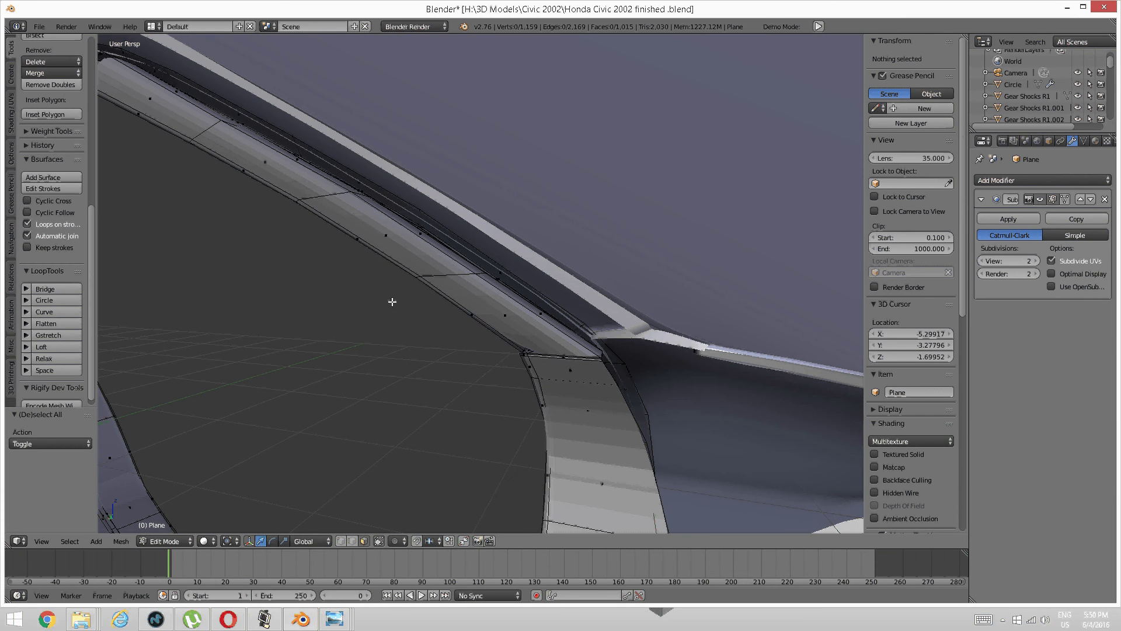
middle_drag(295, 325, 640, 353)
middle_drag(630, 296, 418, 373)
scroll(564, 380, down, 6)
Step: Switch to Object Mode, add the outer body side panel to the selection and isolate it with the frame in local view
key(ctrl+Tab)
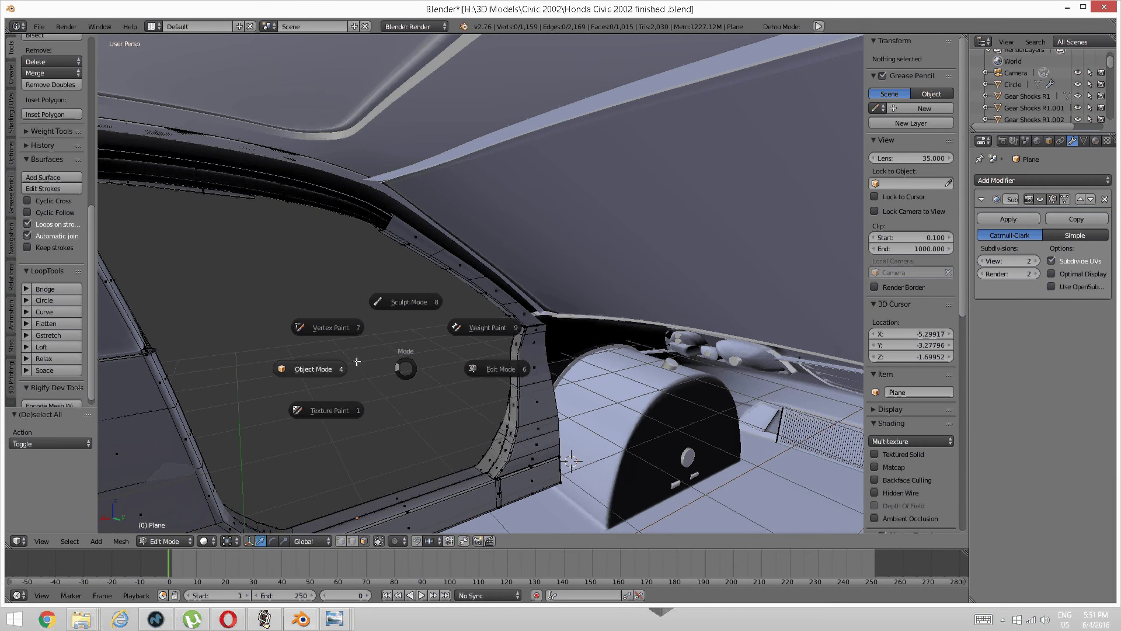
click(327, 370)
scroll(348, 359, down, 1)
middle_drag(348, 359, 453, 397)
scroll(479, 376, down, 3)
scroll(479, 376, up, 3)
shift+right_click(355, 384)
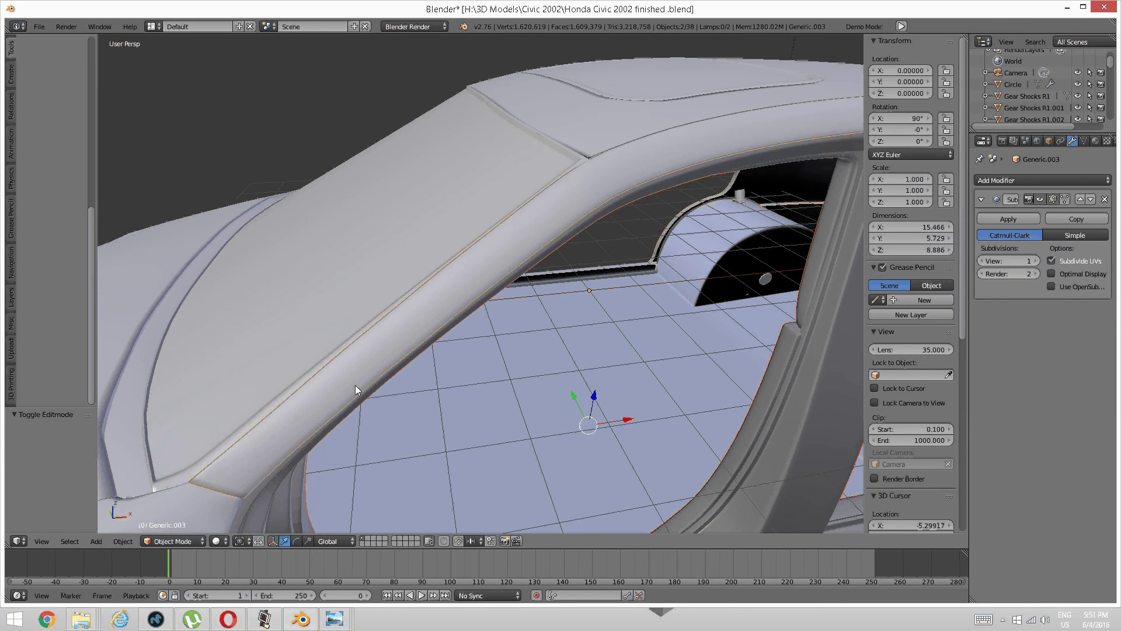
scroll(549, 335, down, 4)
scroll(735, 334, up, 1)
middle_drag(759, 354, 664, 355)
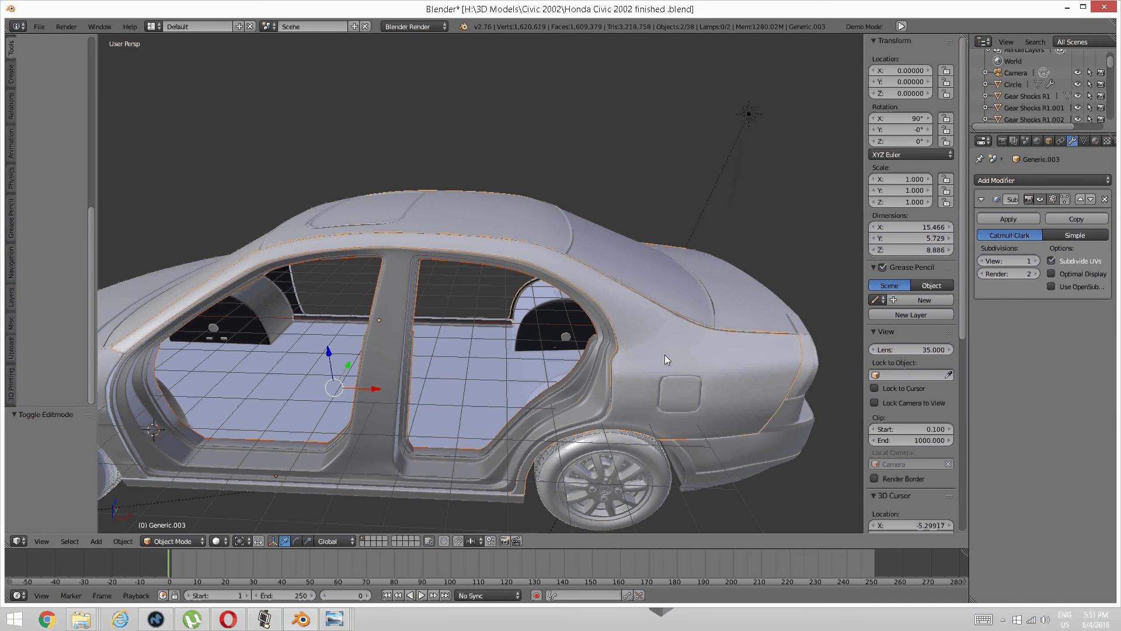
key(KP_Divide)
scroll(695, 250, down, 2)
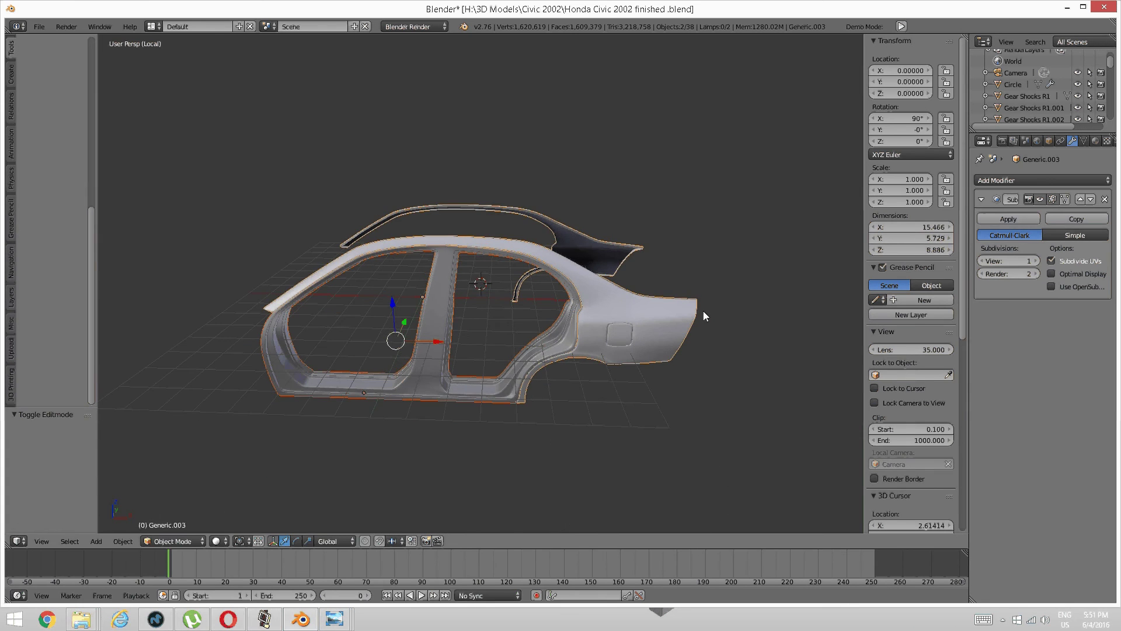
Step: Examine the isolated frame and body side, checking the gap between the trim piece and the outer roof rail
middle_drag(682, 293, 479, 318)
scroll(464, 285, up, 5)
scroll(552, 326, up, 3)
scroll(651, 272, down, 5)
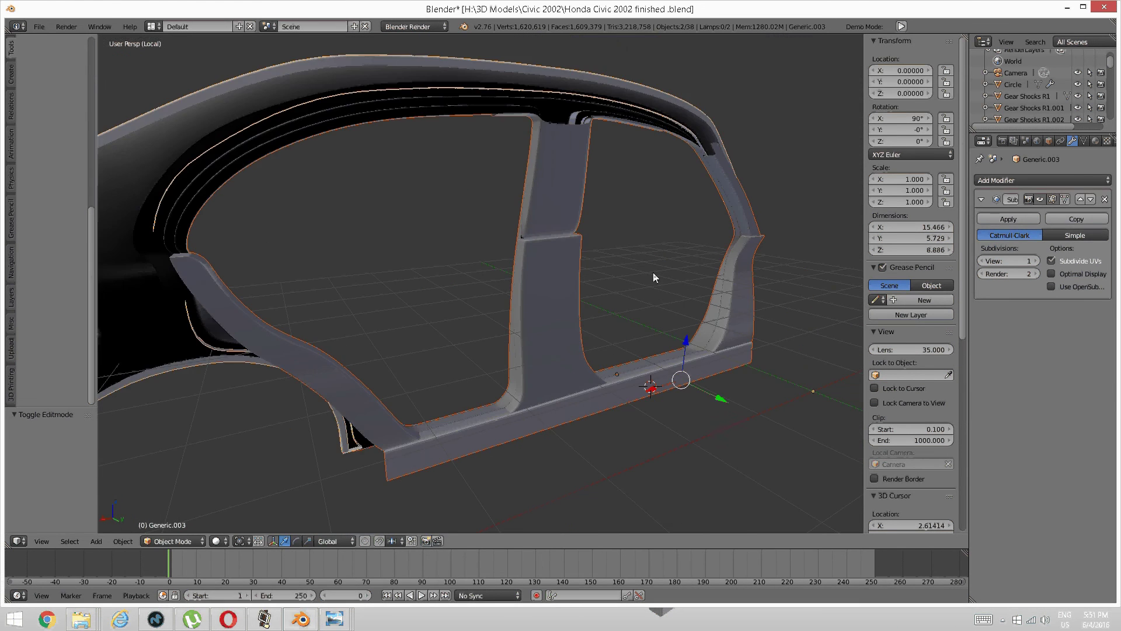
middle_drag(672, 267, 625, 262)
scroll(625, 262, up, 2)
key(KP_5)
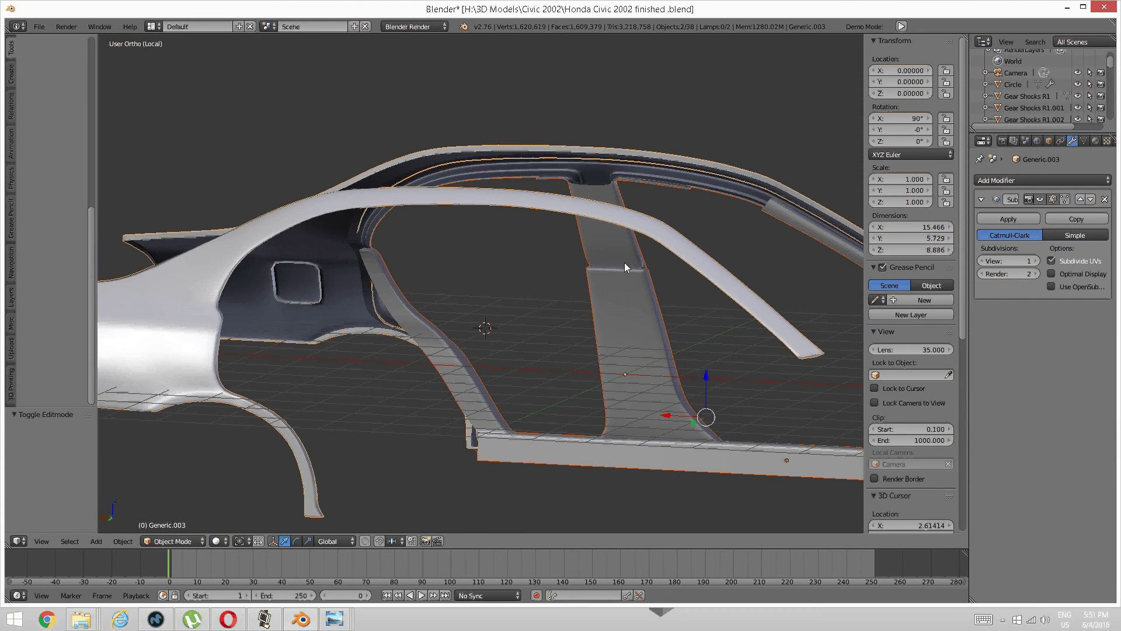
shift+middle_drag(744, 239, 671, 257)
middle_drag(671, 257, 541, 295)
scroll(541, 295, up, 4)
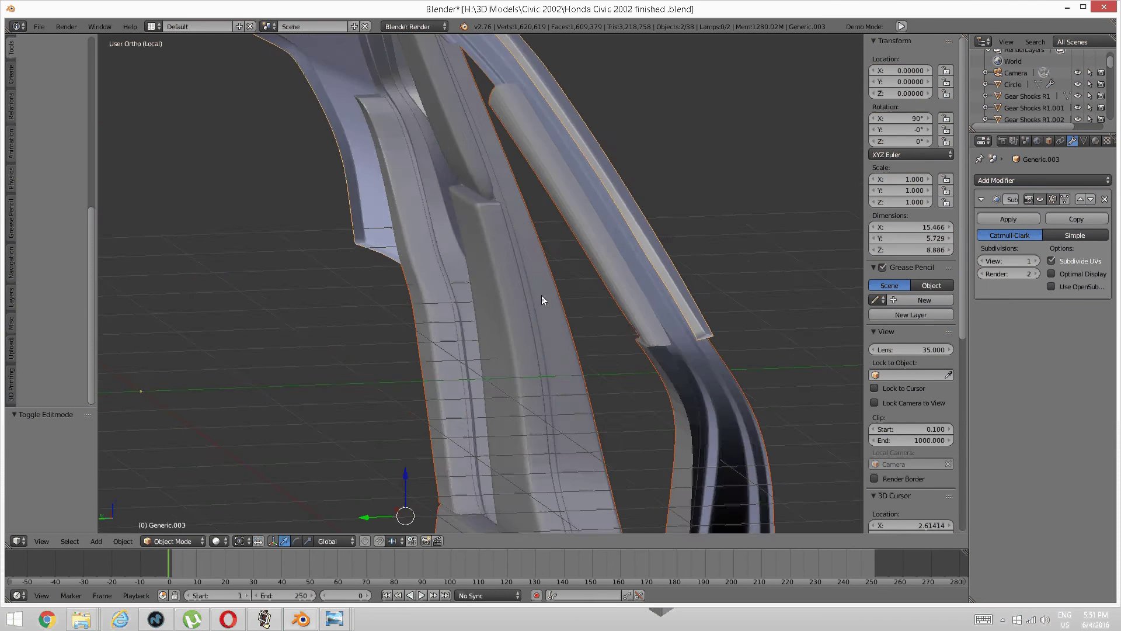
scroll(541, 296, up, 5)
key(KP_5)
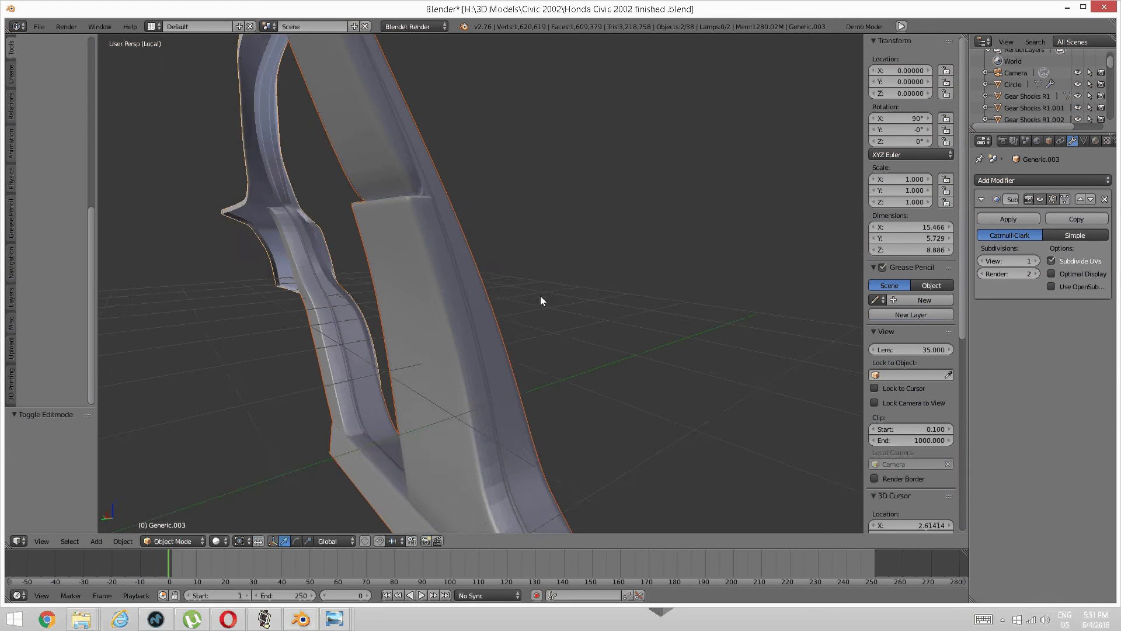
scroll(540, 296, down, 4)
middle_drag(524, 293, 613, 287)
scroll(552, 271, up, 6)
shift+middle_drag(724, 299, 644, 333)
scroll(612, 254, down, 3)
middle_drag(644, 333, 633, 369)
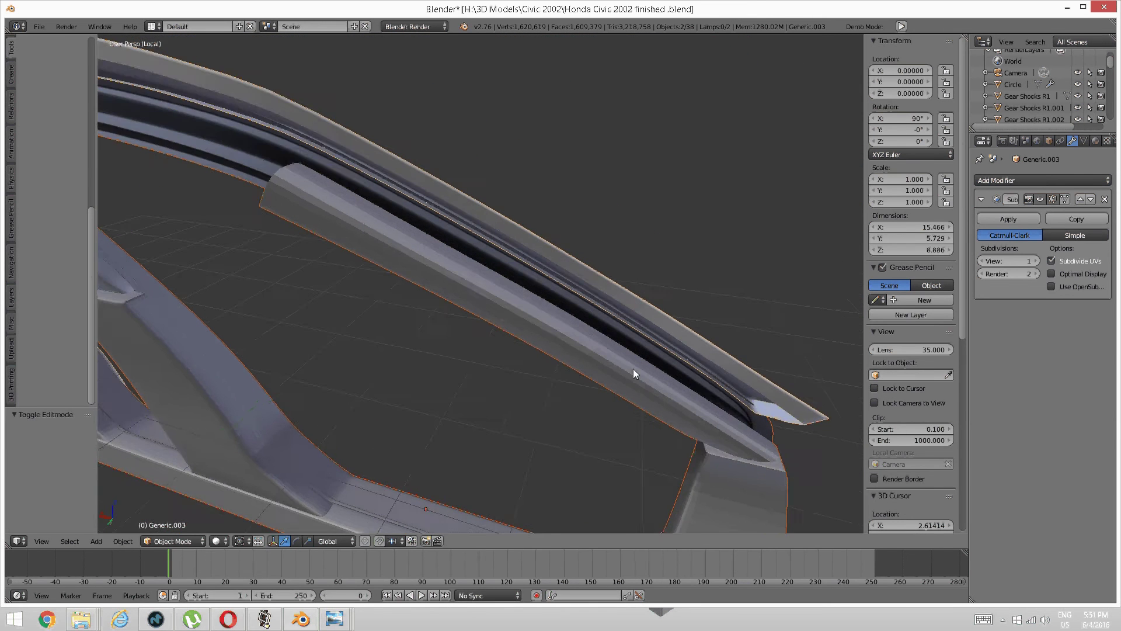
scroll(632, 369, down, 1)
middle_drag(463, 243, 444, 302)
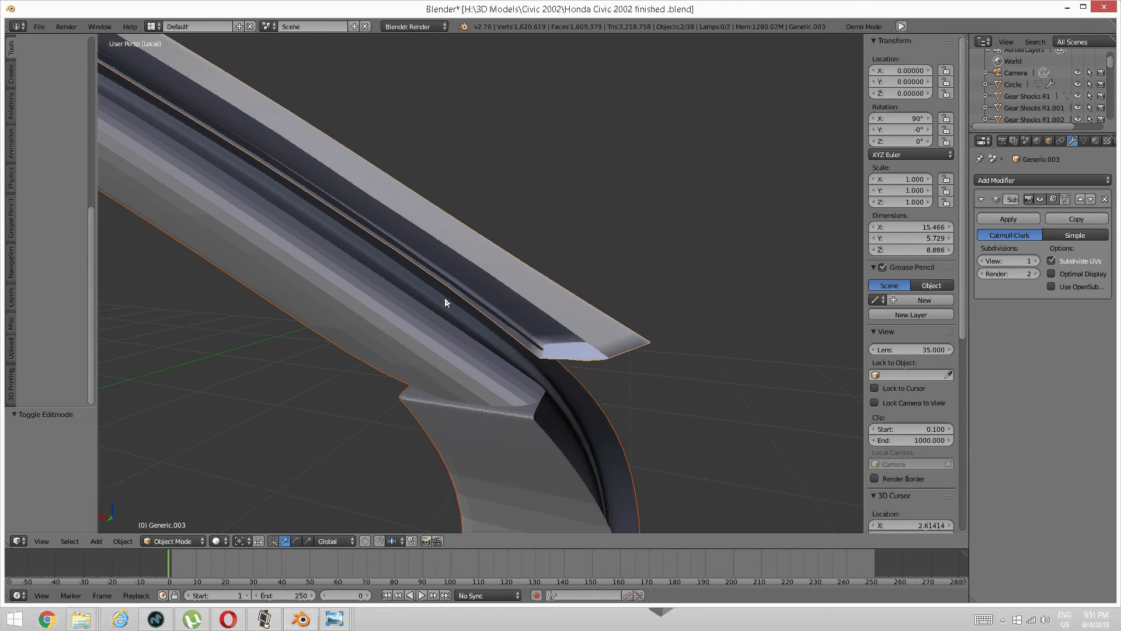
scroll(432, 298, down, 1)
key(Tab)
click(501, 310)
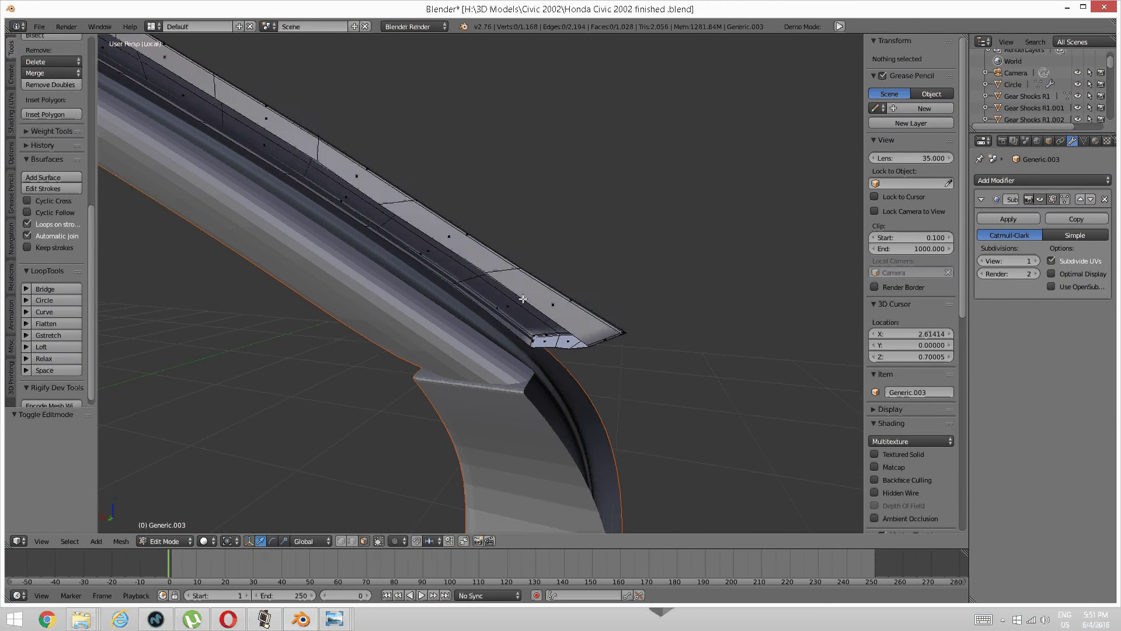
scroll(500, 311, down, 2)
key(Tab)
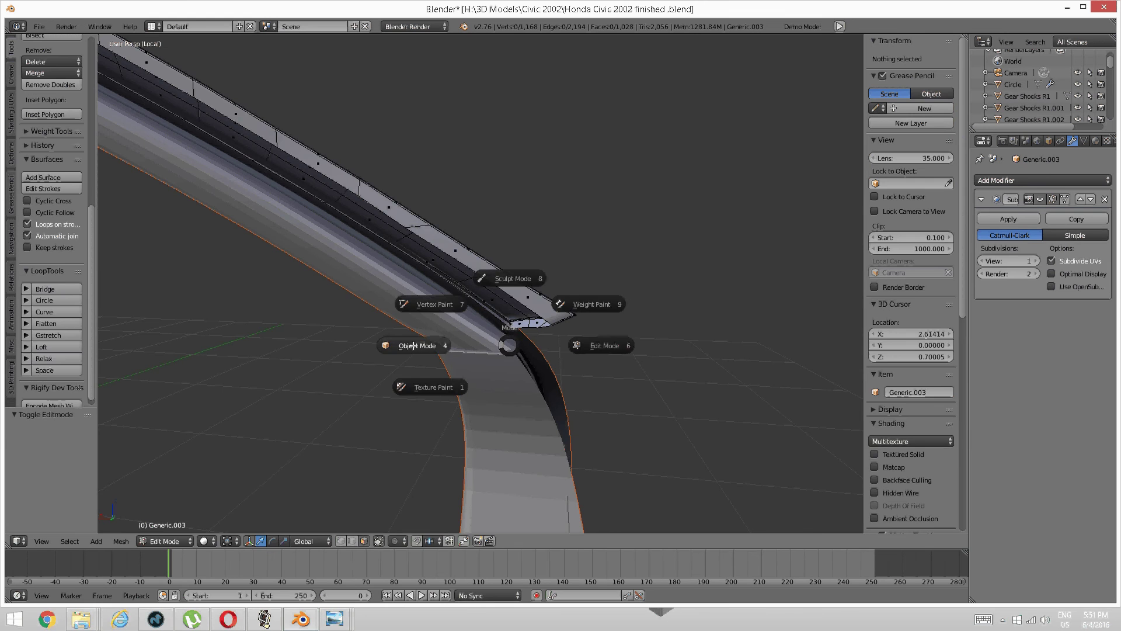
click(492, 377)
Step: Select the inner frame, put it in Edit Mode and clear its mesh selection
right_click(495, 377)
key(Tab)
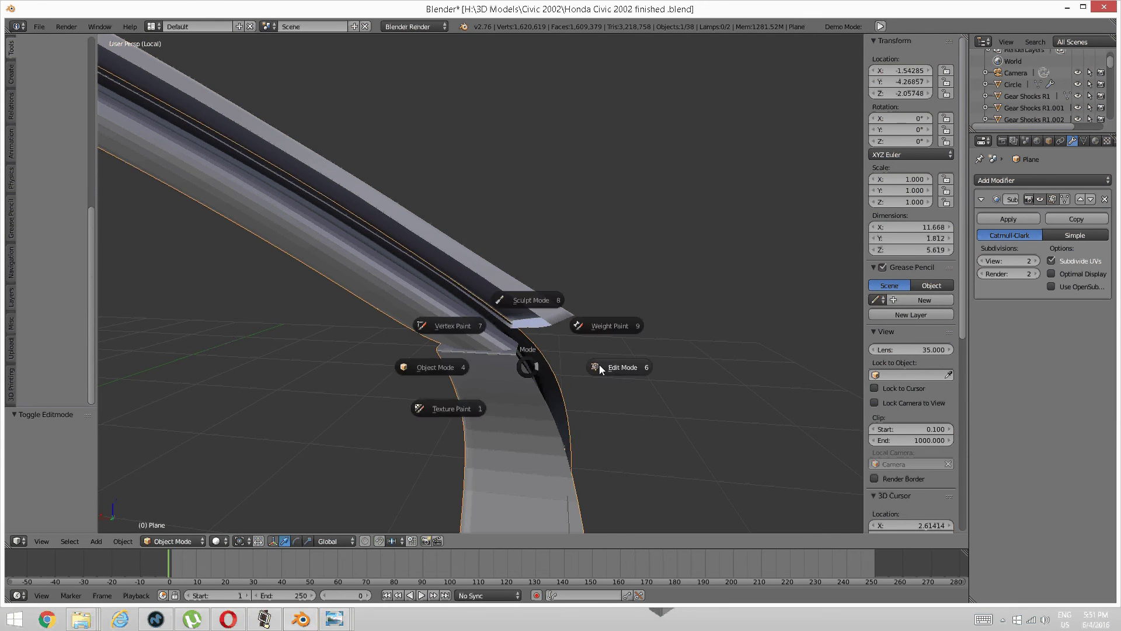
click(599, 364)
middle_drag(585, 362, 587, 339)
scroll(499, 289, up, 3)
right_click(603, 339)
key(a)
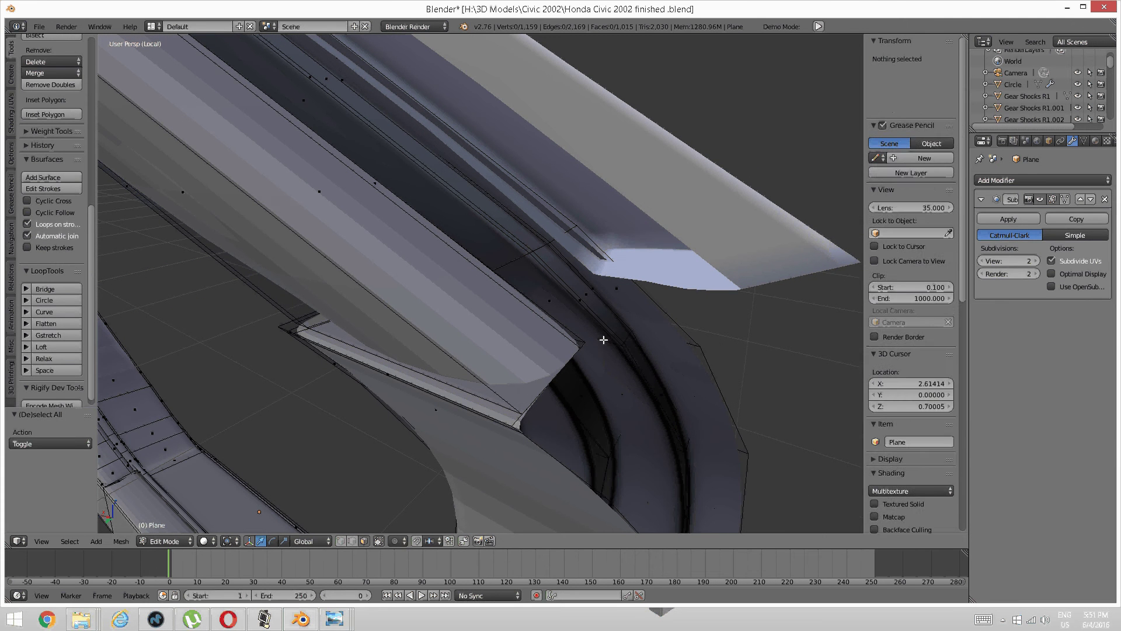
Step: In edge select mode, select the trim's lower end edges and move them about -0.225 along X and 0.153 along Z
key(ctrl+Tab)
click(562, 330)
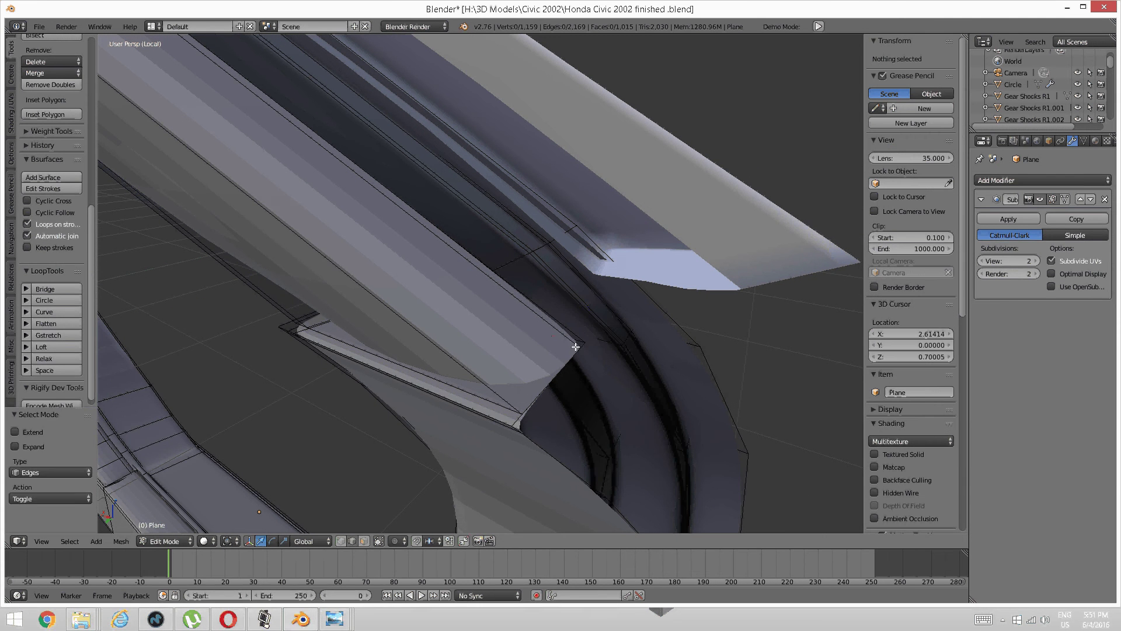
right_click(579, 346)
right_click(583, 343)
middle_drag(583, 344, 534, 307)
shift+right_click(530, 320)
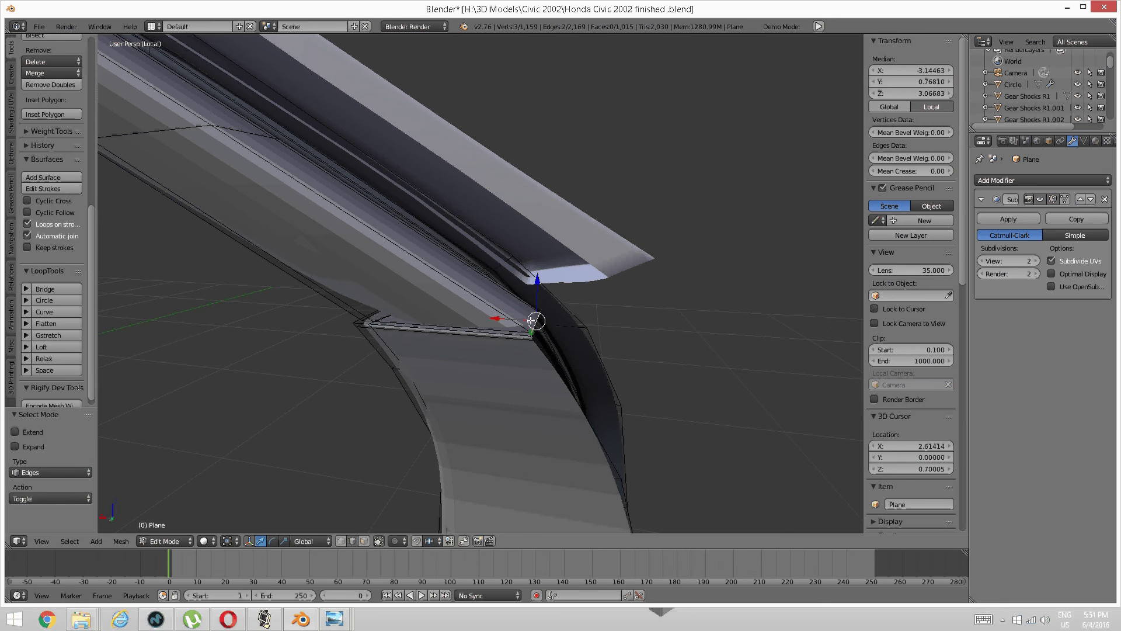
key(g)
key(x)
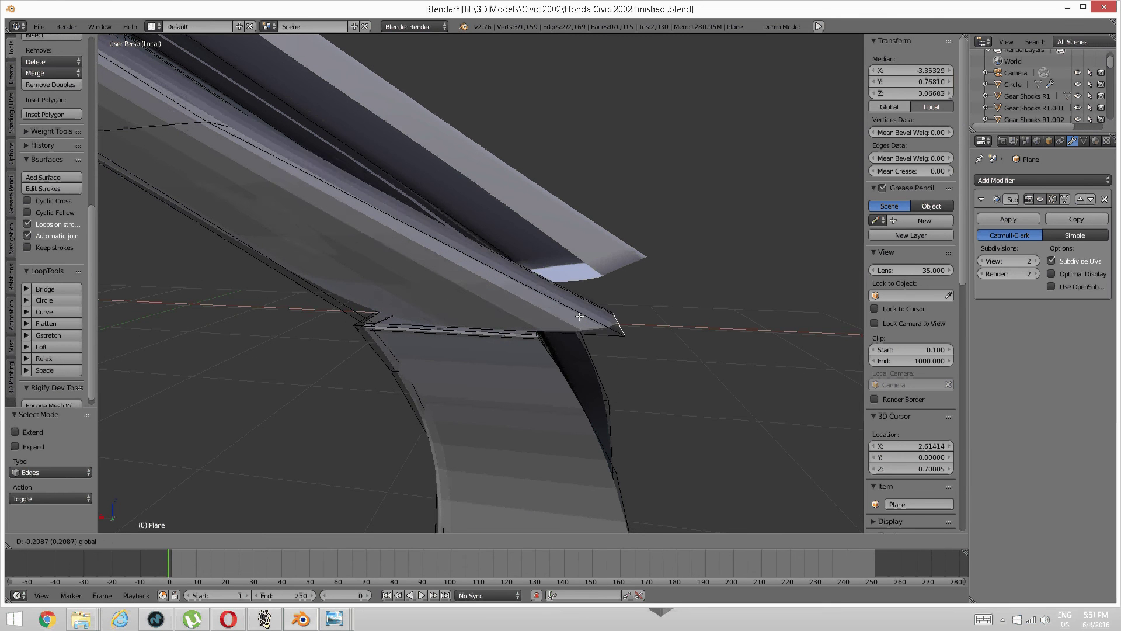
click(584, 315)
key(g)
key(z)
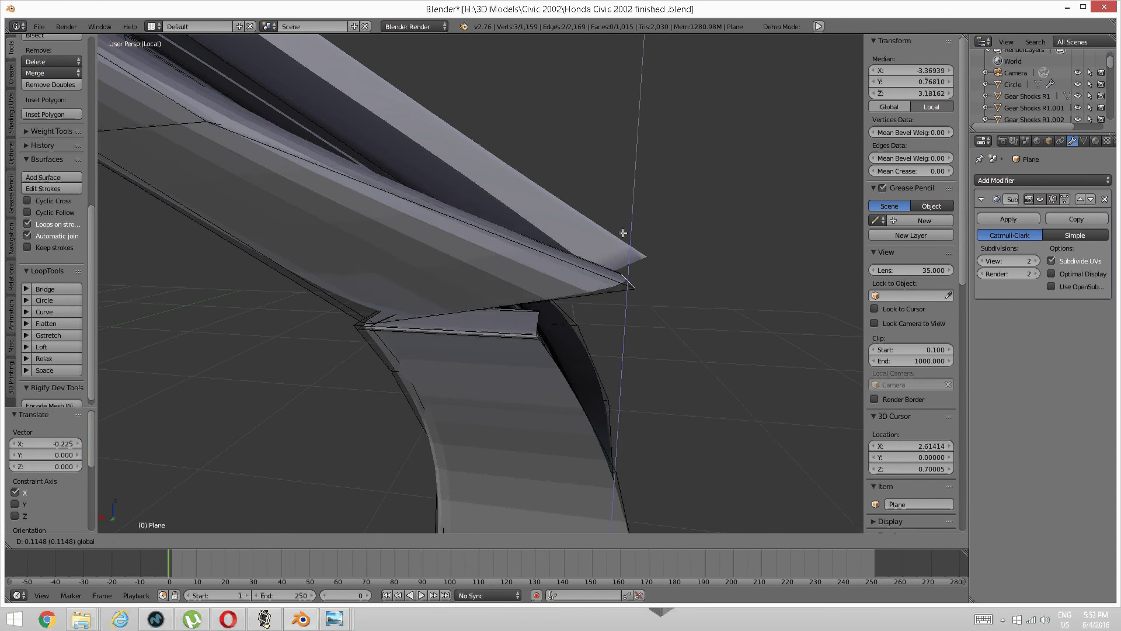
click(666, 230)
Step: In the orthographic back view, use wireframe to move the end edges about -0.028 in X and -0.041 in Z, then restore solid shading
middle_drag(665, 230, 579, 257)
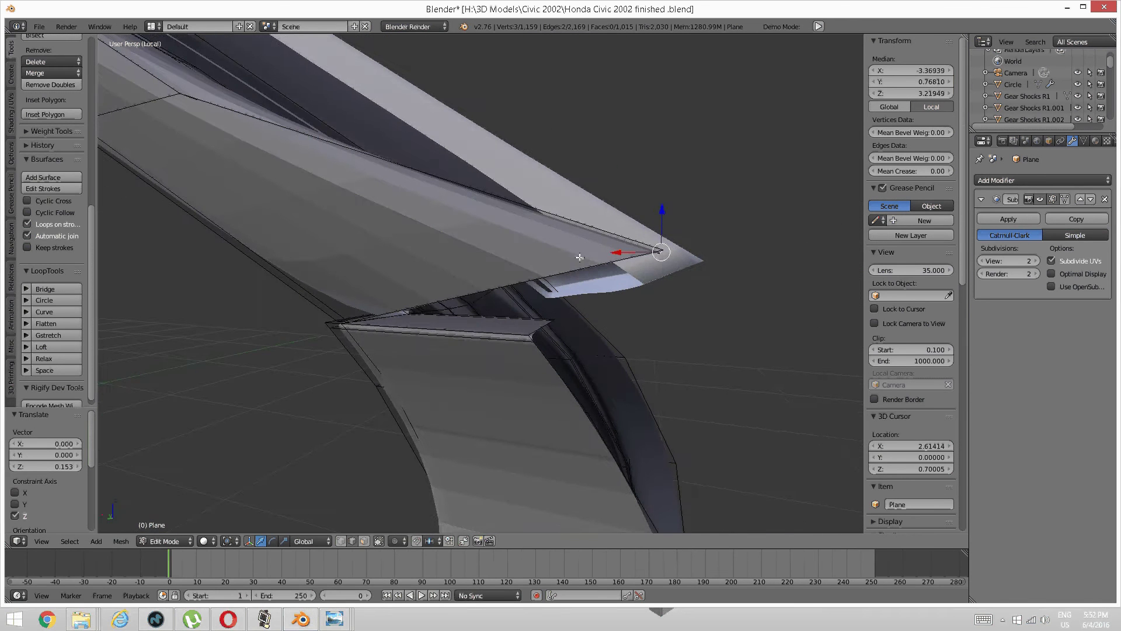
key(ctrl+KP_1)
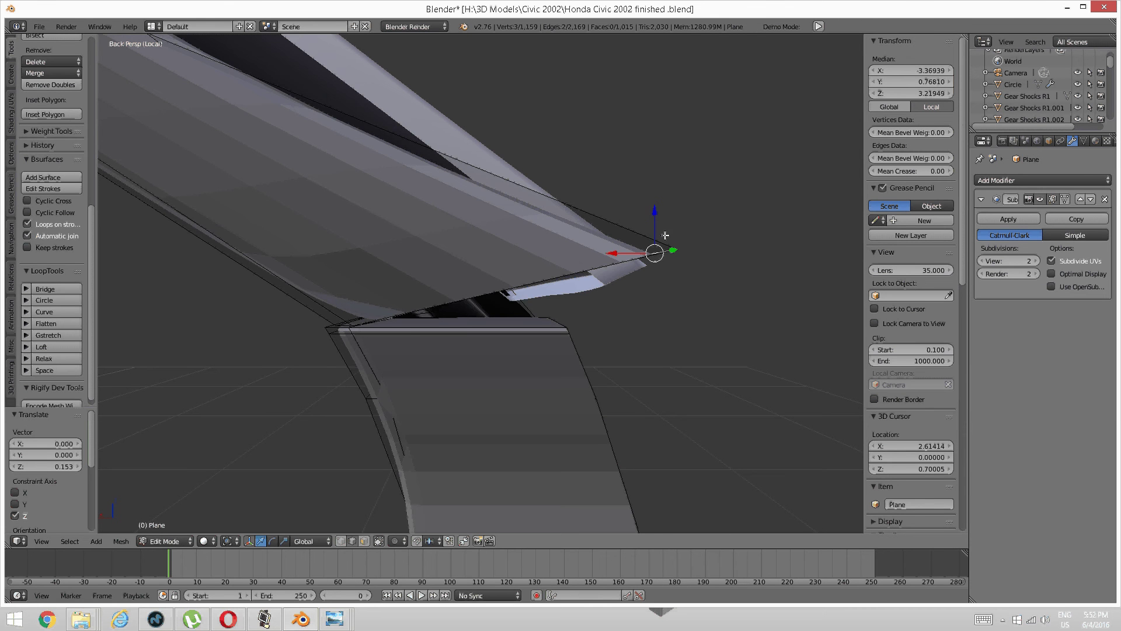
key(KP_5)
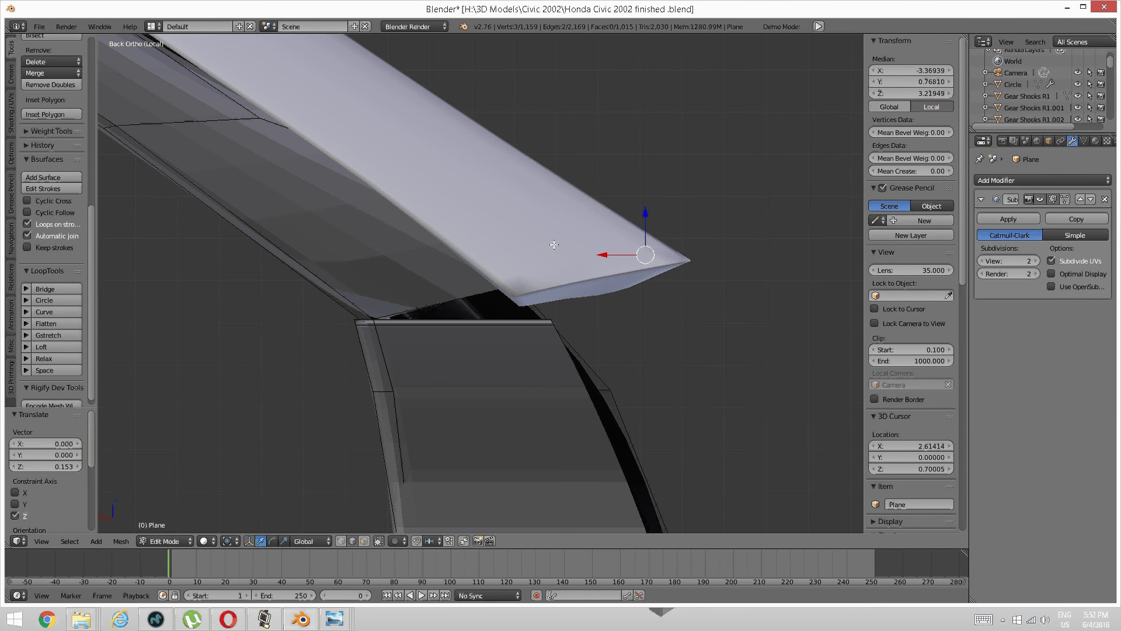
scroll(542, 245, down, 6)
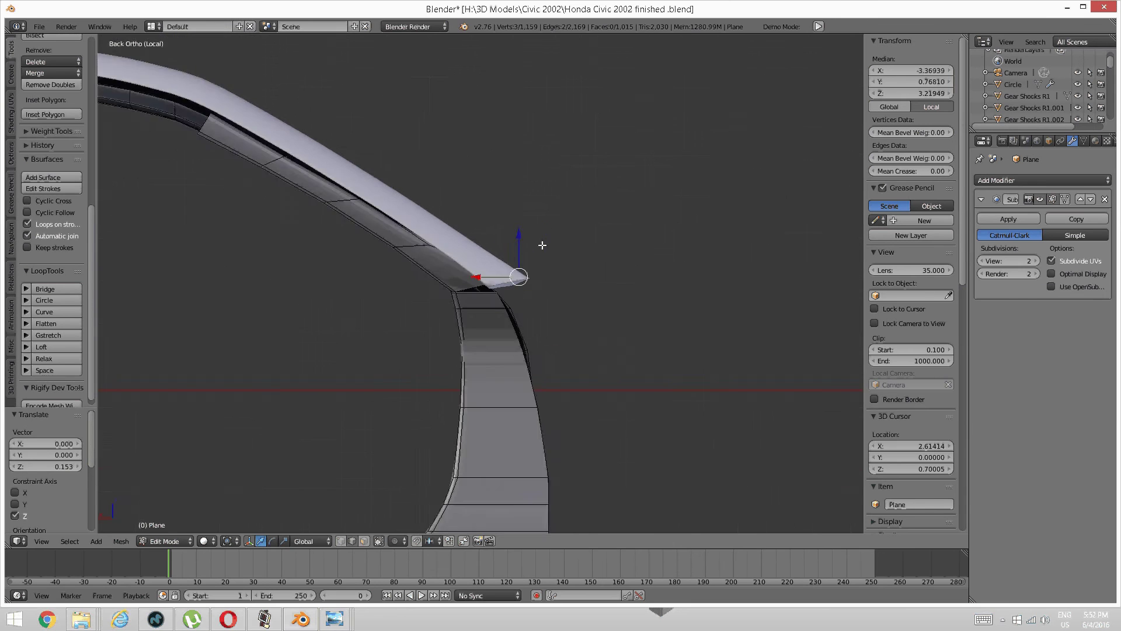
scroll(543, 245, up, 7)
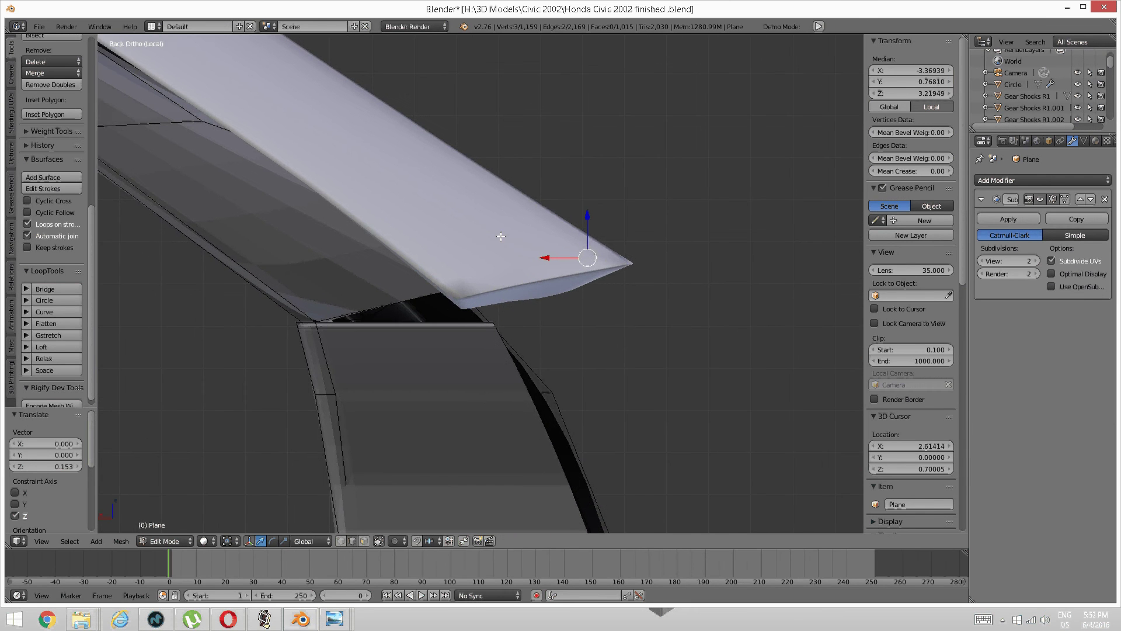
key(z)
click(549, 253)
scroll(546, 250, up, 2)
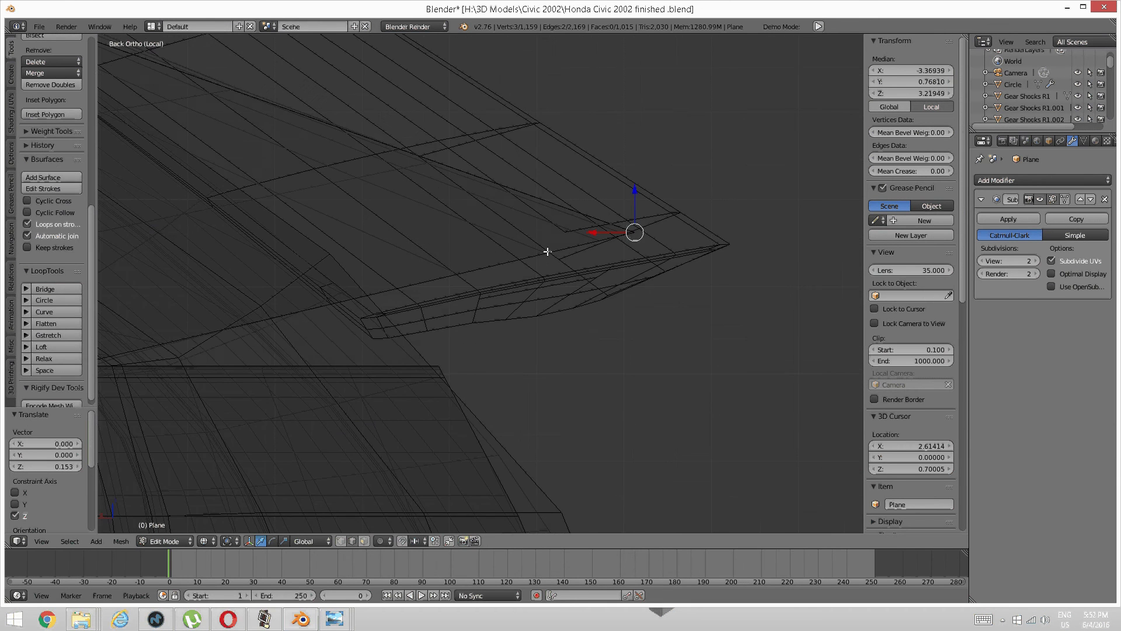
key(g)
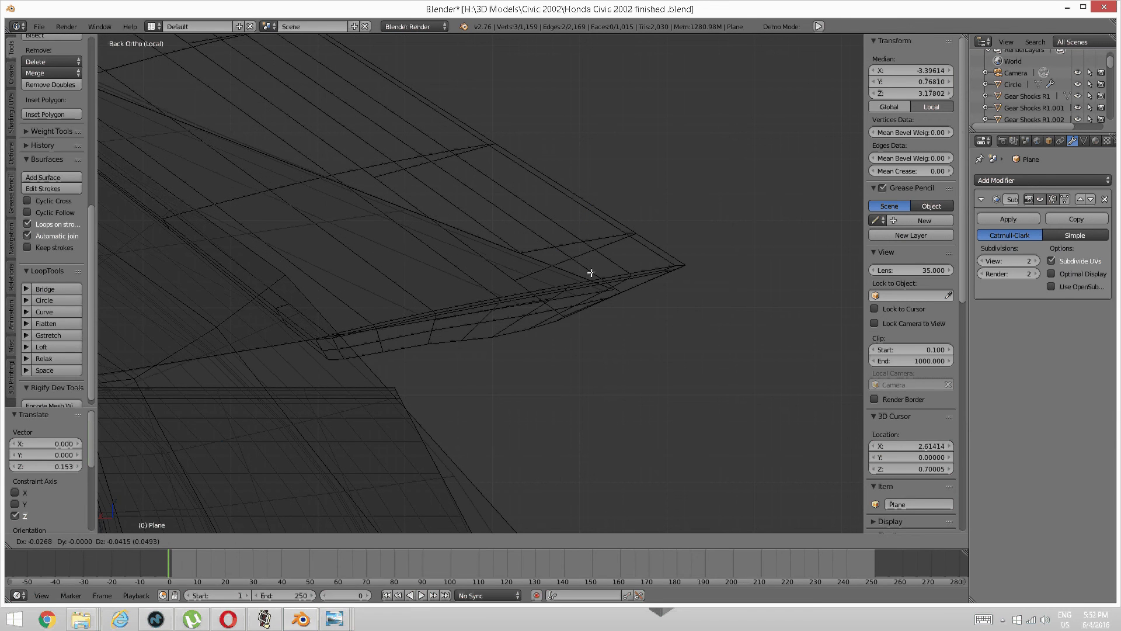
click(591, 273)
middle_drag(622, 252, 626, 250)
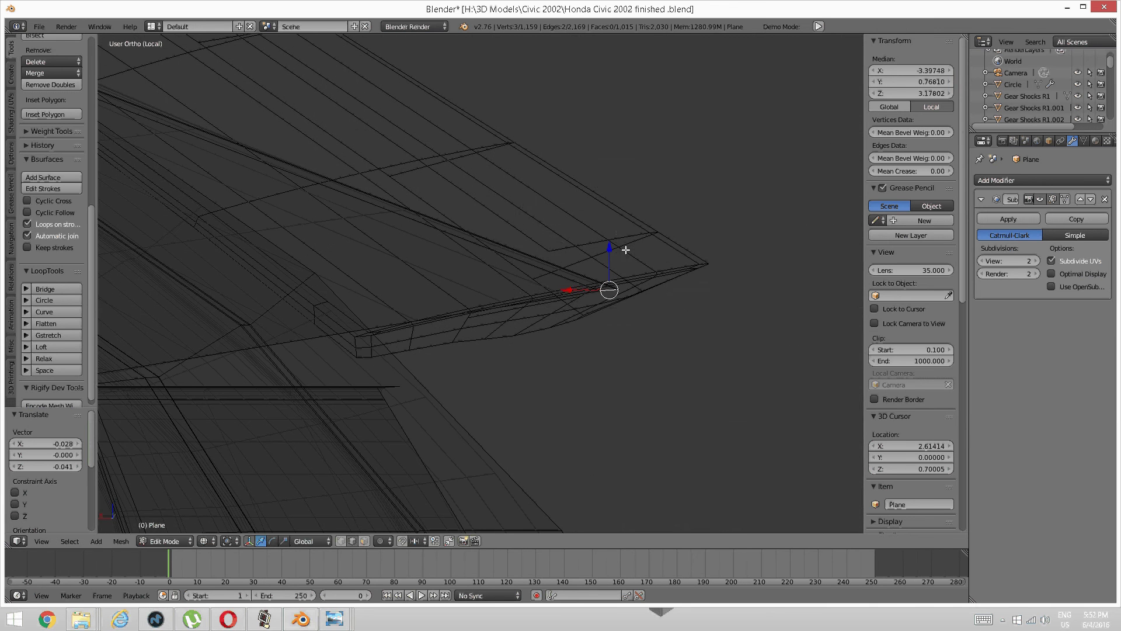
key(z)
click(628, 317)
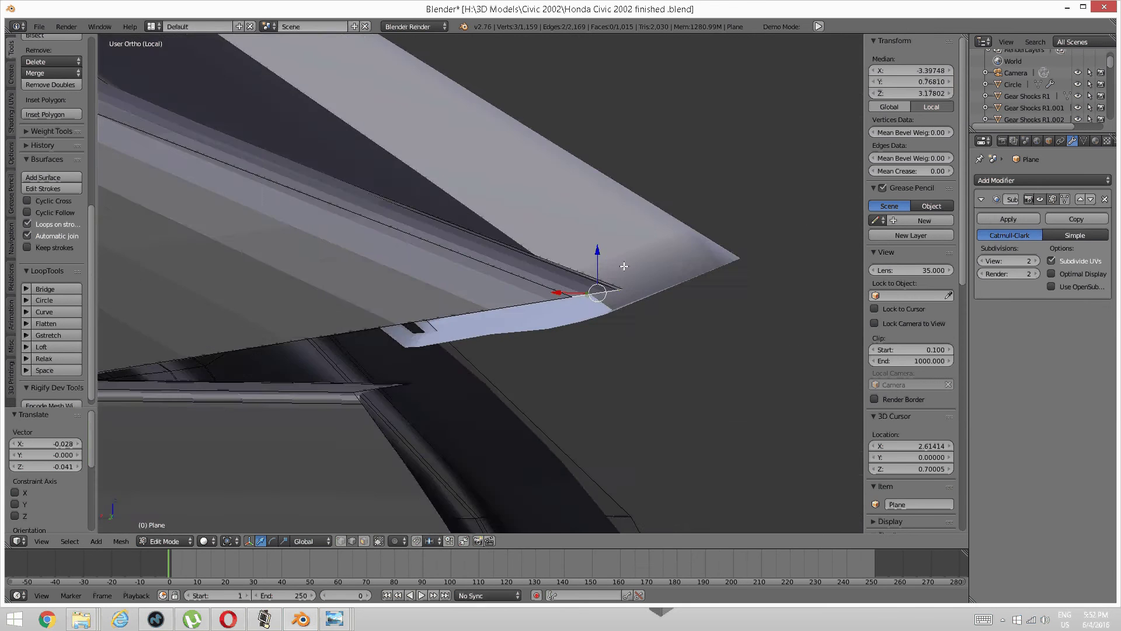
Step: Try to shift all the trim's end edges along Y toward the outer body side
scroll(561, 289, up, 4)
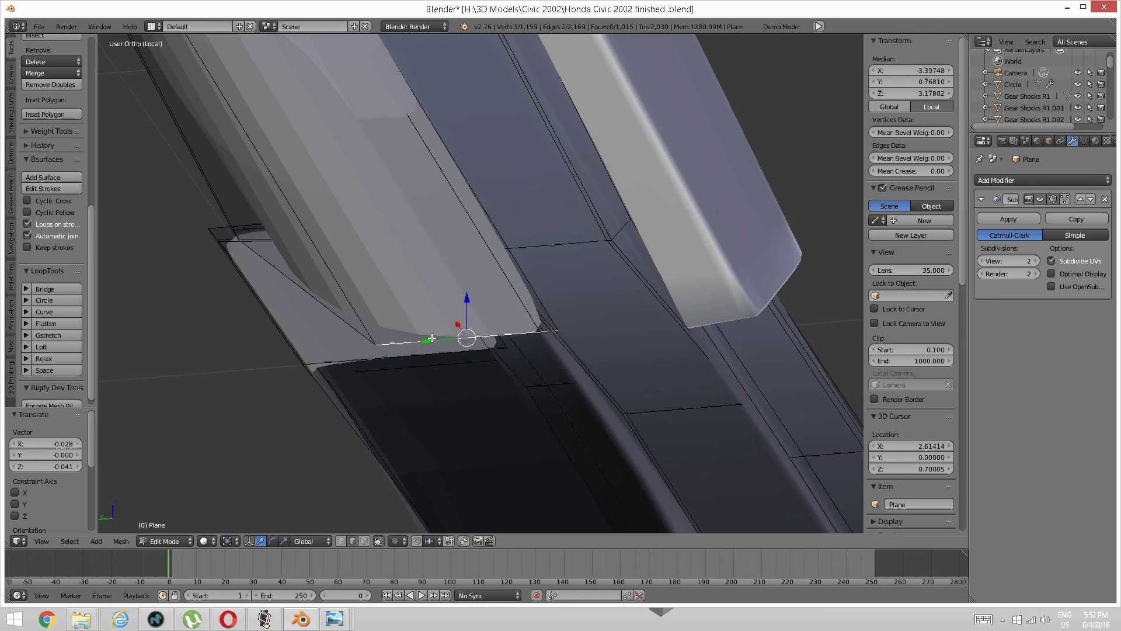
drag(432, 338, 606, 325)
middle_drag(605, 325, 534, 344)
key(ctrl+z)
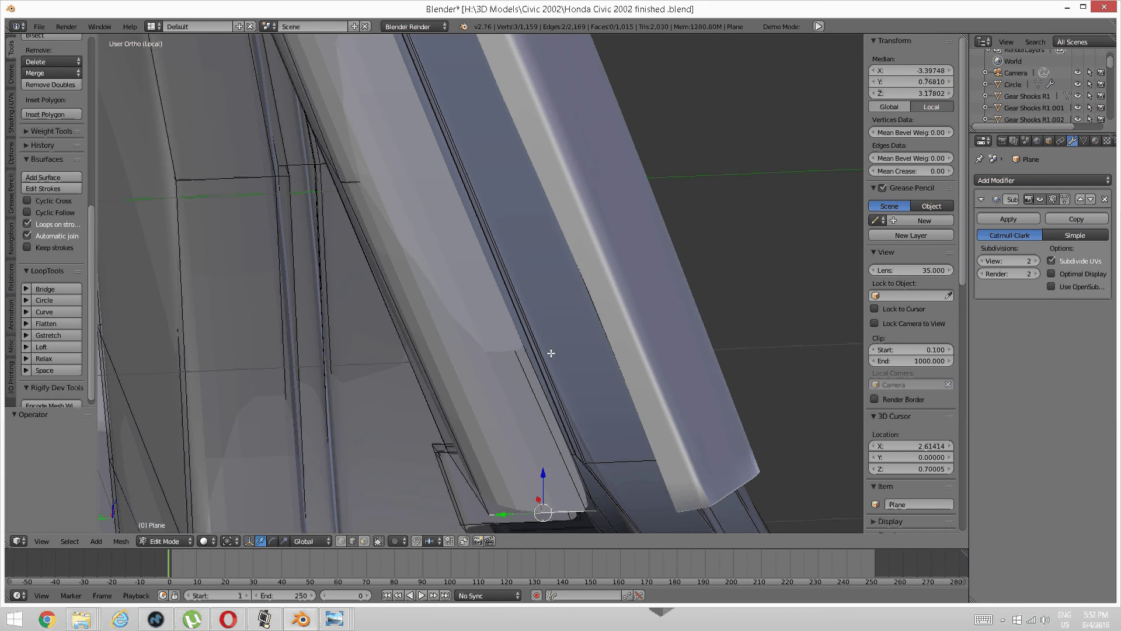
Step: In vertex select mode, pick the two outer corner vertices of the trim's lower end and move them along Y toward the outer rail
key(a)
key(ctrl+Tab)
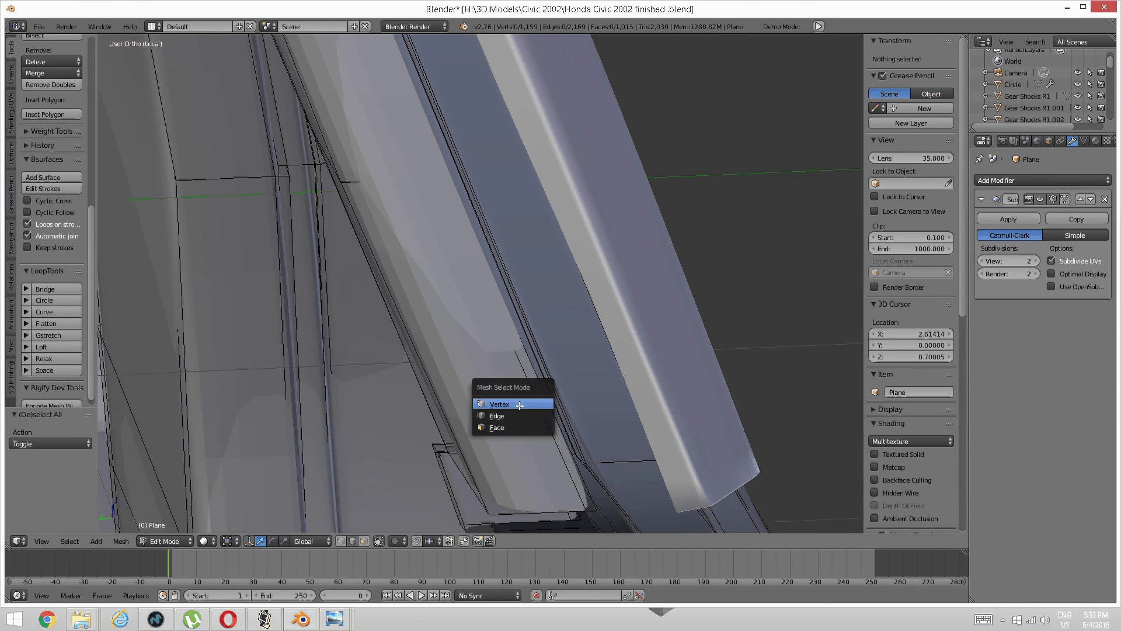
click(529, 404)
right_click(586, 504)
shift+right_click(603, 510)
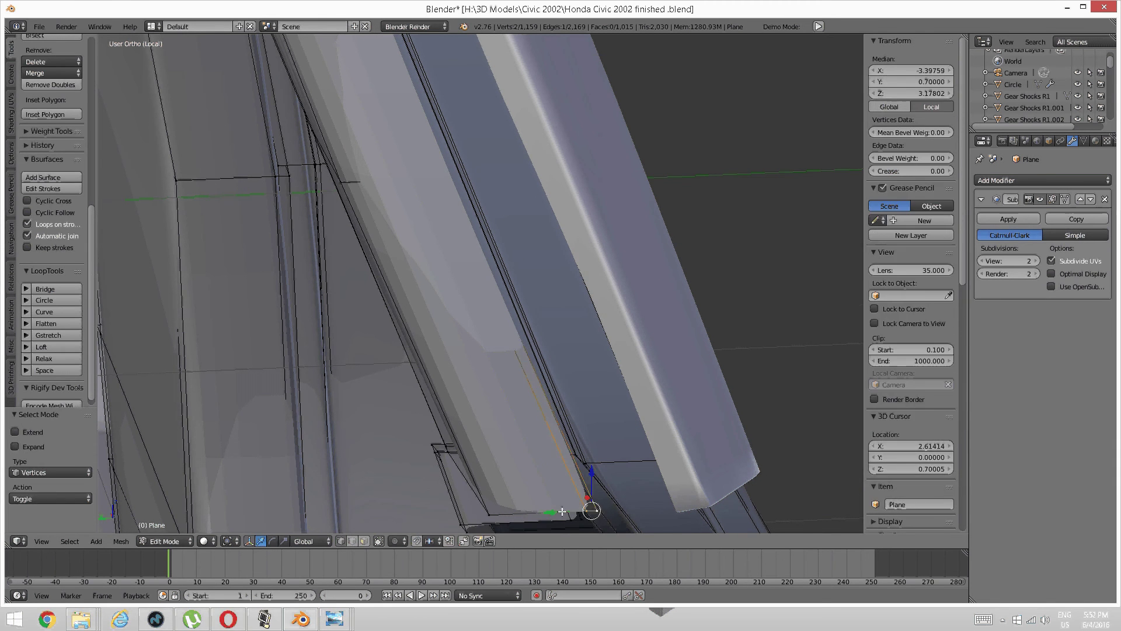
drag(560, 512, 668, 507)
Step: Select the next pair of outer-edge vertices farther up the trim and raise them about 0.093 along Z
shift+middle_drag(520, 173, 579, 438)
middle_drag(485, 395, 431, 388)
right_click(452, 446)
shift+right_click(460, 438)
middle_drag(459, 439, 446, 373)
drag(434, 367, 433, 310)
drag(403, 344, 552, 281)
middle_drag(552, 282, 533, 312)
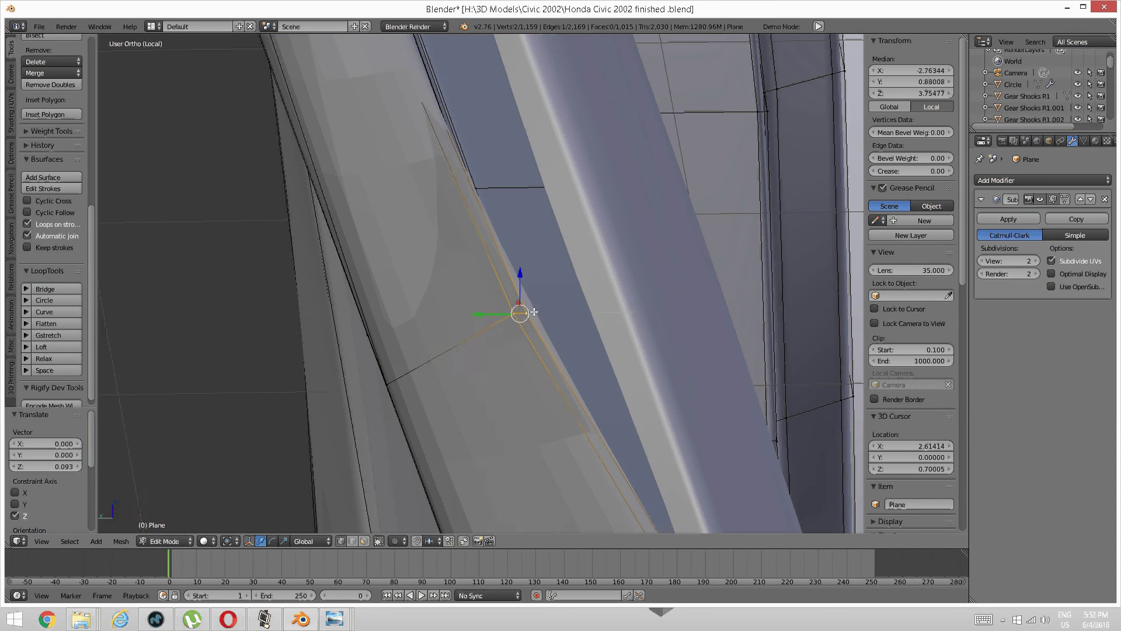
Step: Fit the vertex pair against the outer rail by moving it about -0.168 in Y, 0.164 in X and -0.028 in Z
drag(493, 316, 592, 318)
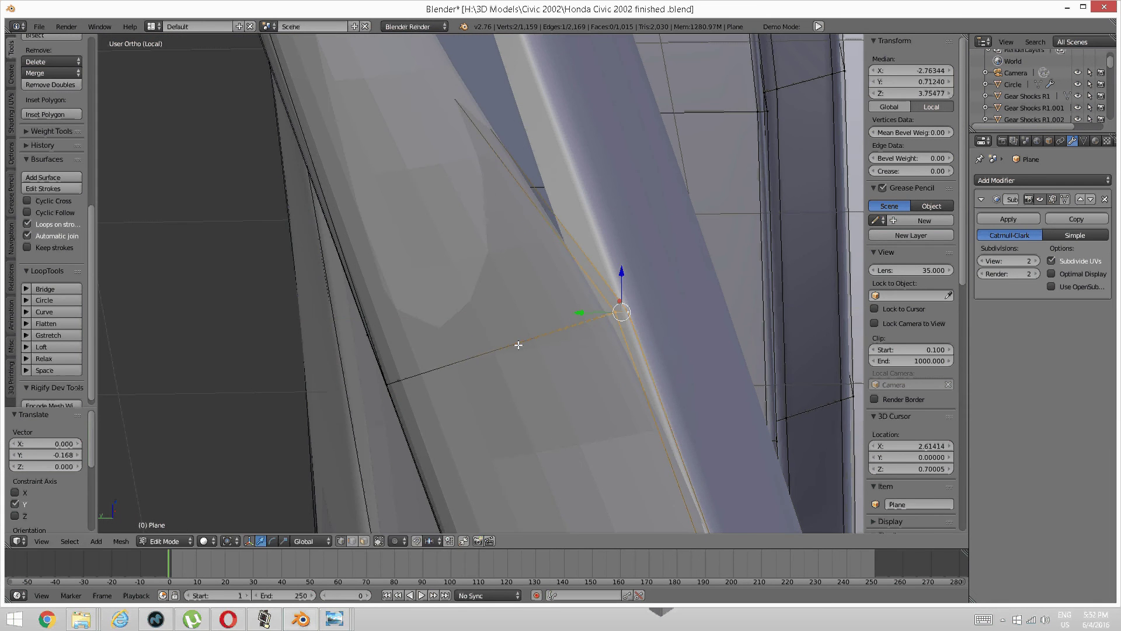
middle_drag(517, 343, 557, 338)
drag(435, 291, 339, 286)
middle_drag(489, 283, 602, 269)
drag(619, 274, 617, 286)
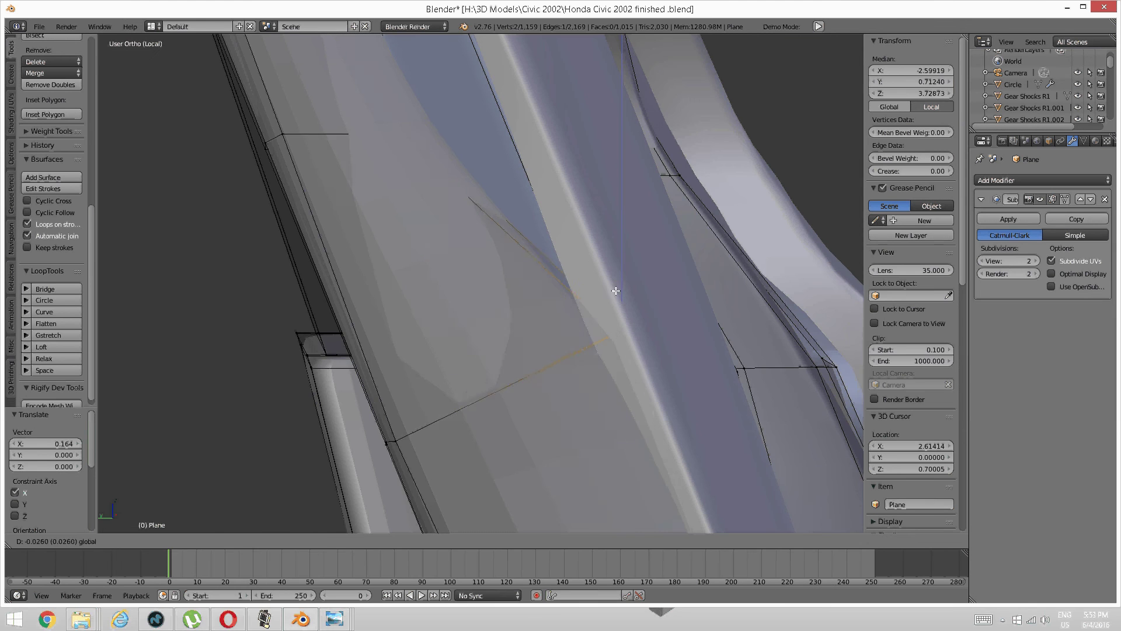
middle_drag(616, 286, 507, 291)
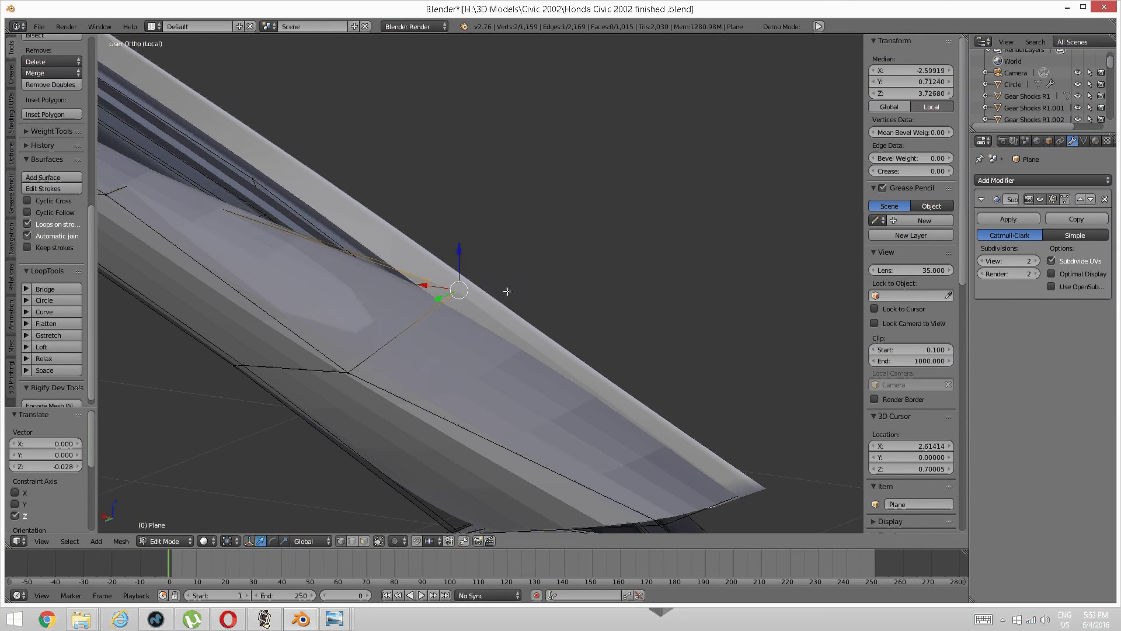
drag(460, 259, 459, 255)
Step: Select the neighbouring ridge vertex of the same cross-section and move it outward along X and up along Z
middle_drag(345, 265, 499, 323)
key(a)
right_click(537, 373)
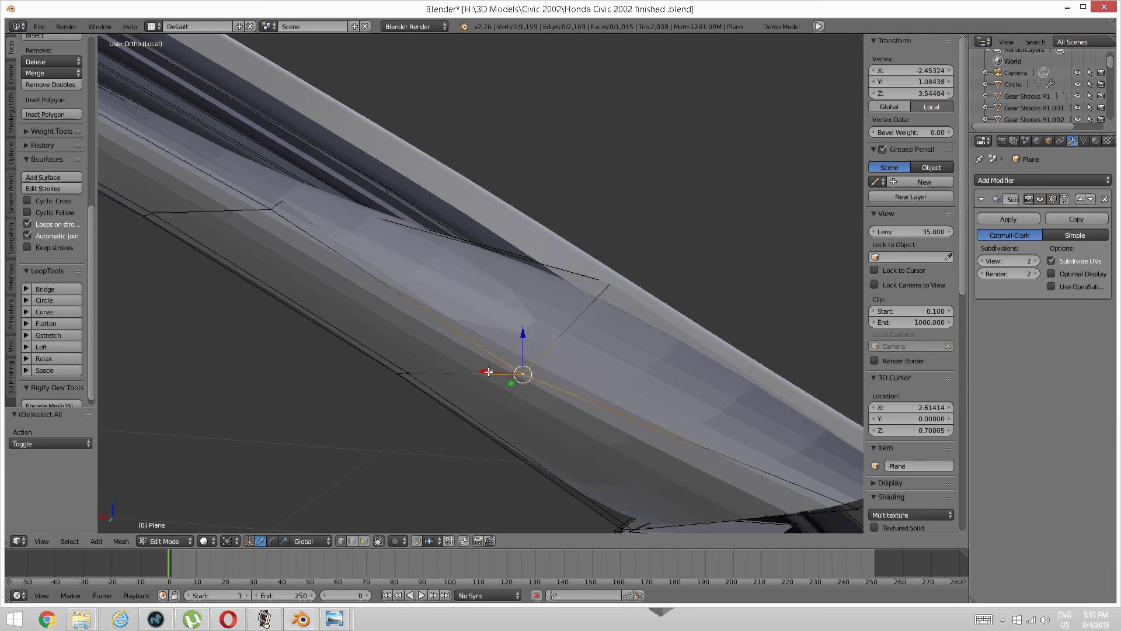
drag(493, 372, 540, 376)
drag(570, 334, 571, 294)
Step: Select the ridge and outer vertices of the next cross-section up, raise them about 0.246 along Z and shift them outward along X
shift+middle_drag(484, 315, 737, 424)
key(a)
right_click(535, 325)
middle_drag(578, 303, 556, 325)
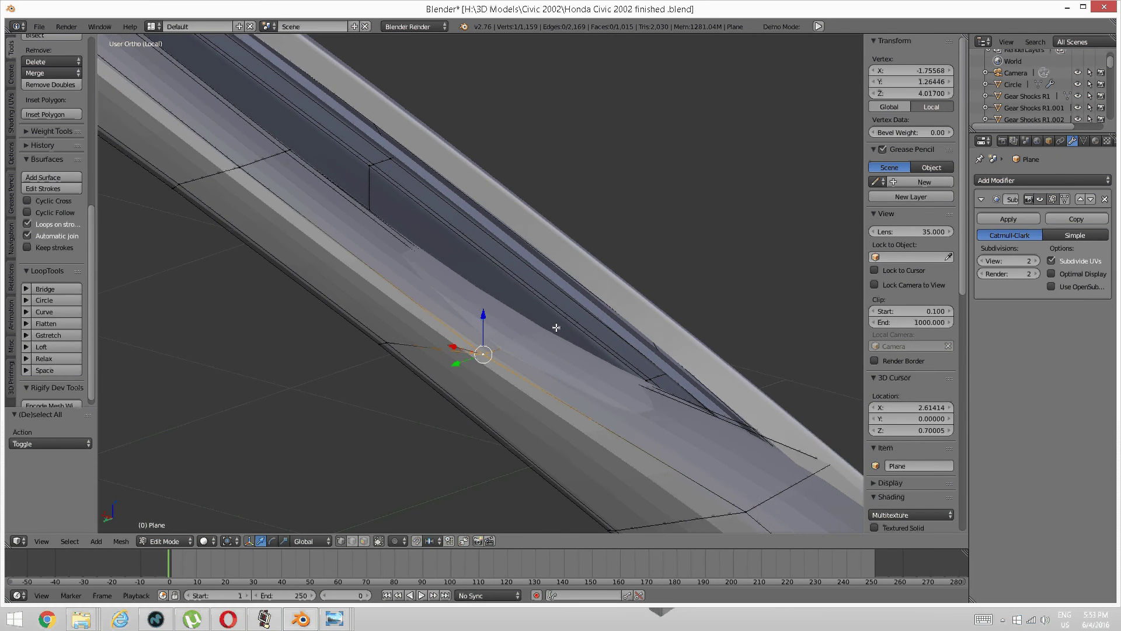
scroll(539, 351, up, 3)
shift+right_click(557, 366)
shift+right_click(570, 363)
scroll(549, 366, down, 2)
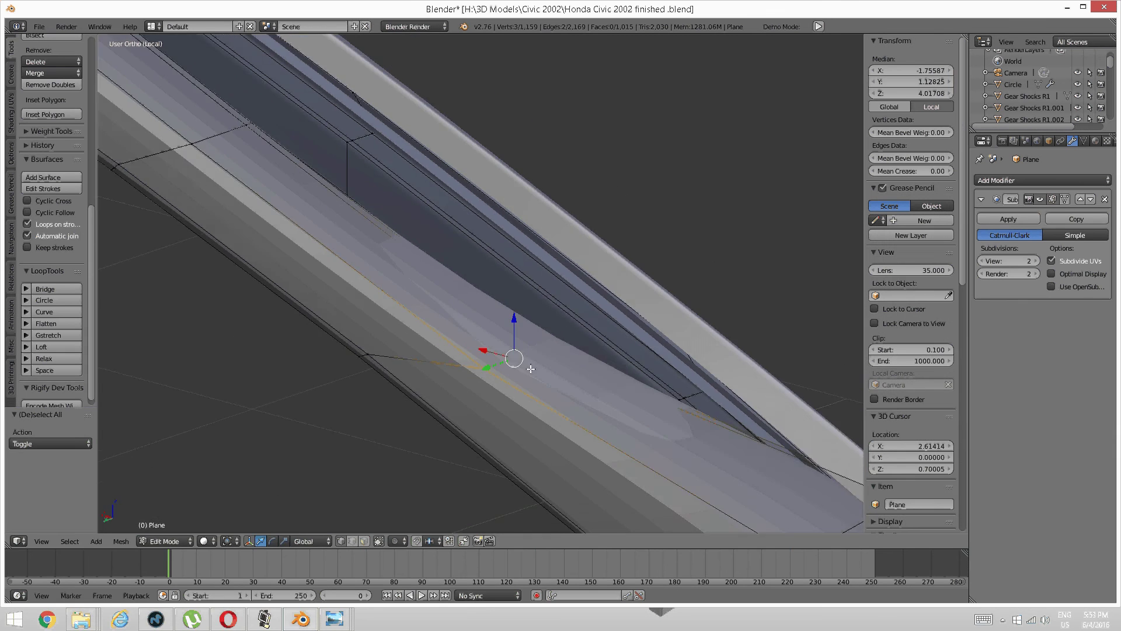
mouse_move(528, 368)
middle_down()
mouse_move(573, 355)
mouse_move(544, 361)
middle_up()
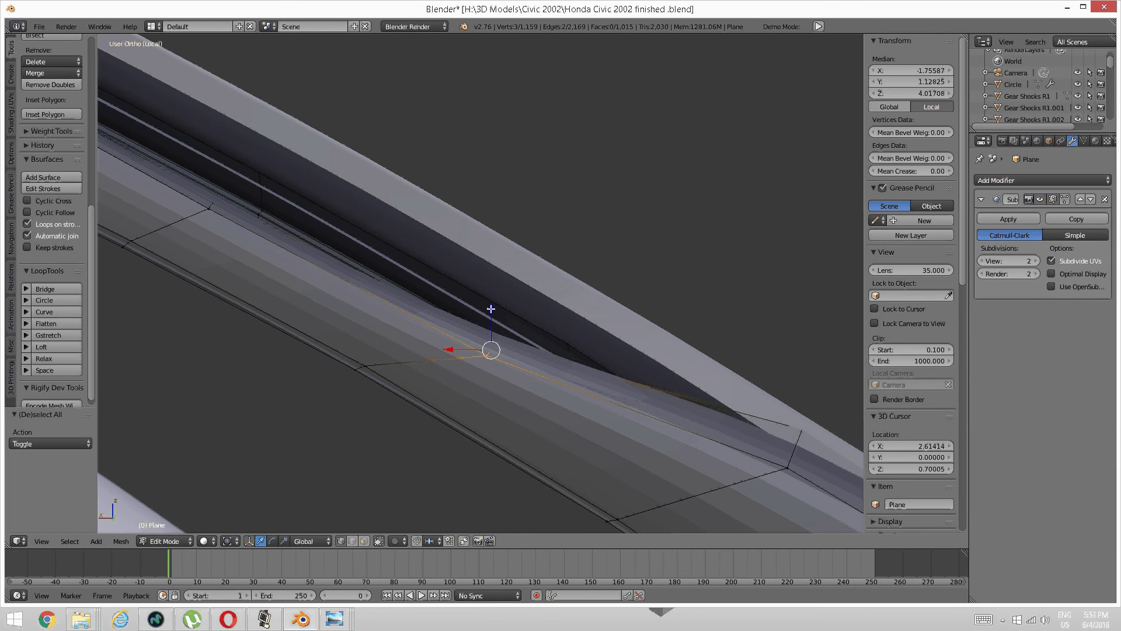
drag(491, 309, 550, 259)
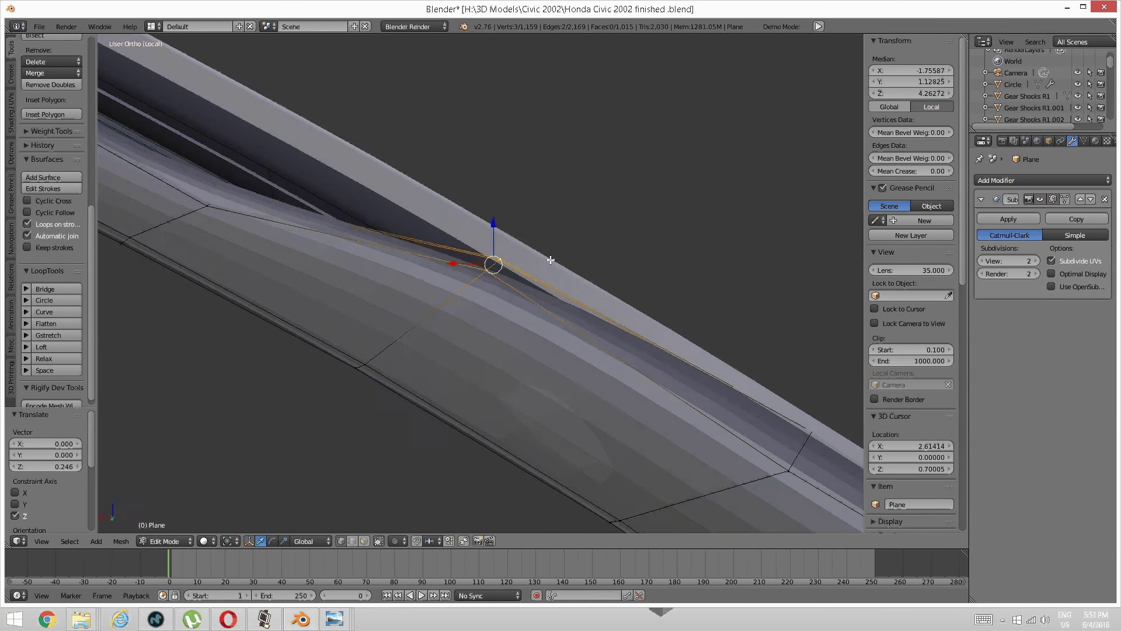
middle_drag(550, 259, 524, 265)
drag(470, 264, 502, 267)
Step: Select the ridge vertex of the lower cross-section again, raise it about 0.037 along Z and adjust its X position
shift+middle_drag(768, 406, 452, 154)
middle_drag(520, 246, 560, 272)
key(a)
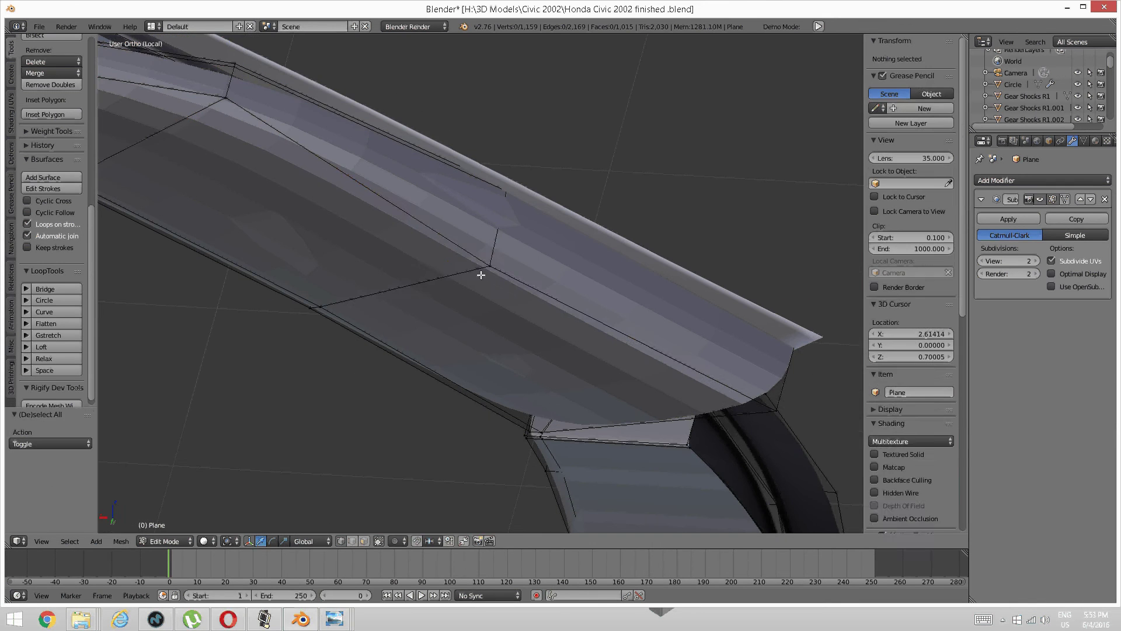
right_click(489, 262)
drag(488, 225, 489, 213)
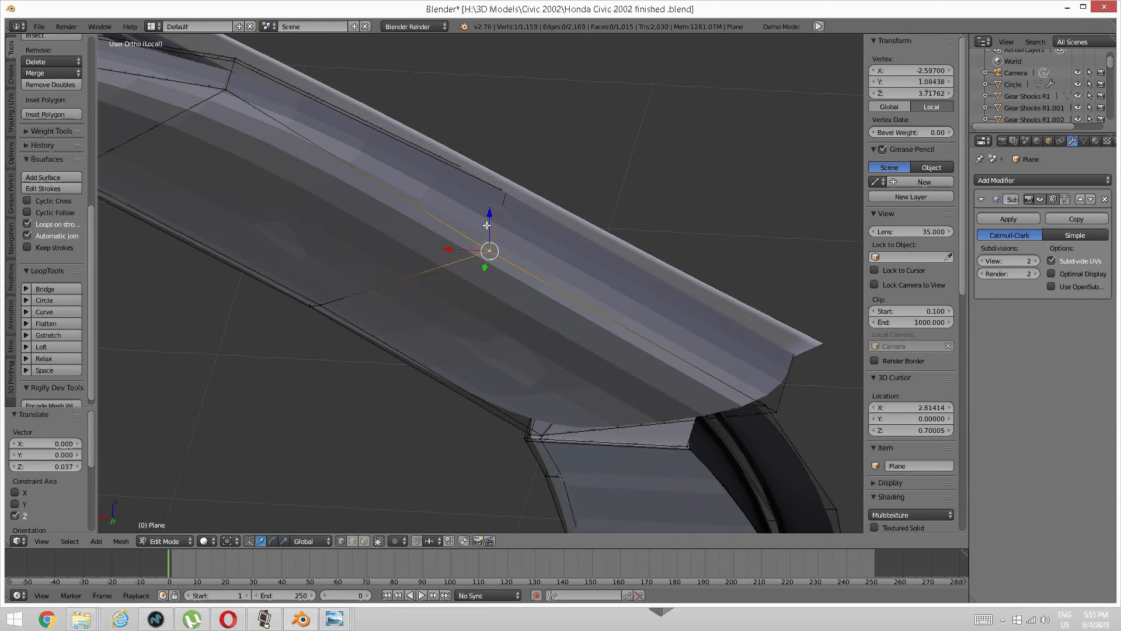
middle_drag(512, 272, 445, 228)
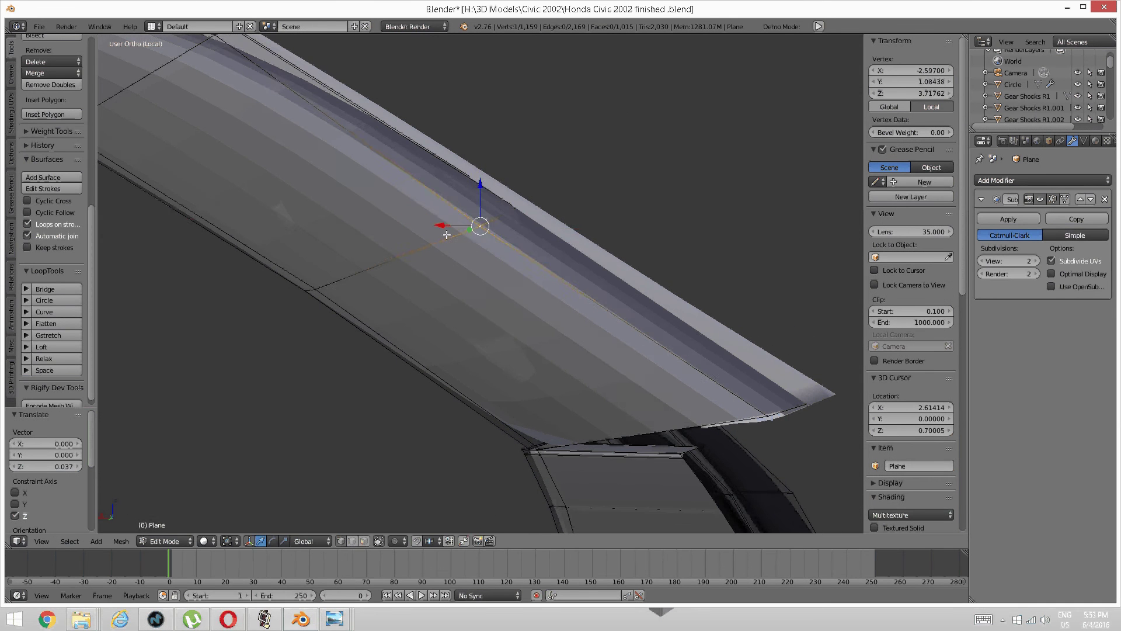
drag(445, 227, 458, 207)
Step: Try to move the three vertices of the upper cross-section along Y toward the outer rail
middle_drag(458, 208, 513, 323)
key(a)
right_click(501, 333)
shift+right_click(513, 321)
shift+right_click(444, 334)
key(g)
key(y)
click(497, 336)
Step: Select the outer vertices of the next cross-section up and move them about -0.137 along Y toward the outer rail
right_click(513, 323)
shift+right_click(513, 323)
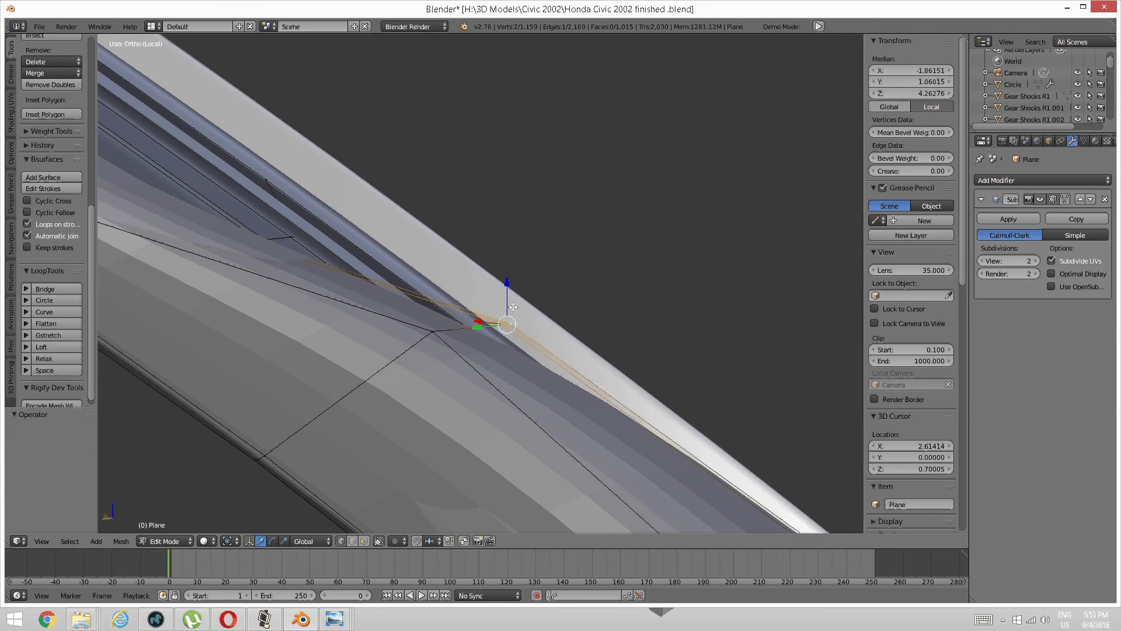
middle_drag(498, 297, 480, 325)
key(g)
key(y)
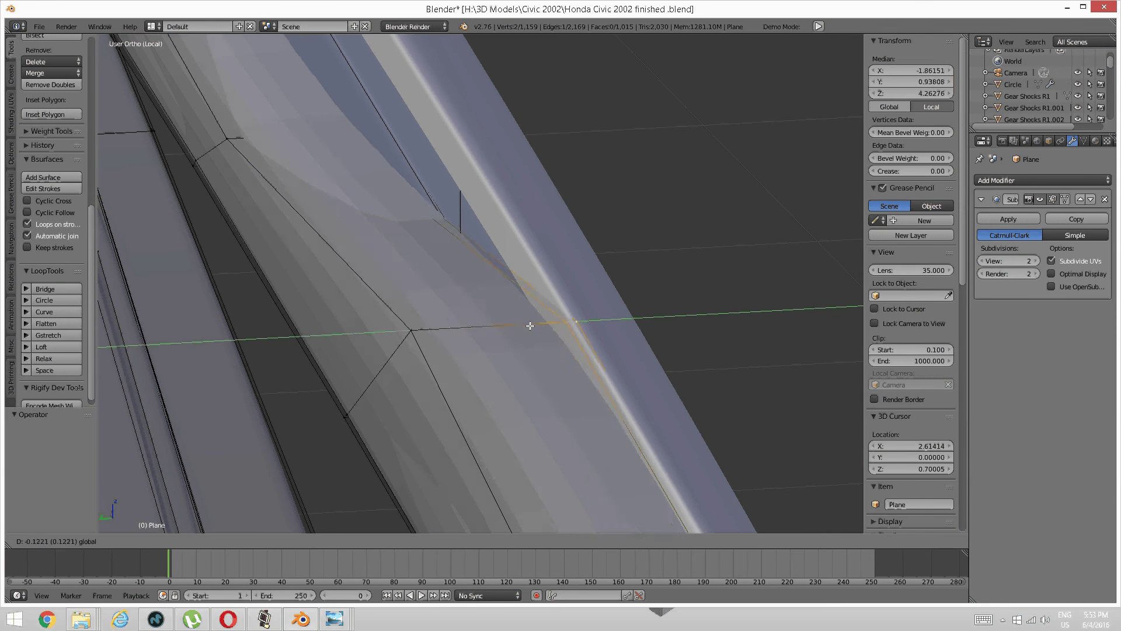
click(533, 325)
middle_drag(490, 370, 514, 351)
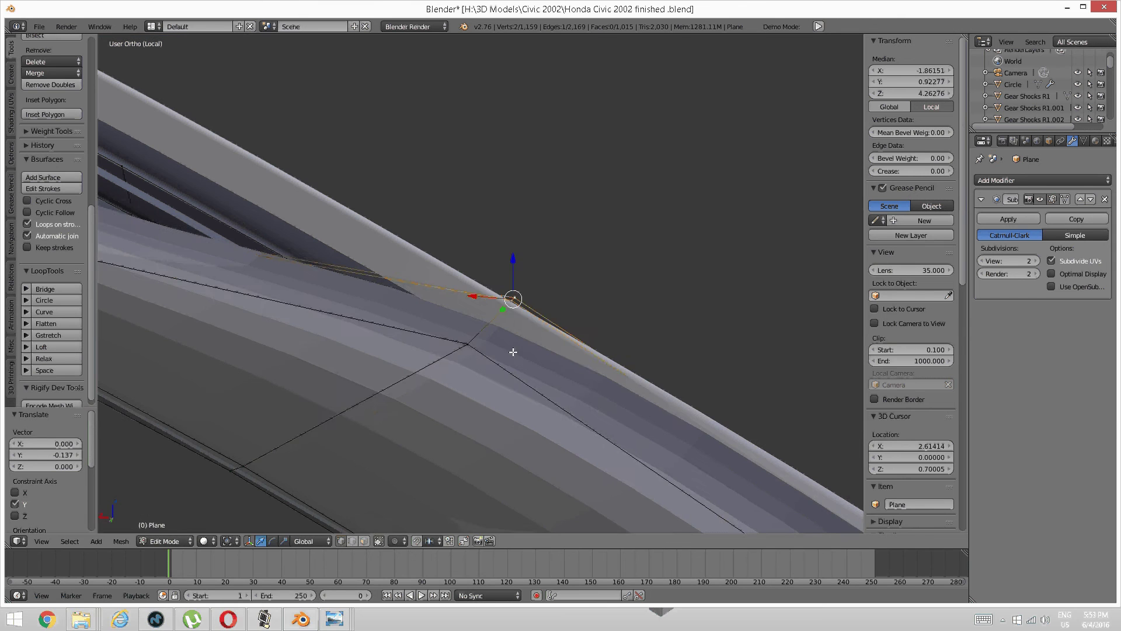
Step: Add the ridge vertex of the same cross-section to the selection and lower all three vertices about 0.066 along Z
shift+right_click(471, 351)
key(g)
key(z)
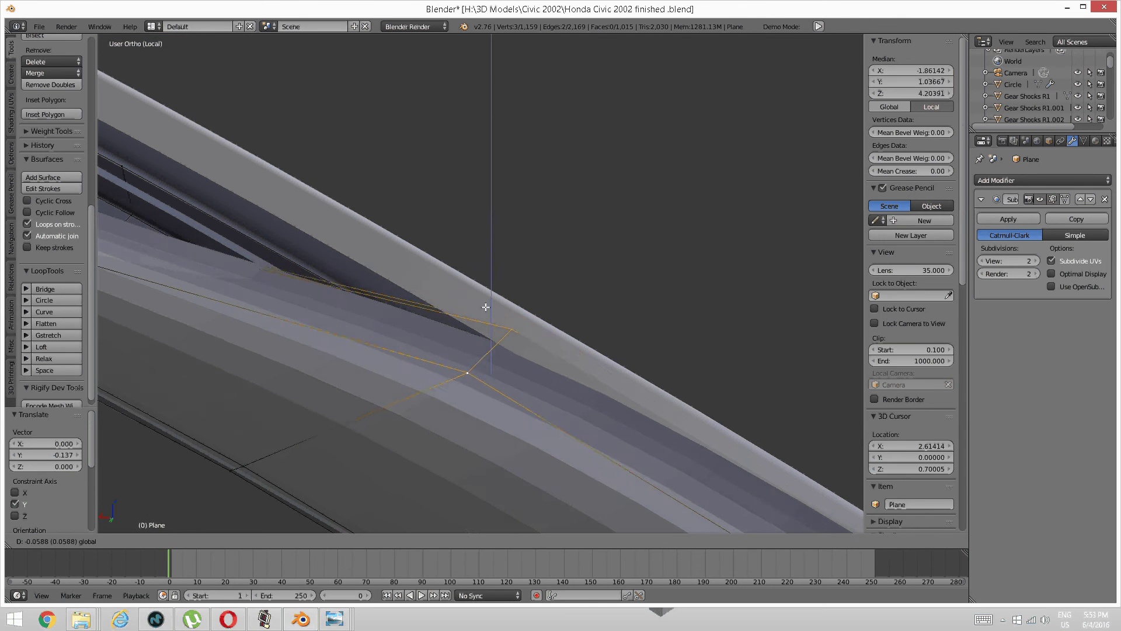
click(483, 306)
middle_drag(483, 306, 485, 319)
scroll(543, 326, down, 3)
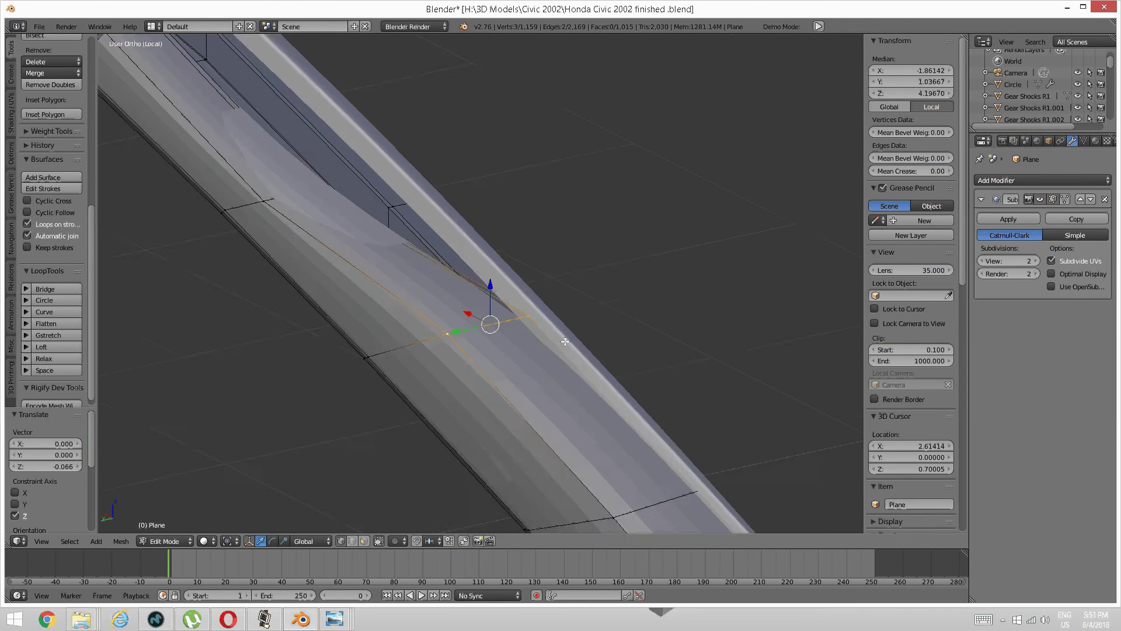
middle_drag(507, 364, 613, 405)
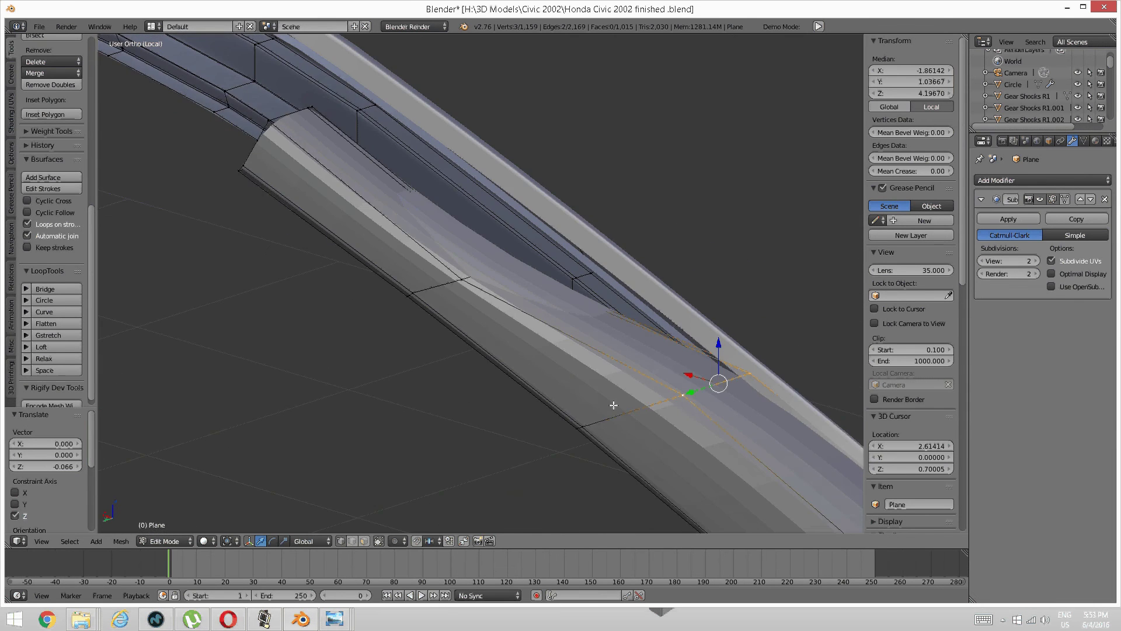
Step: Select the ridge and outer vertices of the following cross-section up and shift them about -0.158 along X
scroll(631, 445, up, 2)
shift+middle_drag(562, 345, 573, 413)
key(a)
right_click(575, 412)
middle_drag(494, 439, 577, 404)
shift+right_click(589, 396)
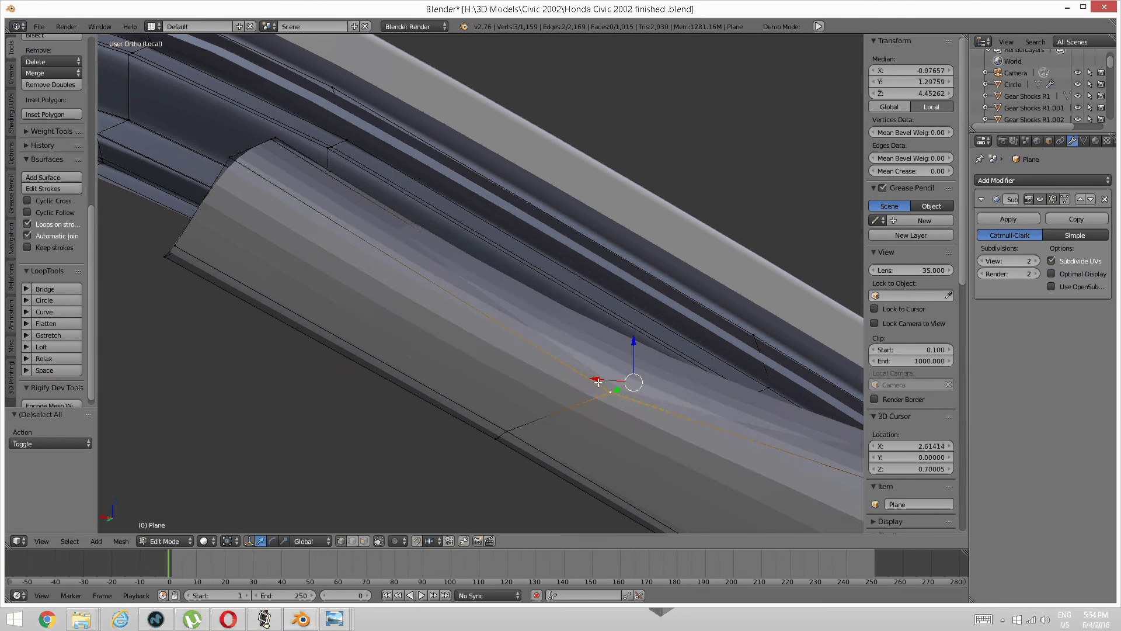
key(g)
key(x)
click(669, 395)
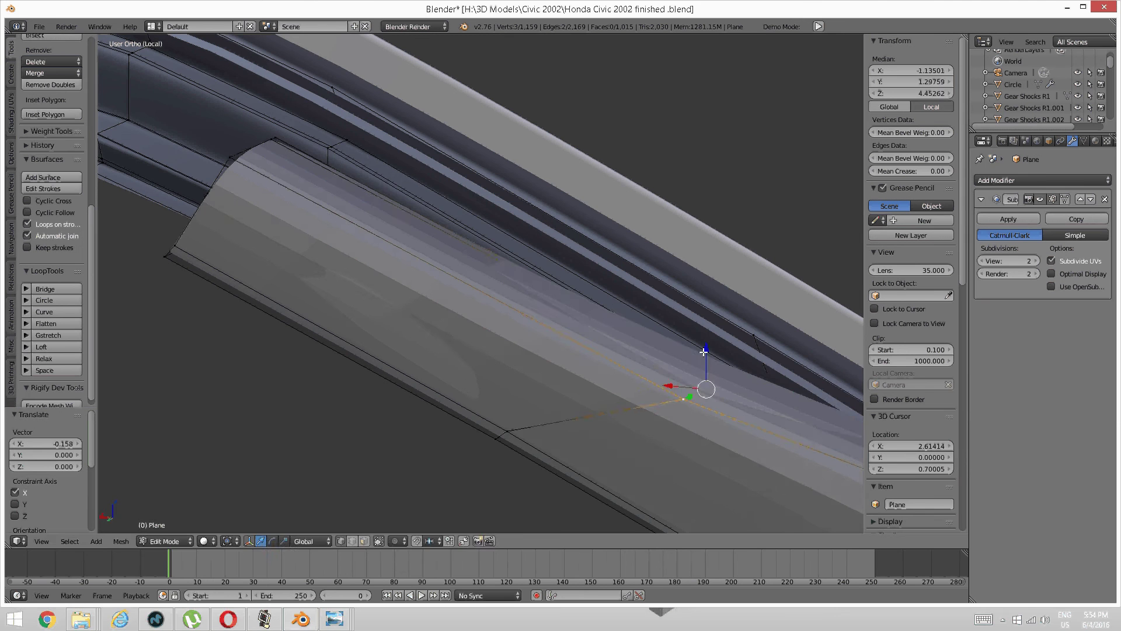
Step: Raise the selected ridge and outer vertices about 0.222 along Z
key(g)
key(z)
click(691, 241)
middle_drag(691, 241, 710, 345)
scroll(665, 329, up, 4)
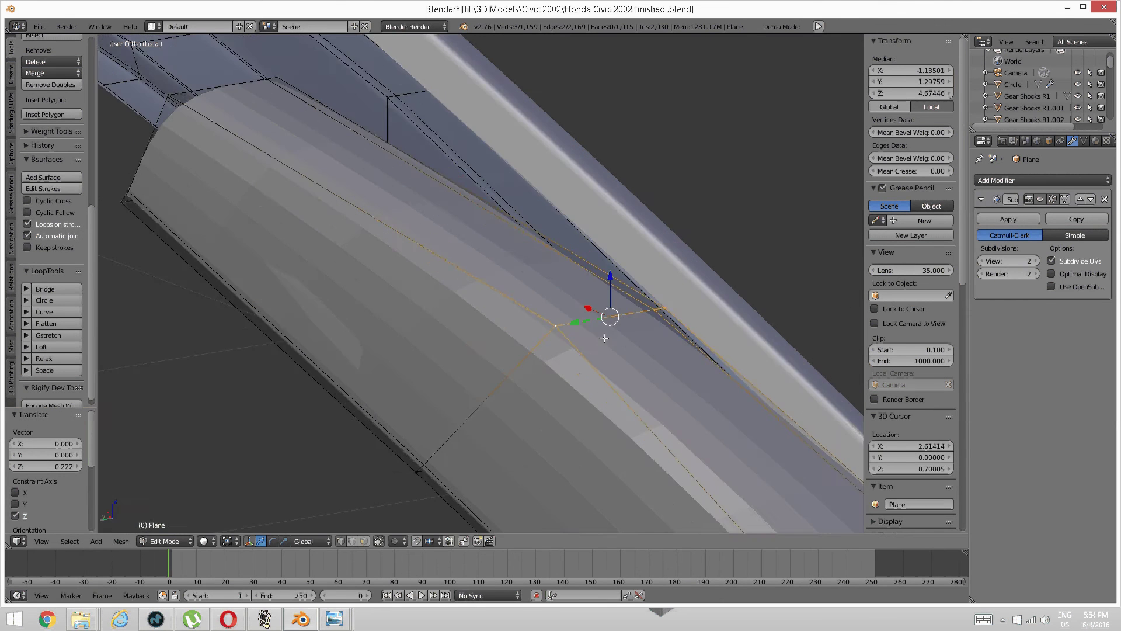
Step: Select only the outer vertices of this cross-section and move them about -0.083 along Y toward the rail
middle_drag(605, 335, 514, 334)
key(a)
right_click(508, 334)
shift+right_click(504, 333)
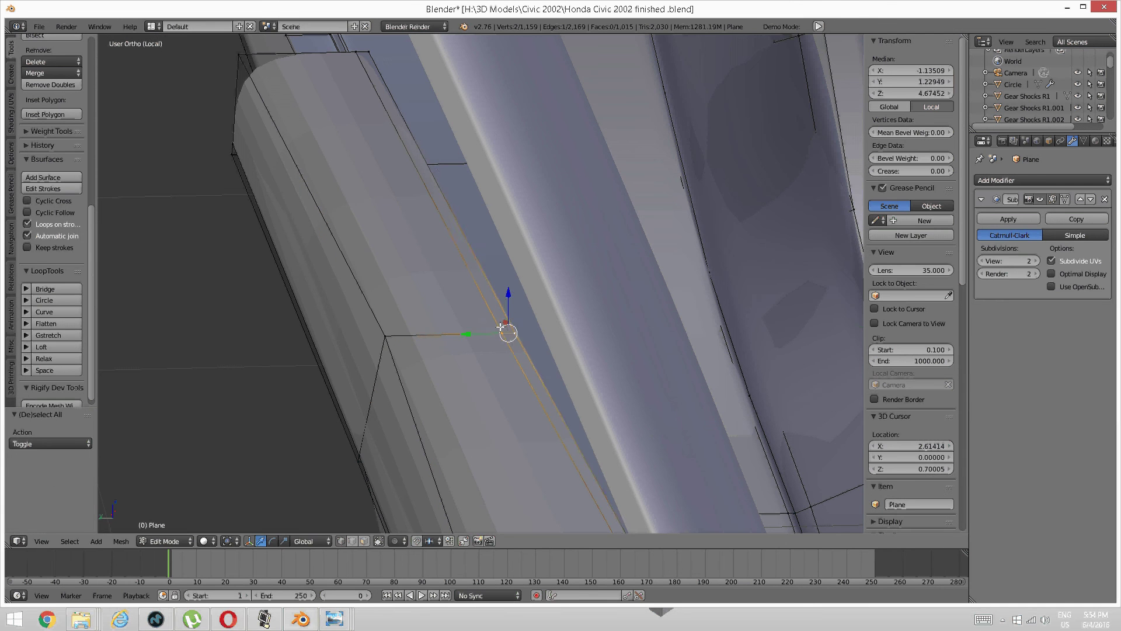
key(g)
key(y)
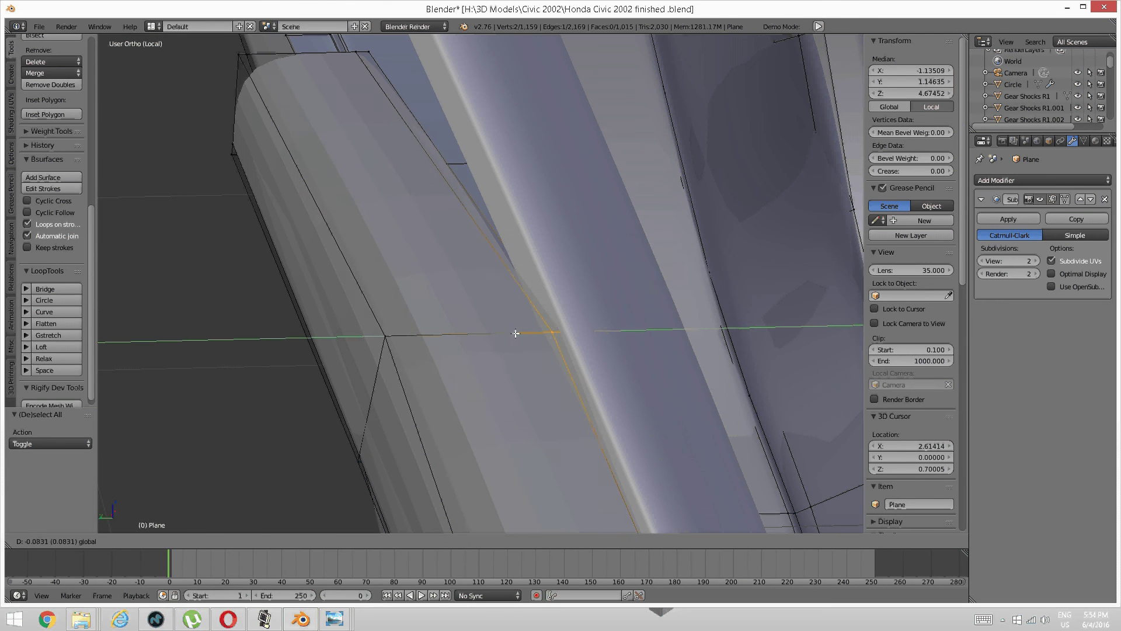
click(515, 333)
middle_drag(483, 353, 563, 348)
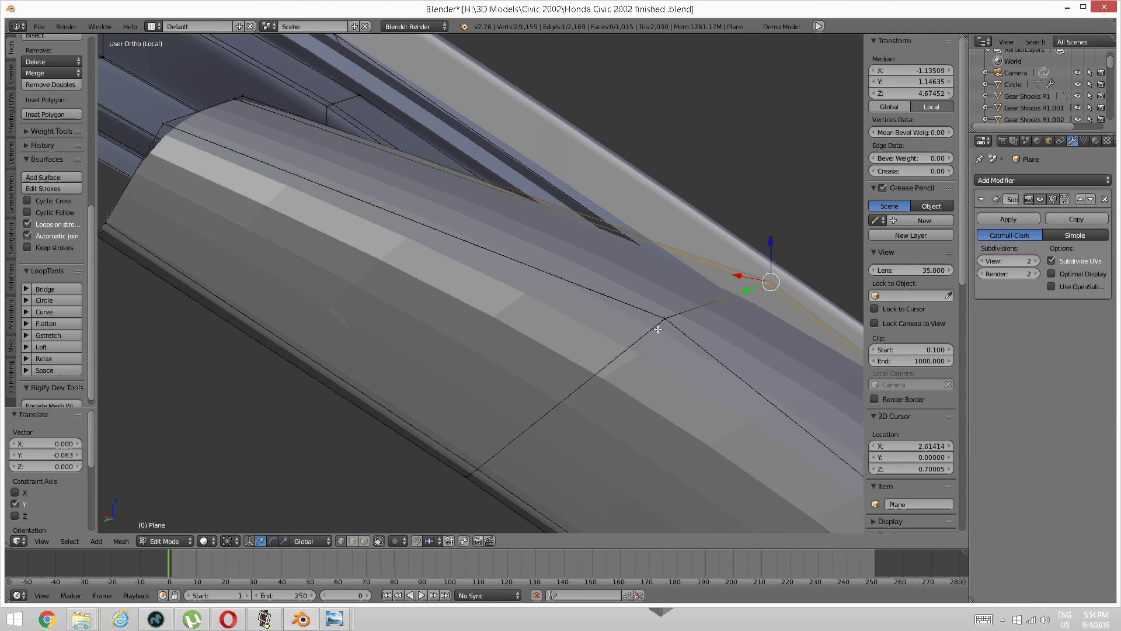
Step: Add the ridge vertex to the selection, lower the vertices about 0.039 along Z and nudge them slightly along X
shift+right_click(662, 324)
key(g)
key(z)
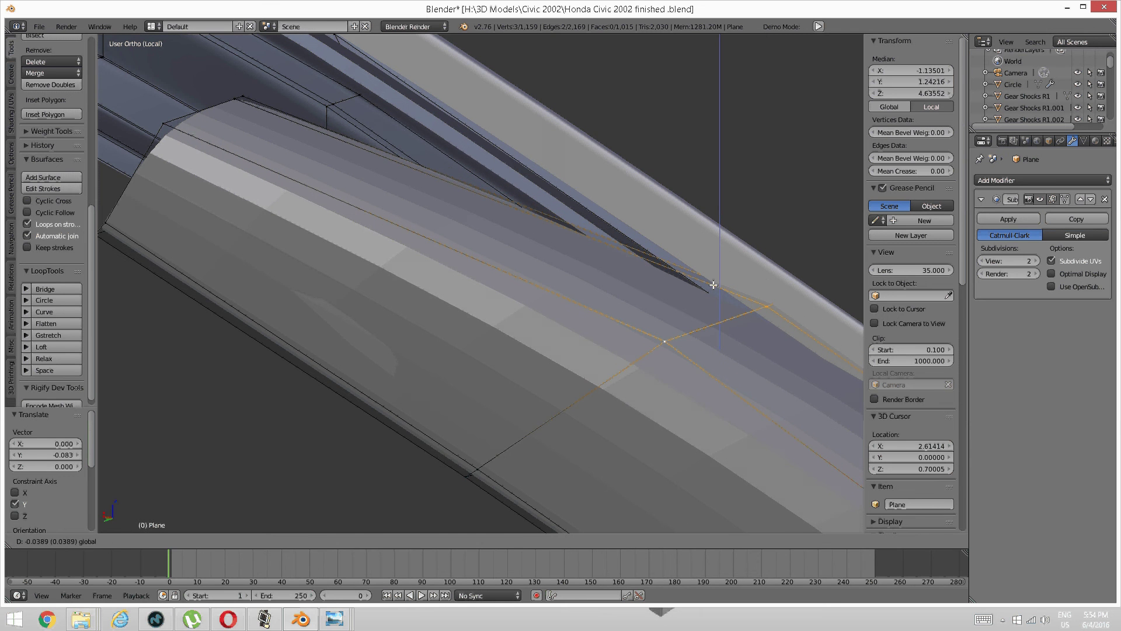
click(699, 298)
key(g)
key(x)
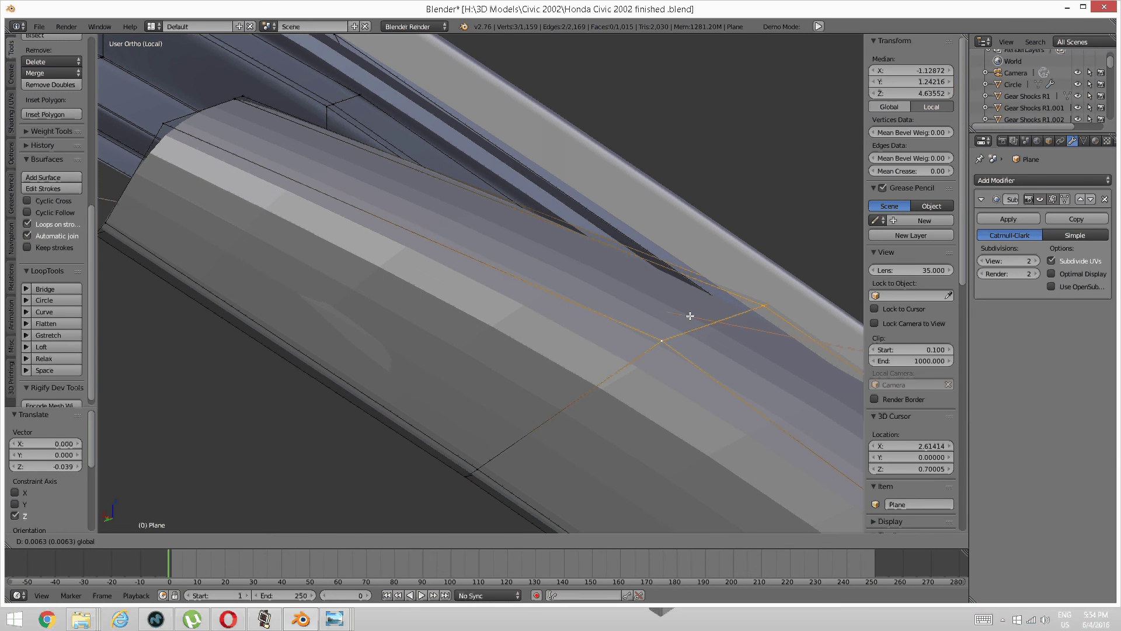
click(688, 316)
middle_drag(688, 315, 614, 204)
Step: Try to move the ridge and outer vertices of a neighbouring cross-section, and undo the move
scroll(566, 261, up, 3)
key(a)
right_click(464, 242)
shift+right_click(569, 218)
shift+right_click(595, 207)
drag(614, 177, 571, 208)
key(ctrl+z)
middle_drag(571, 208, 613, 227)
key(a)
Step: Select the ridge and outer vertices of the lower cross-section and lower them slightly along Z
shift+middle_drag(788, 334, 563, 260)
scroll(669, 261, up, 2)
right_click(548, 298)
shift+right_click(606, 255)
shift+right_click(605, 249)
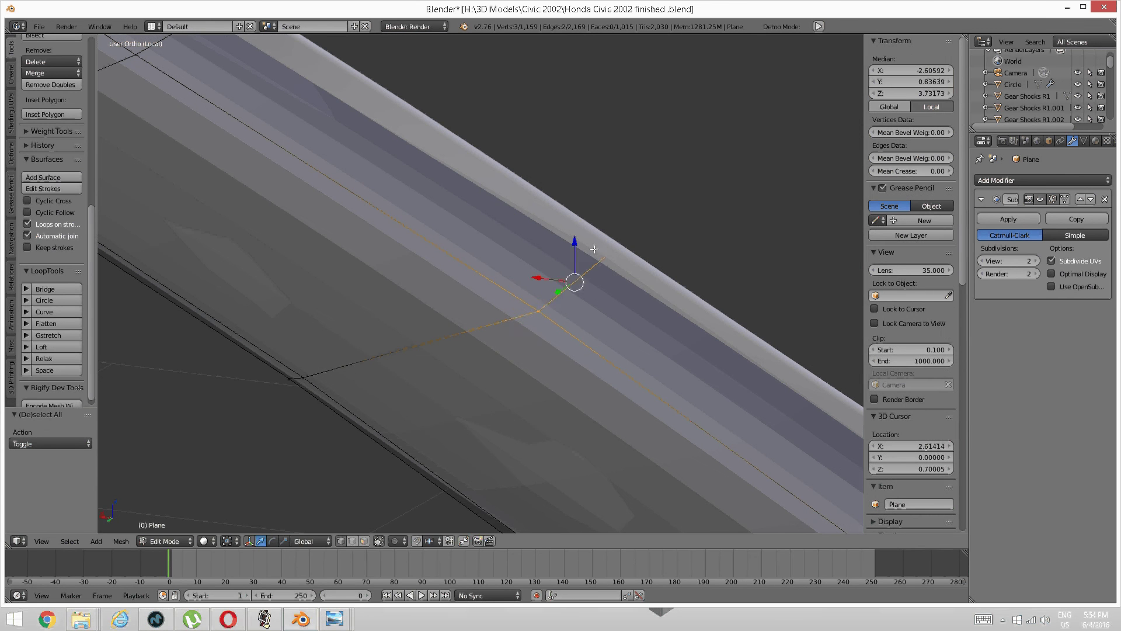
drag(576, 240, 572, 258)
scroll(577, 257, down, 2)
scroll(576, 257, down, 1)
shift+middle_drag(604, 277, 605, 343)
scroll(494, 181, up, 3)
key(a)
scroll(649, 360, down, 7)
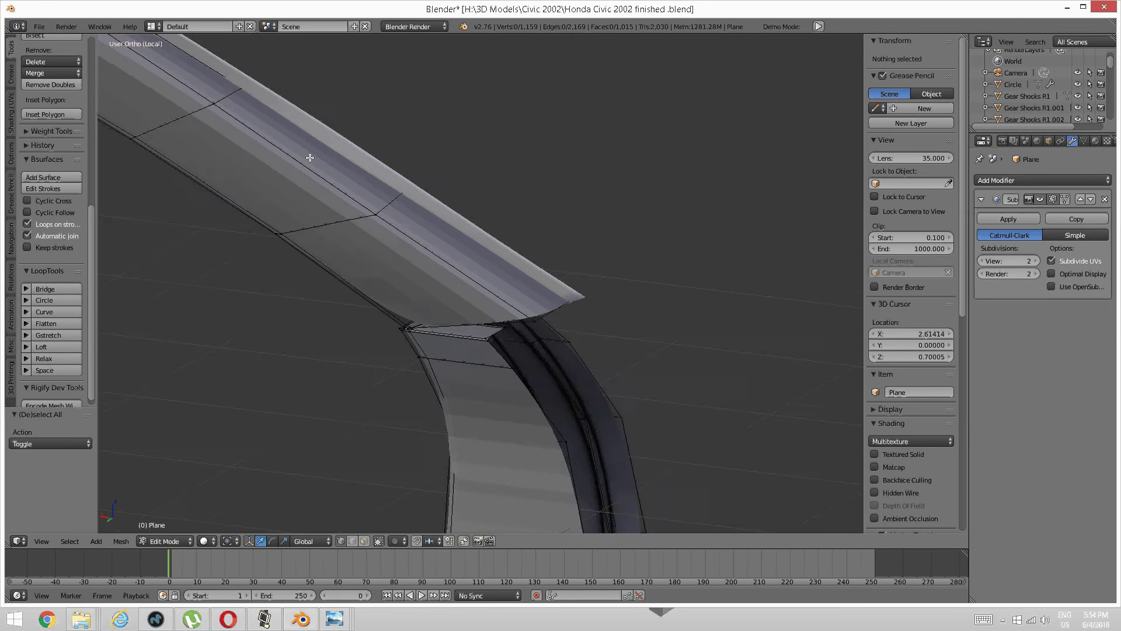
Step: Select the ridge and outer vertices at the trim's open upper end and raise them about 0.263 along Z
shift+middle_drag(333, 173, 526, 308)
mouse_move(444, 275)
shift+middle_down()
mouse_move(625, 455)
mouse_move(690, 488)
shift+middle_up()
scroll(363, 326, up, 4)
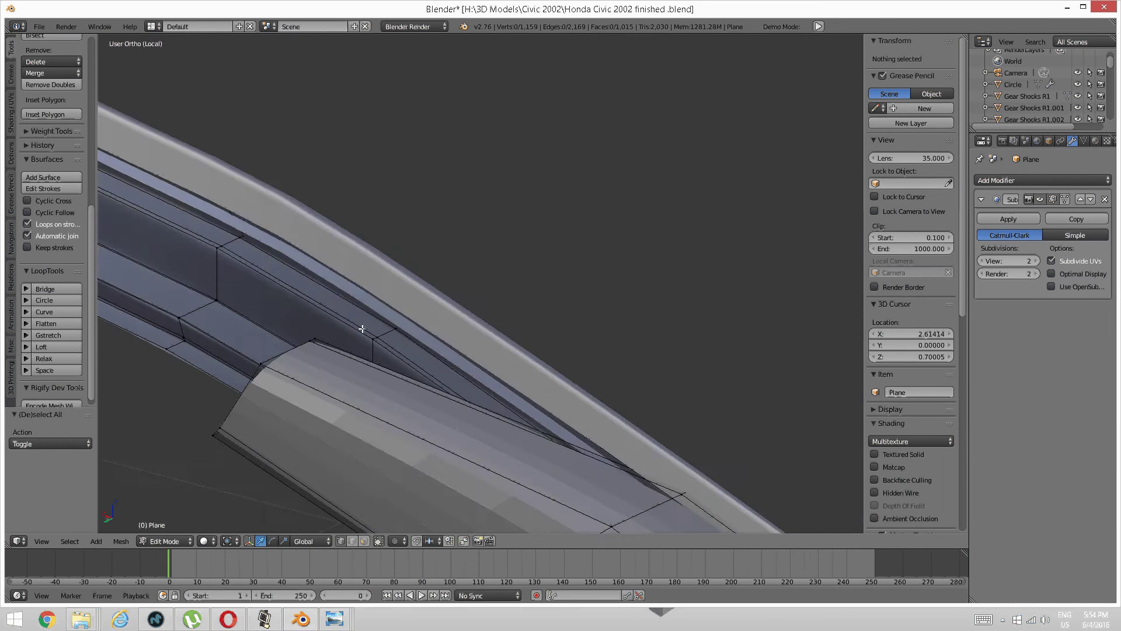
right_click(315, 338)
shift+right_click(371, 314)
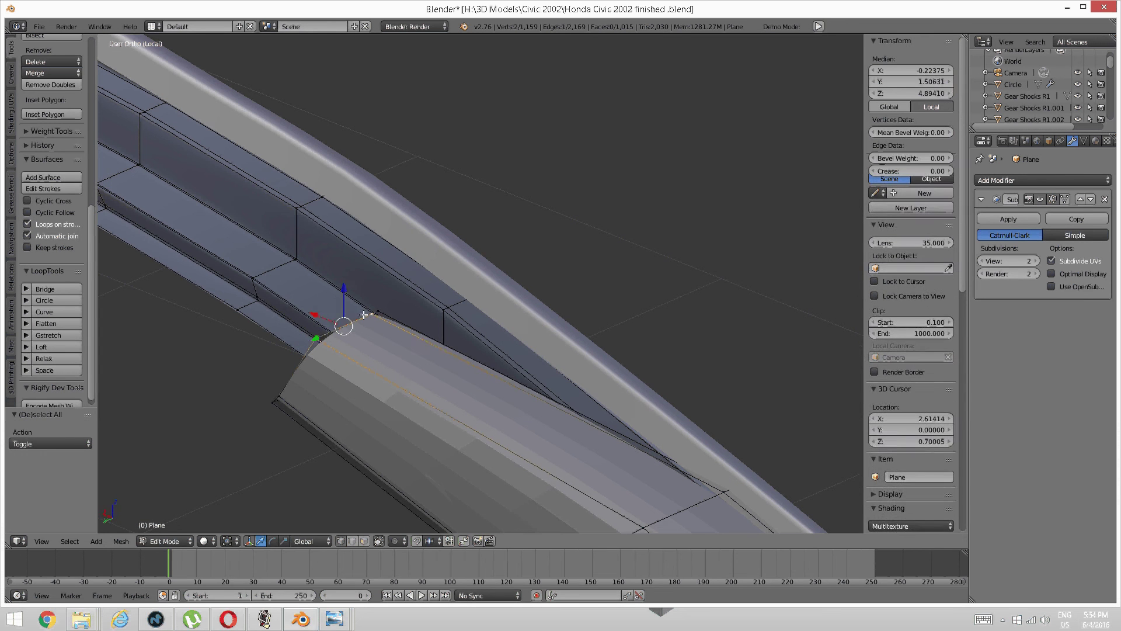
shift+right_click(382, 310)
middle_drag(366, 319, 429, 349)
drag(442, 329, 424, 217)
middle_drag(482, 233, 414, 241)
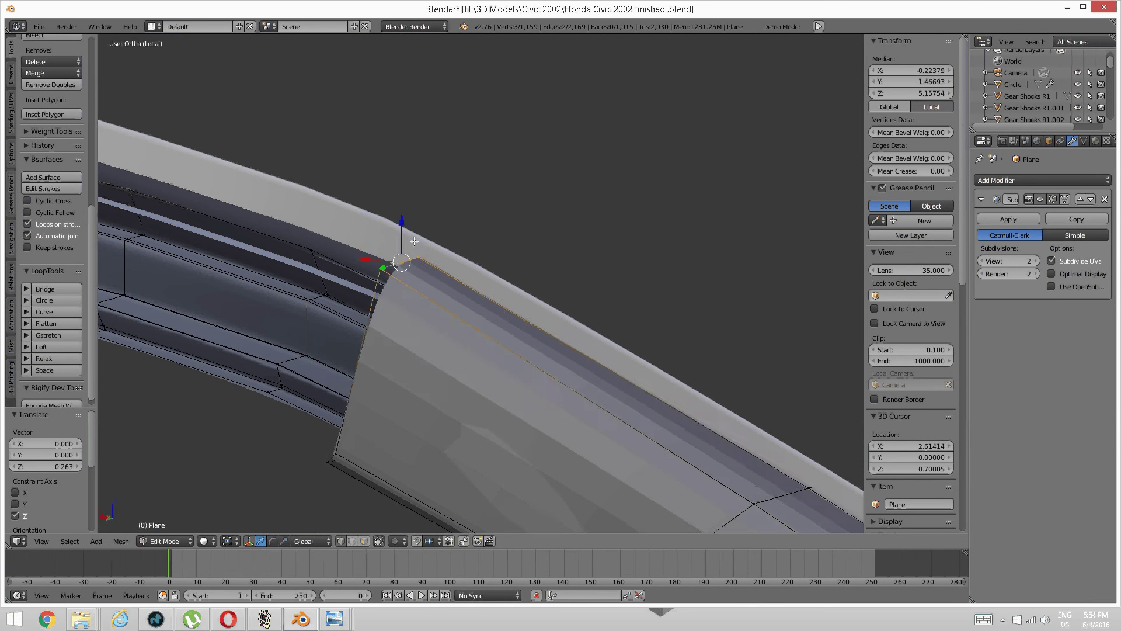
Step: Lower the selected end vertices about 0.018 along Z to follow the outer rail
drag(403, 227, 396, 233)
drag(396, 234, 395, 233)
scroll(398, 251, down, 3)
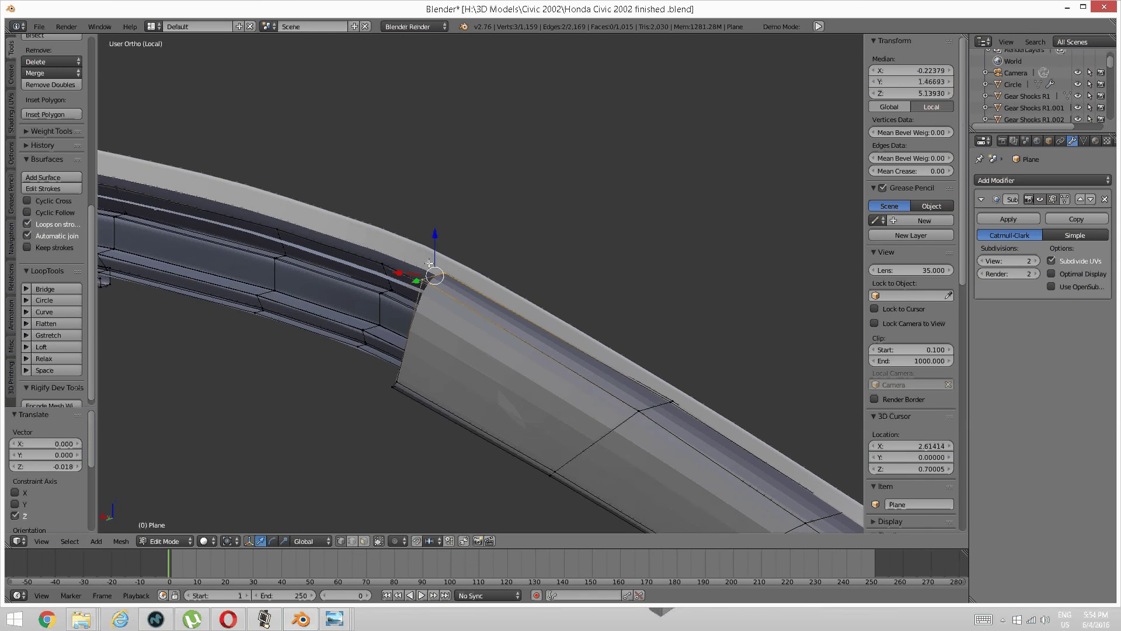
scroll(414, 345, down, 6)
Step: Select the trim's open end edge loop and extrude it about 0.721 along X
middle_drag(402, 346, 526, 366)
scroll(503, 324, up, 6)
key(a)
alt+right_click(538, 367)
key(e)
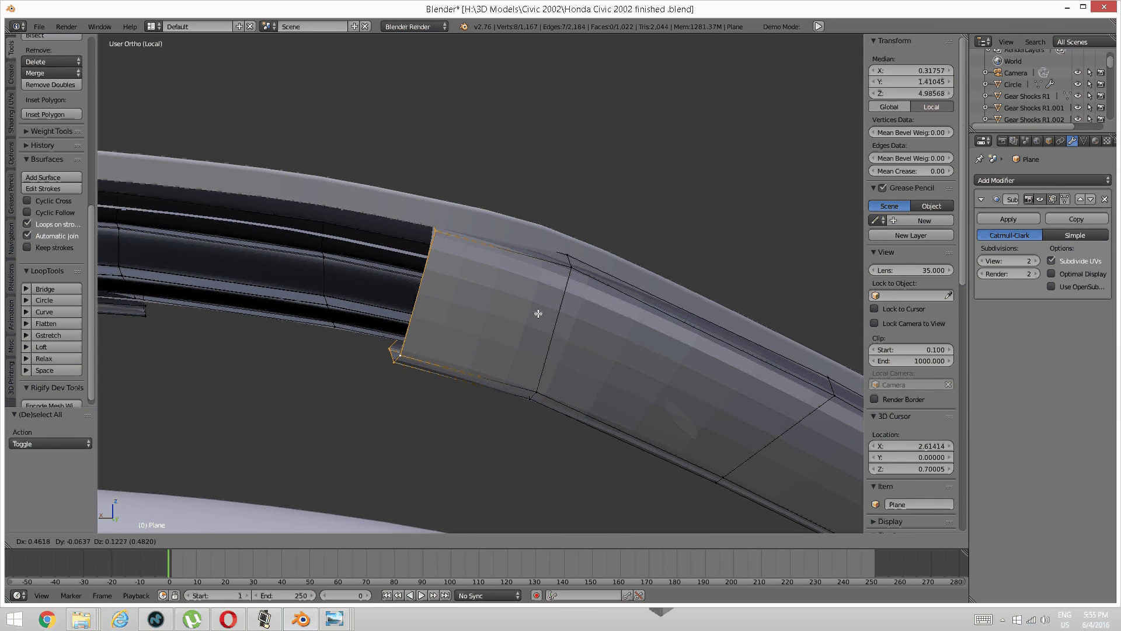
key(x)
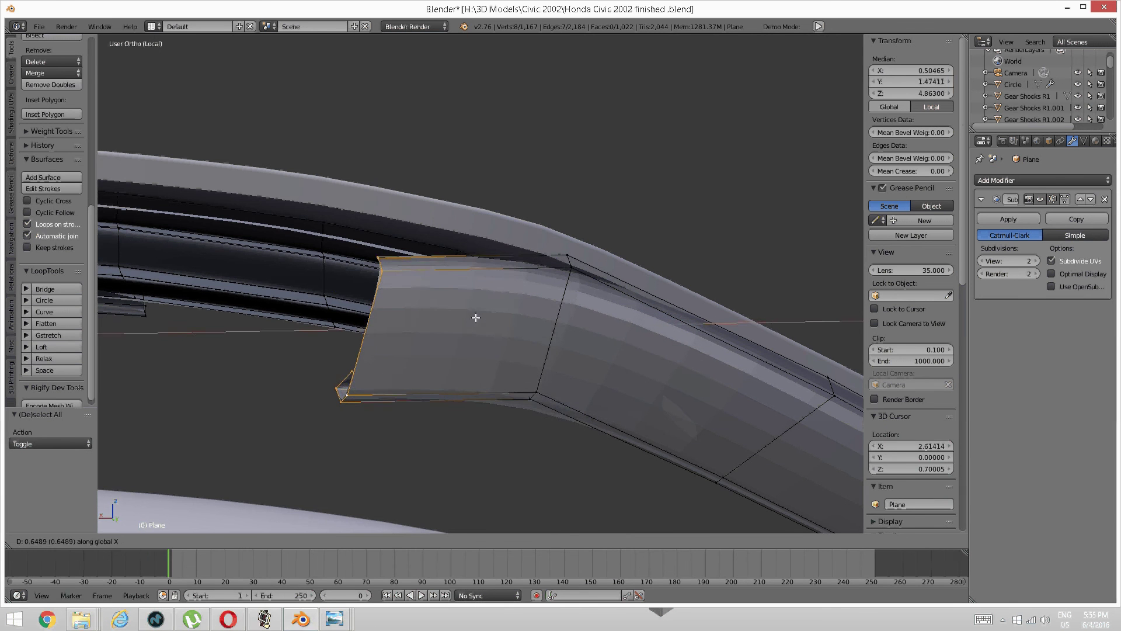
click(463, 317)
Step: Raise the extruded end loop about 0.22 along Z and shift it along Y to follow the frame's curve
key(g)
key(z)
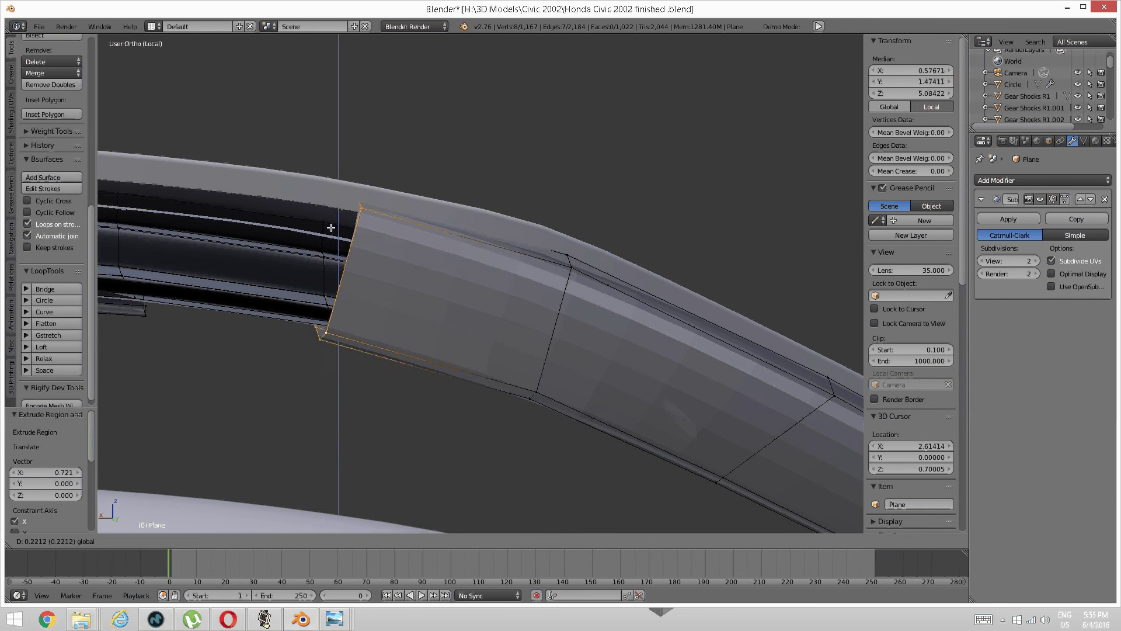
click(268, 268)
middle_drag(268, 268, 577, 266)
drag(571, 266, 626, 269)
middle_drag(626, 269, 573, 345)
Step: Select the two outer vertices of the extruded end and move them along Y toward the rail
key(a)
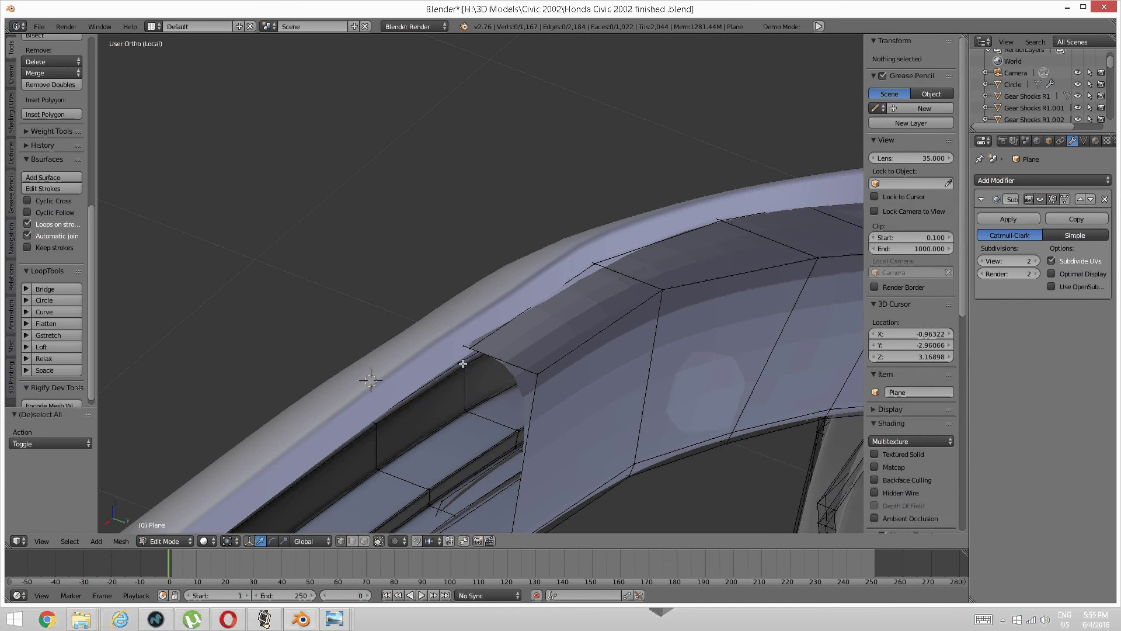
right_click(465, 346)
shift+right_click(463, 343)
middle_drag(463, 344, 508, 351)
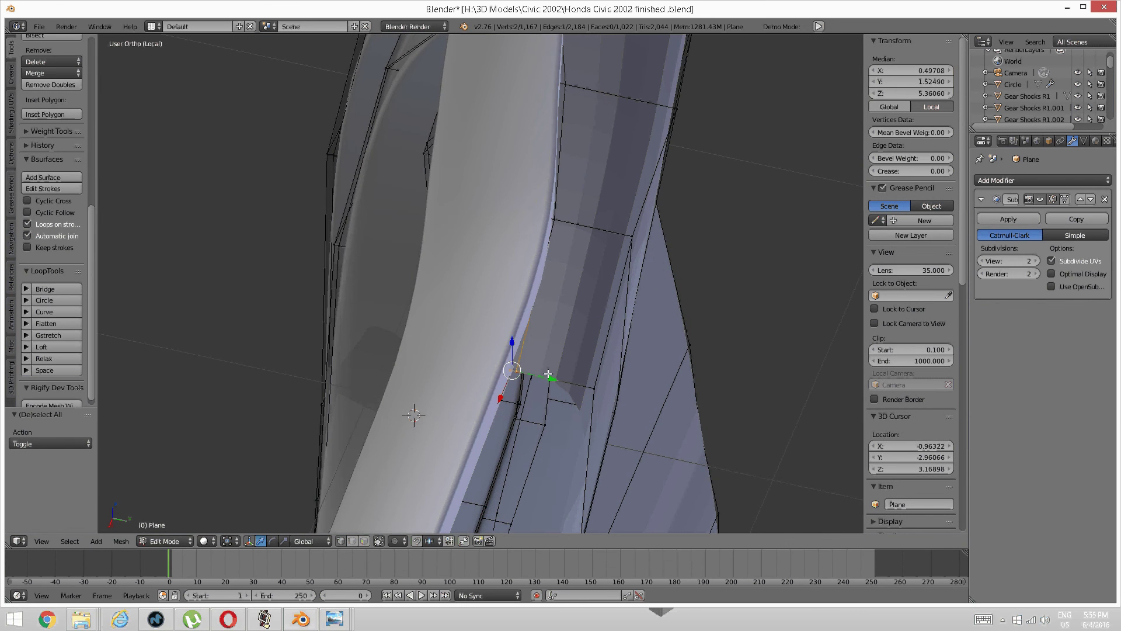
drag(551, 378, 544, 385)
middle_drag(544, 385, 532, 324)
shift+middle_drag(454, 413, 471, 296)
scroll(480, 328, up, 3)
key(a)
right_click(482, 244)
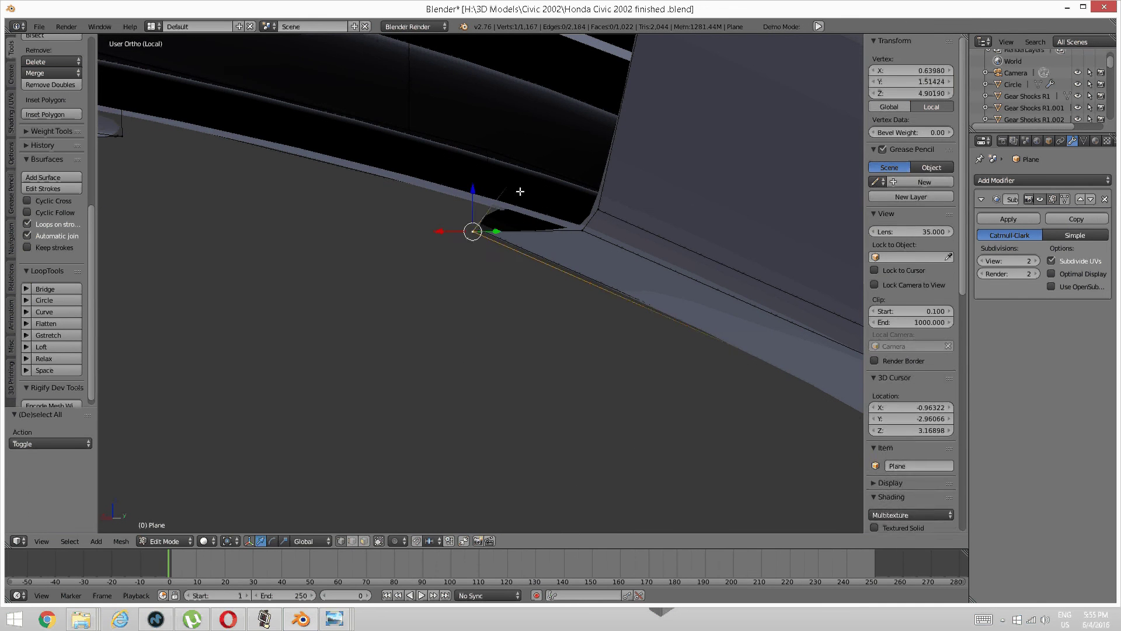
shift+right_click(518, 189)
middle_drag(513, 213, 486, 278)
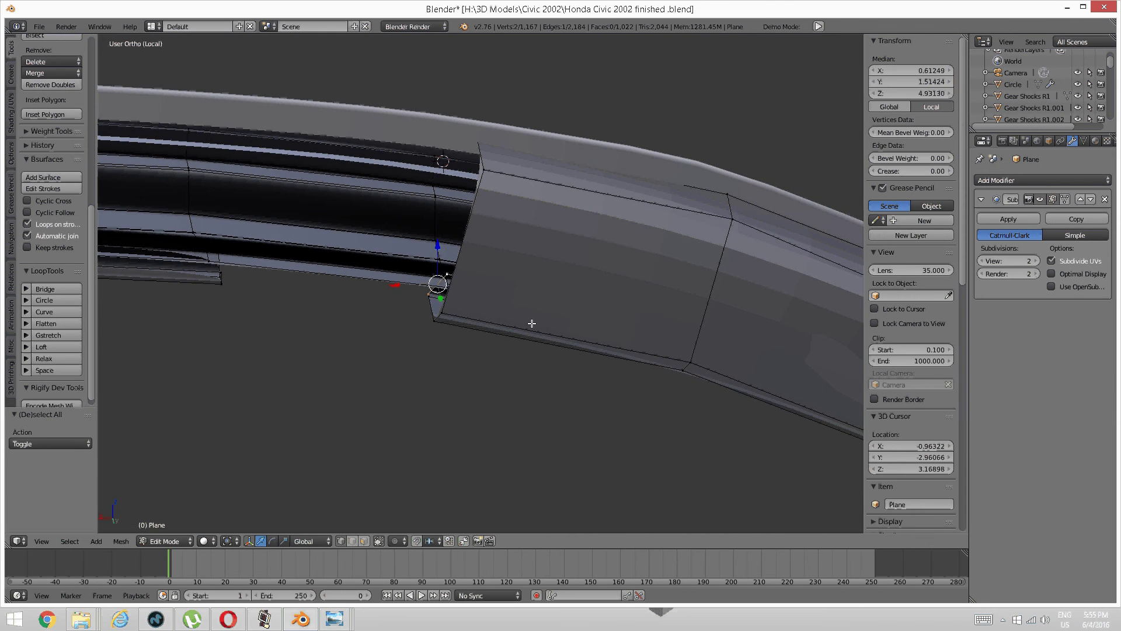
middle_drag(337, 251, 519, 381)
Step: Select two neighbouring vertices of the extruded section and shift them slightly along Y
key(a)
right_click(535, 250)
shift+right_click(537, 265)
key(g)
key(y)
click(552, 256)
Step: Select the ridge vertex of the extruded end, move it about -0.071 along Y and lower it about 0.079 along Z
key(a)
right_click(508, 175)
key(g)
key(y)
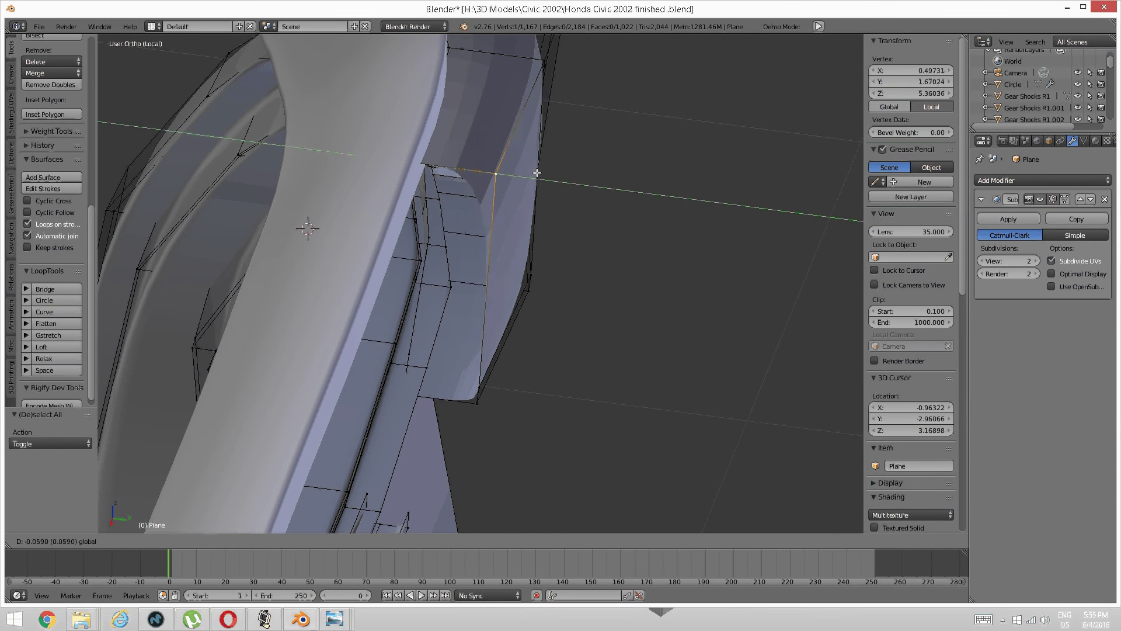
click(531, 174)
middle_drag(593, 193, 453, 193)
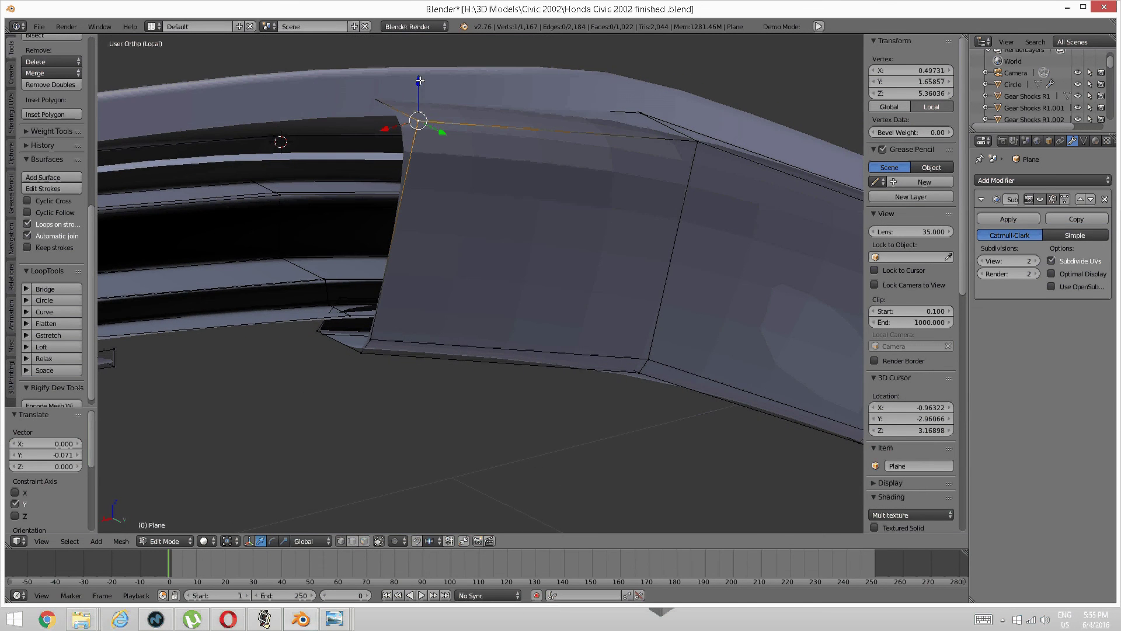
key(g)
key(z)
click(417, 117)
Step: Select the ridge vertex of the adjacent cross-section, lower it about 0.067 along Z and move it about -0.016 along Y
right_click(696, 140)
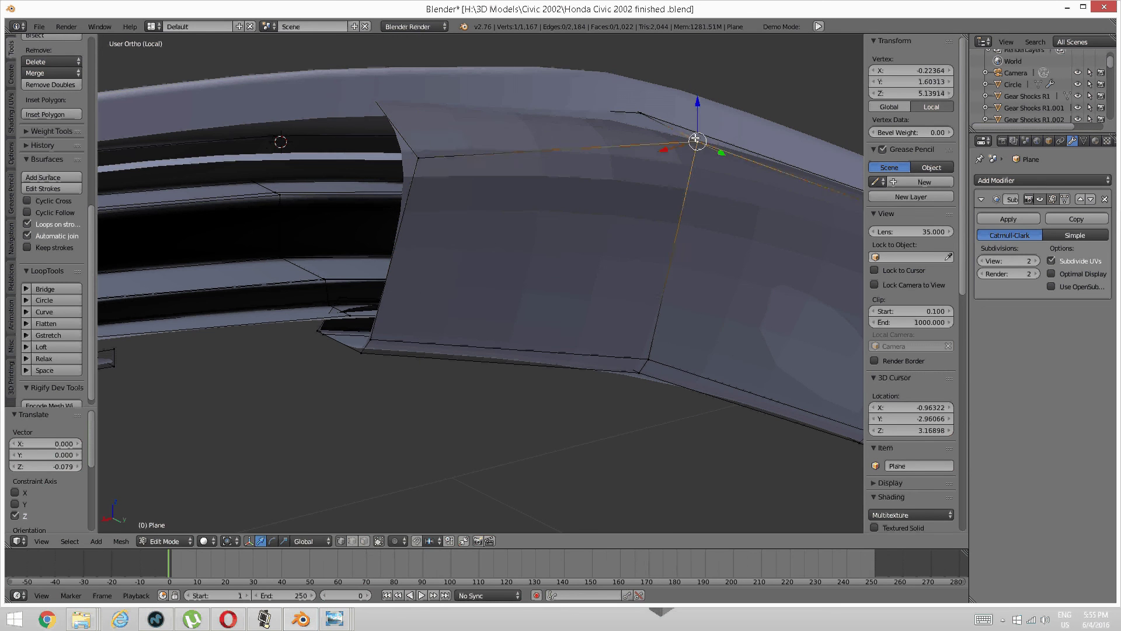
key(g)
key(z)
click(697, 120)
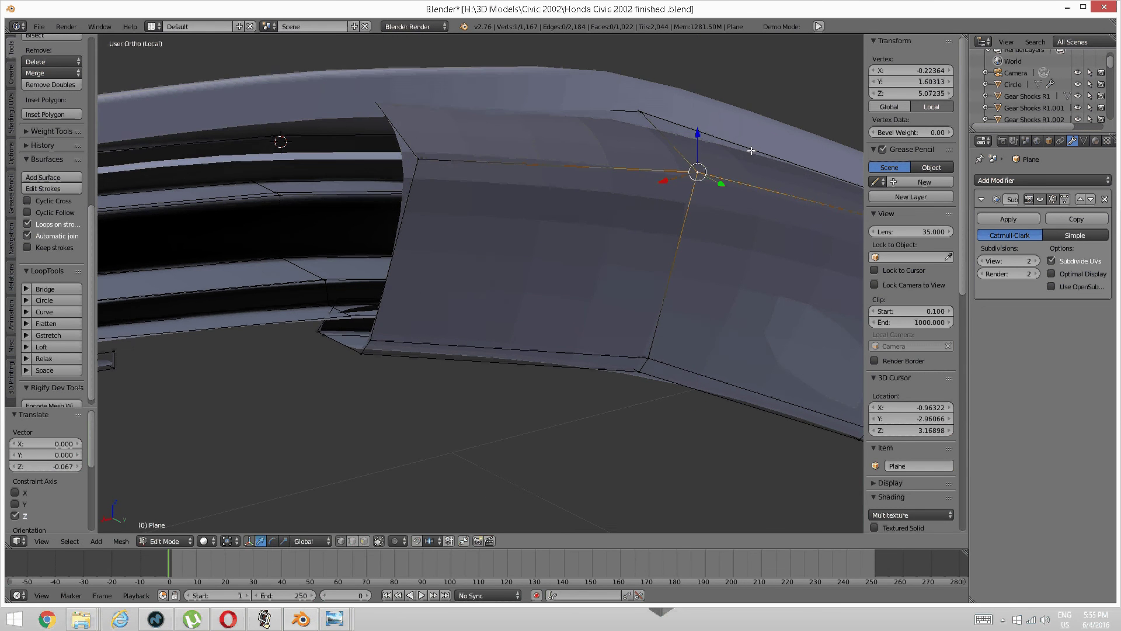
middle_drag(698, 119, 444, 204)
key(g)
key(y)
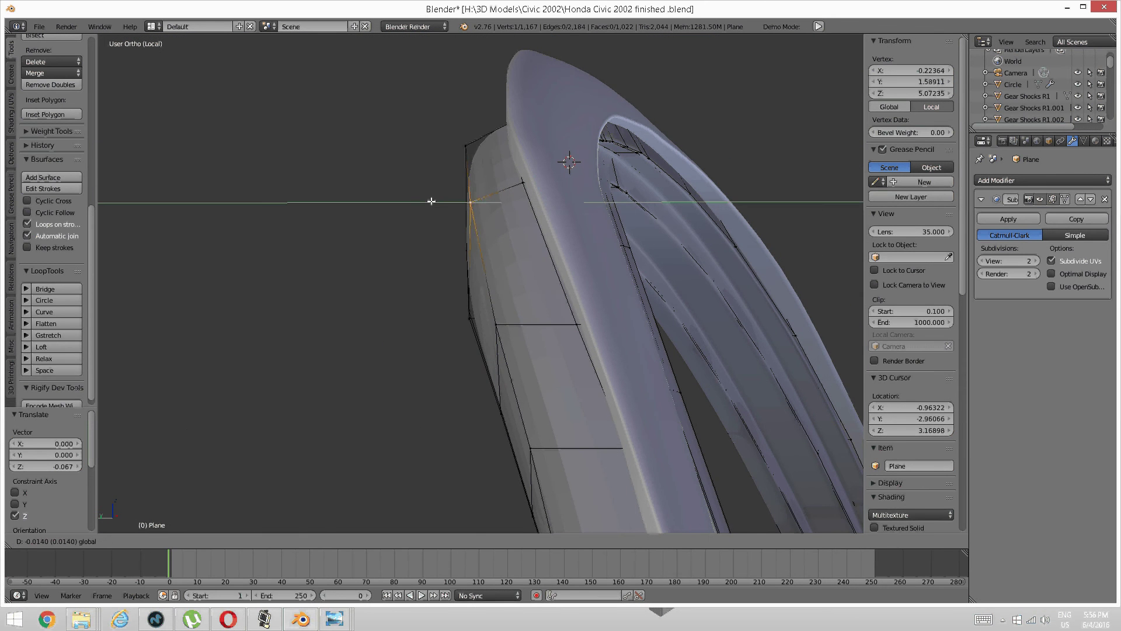
drag(431, 202, 432, 201)
Step: Select the ridge vertex of the next cross-section down and lower it about 0.036 along Z
right_click(497, 312)
middle_drag(495, 323, 564, 261)
click(621, 210)
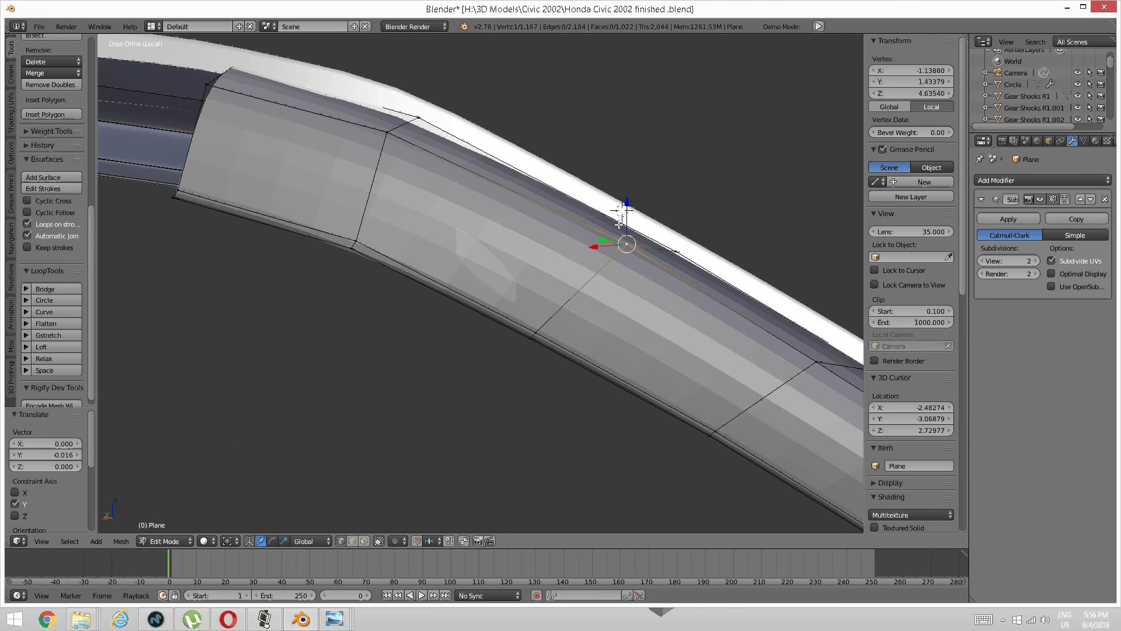
key(g)
key(z)
click(617, 217)
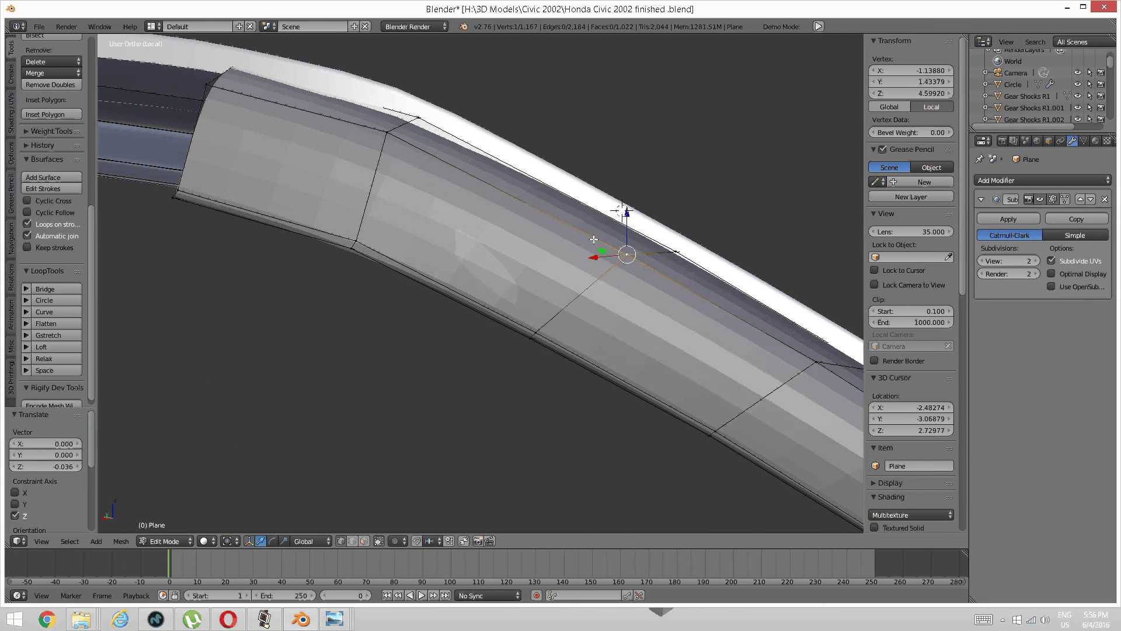
Step: Lower the same ridge vertex slightly more along Z and move it about -0.026 along Y
middle_drag(594, 239, 624, 244)
drag(655, 224, 655, 236)
middle_drag(641, 237, 556, 236)
drag(392, 280, 406, 280)
middle_drag(405, 282, 549, 191)
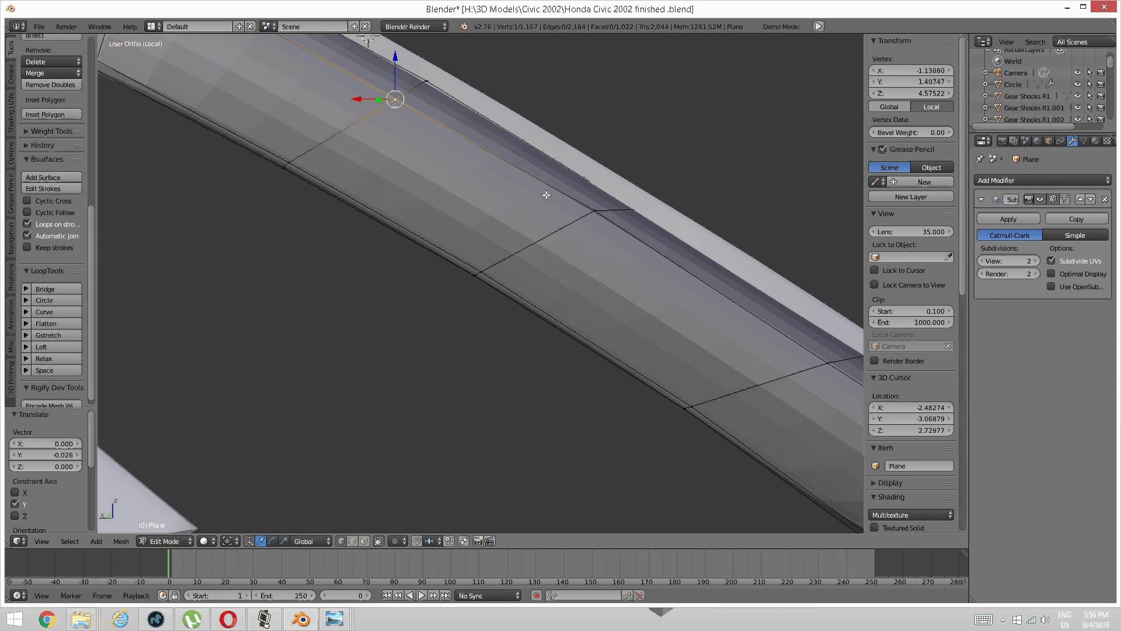
Step: Select the ridge vertex of the next cross-section down, lower it about 0.064 along Z and move it about 0.013 along X
right_click(610, 219)
middle_drag(610, 219, 590, 173)
drag(587, 152, 587, 171)
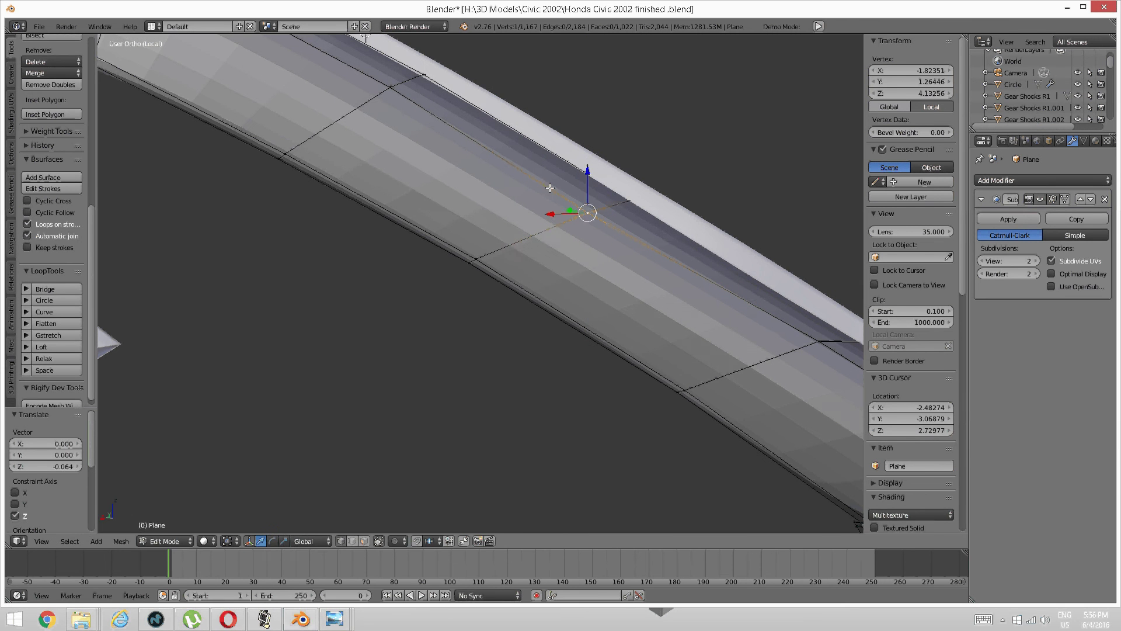
drag(551, 215, 578, 220)
Step: Reselect the same ridge vertex, move it about -0.025 along X and raise it about 0.032 along Z
middle_drag(655, 216, 591, 210)
shift+middle_drag(591, 210, 558, 165)
key(a)
right_click(548, 262)
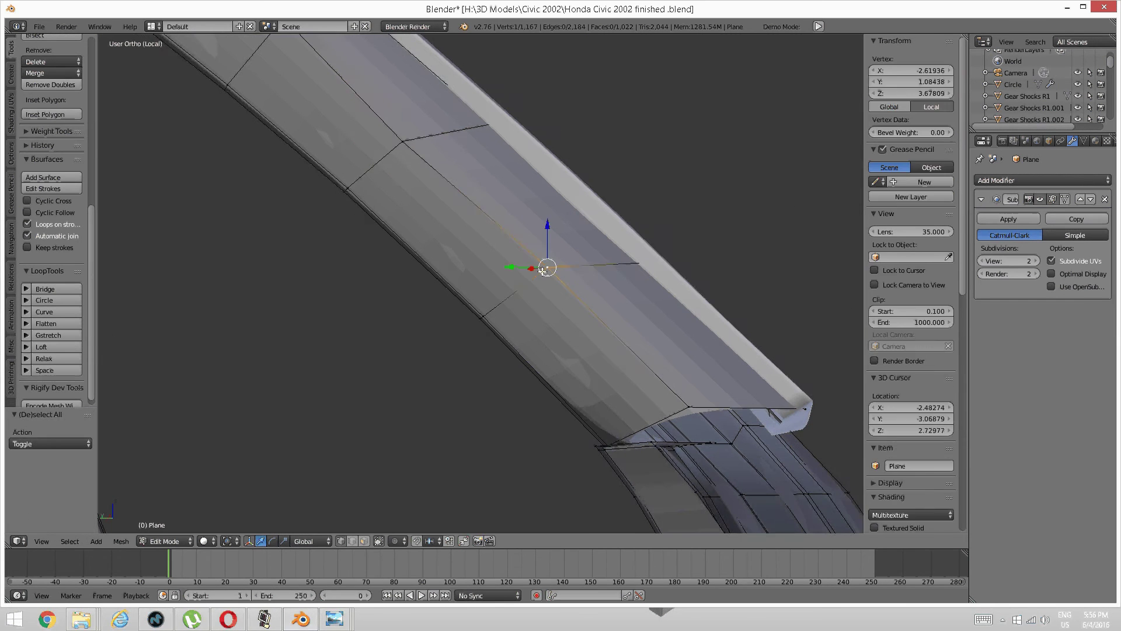
middle_drag(547, 268, 584, 280)
right_click(444, 142)
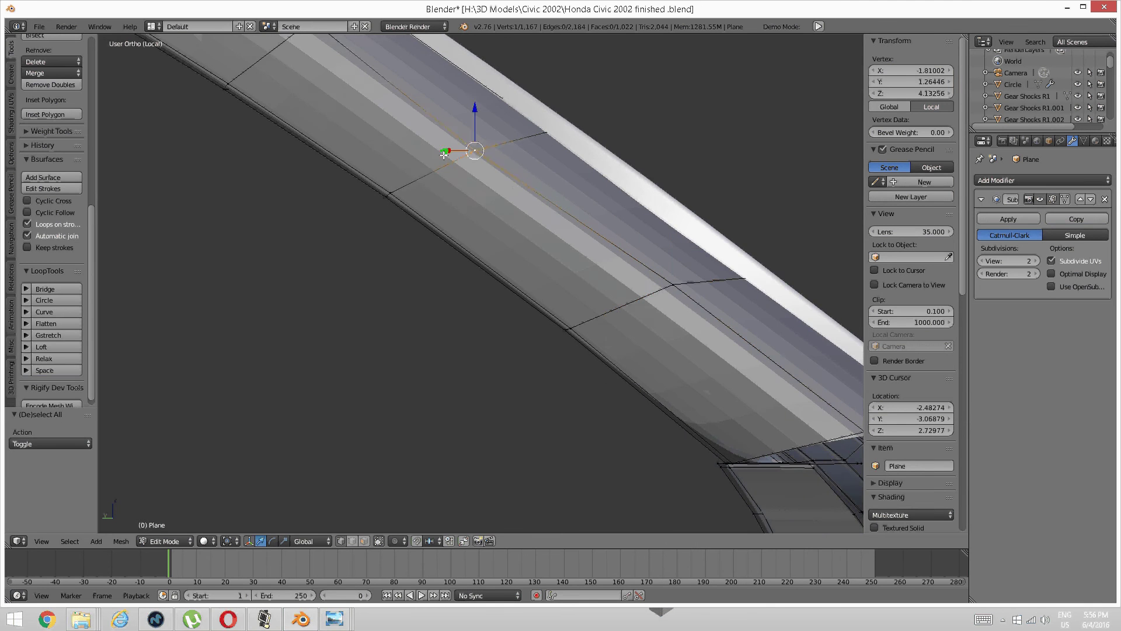
middle_drag(444, 155, 506, 160)
click(506, 159)
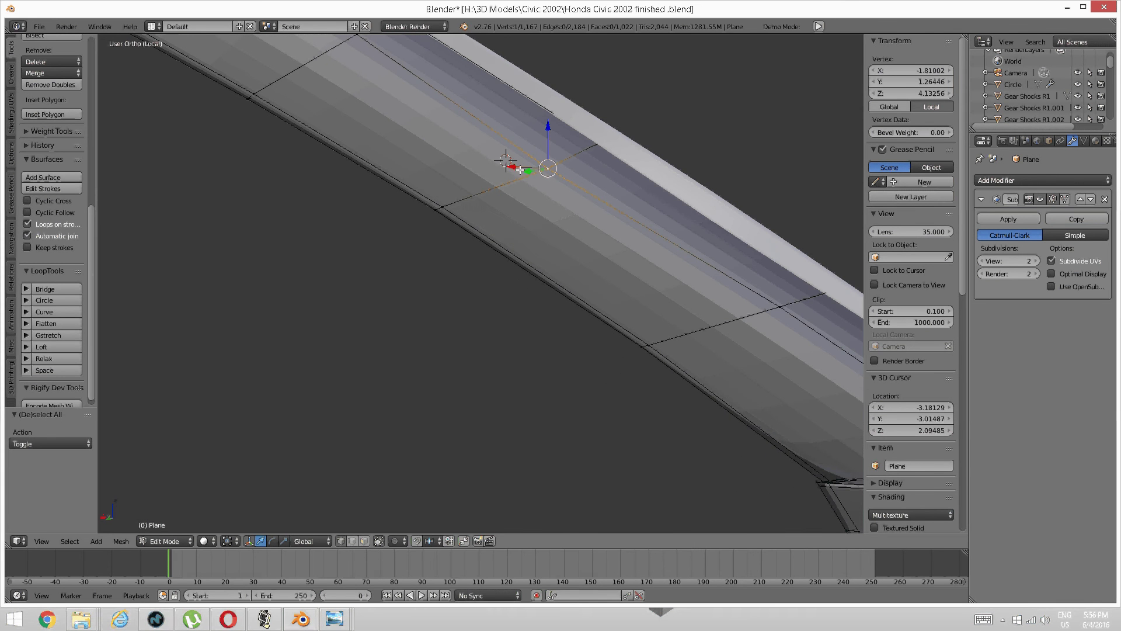
drag(514, 169, 554, 114)
middle_drag(585, 142, 642, 173)
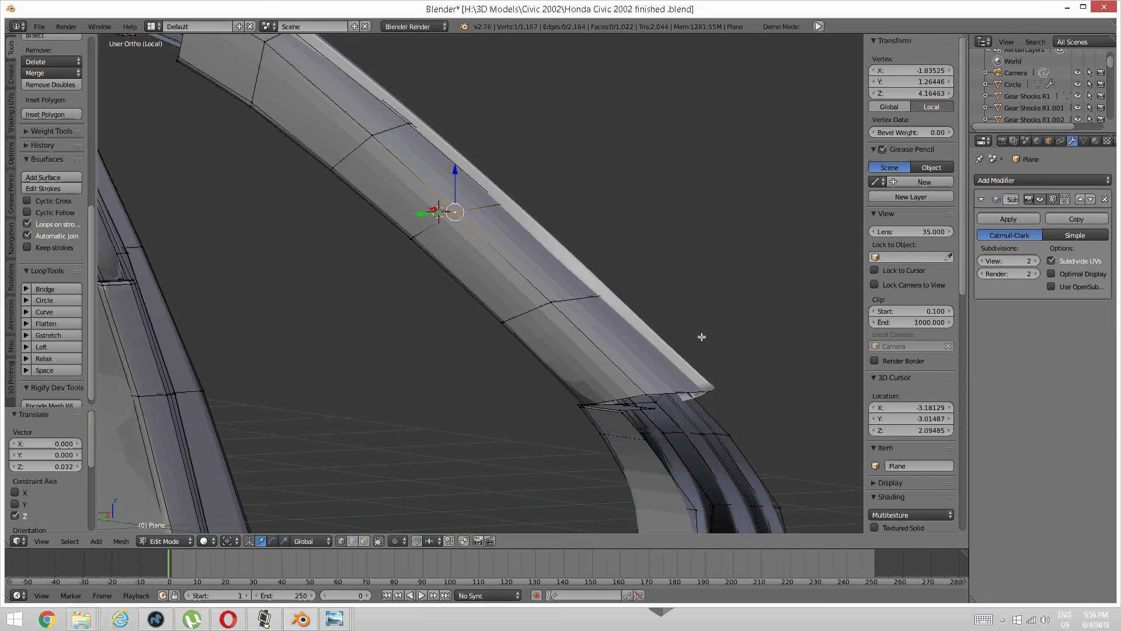
Step: Select the four upper outer corner vertices of the lower pillar section and move them outward along X and up along Z toward the upper trim's end
scroll(659, 315, up, 3)
shift+middle_drag(682, 413, 568, 234)
scroll(523, 210, up, 3)
shift+middle_drag(568, 235, 350, 166)
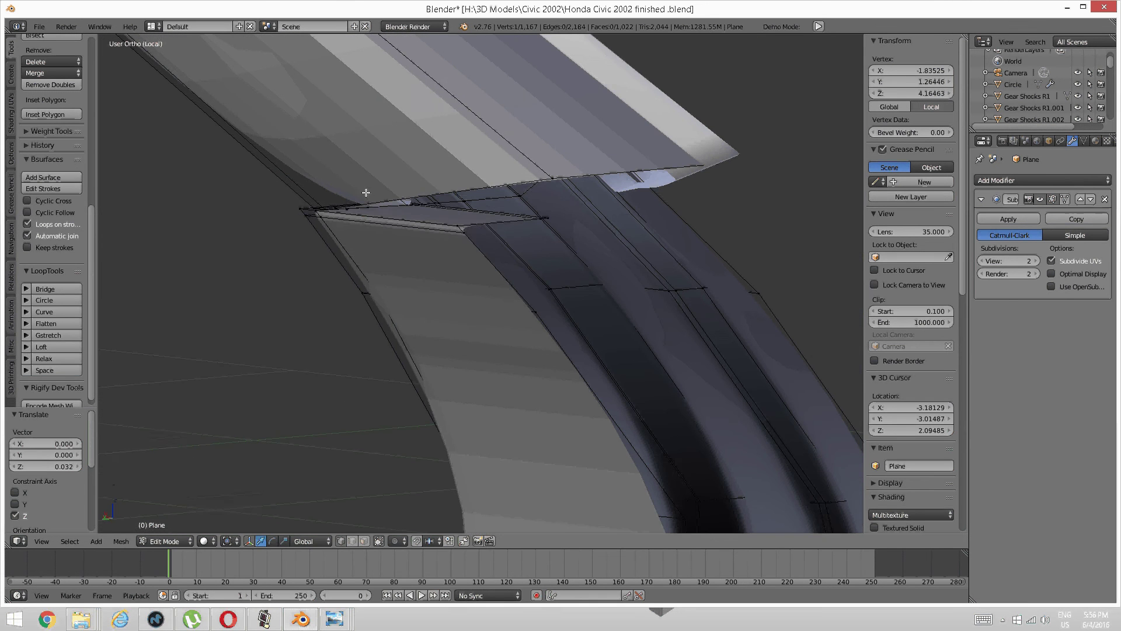
key(a)
right_click(457, 226)
shift+right_click(463, 233)
shift+right_click(542, 219)
shift+right_click(549, 219)
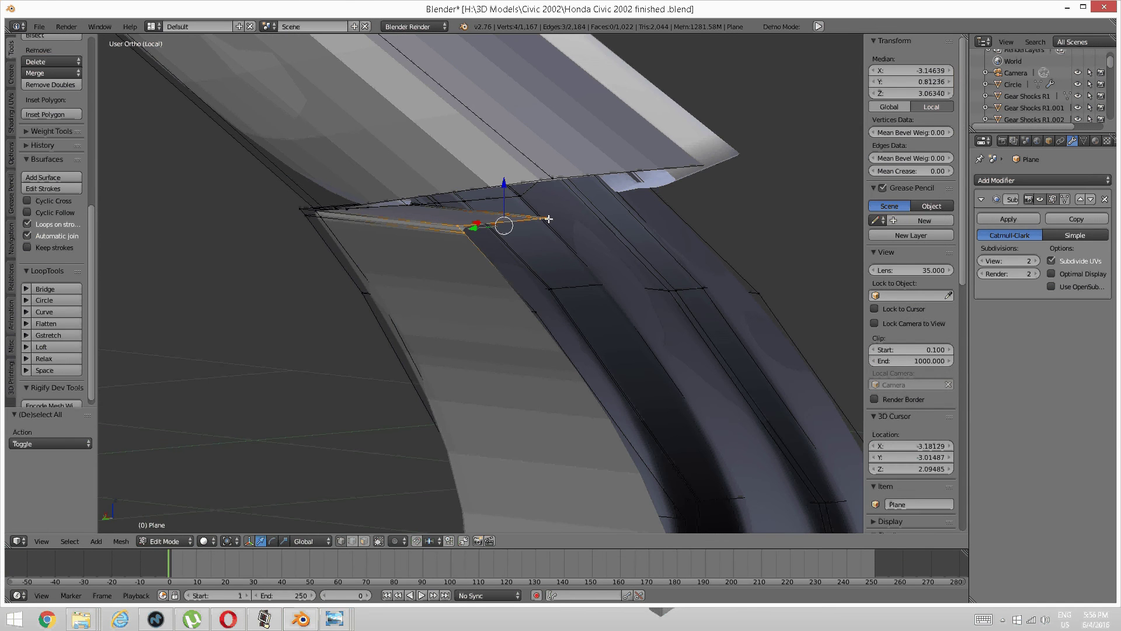
scroll(425, 233, down, 2)
middle_drag(425, 233, 568, 225)
scroll(568, 225, down, 2)
shift+middle_drag(648, 236, 477, 215)
scroll(468, 222, up, 3)
shift+middle_drag(478, 215, 431, 303)
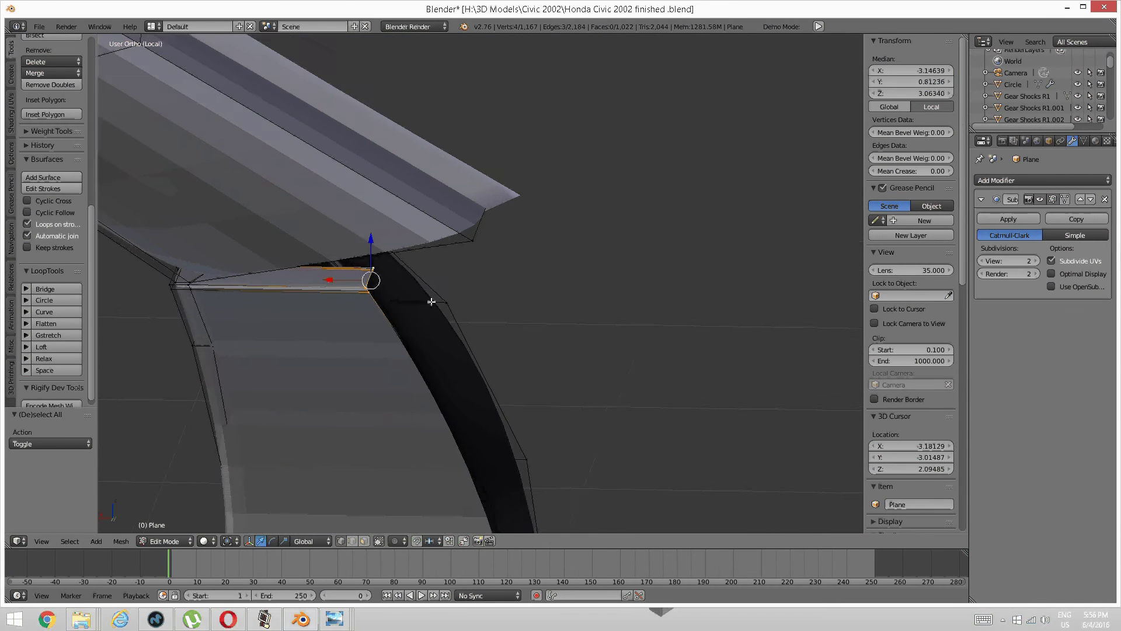
scroll(385, 280, up, 2)
drag(282, 278, 444, 275)
drag(484, 241, 476, 161)
Step: Select the two outer end vertices below the upper trim section and move them about -0.189 along Y
mouse_move(528, 180)
middle_down()
mouse_move(496, 178)
mouse_move(537, 199)
middle_up()
middle_drag(501, 261, 430, 260)
key(a)
right_click(348, 240)
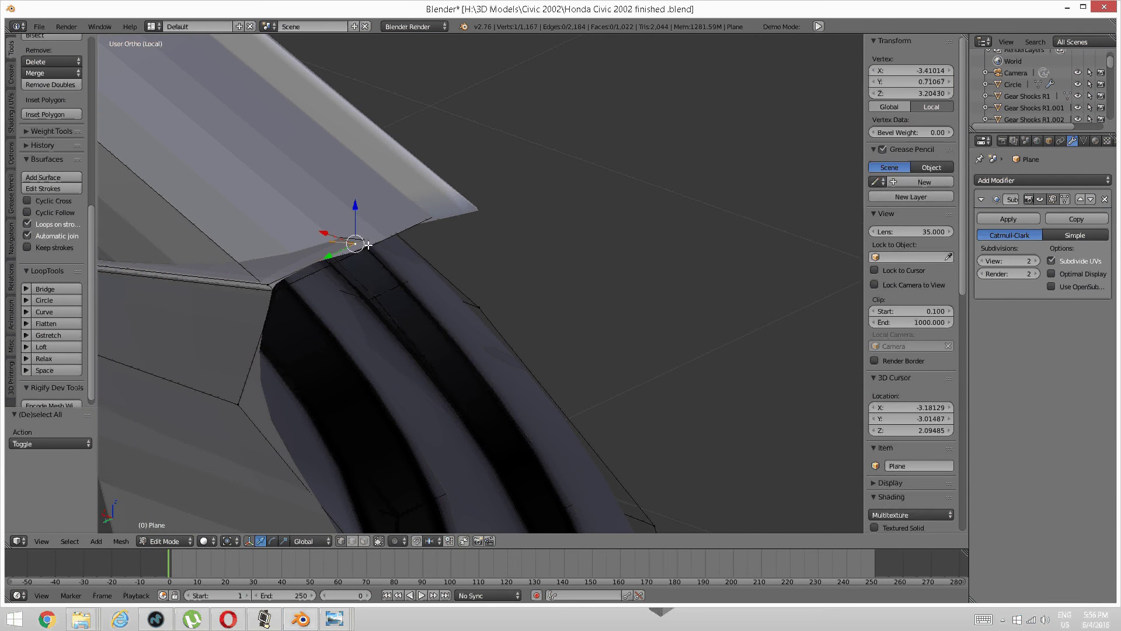
middle_drag(349, 239, 322, 246)
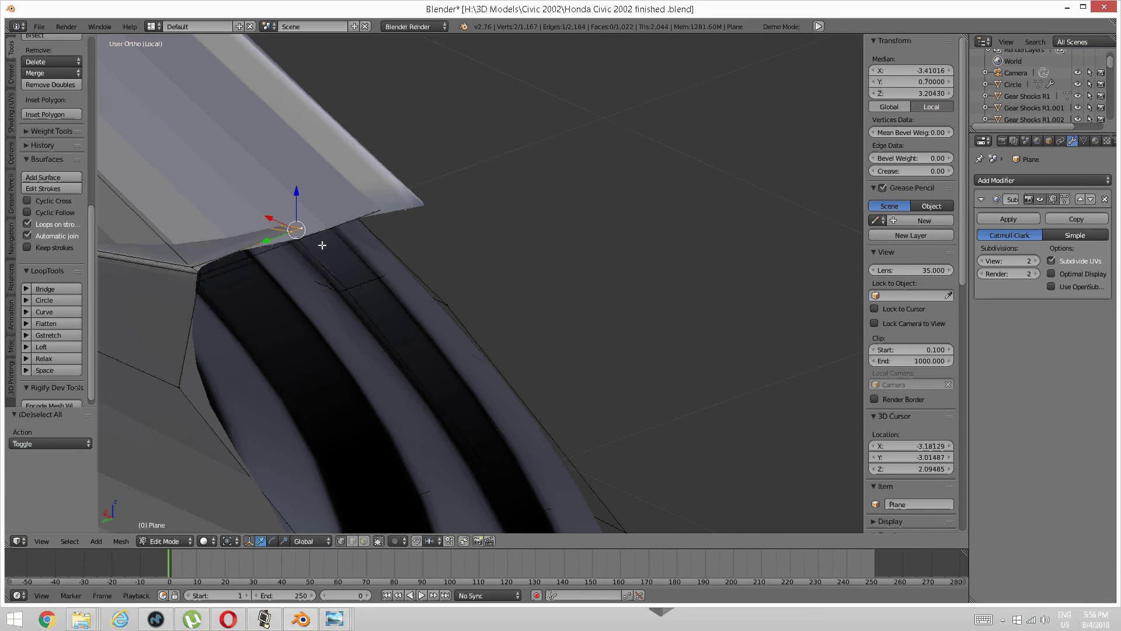
drag(276, 243, 352, 221)
middle_drag(361, 225, 414, 224)
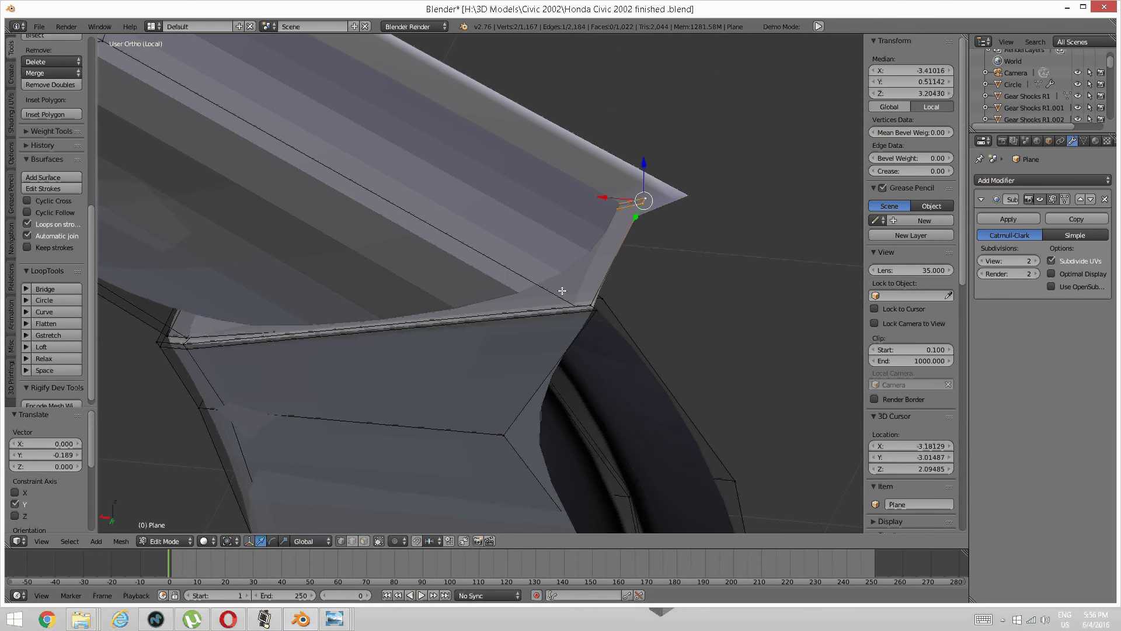
Step: Add the adjacent corner vertices of the pillar top to the selection and lower them about 0.006 along Z
shift+right_click(585, 298)
shift+right_click(592, 305)
drag(618, 223, 607, 230)
middle_drag(671, 228, 508, 209)
key(a)
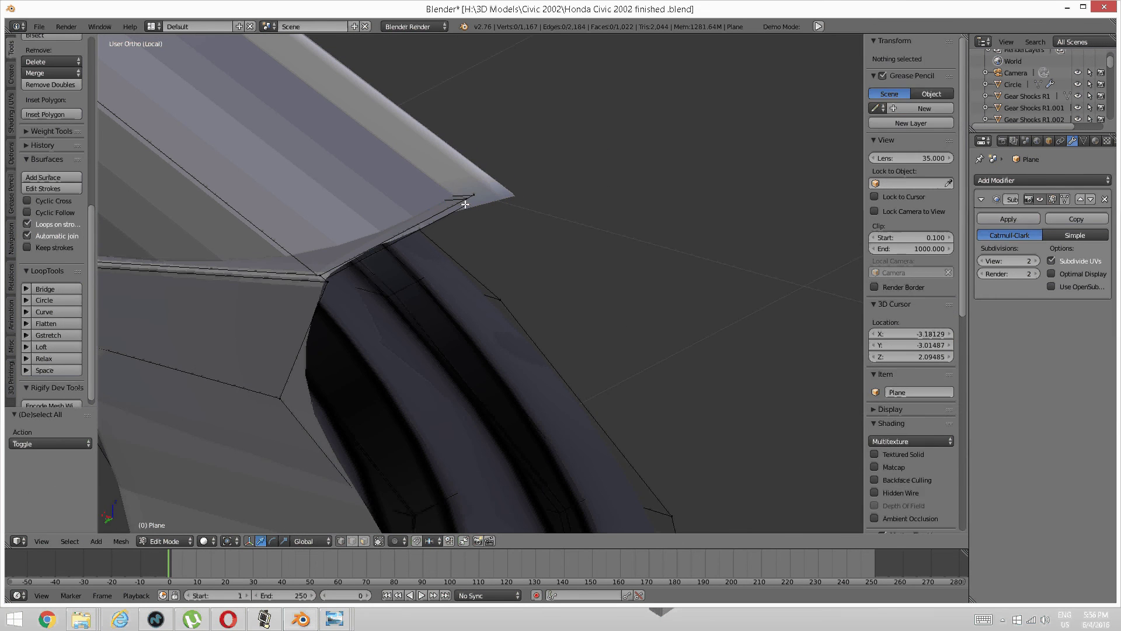
Step: Select only the two outermost vertices at the trim tip and shift them slightly along Y
right_click(464, 201)
shift+right_click(456, 199)
right_click(465, 201)
shift+right_click(471, 196)
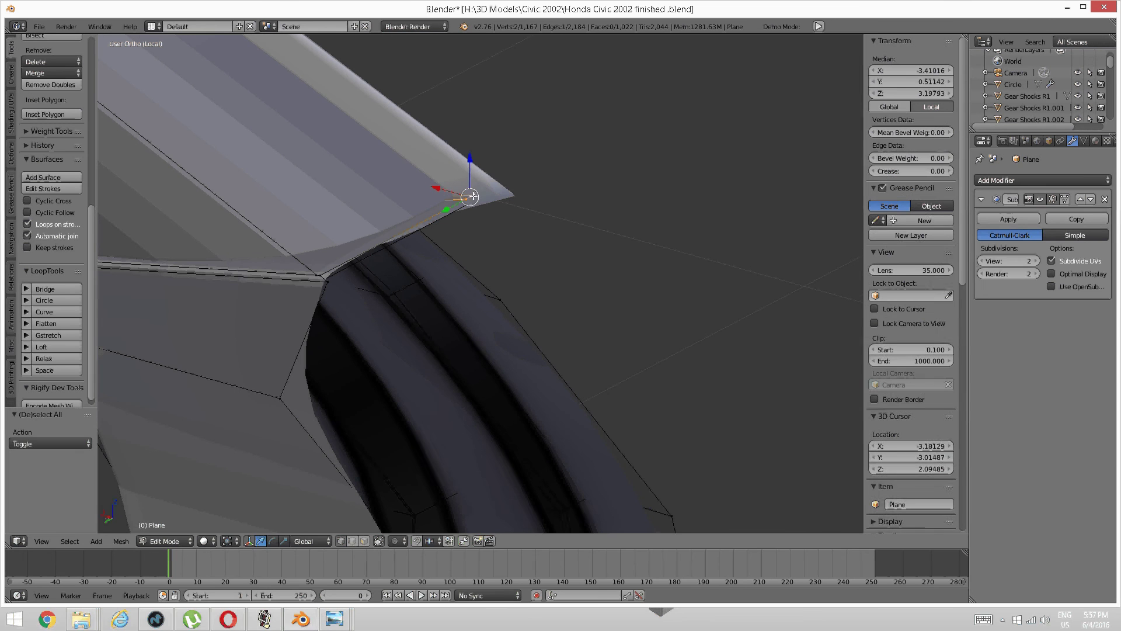
drag(444, 206, 463, 211)
Step: Select the outer edge vertex of the cross-section just below the pillar's upper corner and move it about -0.189 along X
middle_drag(429, 216, 483, 248)
shift+middle_drag(482, 309, 489, 198)
right_click(532, 217)
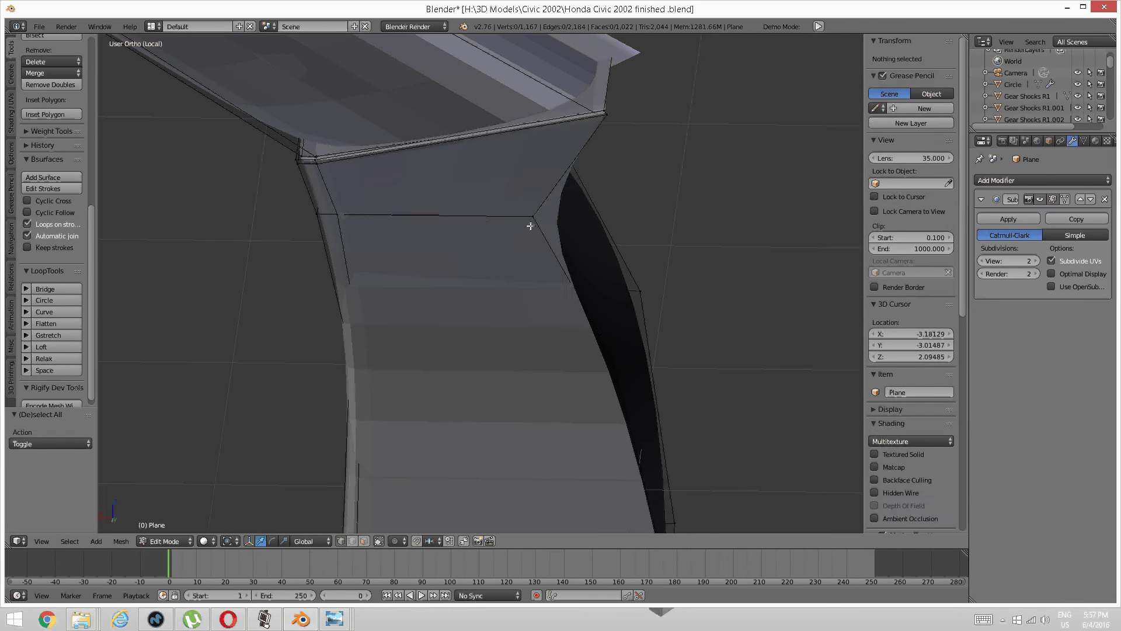
key(a)
right_click(534, 219)
drag(502, 215, 574, 220)
Step: Select the next outer edge vertex down the pillar and move it about -0.05 along X
shift+middle_drag(600, 277, 575, 141)
right_click(593, 221)
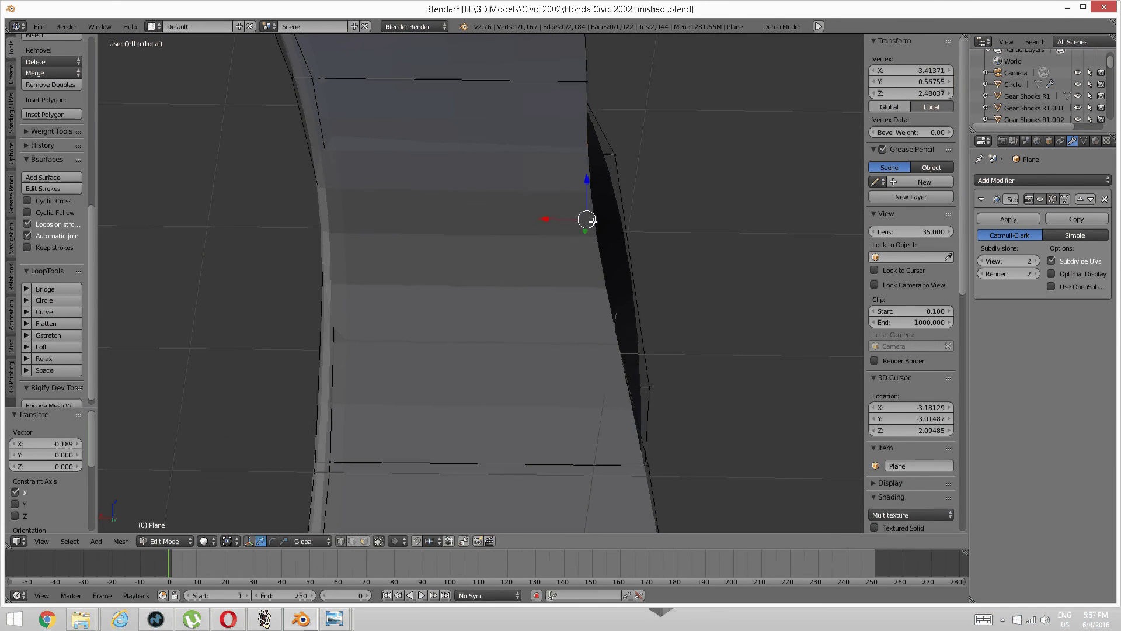
drag(555, 220, 590, 220)
scroll(591, 220, down, 2)
middle_drag(621, 215, 563, 226)
scroll(513, 214, down, 2)
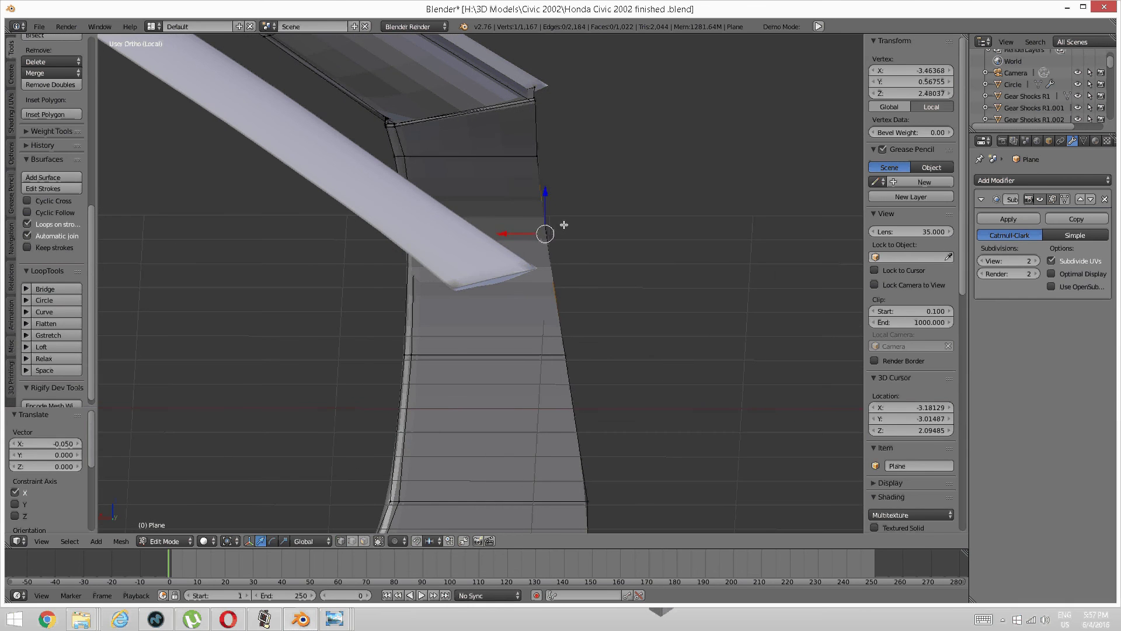
key(a)
right_click(539, 224)
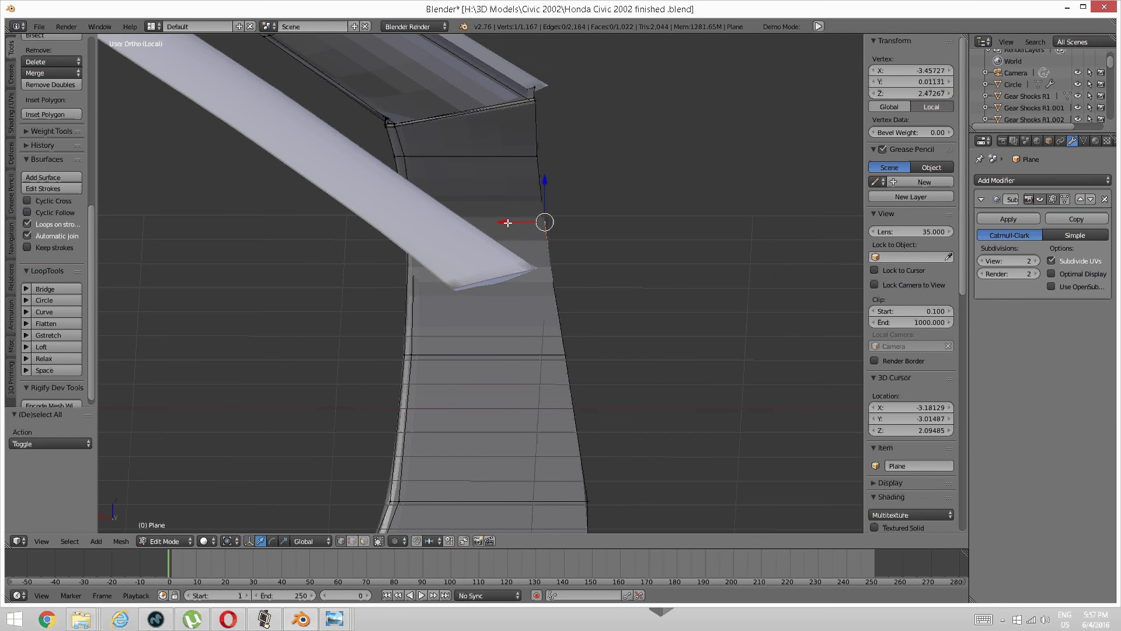
drag(509, 223, 512, 223)
key(ctrl+z)
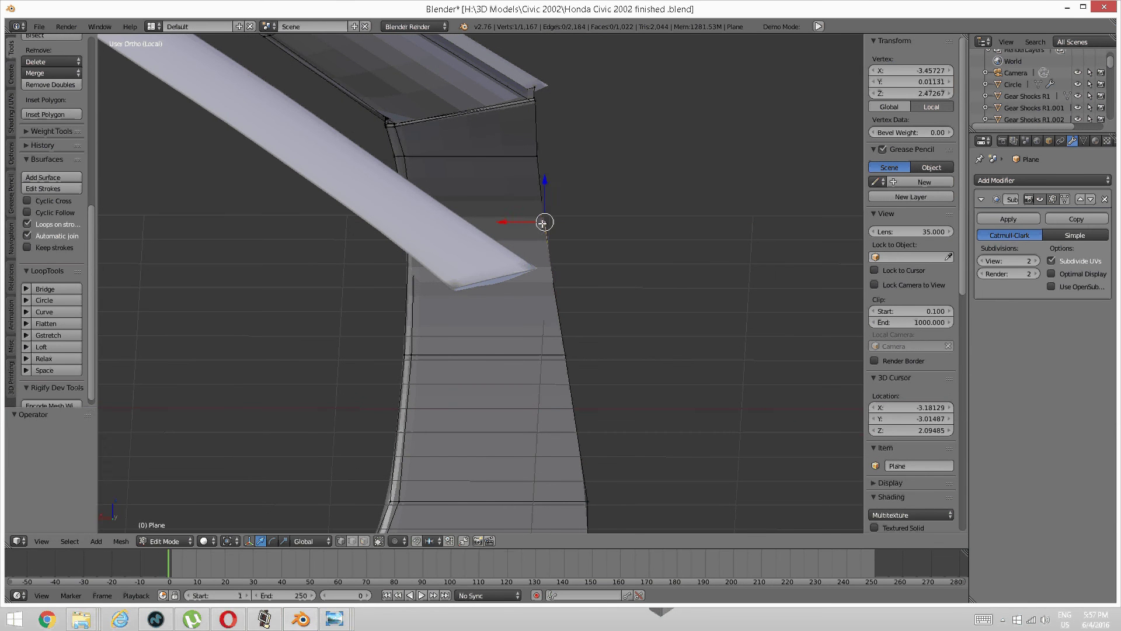
Step: Reselect the pillar's second outer edge vertex below the corner and move it about -0.101 further along X
middle_drag(598, 223, 503, 244)
key(a)
right_click(499, 235)
drag(501, 240, 519, 238)
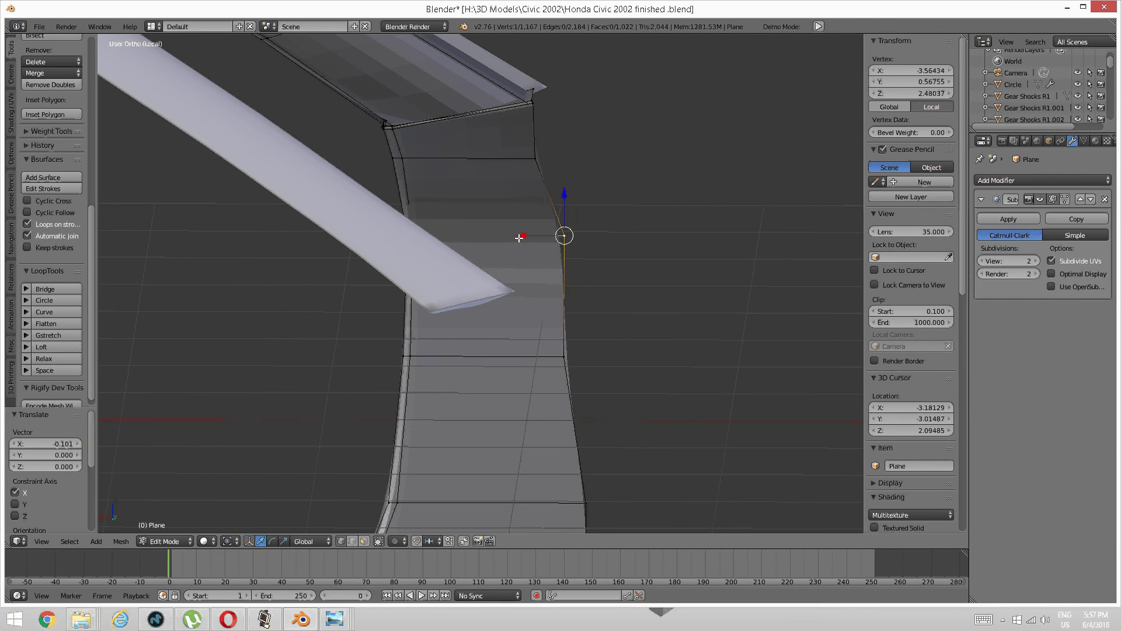
Step: Move the third outer edge vertex below the corner about -0.043 along X and the first one about -0.072 along X
right_click(563, 340)
key(g)
key(x)
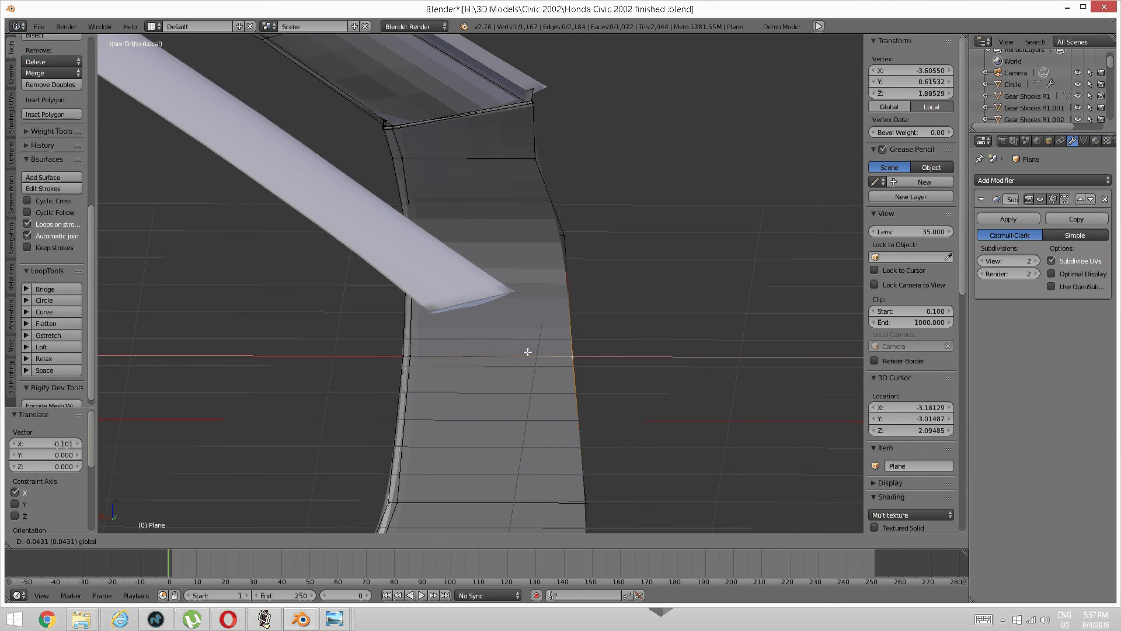
drag(527, 352, 528, 352)
right_click(532, 167)
drag(495, 157, 510, 159)
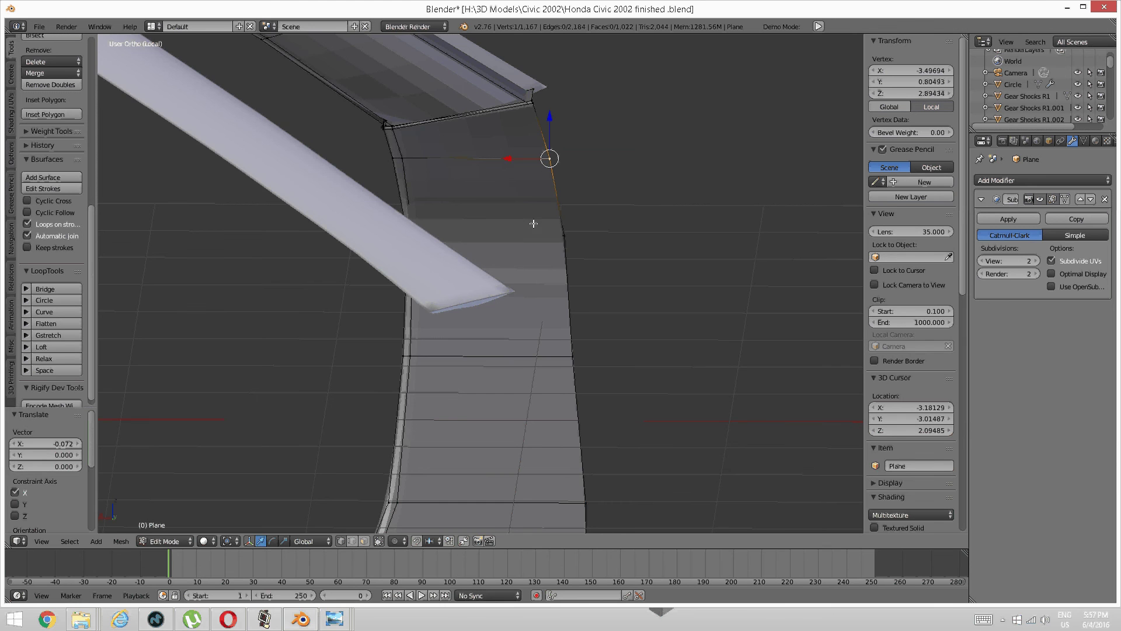
Step: Add the two lower corner vertices at the curved trim's open upper end to the selection
scroll(533, 224, down, 5)
middle_drag(446, 279, 413, 303)
scroll(646, 330, up, 5)
middle_drag(647, 331, 401, 245)
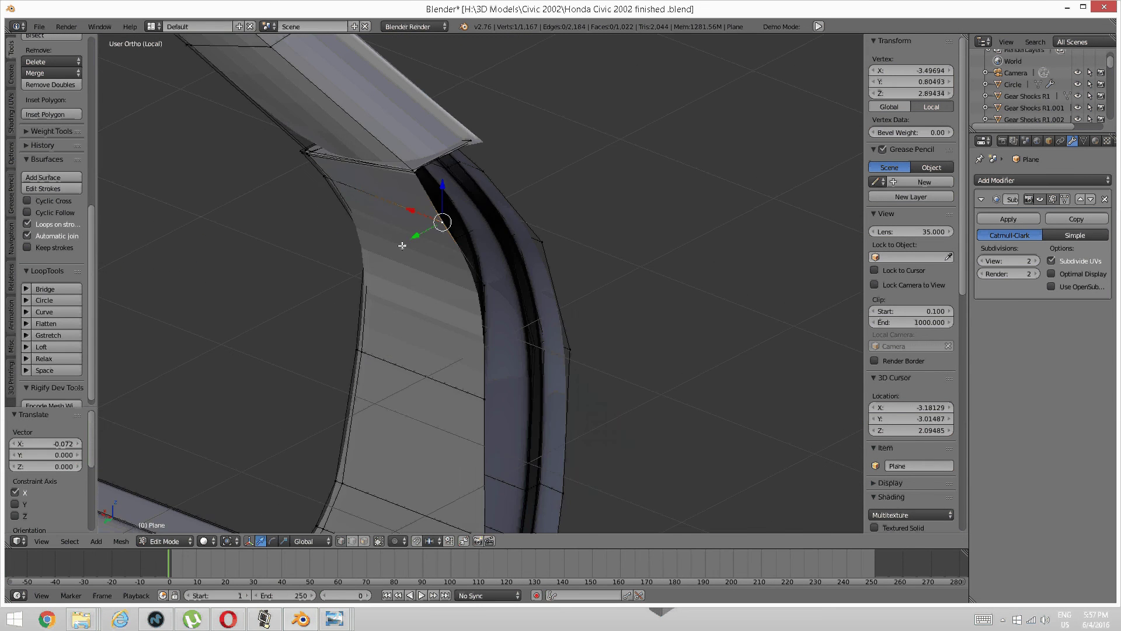
shift+middle_drag(431, 280, 606, 496)
scroll(339, 271, down, 3)
middle_drag(298, 270, 562, 304)
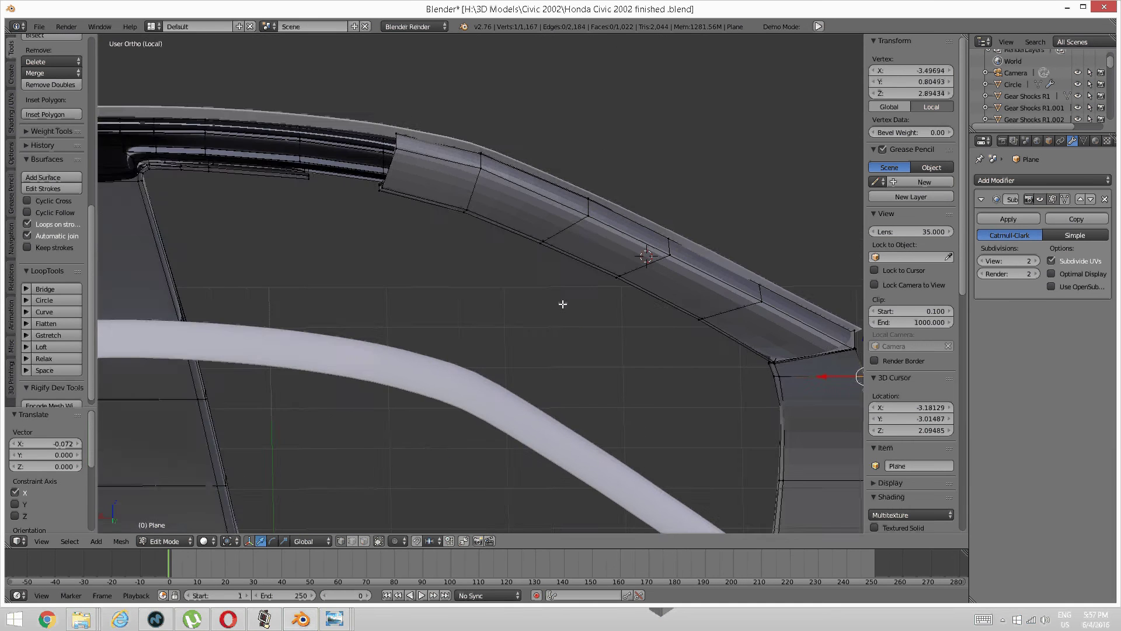
scroll(467, 238, up, 3)
shift+middle_drag(342, 215, 448, 300)
scroll(456, 264, up, 4)
shift+right_click(623, 421)
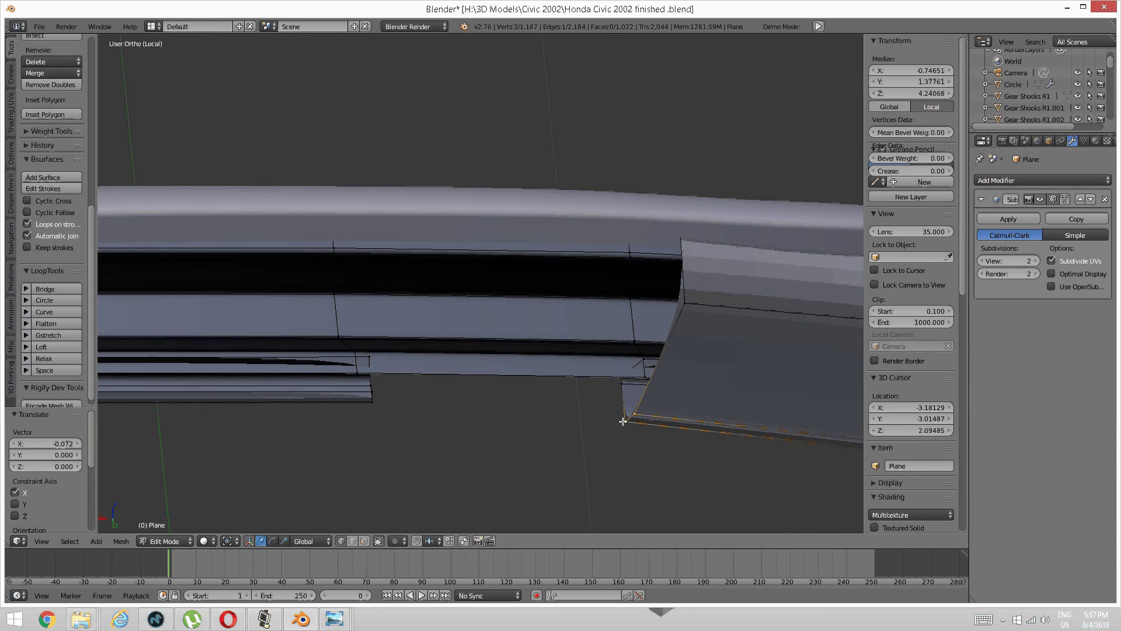
middle_drag(412, 381, 433, 379)
shift+middle_drag(433, 380, 467, 320)
scroll(438, 330, up, 3)
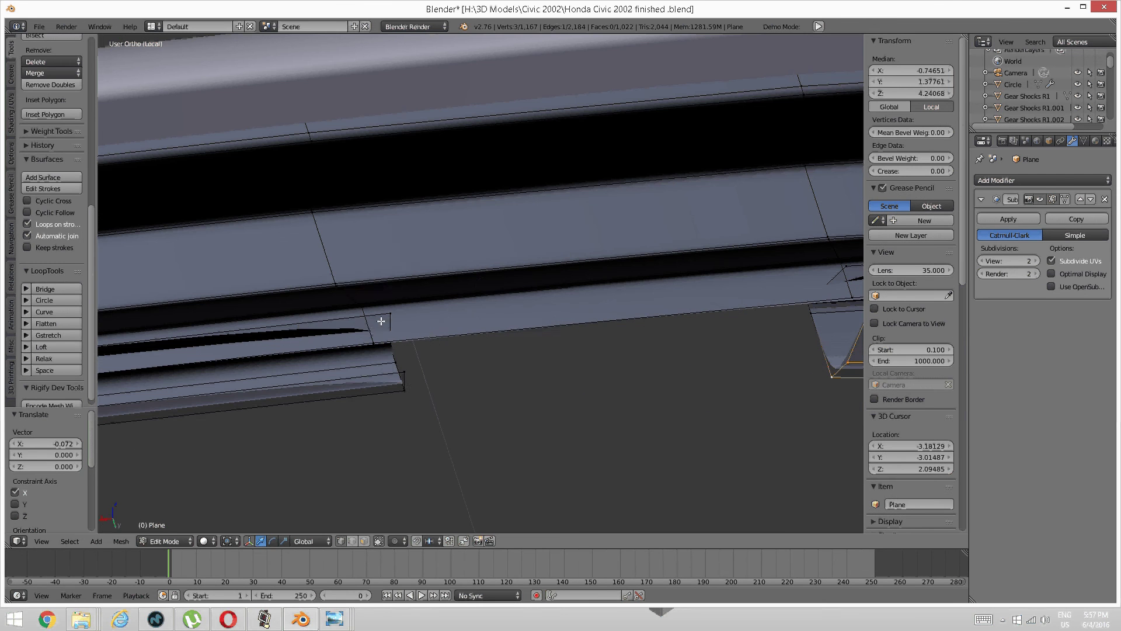
Step: In wireframe display, add the five end vertices of the facing trim strip and the three remaining end vertices of the curved trim
key(z)
click(541, 326)
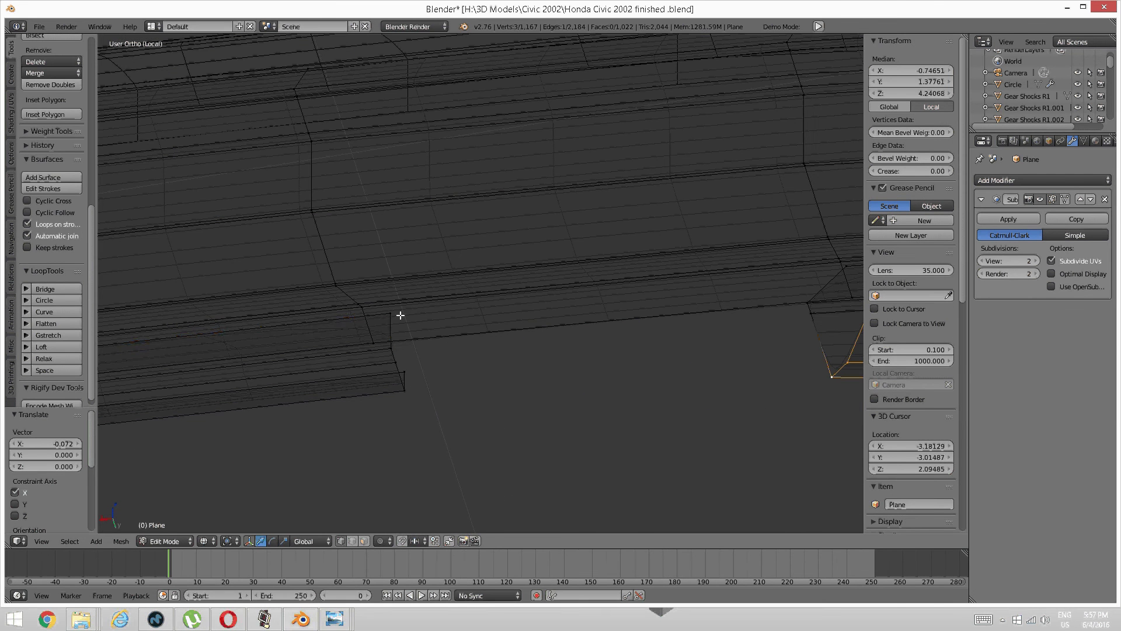
shift+right_click(395, 336)
shift+right_click(403, 369)
shift+right_click(404, 386)
shift+right_click(408, 369)
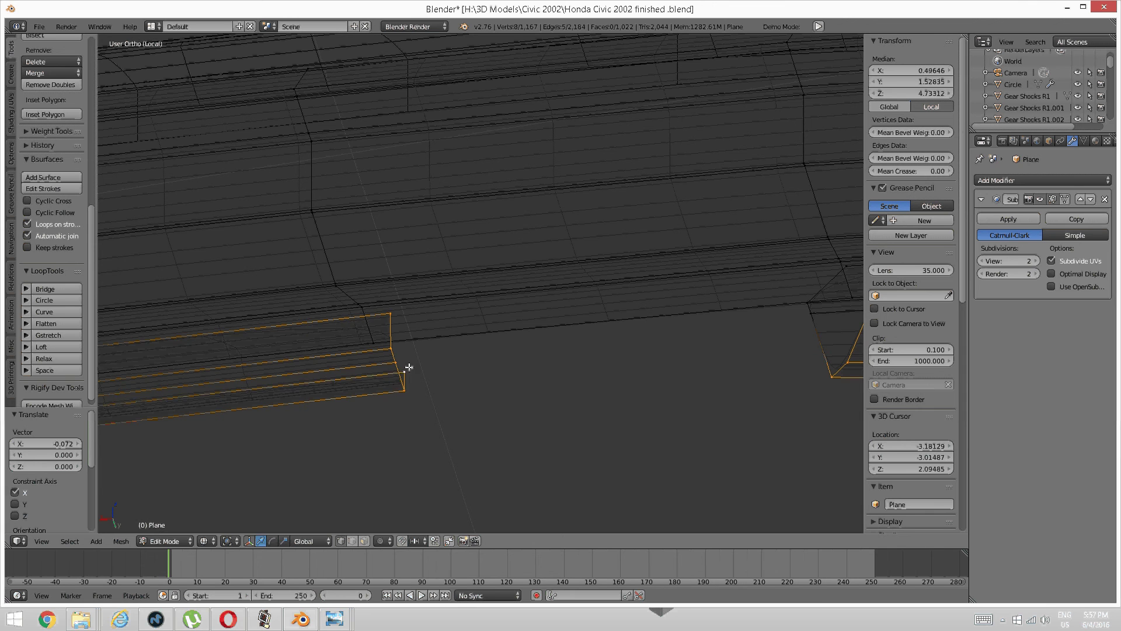
middle_drag(584, 327, 615, 321)
shift+middle_drag(841, 304, 467, 300)
shift+right_click(546, 275)
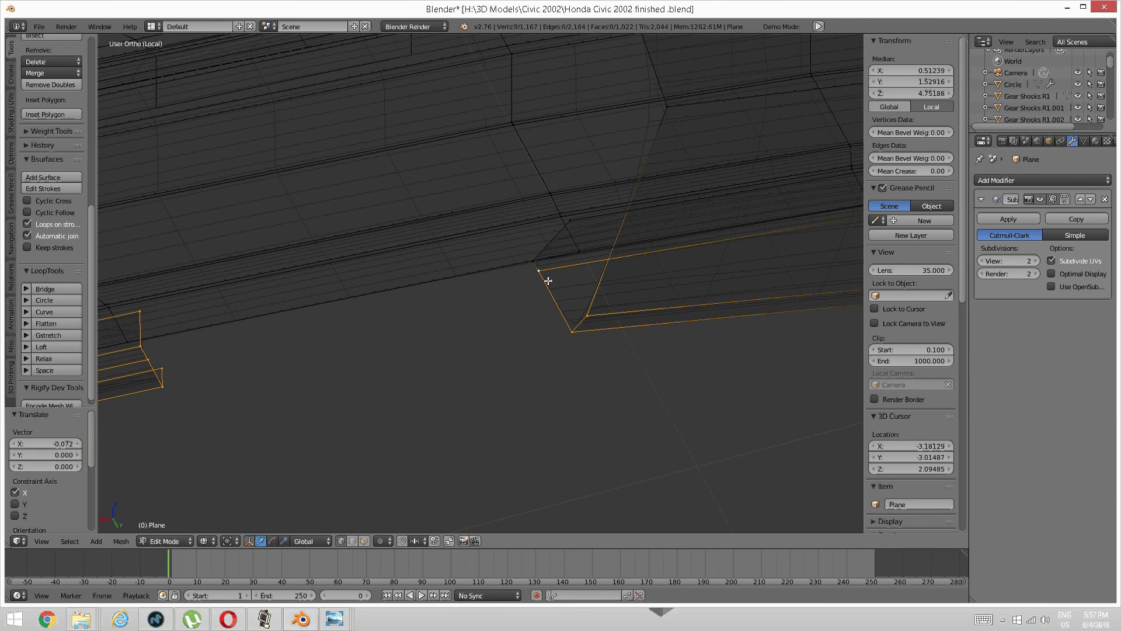
shift+right_click(533, 260)
shift+right_click(570, 228)
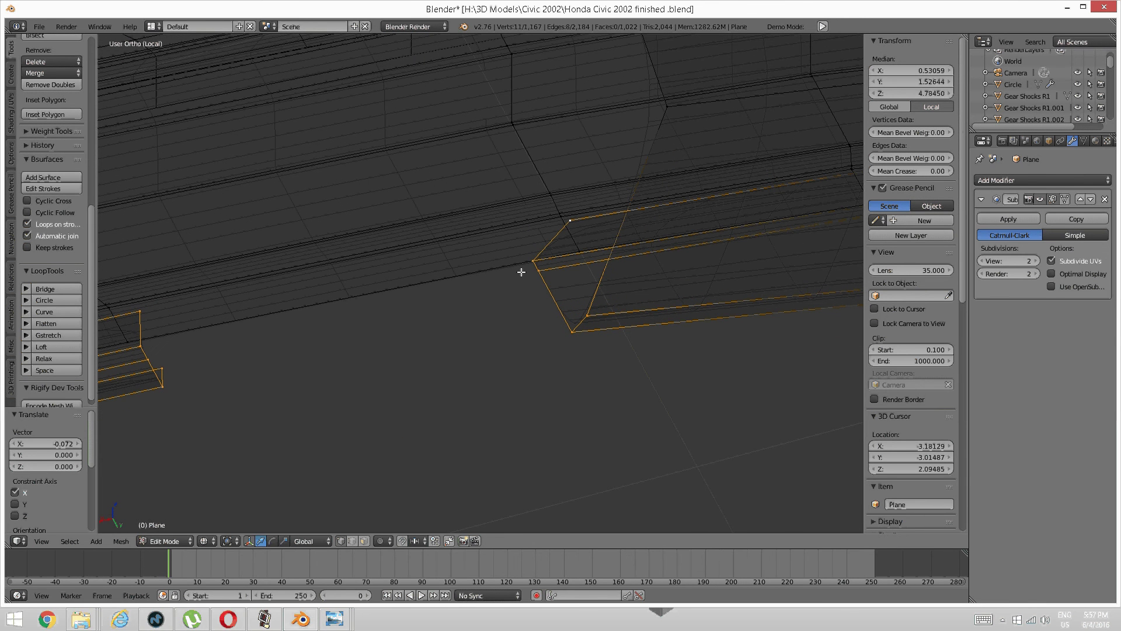
Step: Bridge the two selected trim ends with LoopTools to close the gap, clear the selection and return to solid display
scroll(48, 367, down, 1)
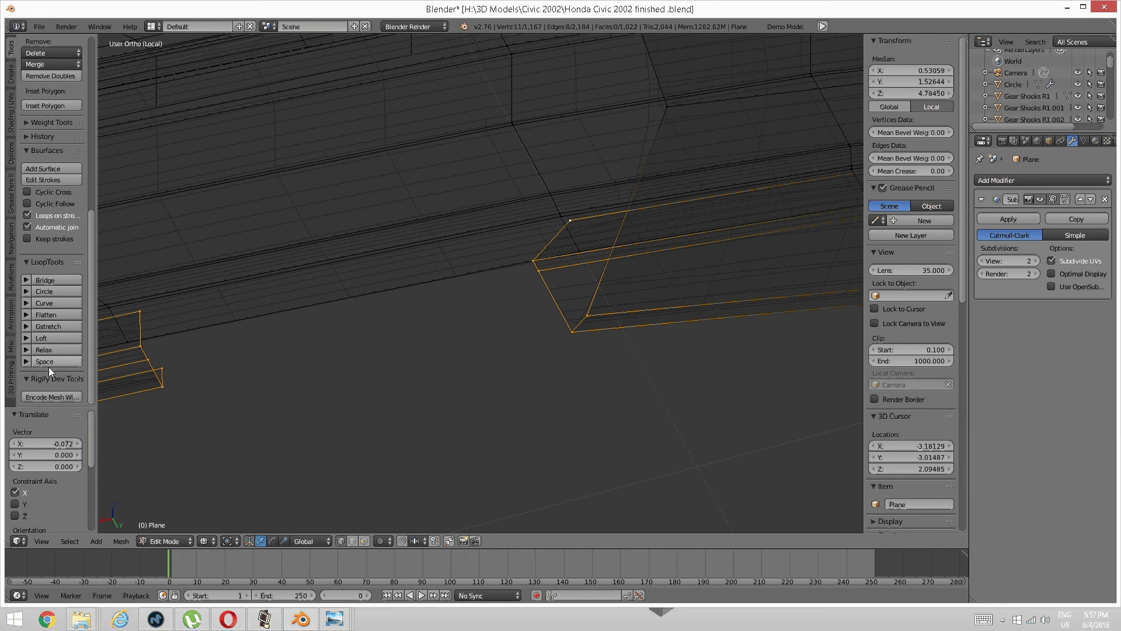
scroll(47, 415, down, 3)
scroll(37, 383, up, 4)
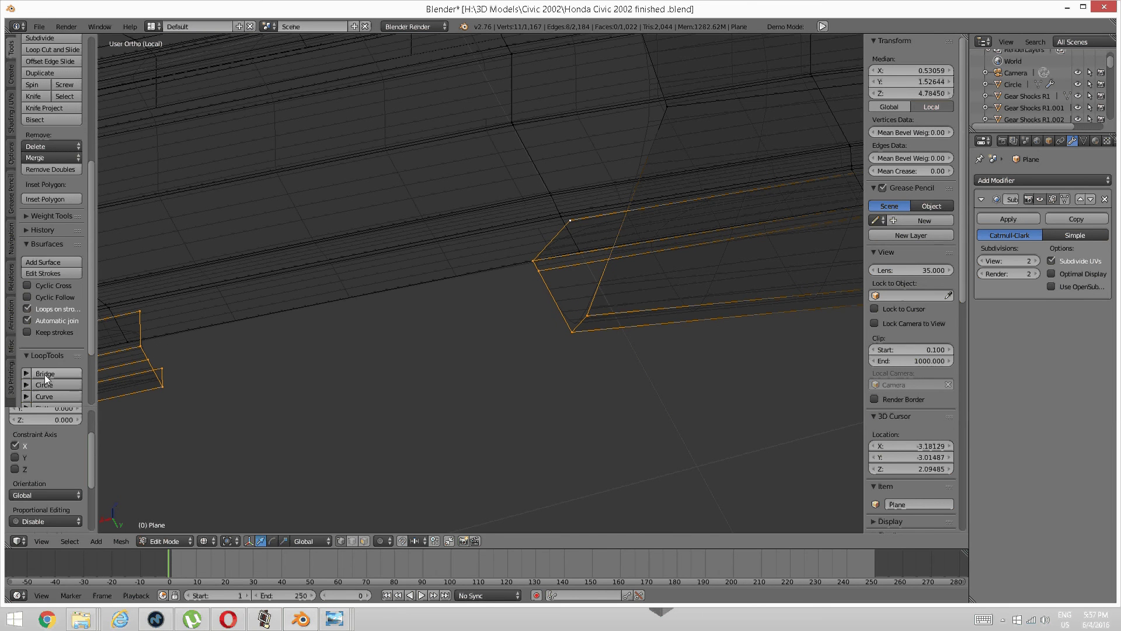
scroll(49, 361, down, 4)
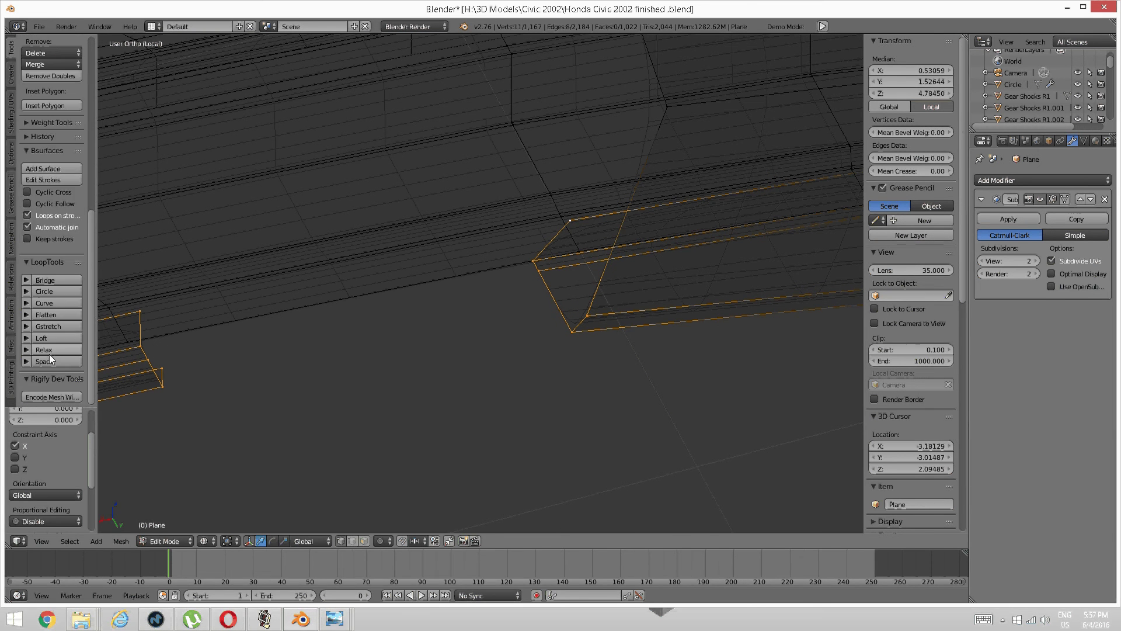
click(43, 281)
key(a)
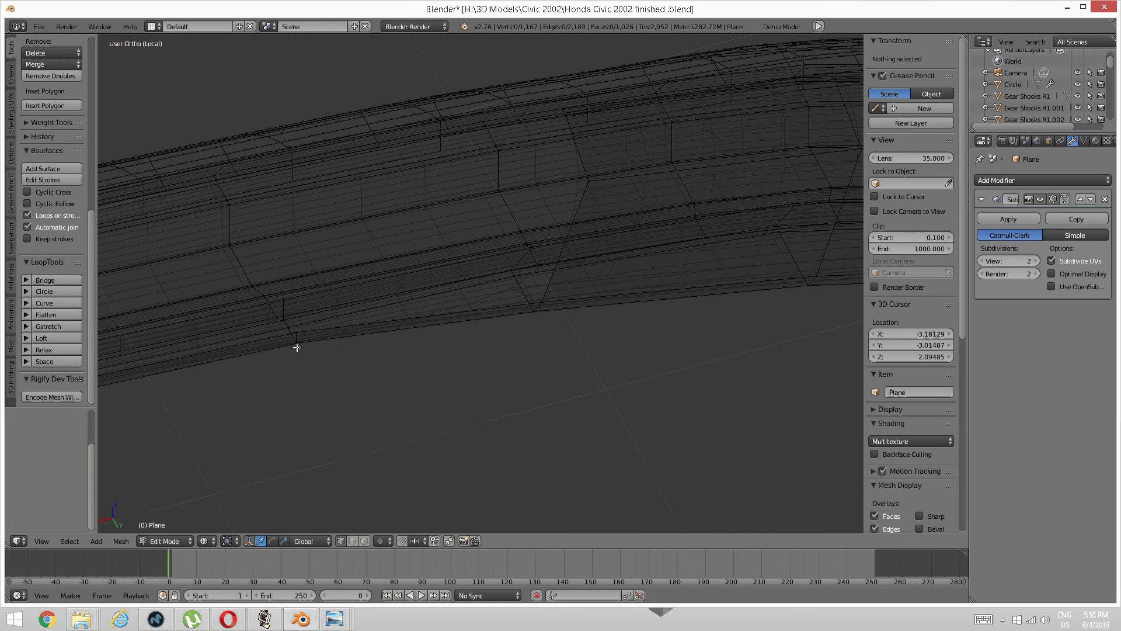
key(z)
click(294, 388)
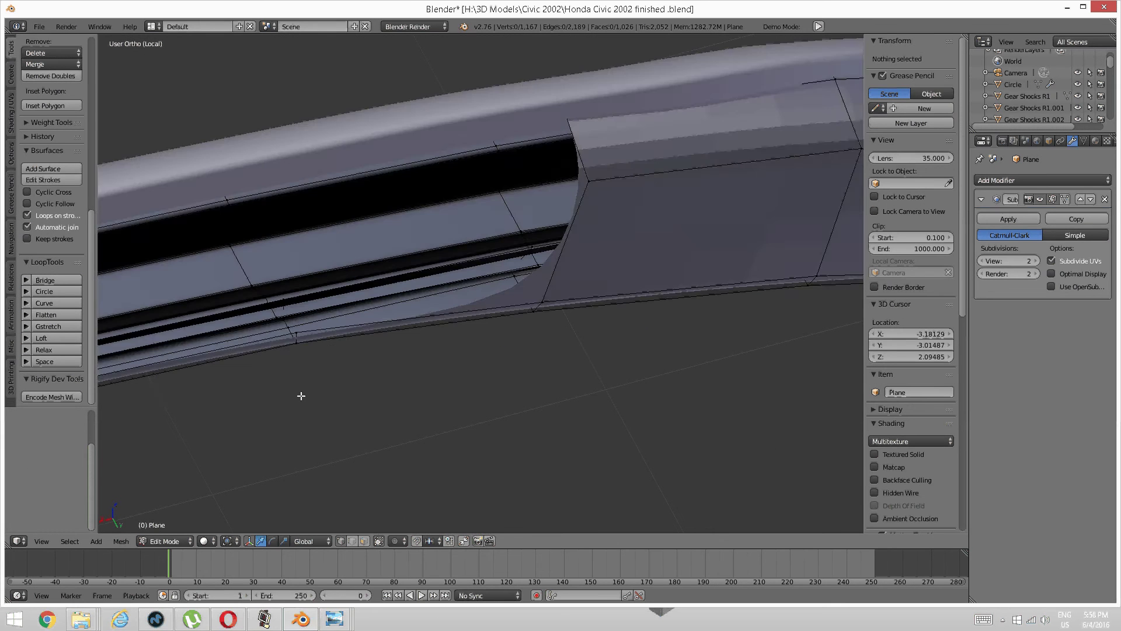
Step: Examine the newly bridged section of the curved trim and the strip along the side rail from several angles
middle_drag(294, 387, 301, 362)
right_click(510, 165)
scroll(491, 193, down, 4)
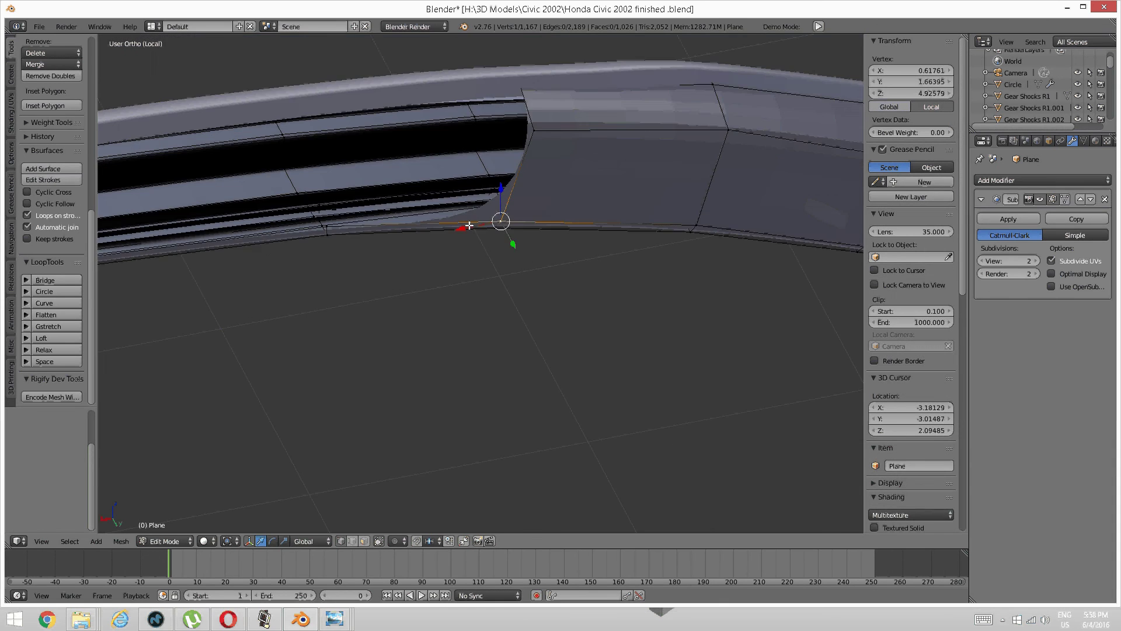
middle_drag(469, 226, 415, 308)
middle_drag(451, 331, 268, 333)
key(a)
scroll(343, 328, up, 6)
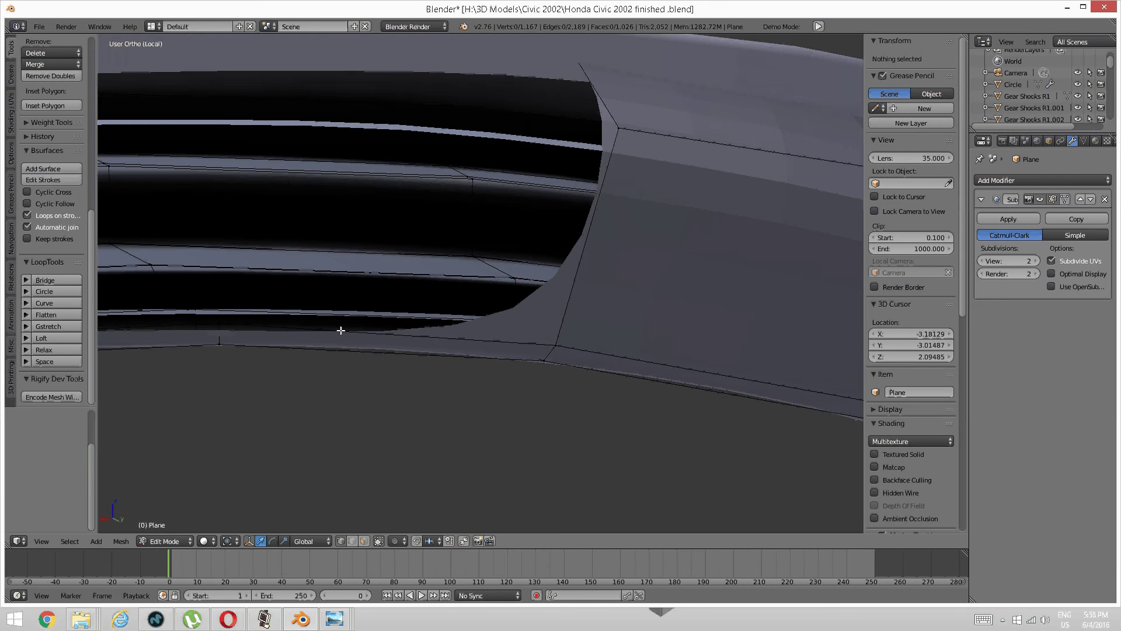
middle_drag(428, 388, 354, 382)
scroll(355, 381, down, 2)
scroll(354, 373, down, 3)
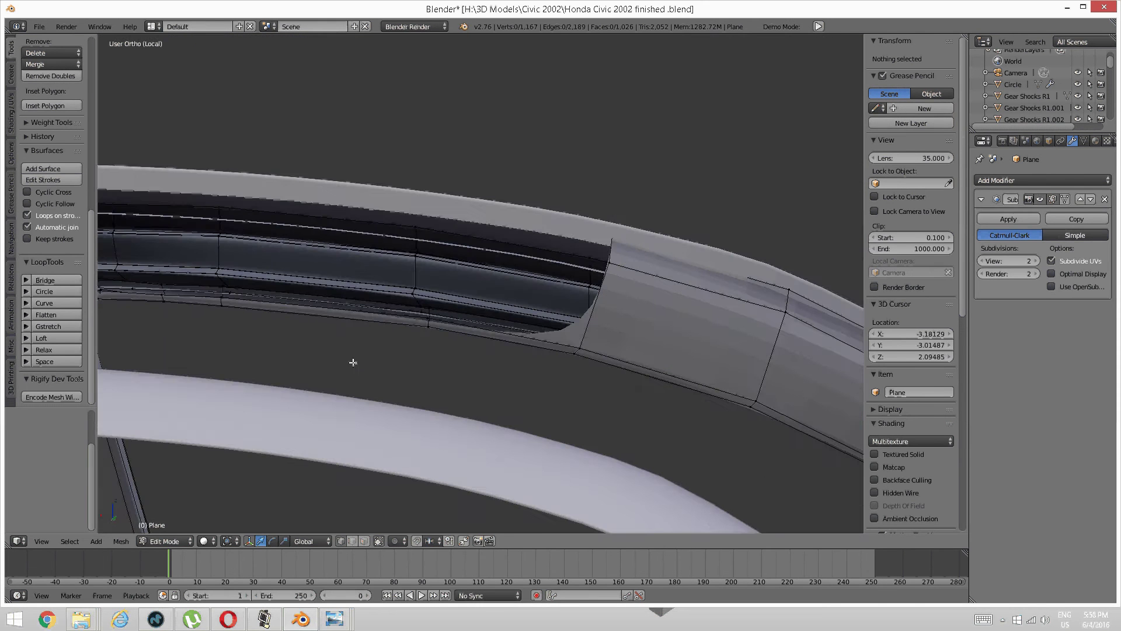
scroll(359, 316, down, 5)
mouse_move(413, 275)
middle_down()
mouse_move(432, 261)
mouse_move(502, 313)
mouse_move(378, 310)
mouse_move(581, 298)
mouse_move(257, 223)
mouse_move(413, 285)
middle_up()
scroll(446, 259, up, 3)
scroll(502, 313, up, 3)
scroll(532, 306, down, 3)
scroll(413, 285, up, 2)
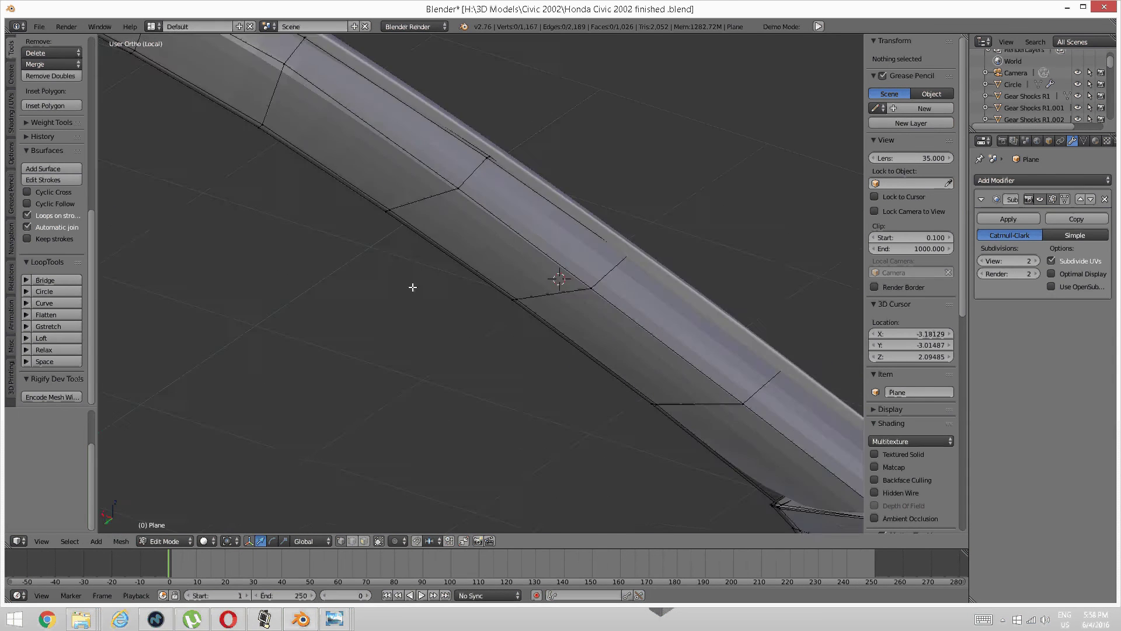
Step: Add a lengthwise edge loop along the curved trim, slid toward its upper bend line, and clear the selection
shift+middle_drag(361, 232, 425, 299)
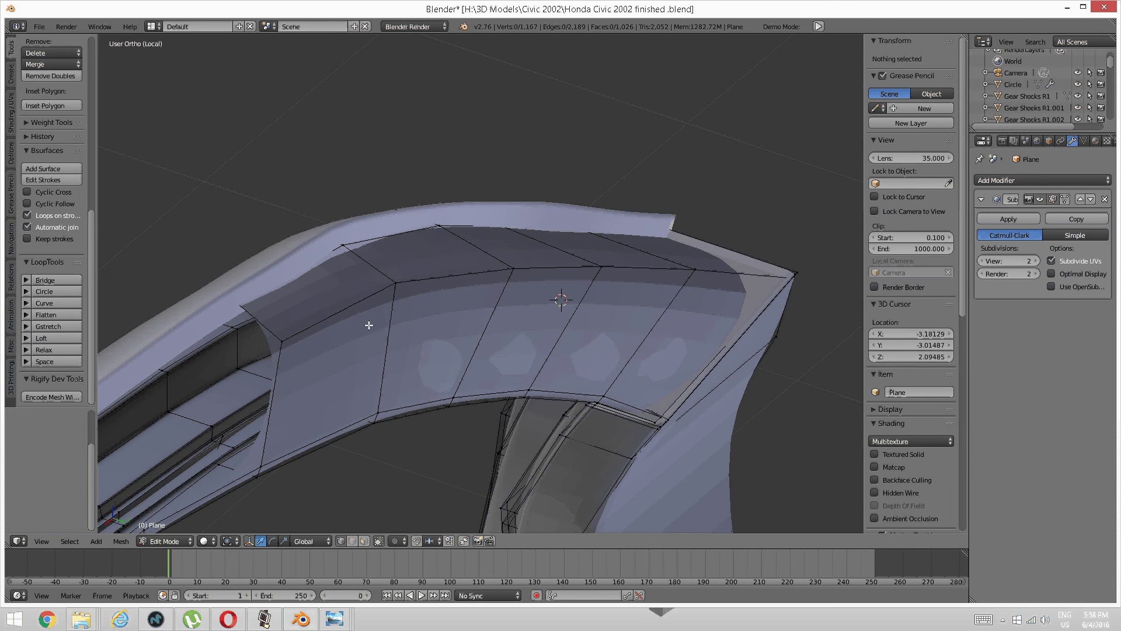
key(ctrl+r)
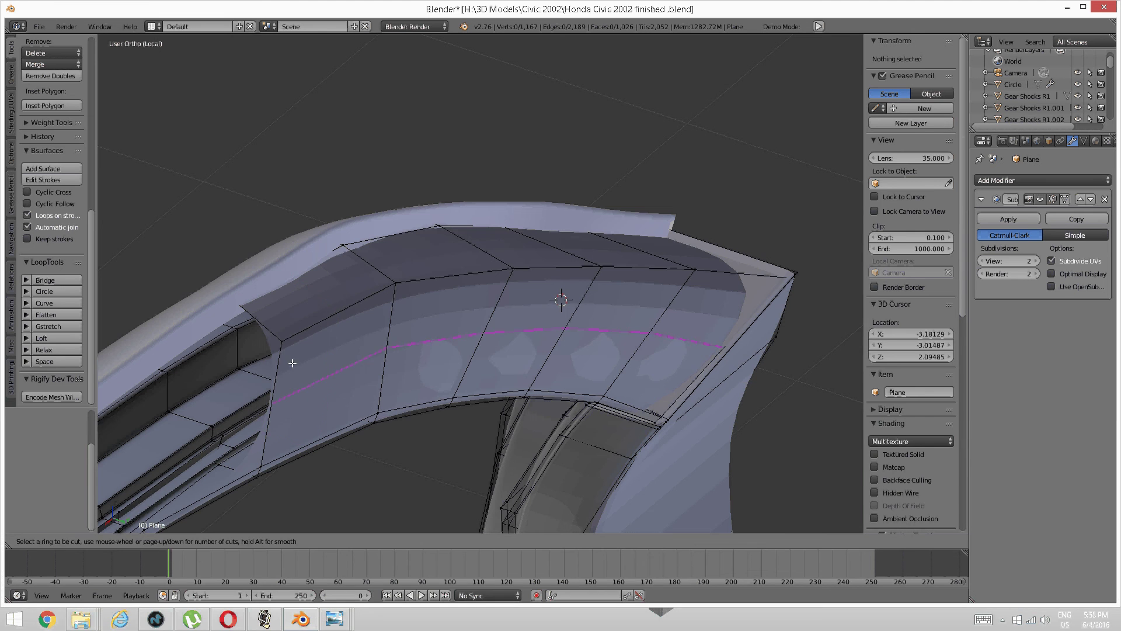
click(293, 354)
click(298, 333)
key(a)
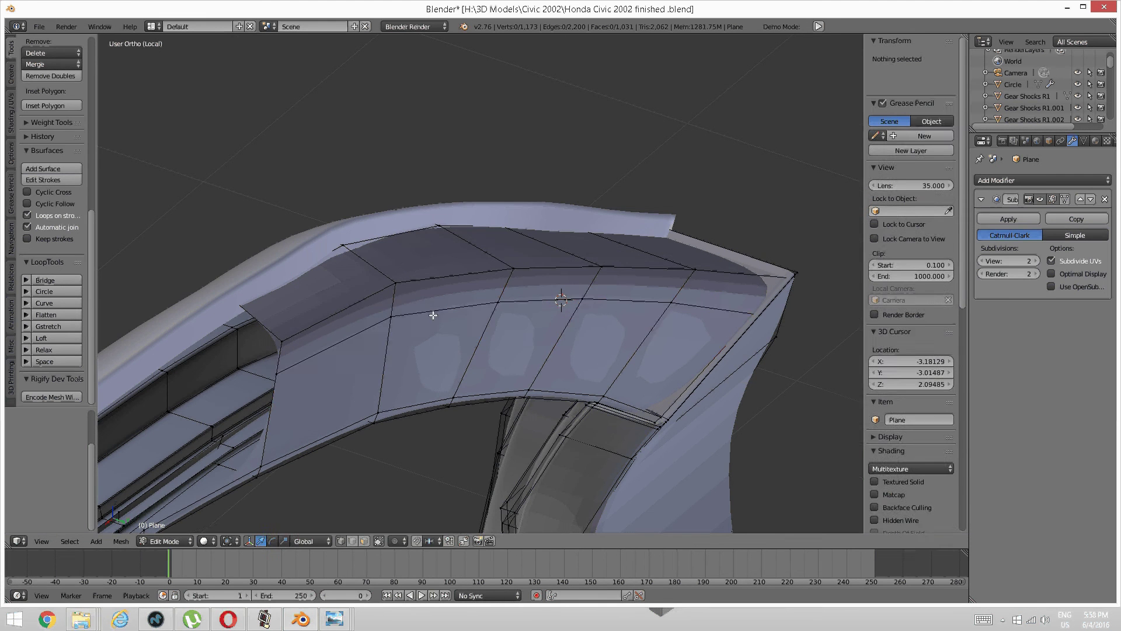
Step: Leave local view and edit mode, and examine how the trim meets the body at the foot of the front pillar
middle_drag(433, 315, 370, 313)
shift+middle_drag(586, 357, 257, 280)
middle_drag(258, 318, 568, 333)
middle_drag(391, 255, 462, 232)
key(KP_Divide)
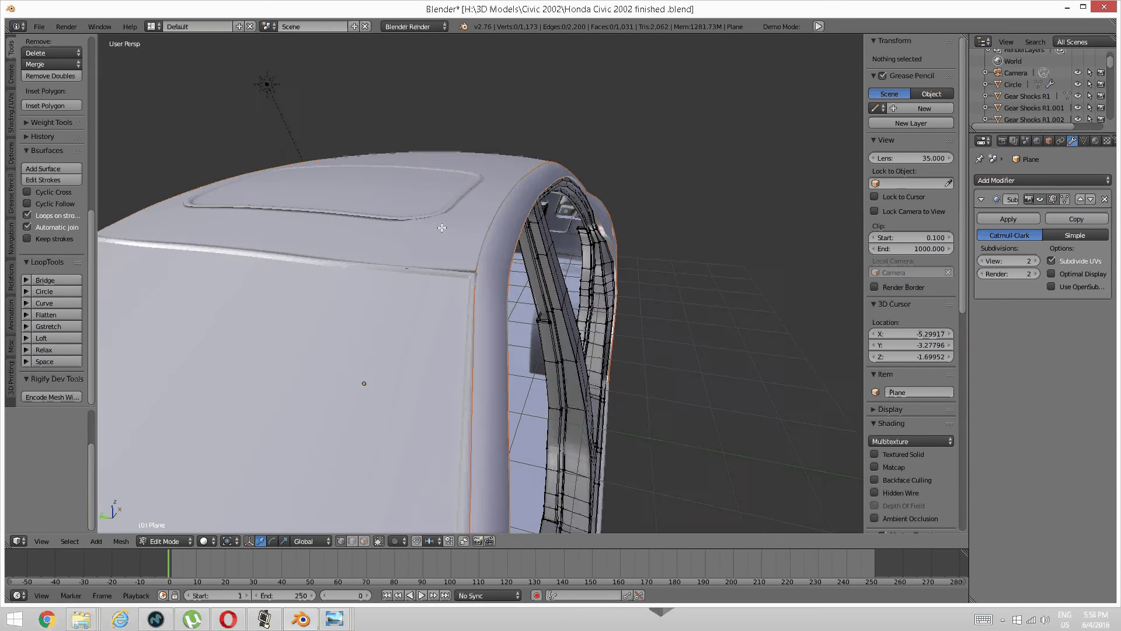
middle_drag(499, 357, 575, 368)
scroll(523, 327, up, 4)
key(Tab)
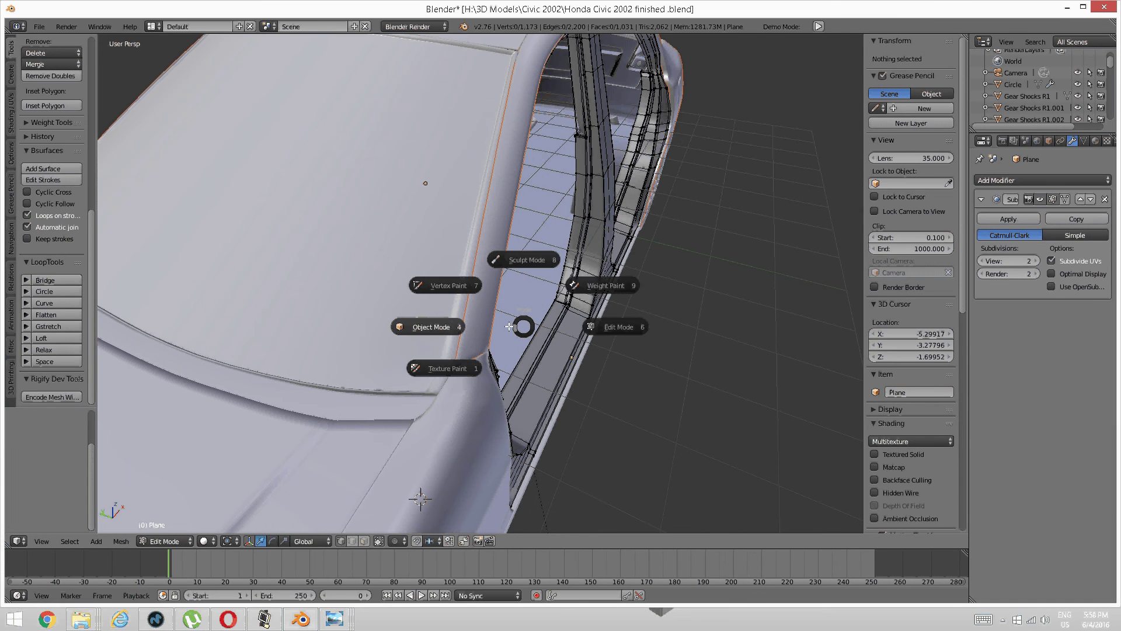
click(460, 327)
scroll(456, 332, up, 1)
middle_drag(457, 333, 762, 289)
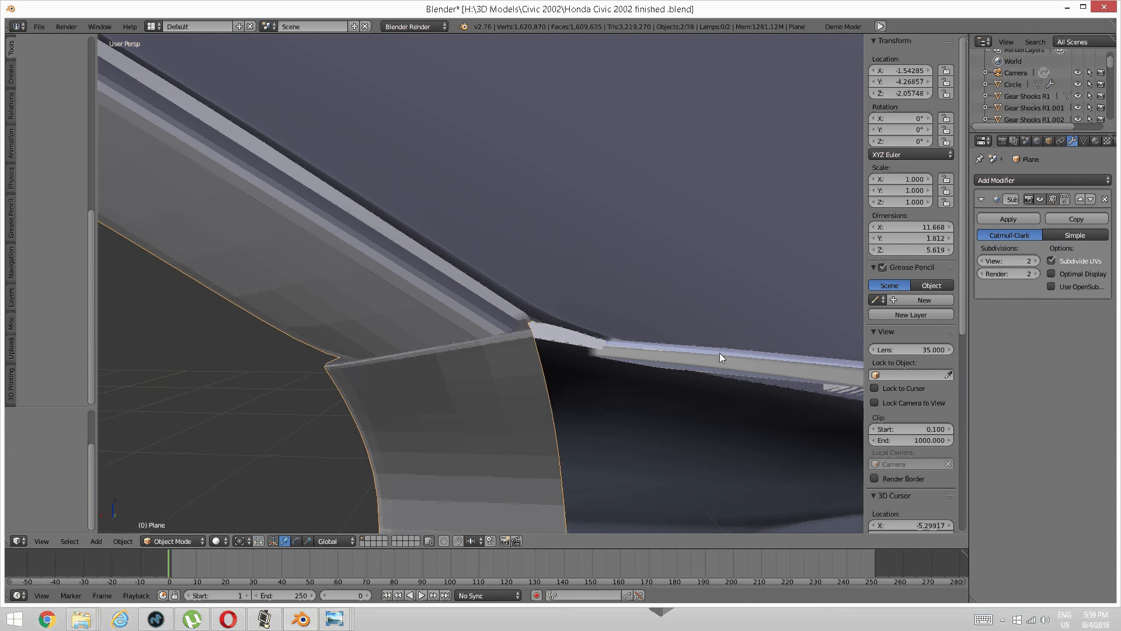
middle_drag(460, 307, 431, 352)
Step: Isolate the car's side body shell together with the trim in local view, using orthographic projection at the front pillar's foot
key(a)
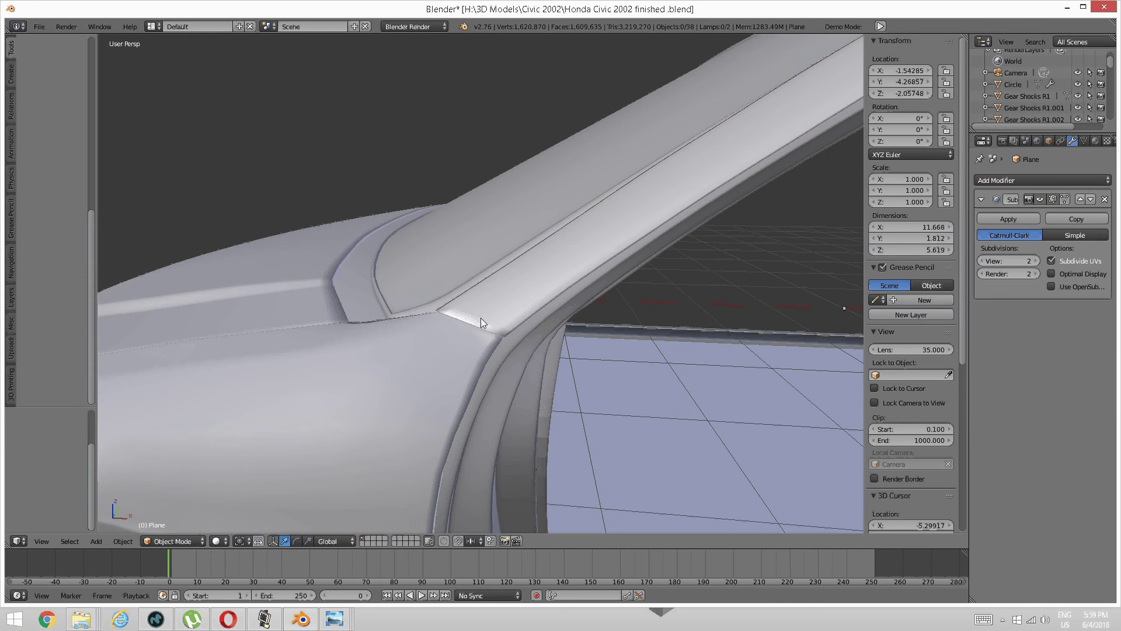
key(a)
shift+right_click(389, 373)
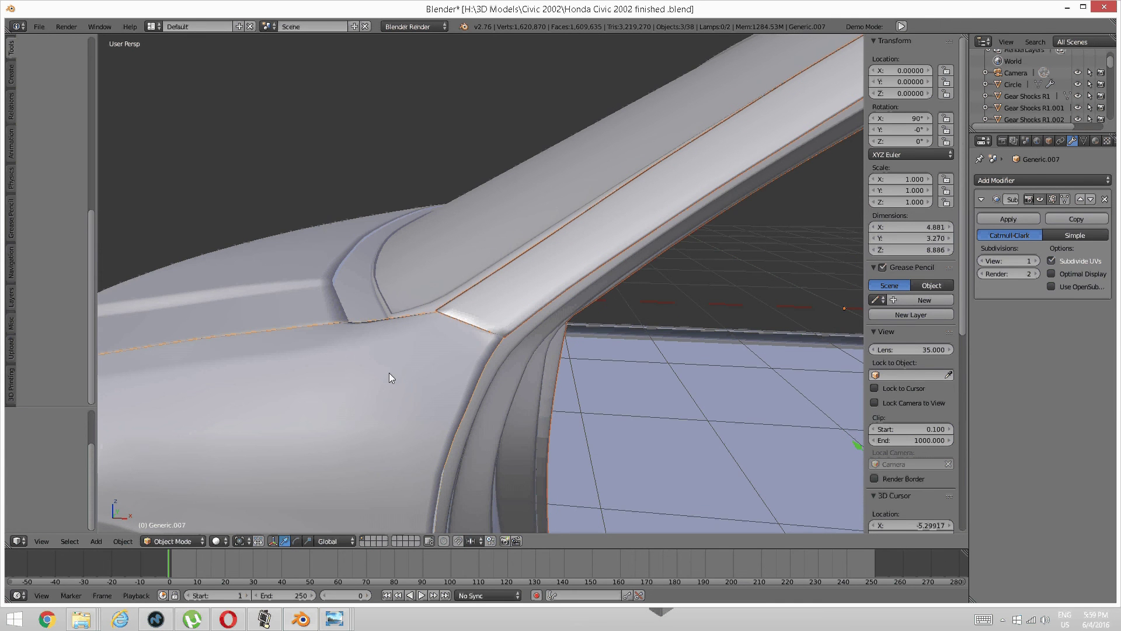
key(KP_Divide)
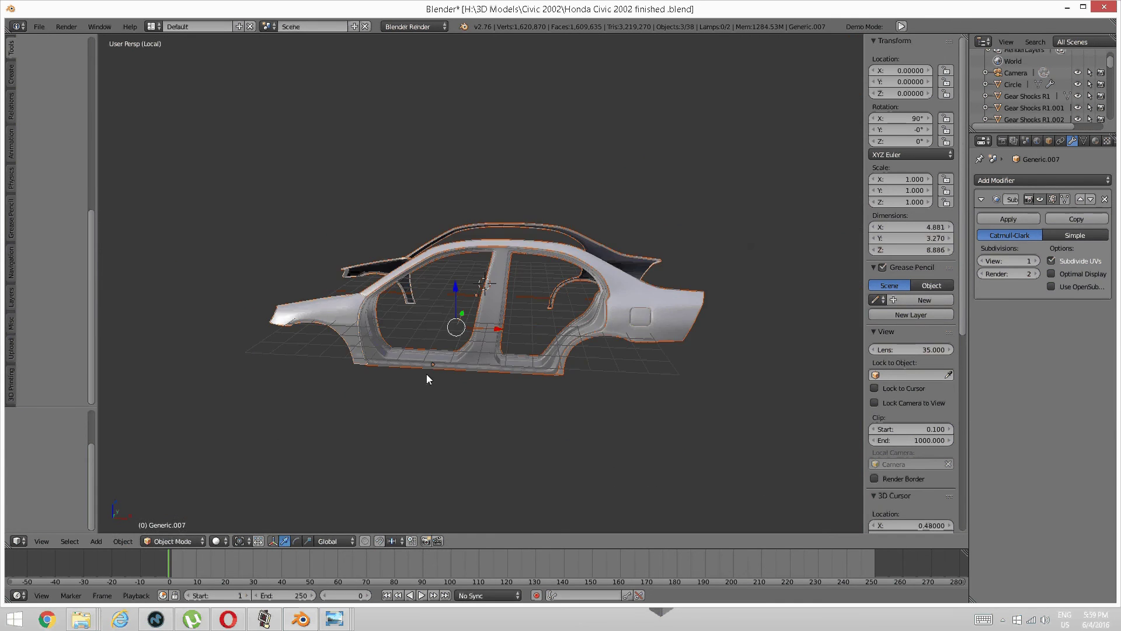
middle_drag(441, 400, 312, 325)
middle_drag(397, 315, 402, 275)
scroll(528, 275, up, 1)
key(KP_5)
scroll(532, 282, up, 12)
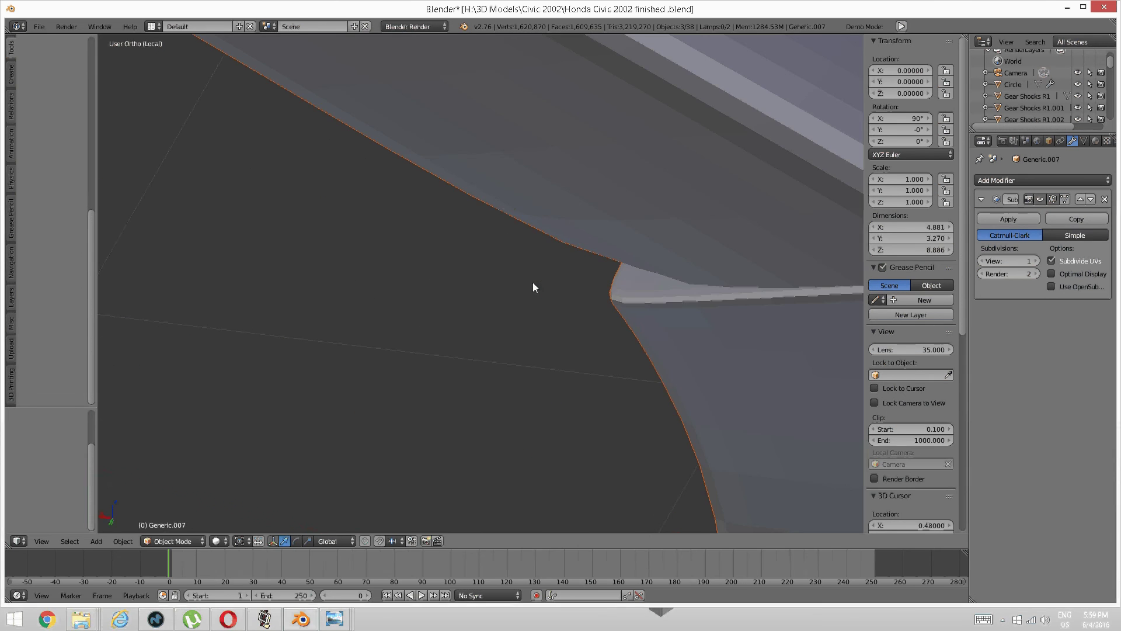
middle_drag(532, 282, 408, 256)
middle_drag(265, 158, 436, 212)
key(Tab)
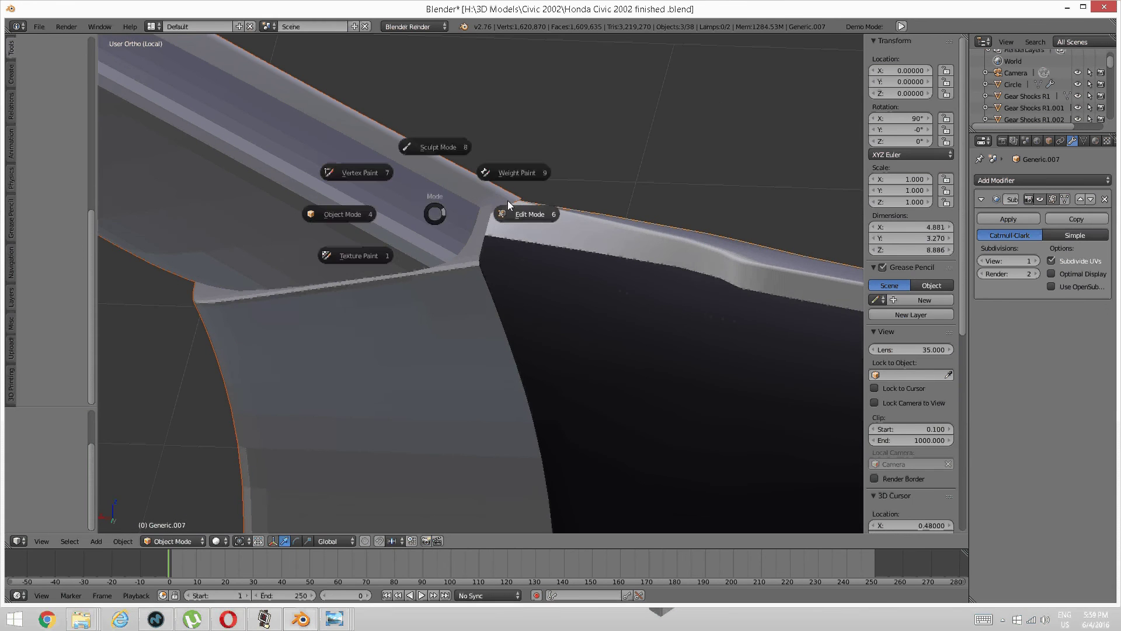
click(445, 214)
key(Tab)
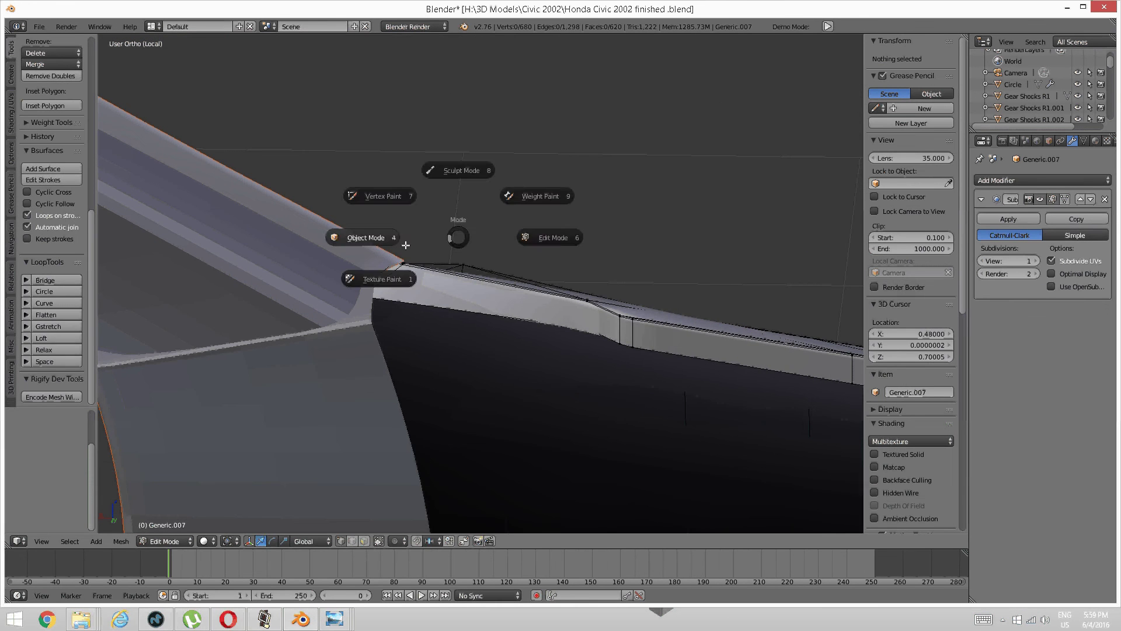
click(403, 243)
Step: Enter edit mode on the trim and select the four outer corner vertices at the front pillar's foot
right_click(310, 317)
key(Tab)
click(430, 315)
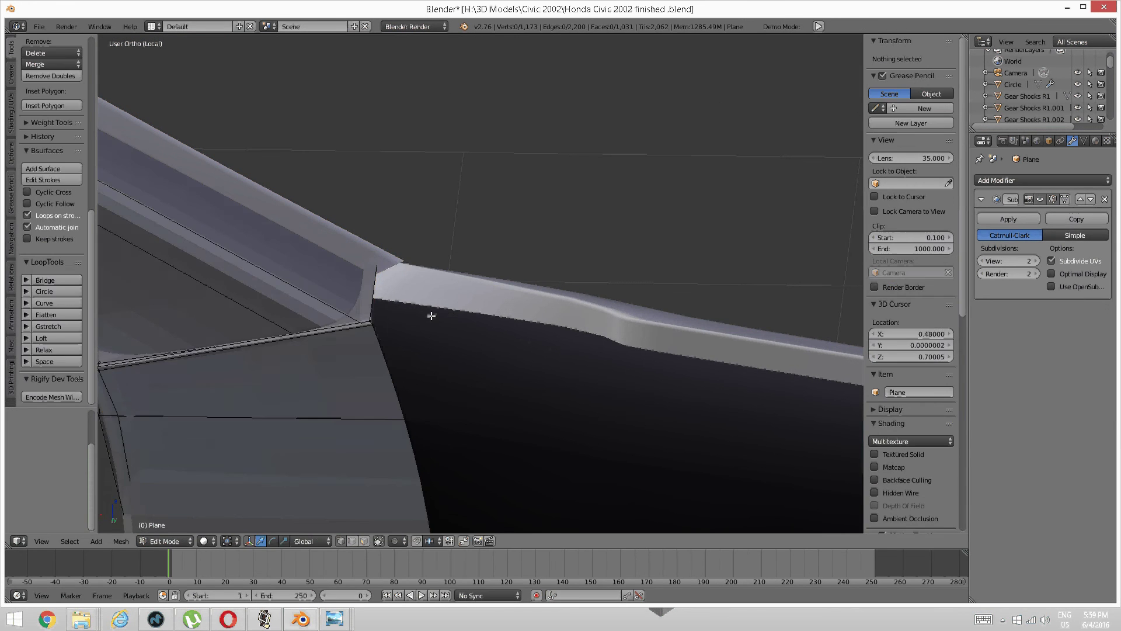
click(430, 316)
middle_drag(395, 308, 387, 308)
middle_drag(515, 303, 434, 319)
right_click(409, 322)
shift+right_click(416, 328)
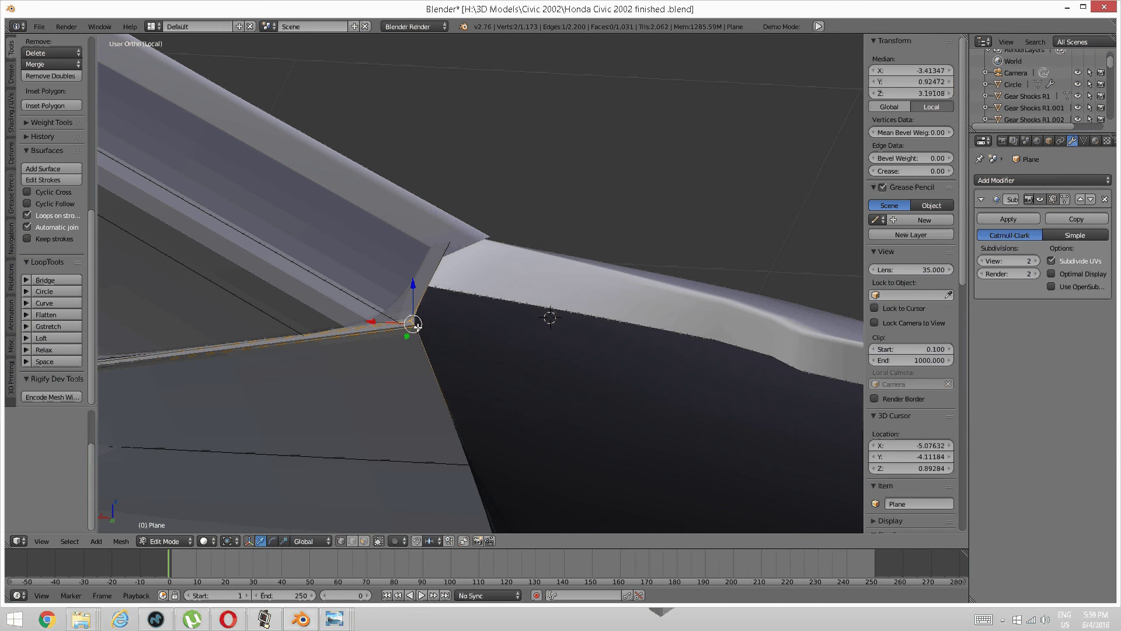
shift+right_click(455, 237)
shift+right_click(455, 237)
Step: In wireframe display, add the four neighbouring inner vertices of the pillar-foot corner to the selection, and return to solid display
mouse_move(477, 257)
middle_down()
mouse_move(457, 258)
mouse_move(470, 263)
middle_up()
shift+middle_drag(608, 270, 148, 152)
shift+middle_drag(690, 254, 463, 206)
key(z)
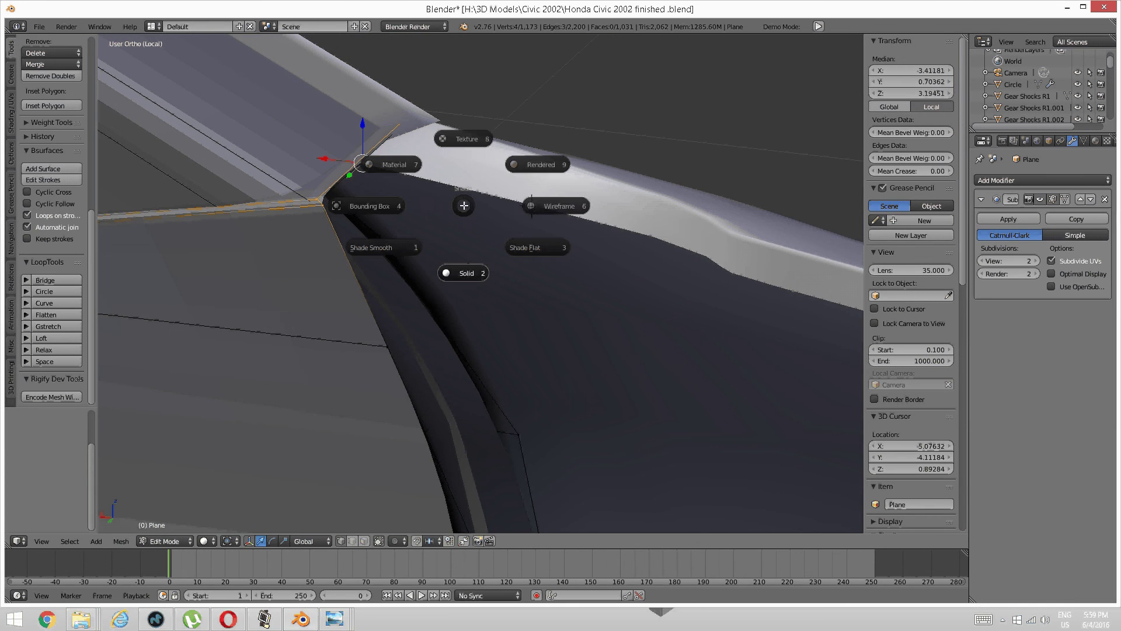
click(538, 209)
shift+middle_drag(405, 230, 610, 305)
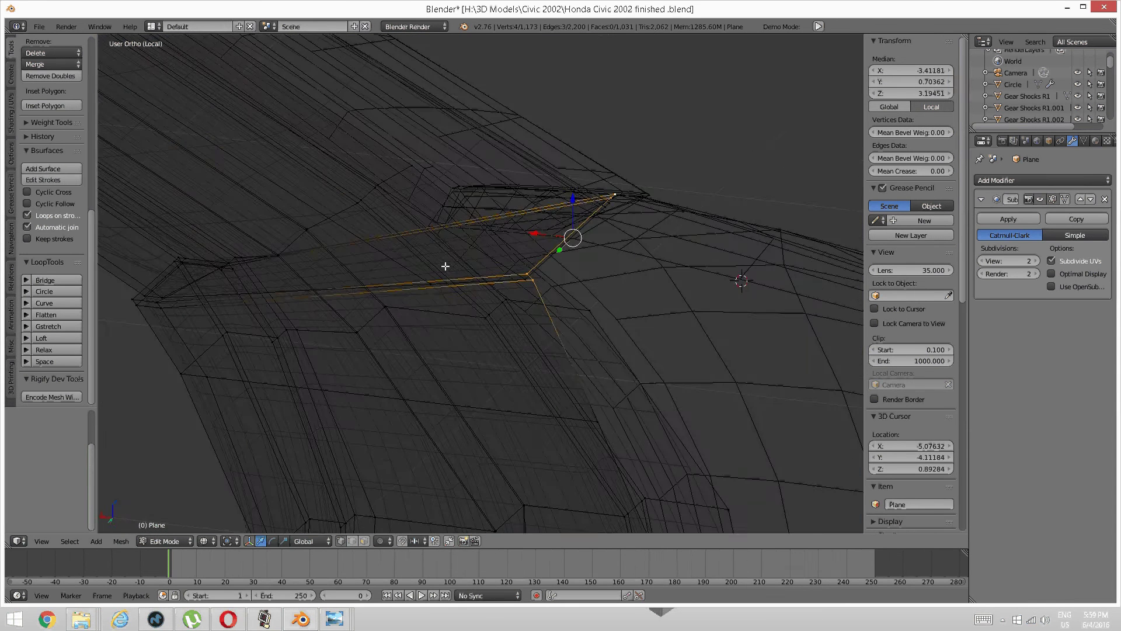
middle_drag(445, 265, 624, 291)
shift+middle_drag(348, 269, 506, 363)
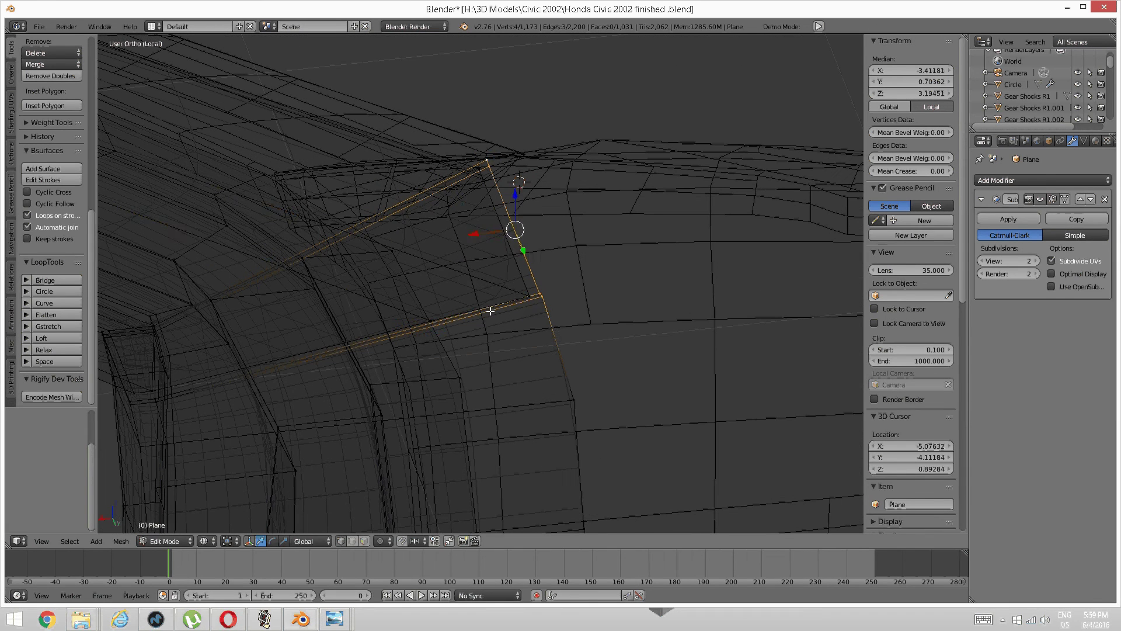
shift+right_click(453, 318)
shift+right_click(520, 289)
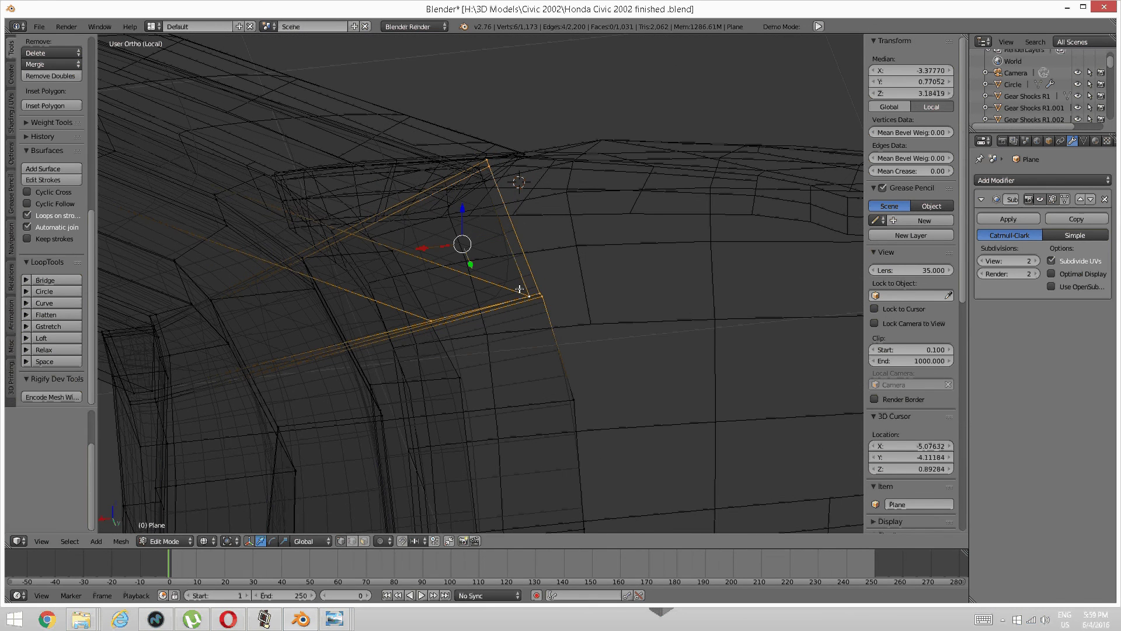
shift+right_click(478, 186)
shift+right_click(479, 172)
middle_drag(479, 172, 489, 177)
shift+middle_drag(489, 177, 561, 194)
scroll(560, 194, up, 3)
key(z)
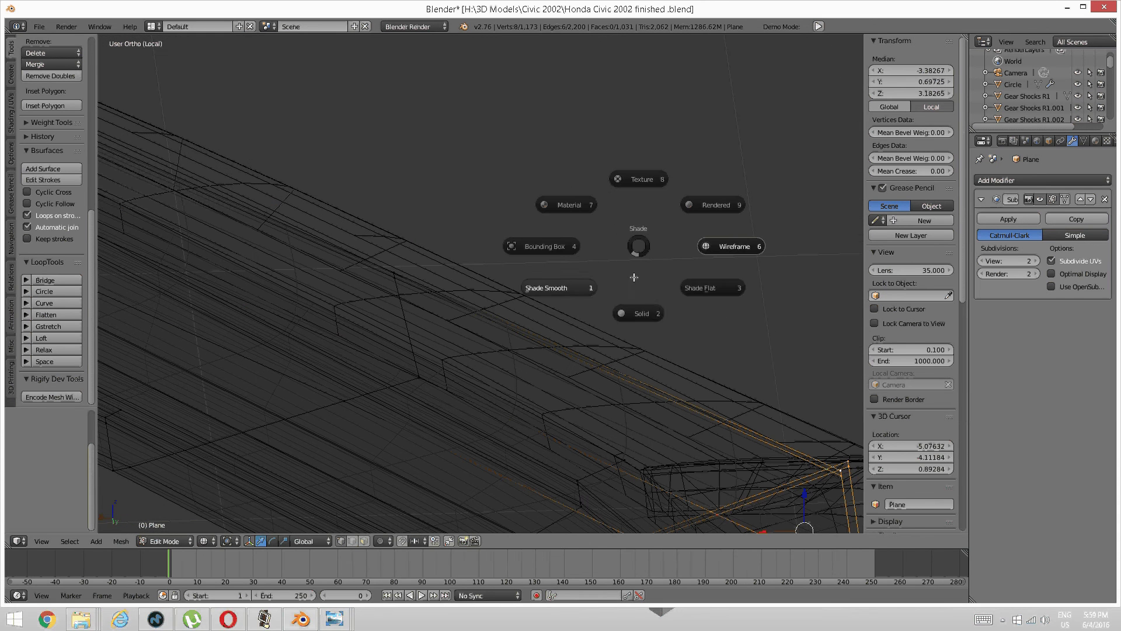
click(630, 316)
shift+middle_drag(636, 327, 465, 169)
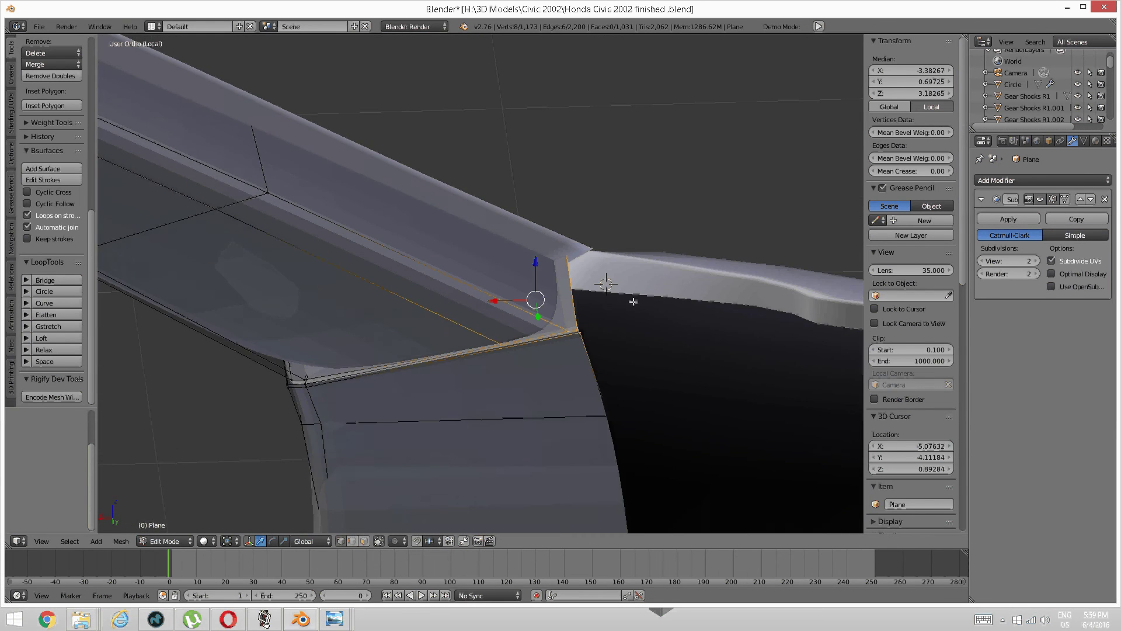
Step: Move the eight selected corner vertices about -0.164 along X and about -0.084 along Z
shift+middle_drag(693, 373, 412, 180)
shift+middle_drag(534, 452, 392, 208)
key(g)
key(z)
drag(394, 209, 395, 223)
drag(371, 267, 433, 273)
drag(457, 228, 458, 242)
Step: Move the same corner vertices a further -0.037 along Z and -0.020 along Y to meet the body shell
middle_drag(459, 244, 352, 224)
shift+middle_drag(694, 314, 388, 236)
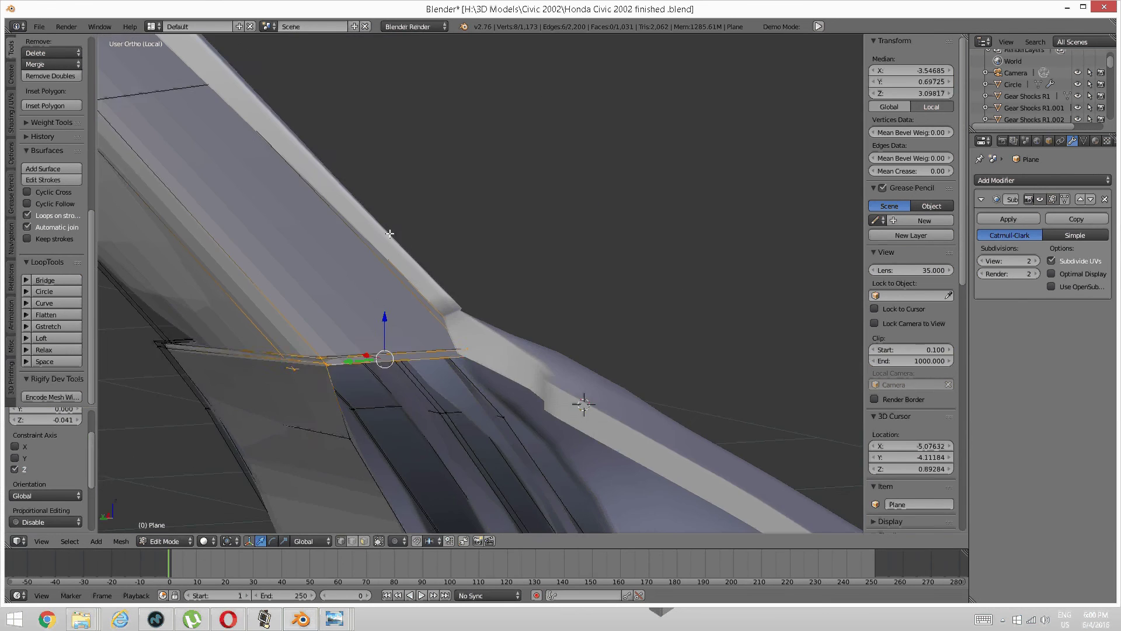
middle_drag(377, 303, 288, 356)
shift+middle_drag(183, 367, 603, 320)
shift+middle_drag(418, 331, 458, 271)
drag(352, 209, 349, 221)
middle_drag(350, 221, 478, 269)
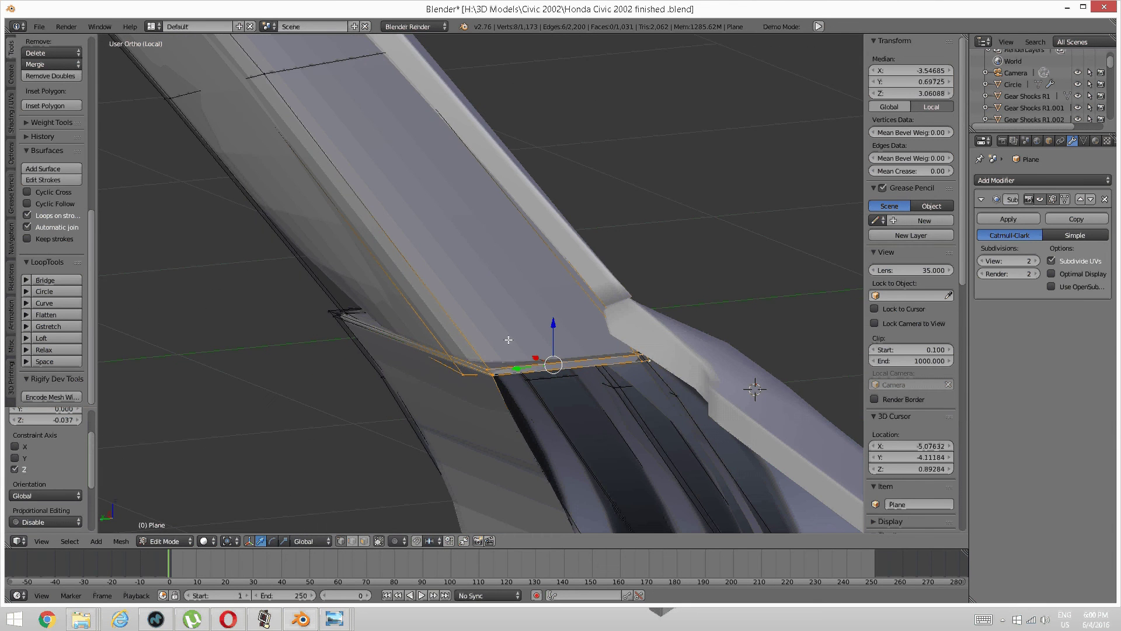
drag(518, 370, 526, 371)
Step: Move the outer edge vertex just below the pillar-foot corner about -0.081 along X
middle_drag(527, 371, 561, 288)
scroll(577, 274, up, 5)
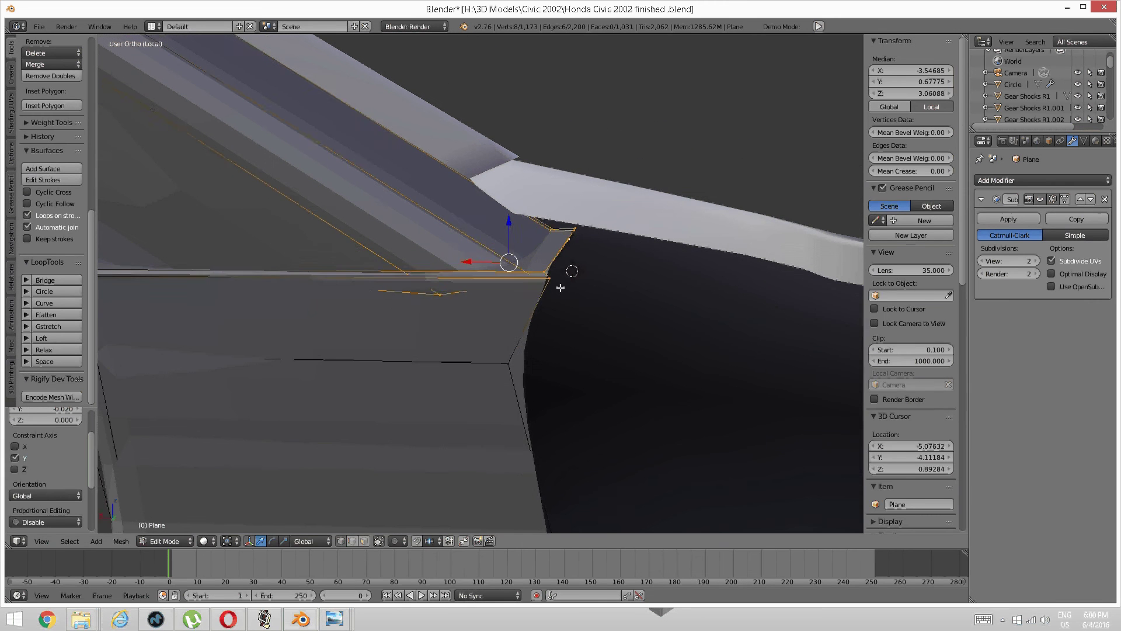
key(a)
right_click(510, 361)
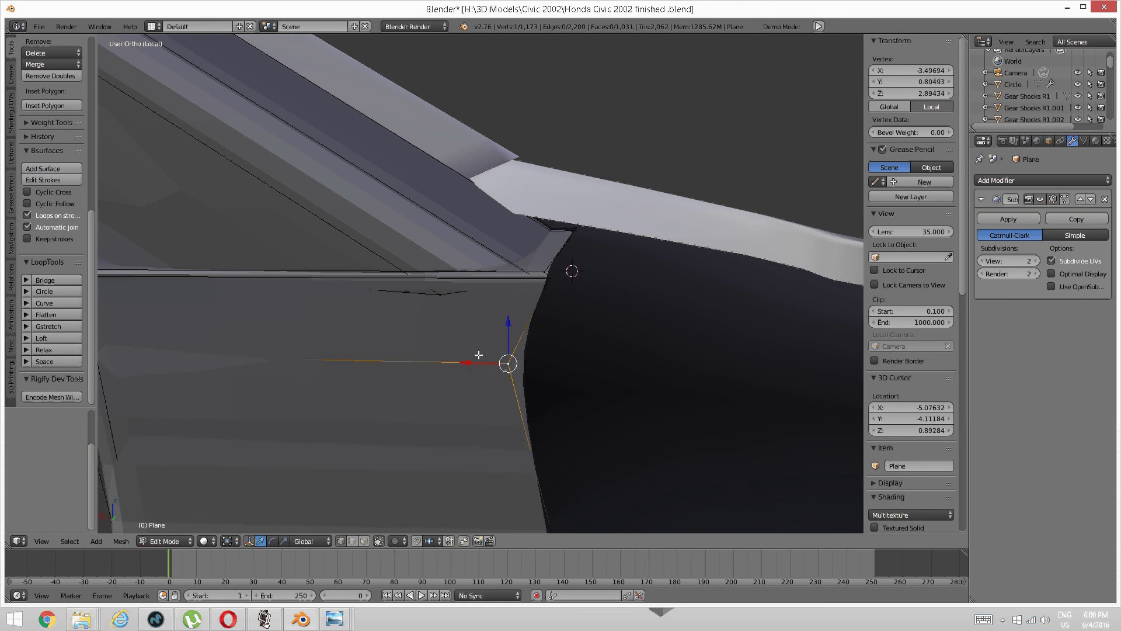
key(g)
key(x)
click(532, 369)
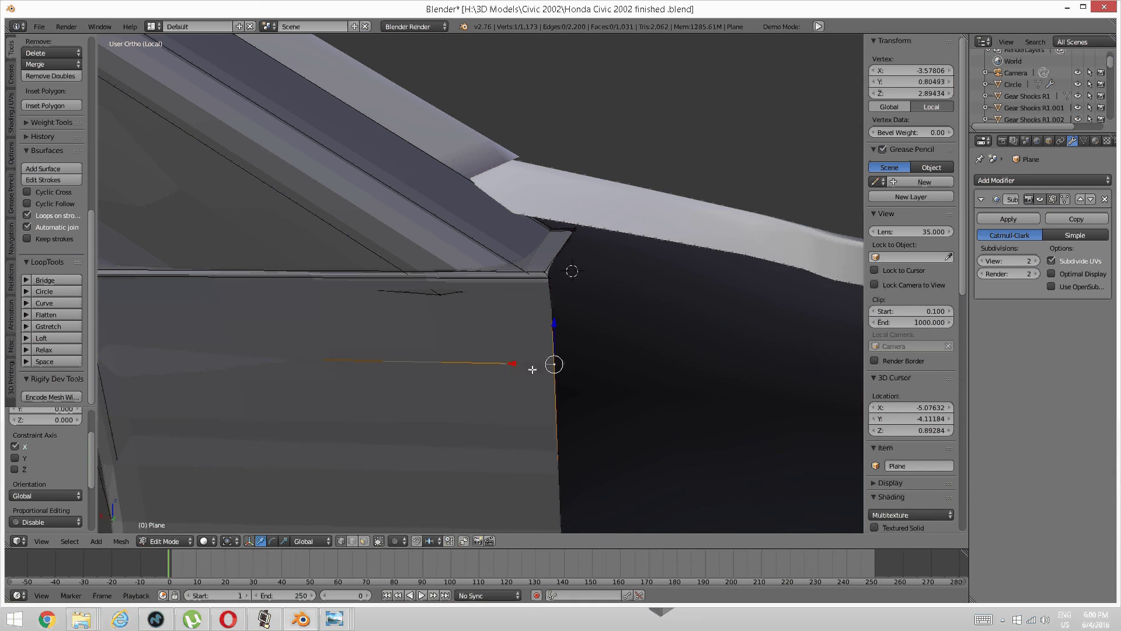
Step: Move the vertex beside the corner on the trim's inner crease -0.020 along Y
shift+middle_drag(532, 369, 610, 330)
right_click(526, 263)
middle_drag(660, 243, 613, 255)
shift+middle_drag(817, 234, 490, 256)
middle_drag(611, 245, 599, 245)
shift+middle_drag(756, 177, 631, 277)
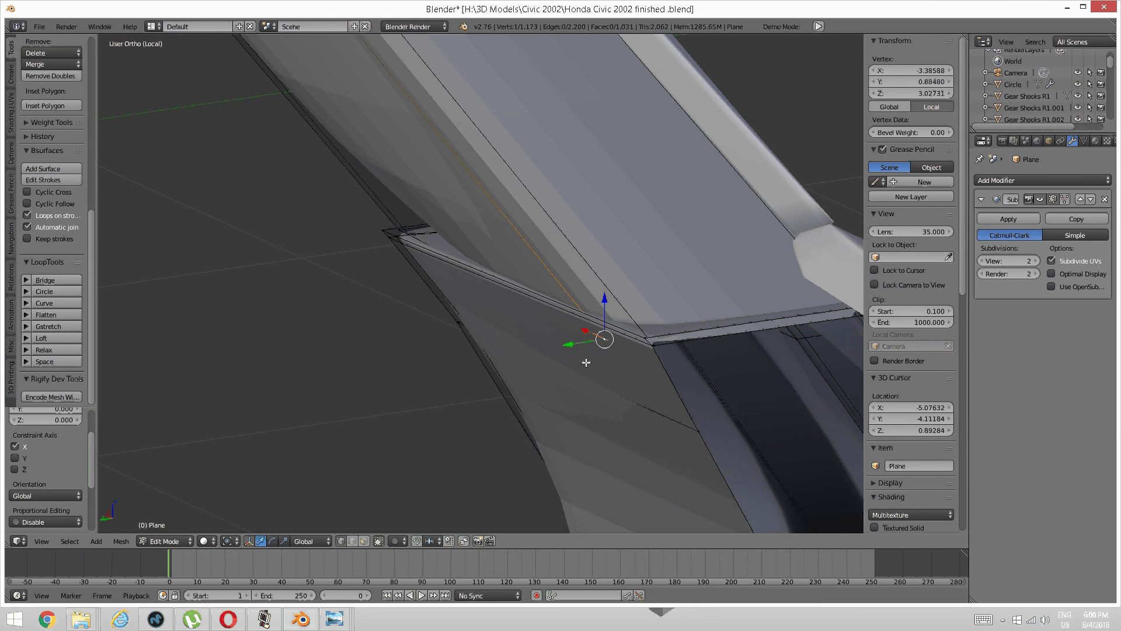
drag(568, 346, 578, 345)
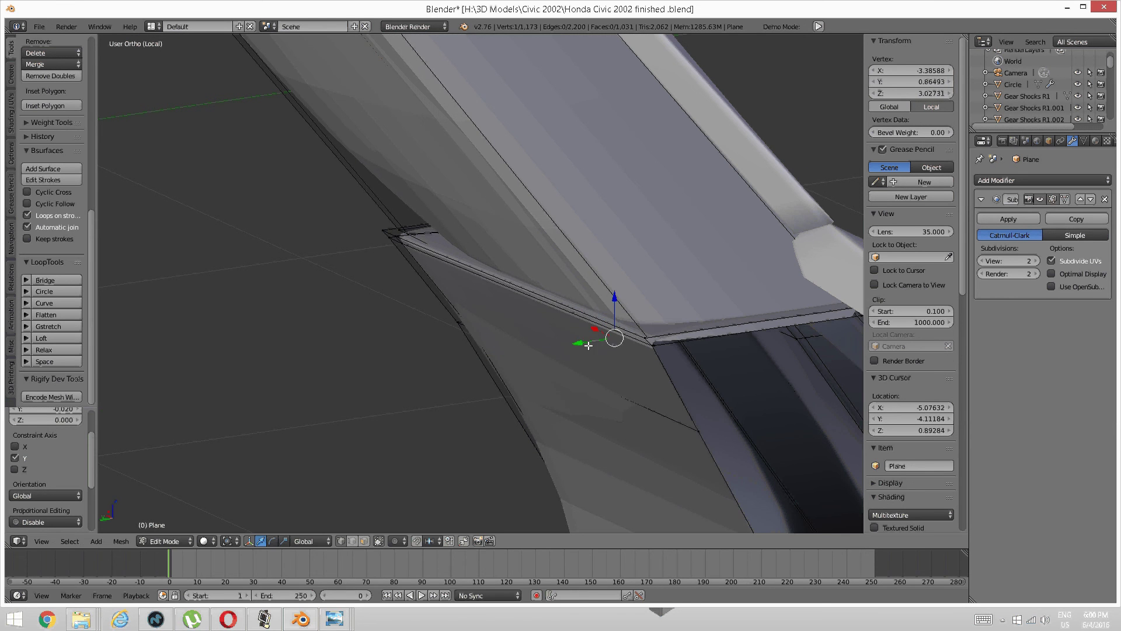
Step: Move the outermost vertex of the pillar-foot corner slightly in the negative Y direction and clear the selection
right_click(646, 331)
middle_drag(683, 332, 562, 310)
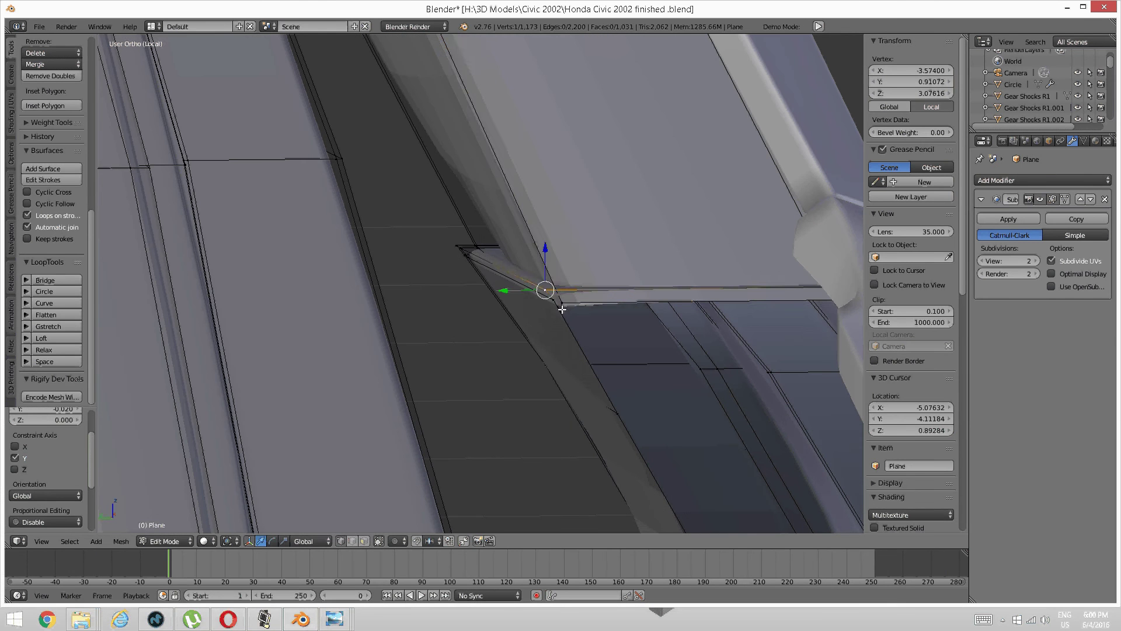
right_click(562, 303)
drag(534, 304, 556, 303)
middle_drag(585, 273, 796, 416)
middle_drag(556, 348, 532, 344)
key(a)
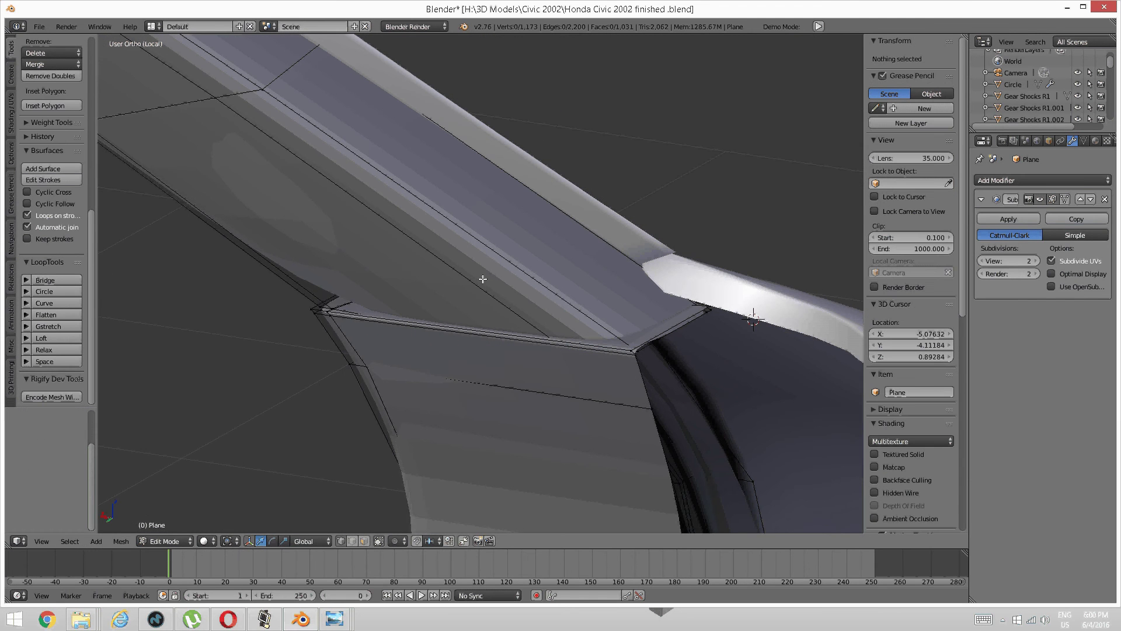
Step: Add a crosswise edge loop to the trim, slid close to the pillar-foot corner, and clear the selection
key(ctrl+r)
click(502, 280)
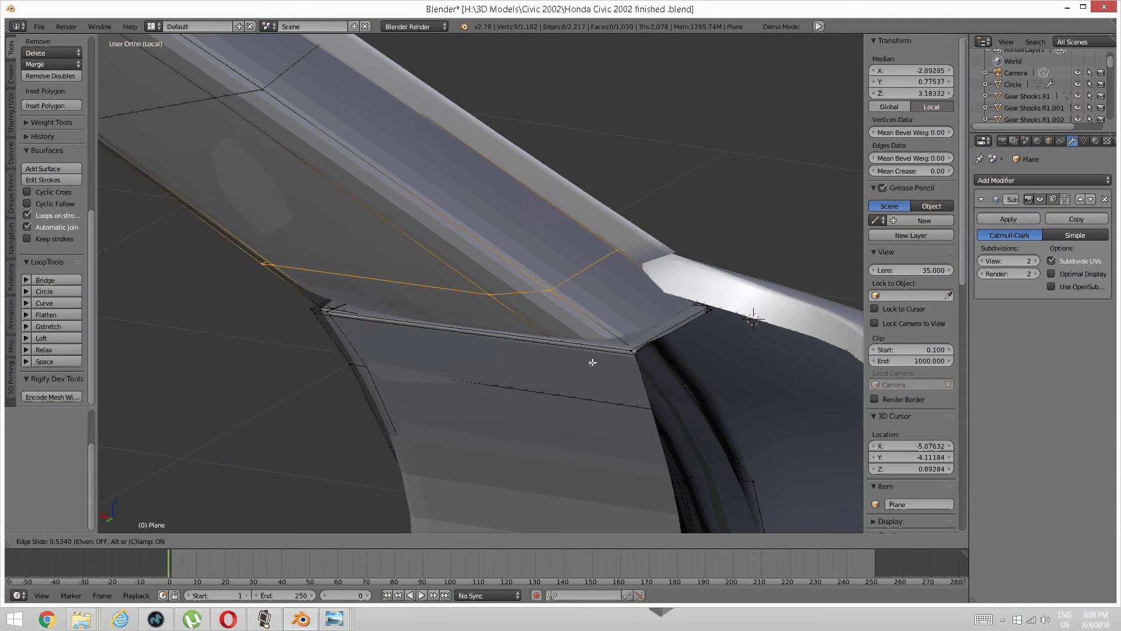
click(658, 416)
key(a)
scroll(526, 287, down, 3)
middle_drag(500, 286, 448, 331)
scroll(404, 328, up, 4)
shift+middle_drag(160, 365, 420, 347)
middle_drag(543, 260, 382, 289)
middle_drag(512, 301, 547, 382)
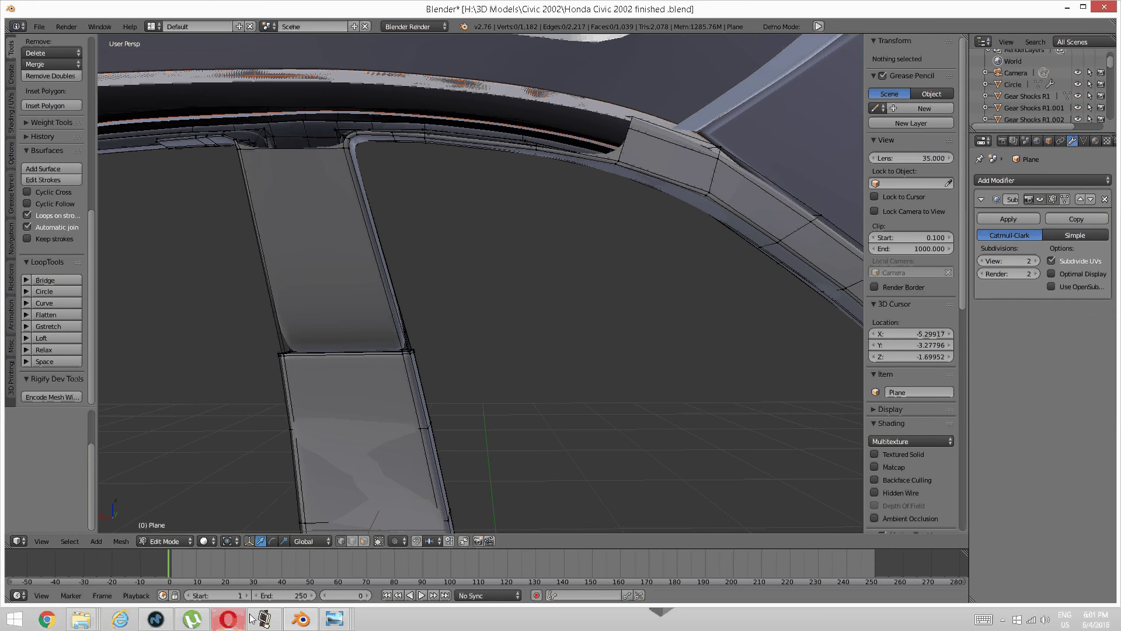
click(274, 628)
click(302, 620)
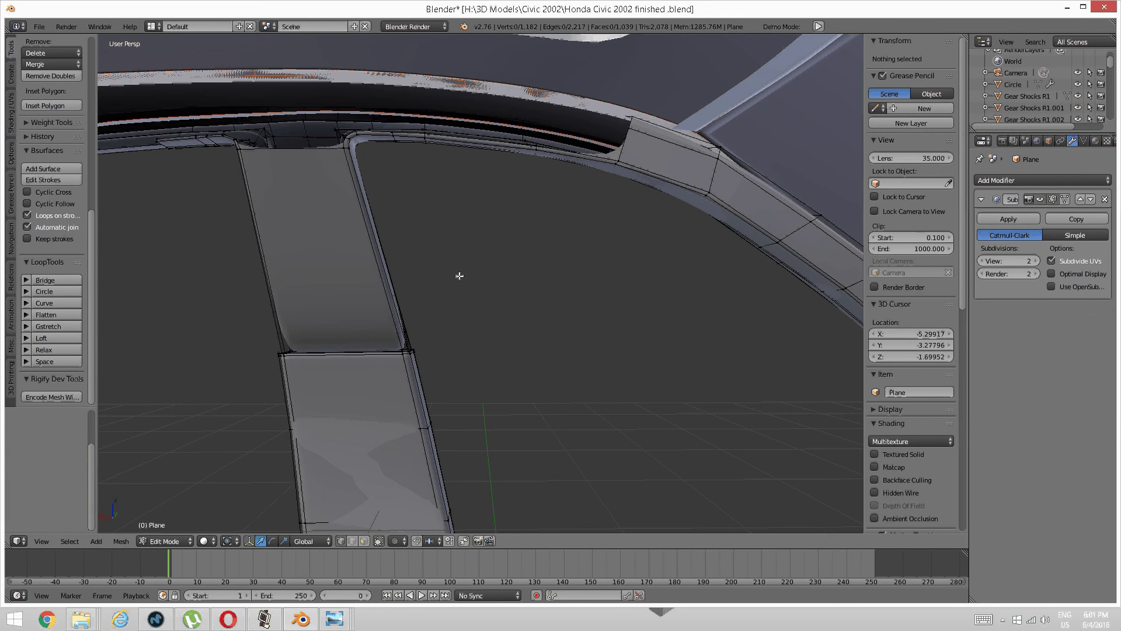
Step: Add a crosswise edge loop to the centre pillar's upper section, slid close to its joint with the lower section, and clear the selection
shift+middle_drag(460, 276, 524, 343)
middle_drag(383, 375, 482, 324)
scroll(465, 308, up, 6)
scroll(466, 307, down, 3)
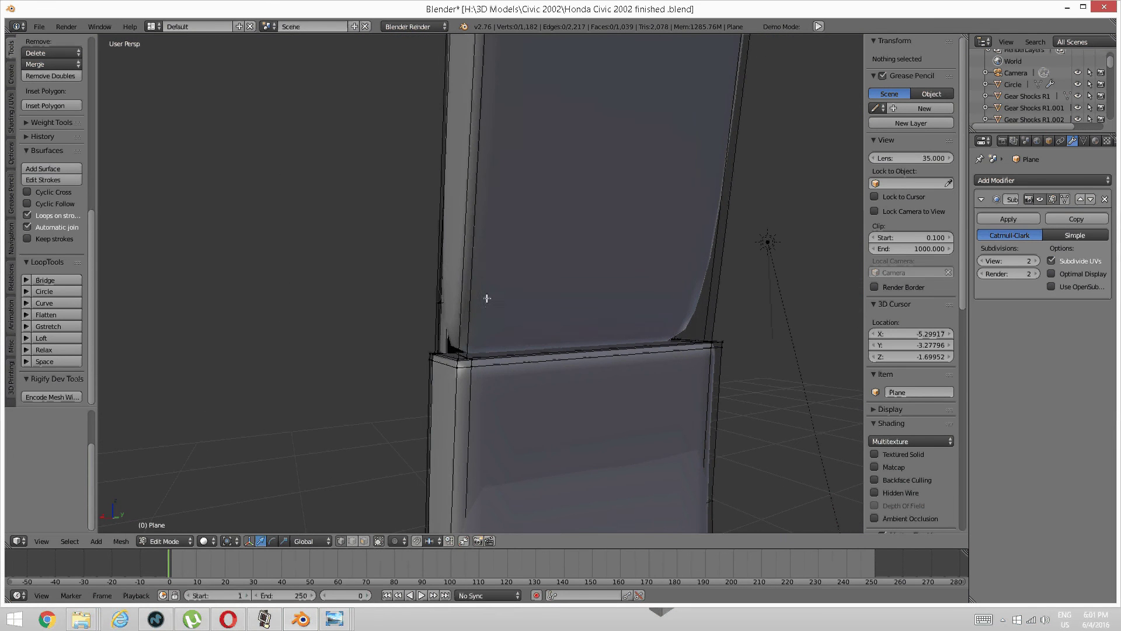
key(ctrl+r)
click(484, 296)
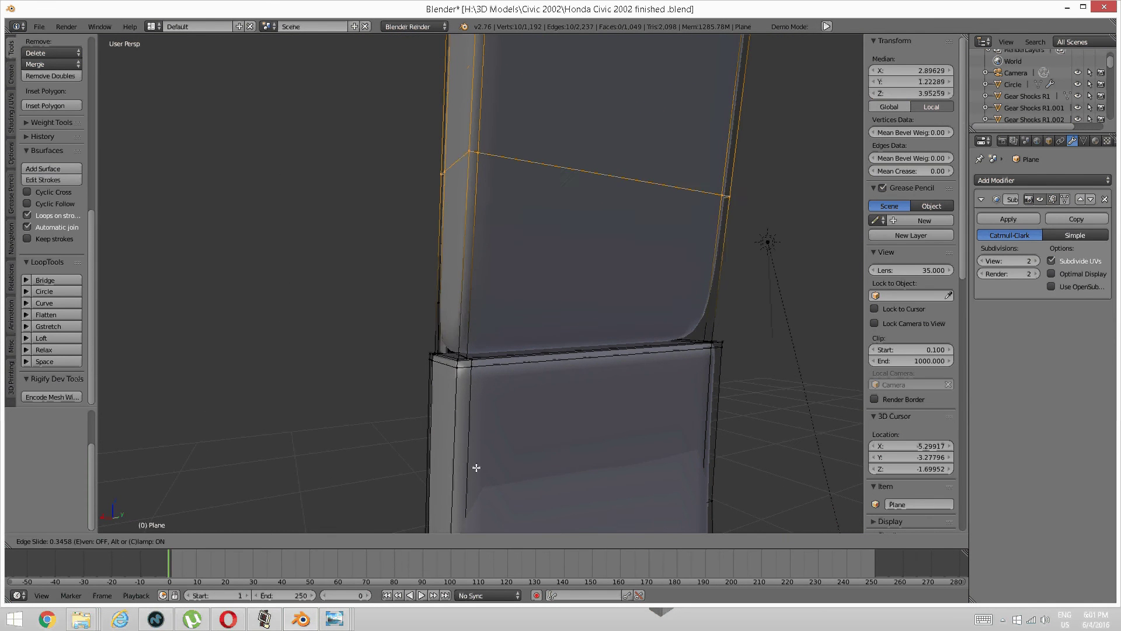
click(453, 242)
key(a)
Step: Examine the frame trim from the centre pillar joint along the side rail to the upper end of the rear pillar trim
scroll(470, 223, down, 5)
middle_drag(471, 223, 483, 255)
scroll(468, 245, up, 5)
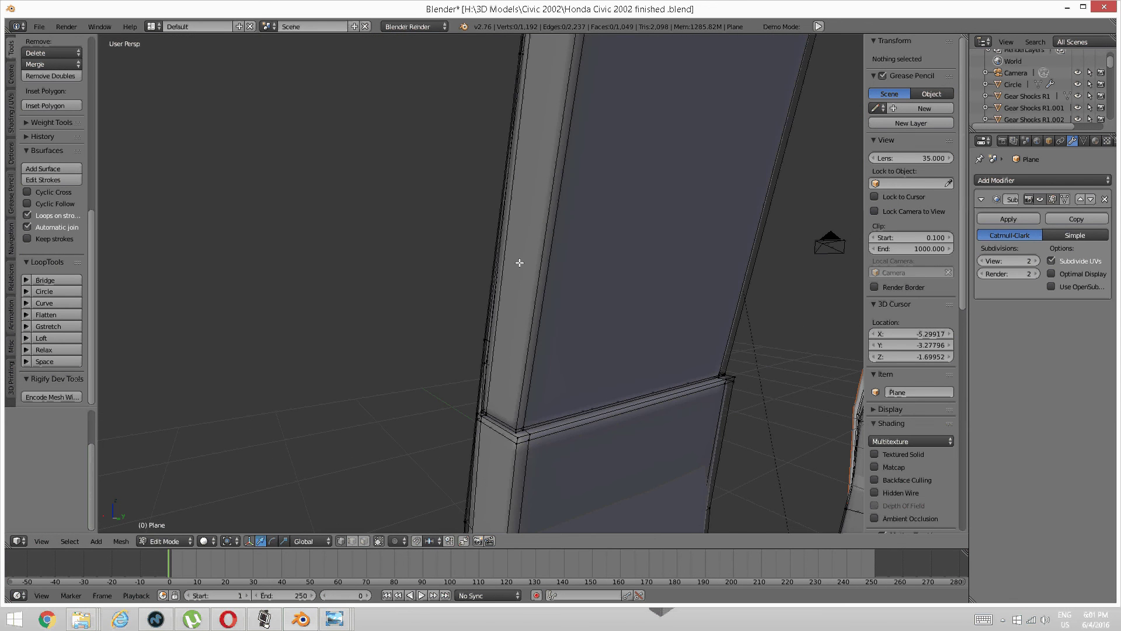
scroll(519, 252, down, 6)
middle_drag(621, 233, 631, 290)
middle_drag(465, 268, 571, 263)
middle_drag(572, 255, 496, 245)
middle_drag(504, 190, 408, 216)
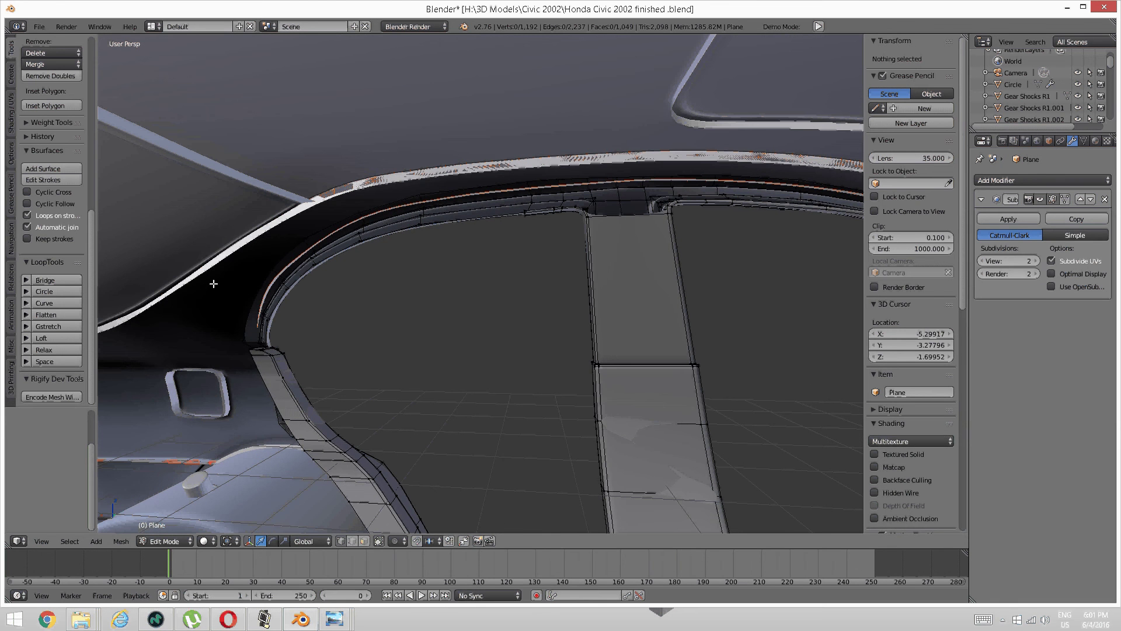
middle_drag(601, 226, 329, 191)
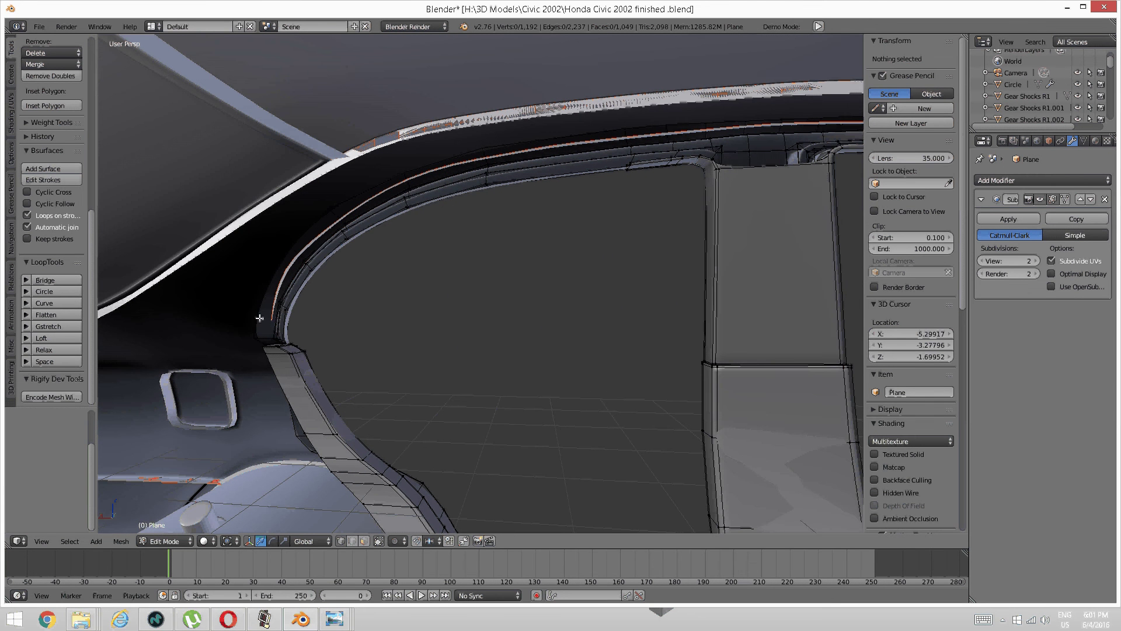
middle_drag(558, 153, 391, 170)
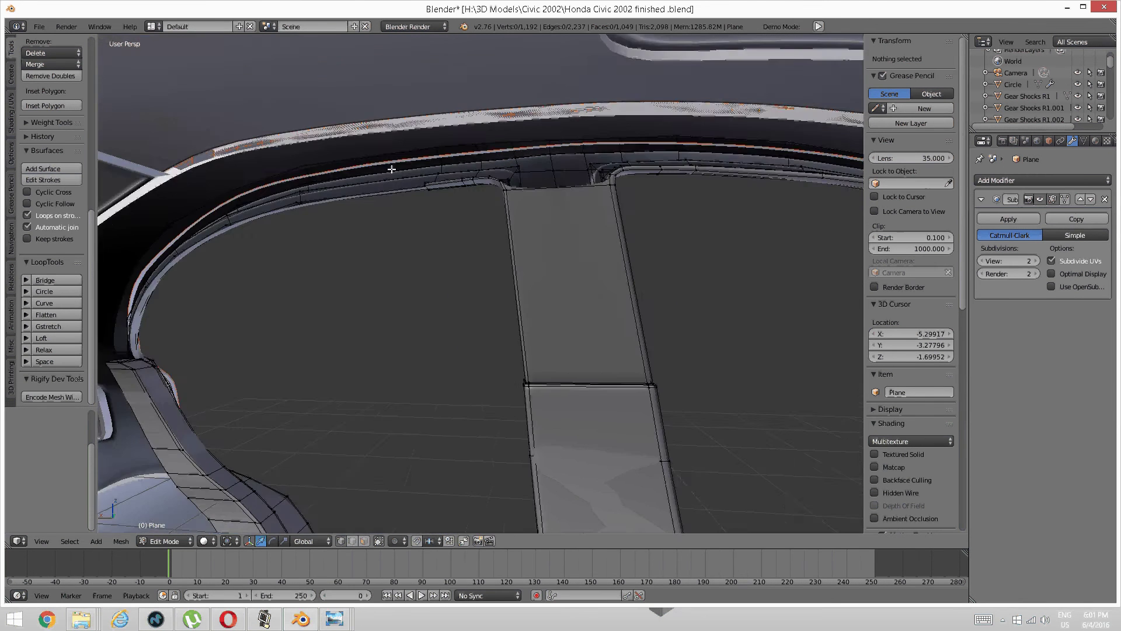
scroll(698, 155, down, 3)
middle_drag(699, 155, 576, 234)
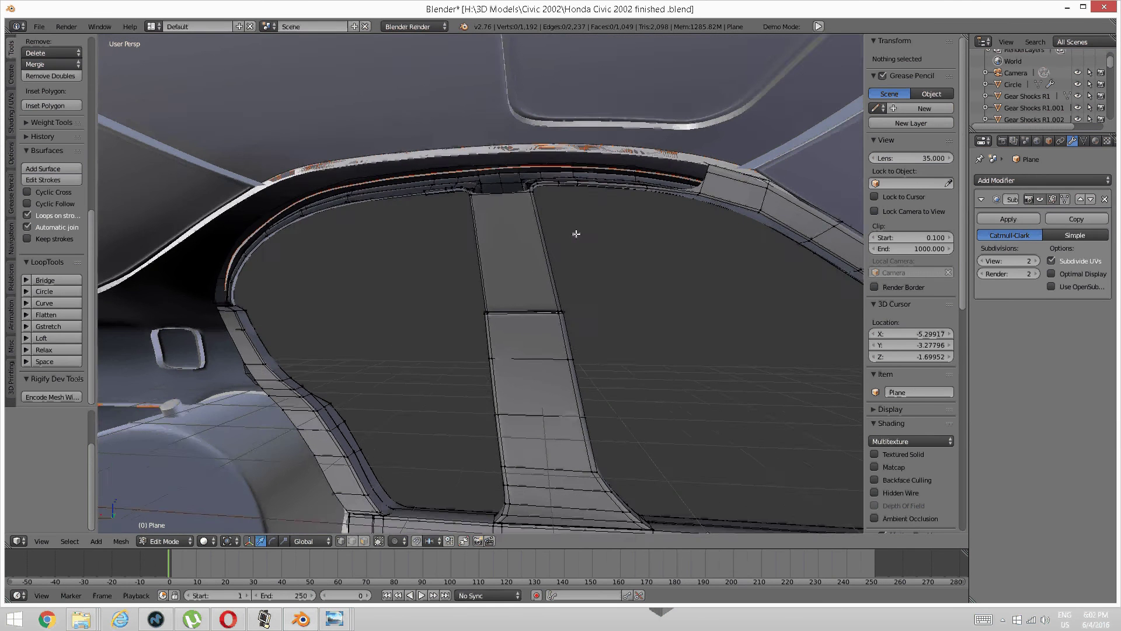
scroll(576, 234, up, 3)
shift+middle_drag(496, 181, 528, 257)
shift+middle_drag(426, 295, 543, 233)
shift+middle_drag(249, 302, 360, 277)
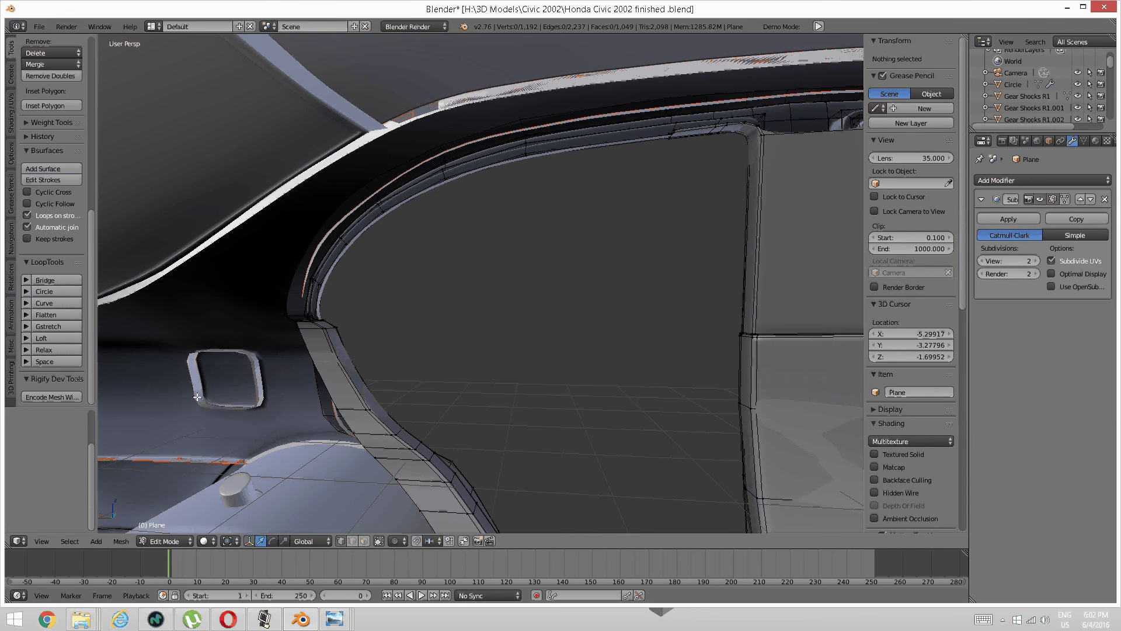
middle_drag(215, 398, 291, 315)
scroll(367, 299, up, 4)
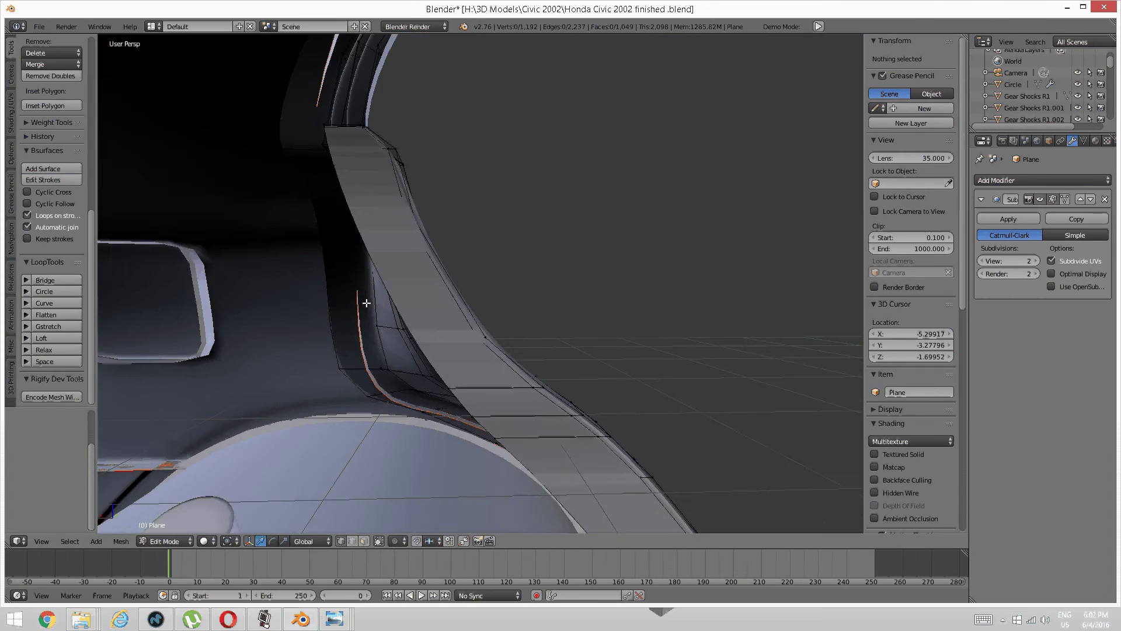
shift+middle_drag(366, 303, 423, 350)
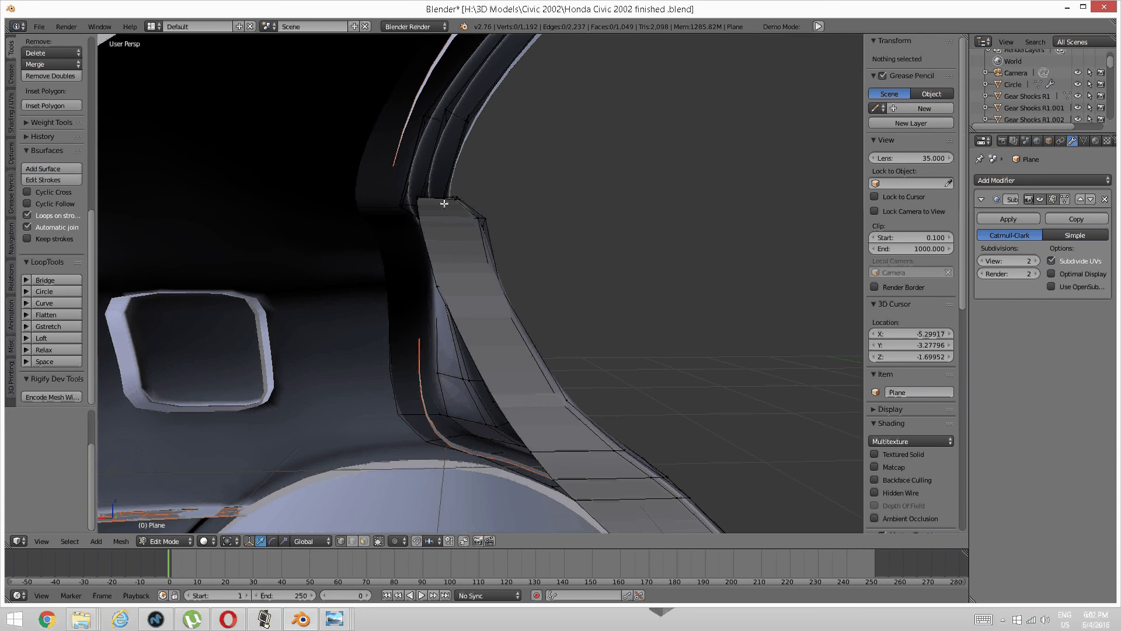
middle_drag(443, 200, 470, 260)
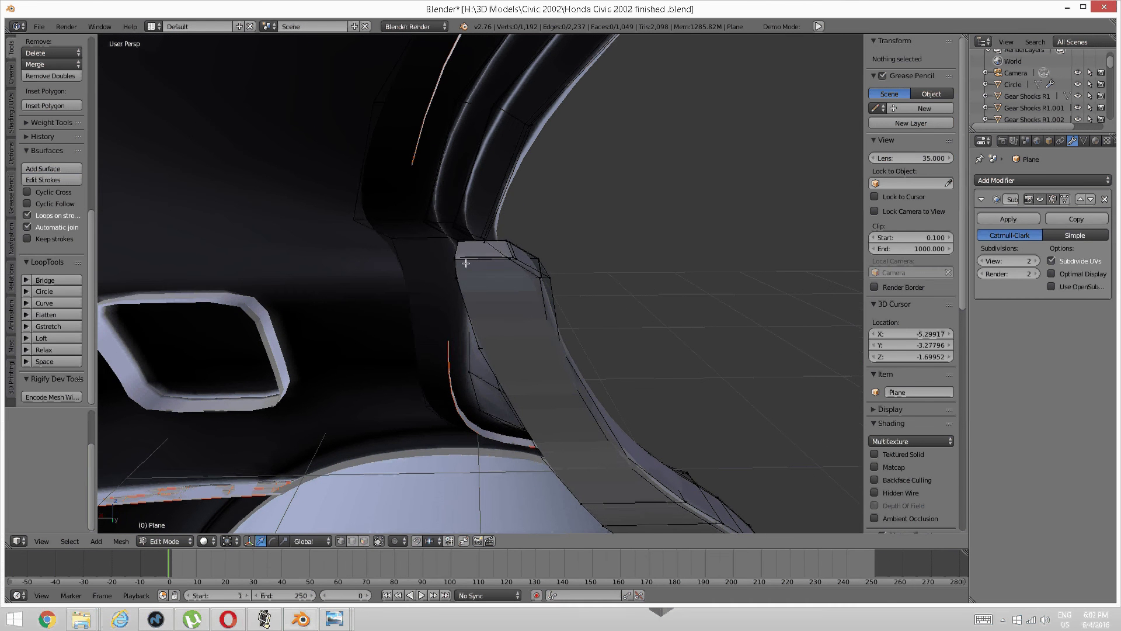
Step: Select the outer corner vertex at the upper end of the rear pillar trim, where it meets the side rail
right_click(457, 263)
key(a)
right_click(455, 260)
key(a)
right_click(458, 260)
key(a)
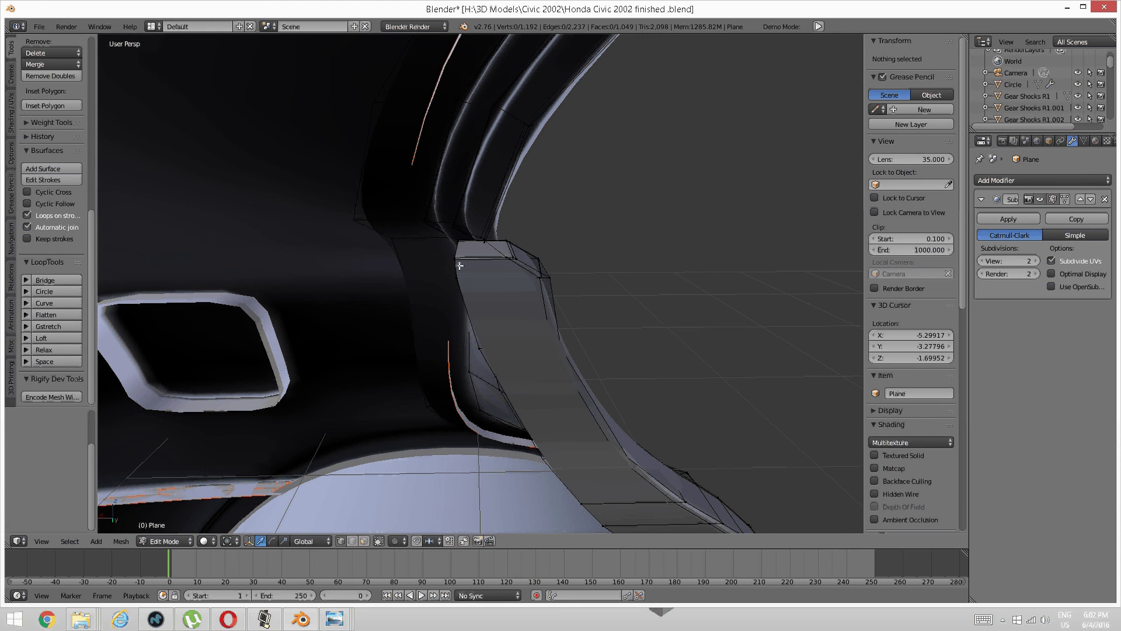
right_click(460, 265)
right_click(460, 267)
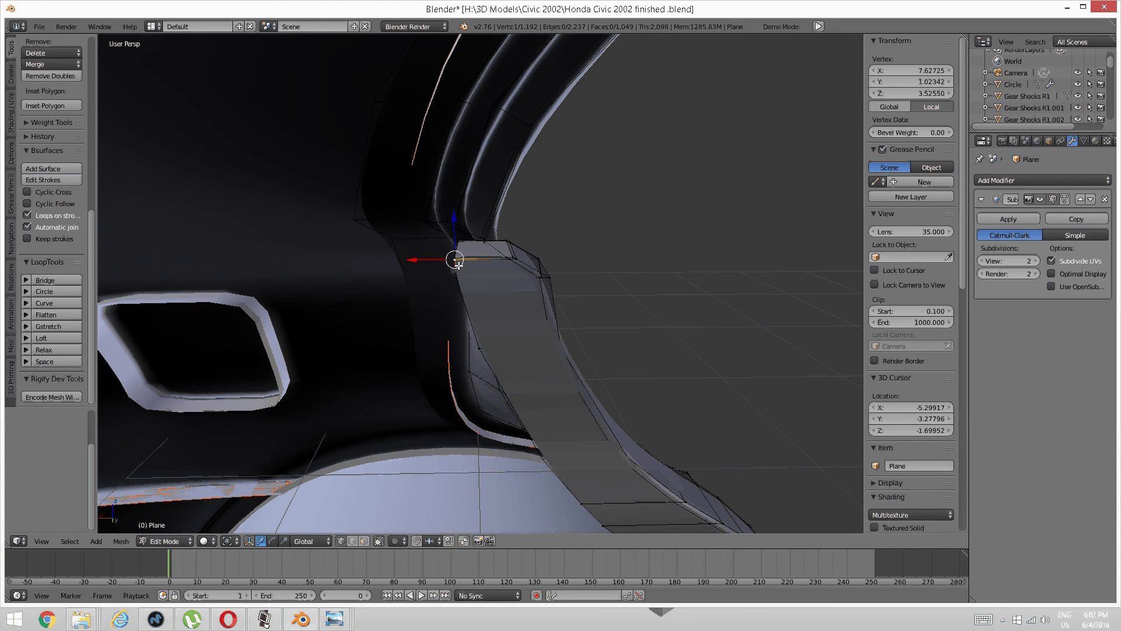
middle_drag(459, 266, 506, 265)
scroll(411, 293, down, 3)
scroll(458, 286, up, 1)
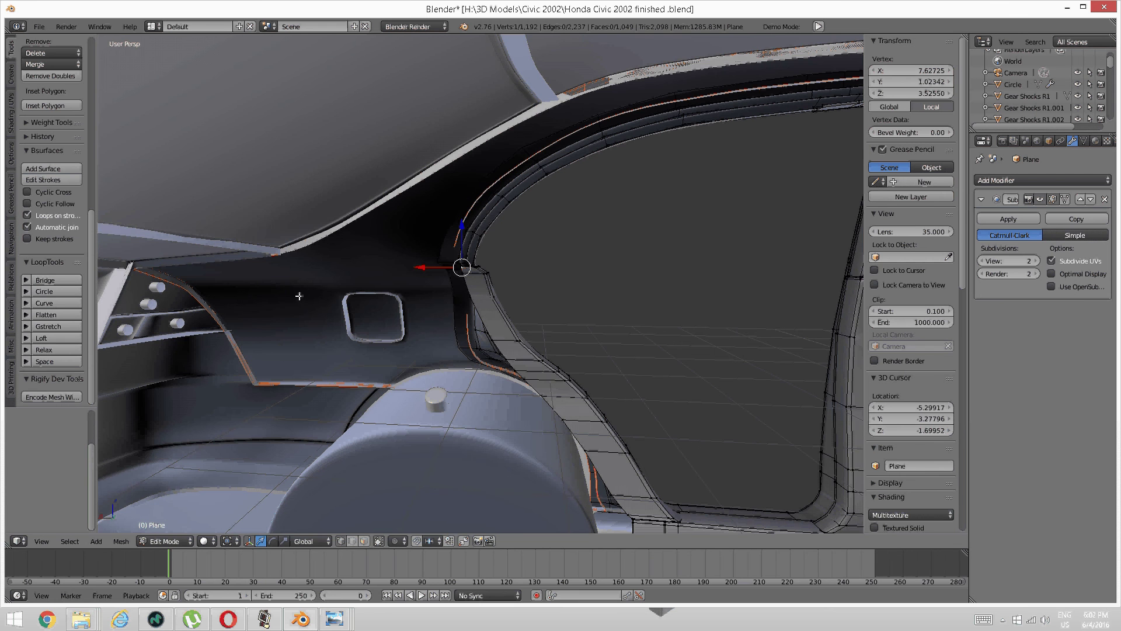
middle_drag(431, 278, 454, 233)
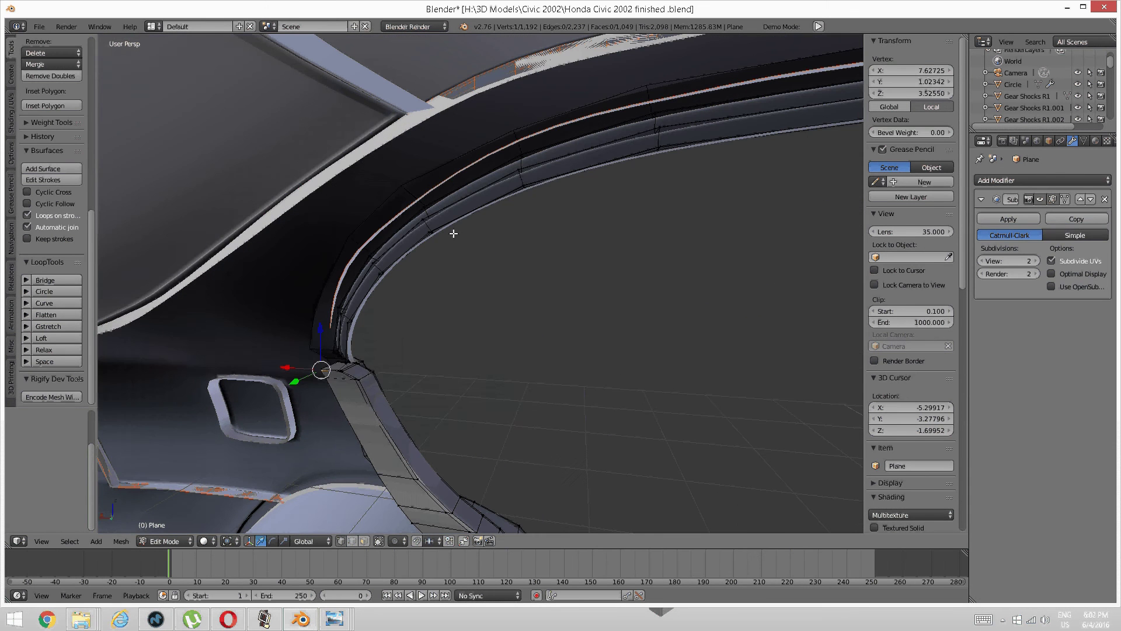
middle_drag(542, 142, 593, 180)
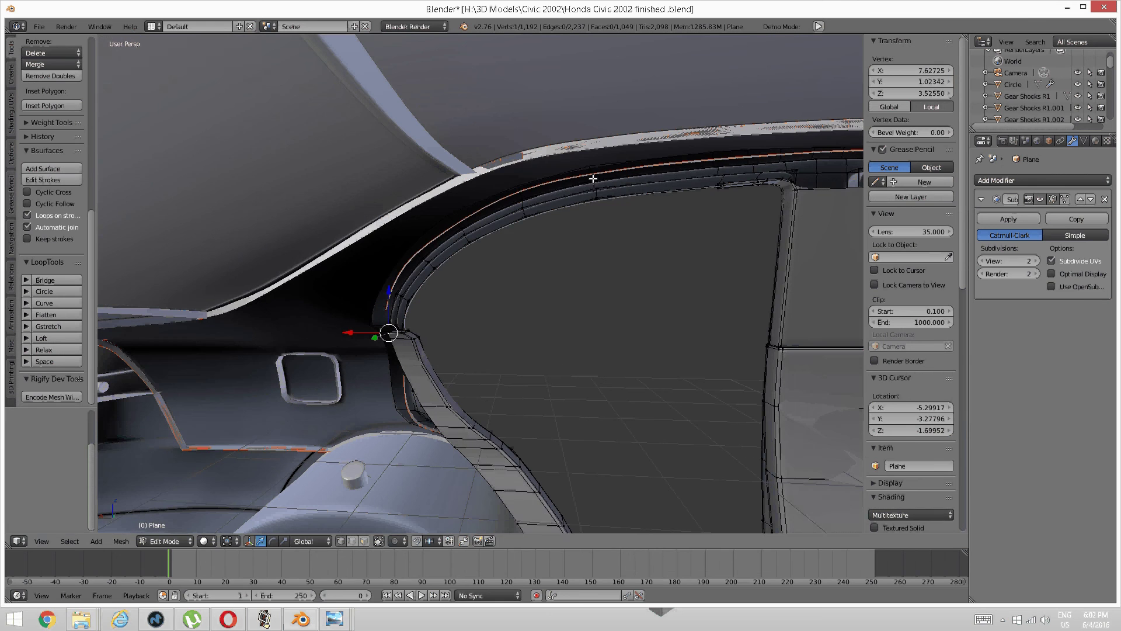
Step: Check the front seat, rear bench and rear door reference photos in Windows Photo Viewer, and return to the Blender model
click(335, 619)
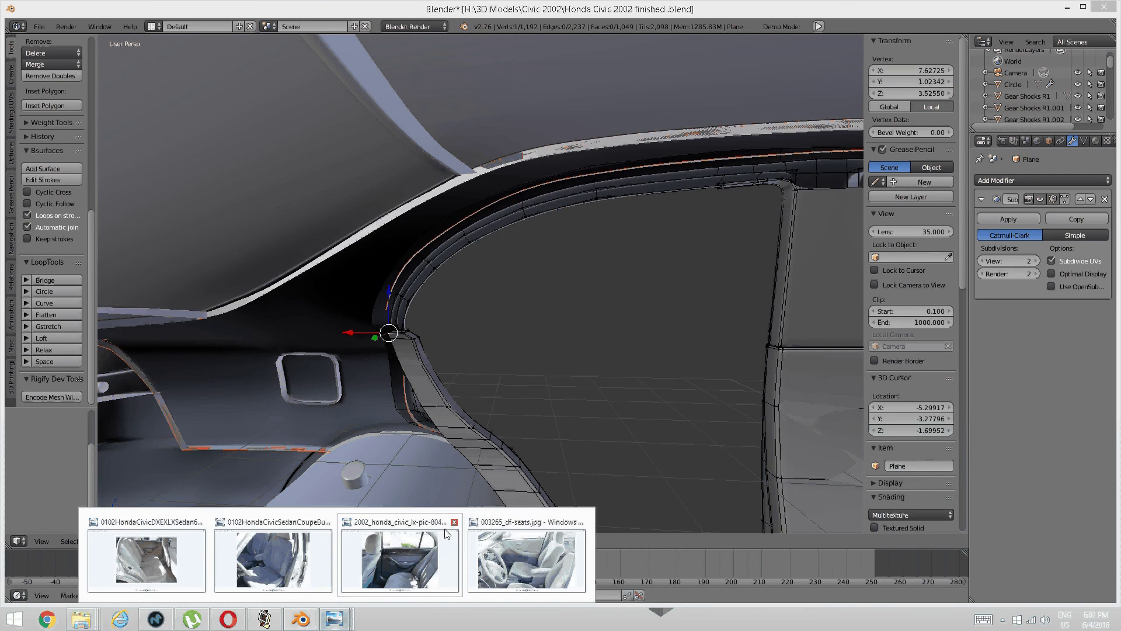
click(544, 541)
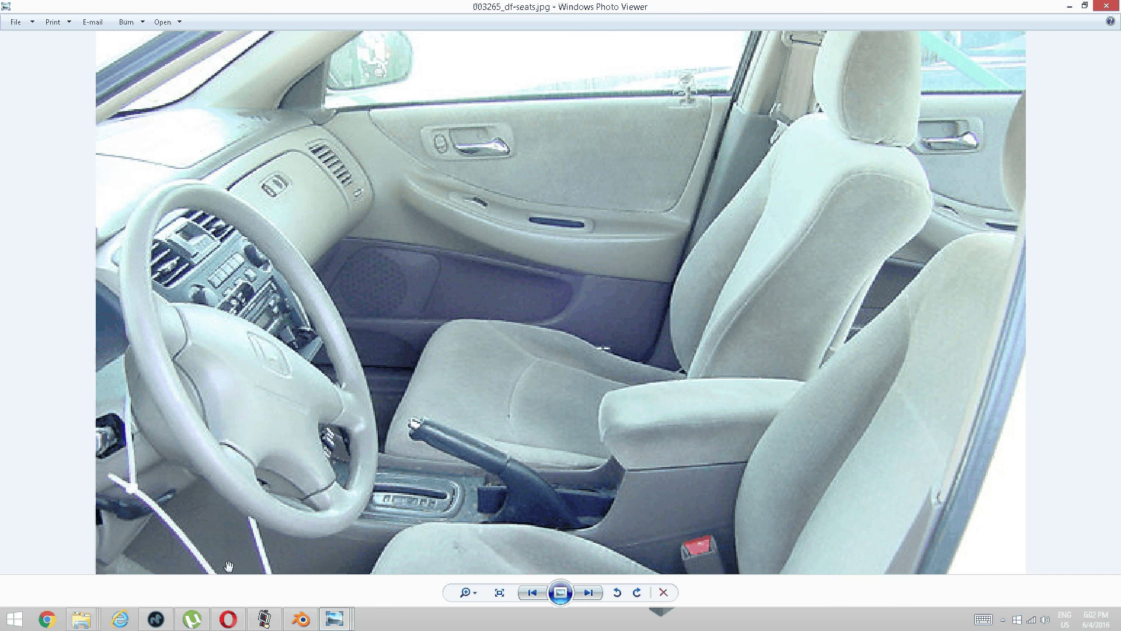
click(334, 619)
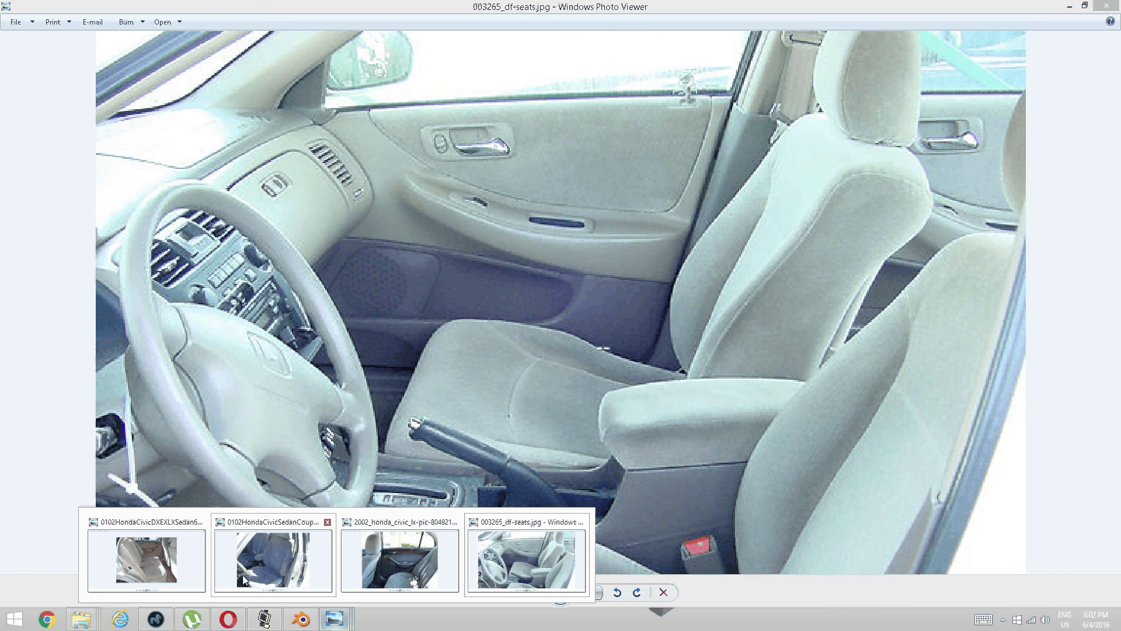
click(184, 574)
click(332, 617)
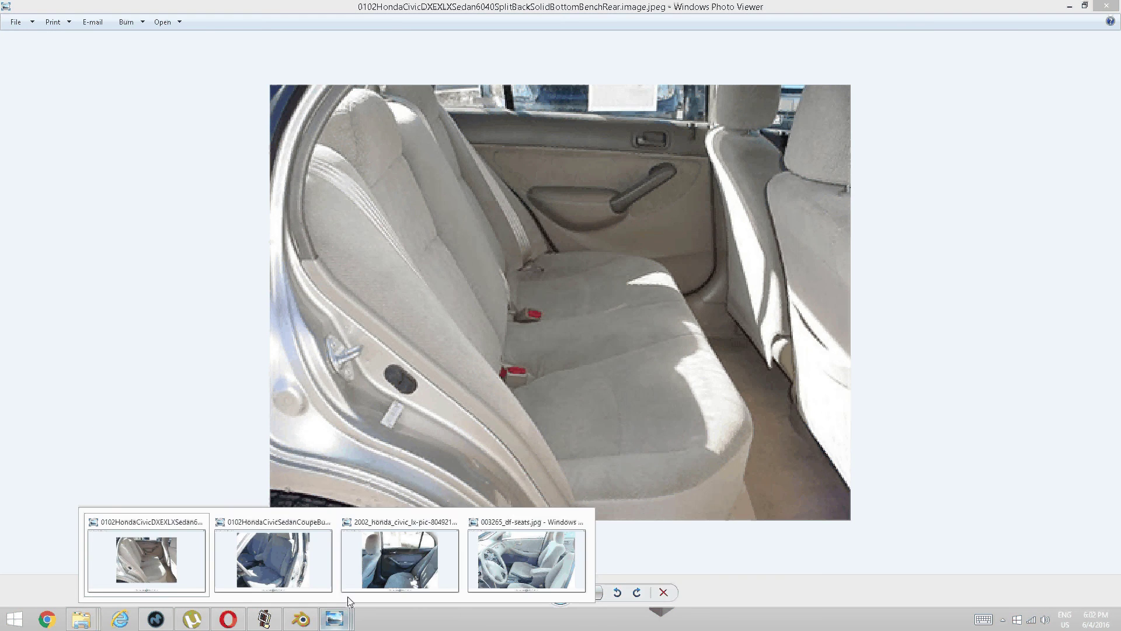
click(390, 562)
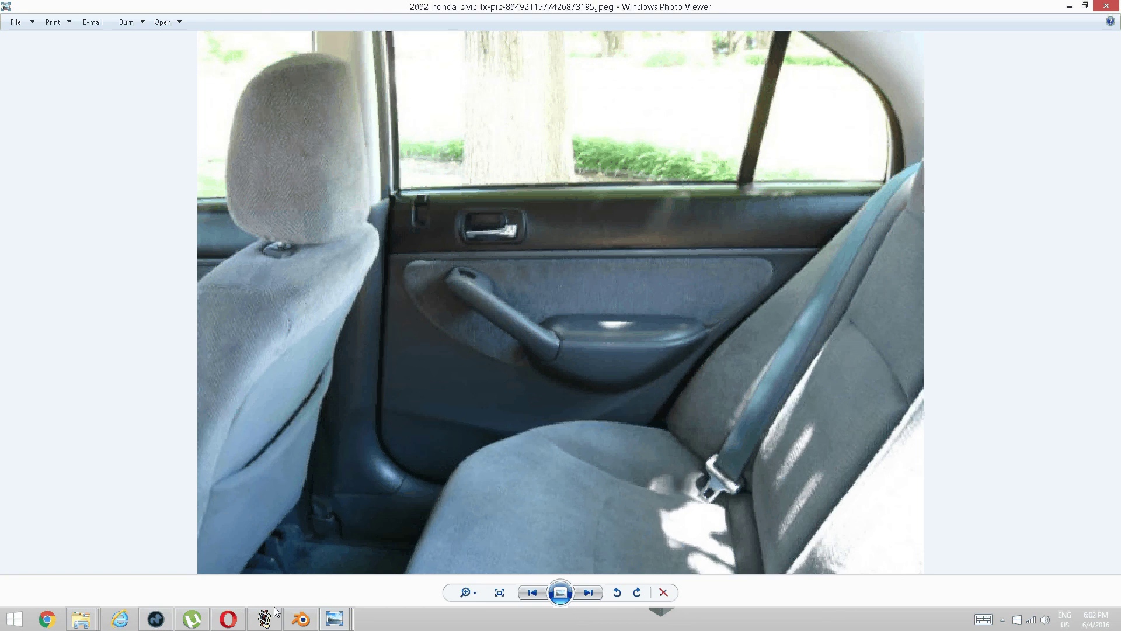
click(300, 617)
scroll(558, 339, down, 1)
middle_drag(558, 338, 526, 292)
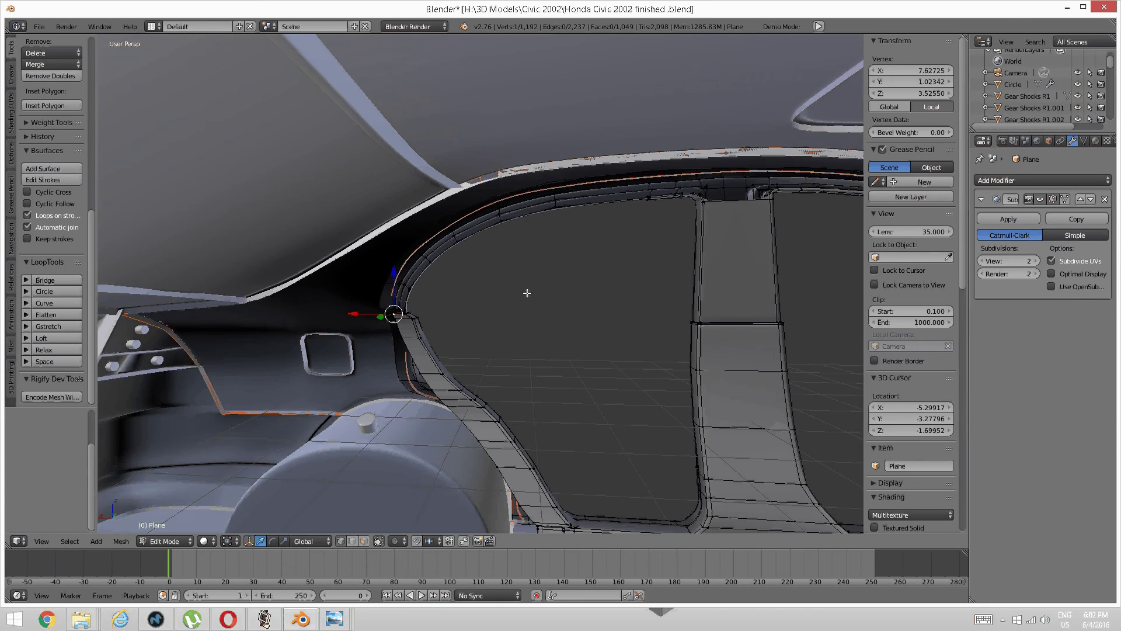
shift+middle_drag(741, 349, 503, 283)
scroll(532, 286, down, 1)
scroll(448, 263, up, 1)
click(278, 620)
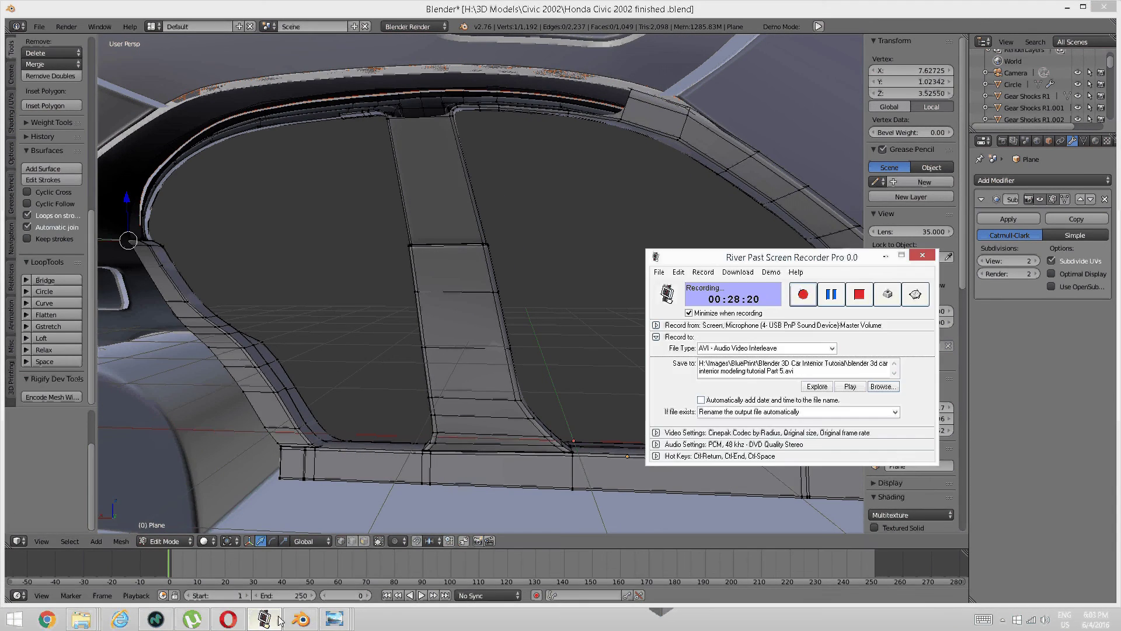